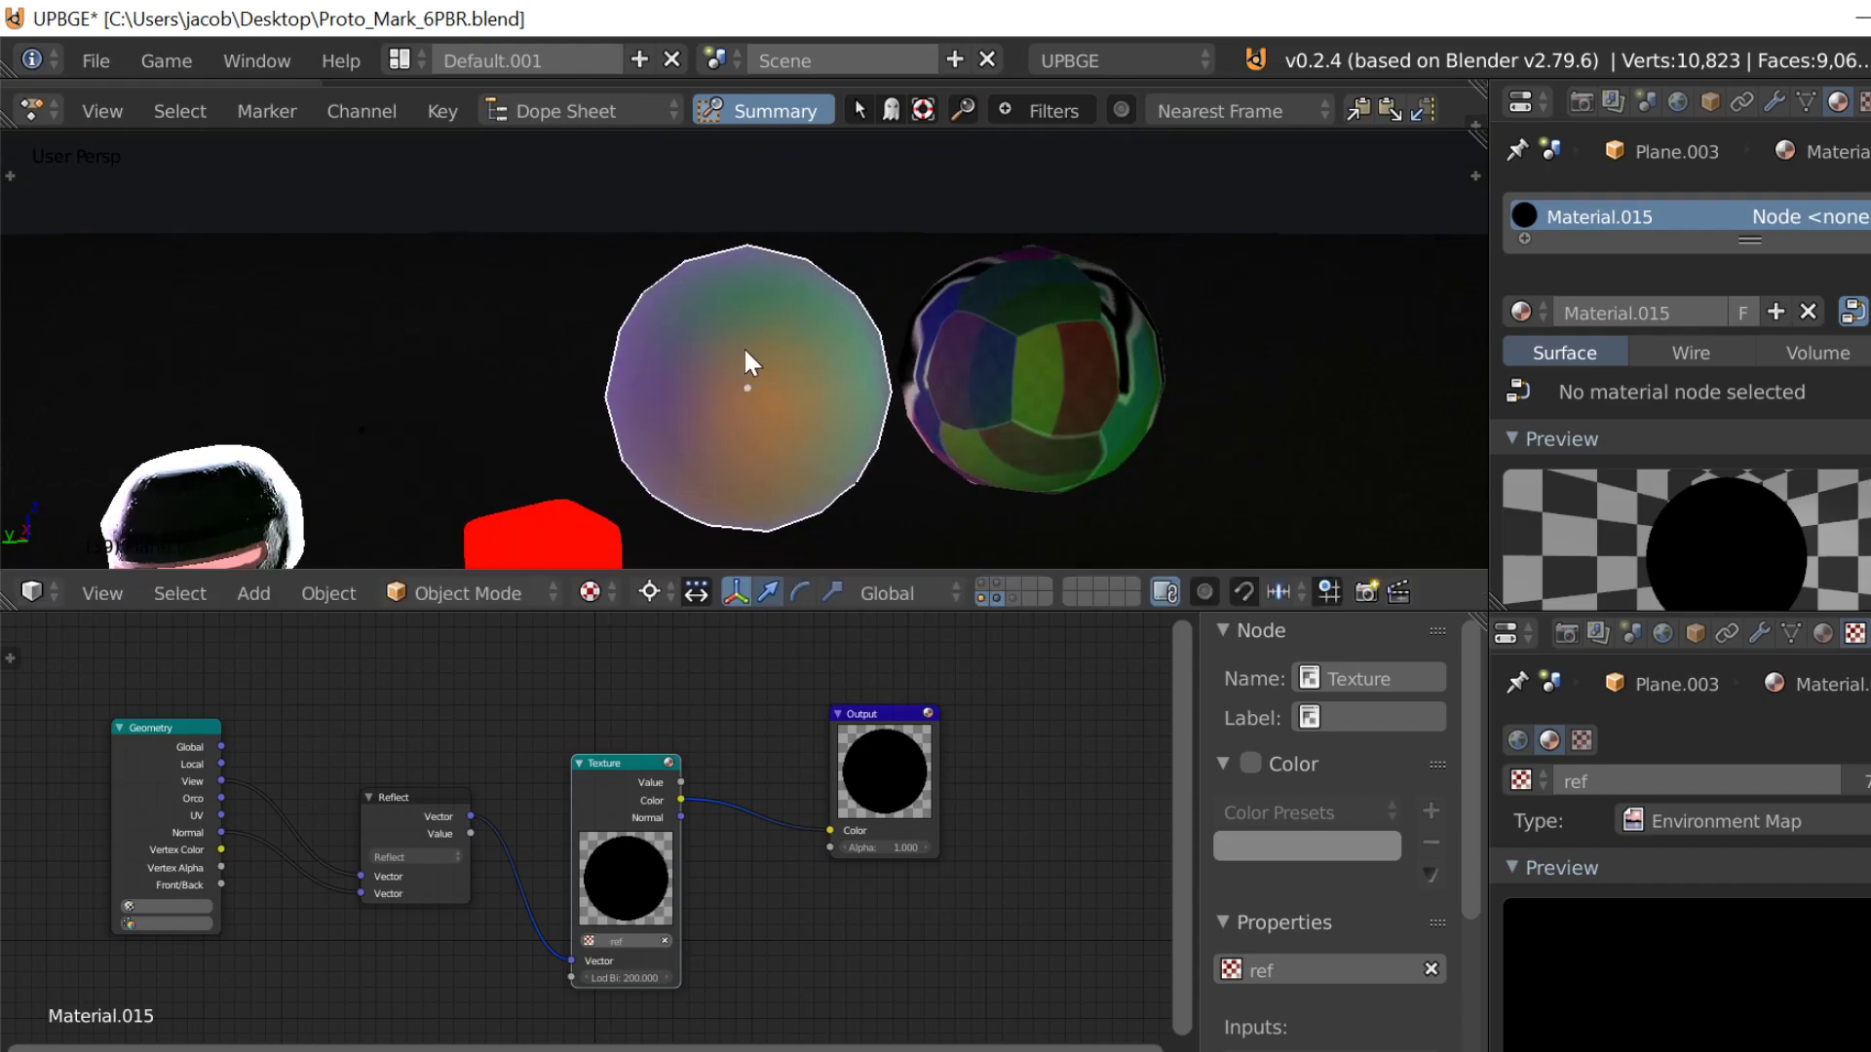
Step: Select the right-hand reflective sphere, Plane.001, and examine the environment map settings of its ref texture
{"action": "key", "text": "g"}
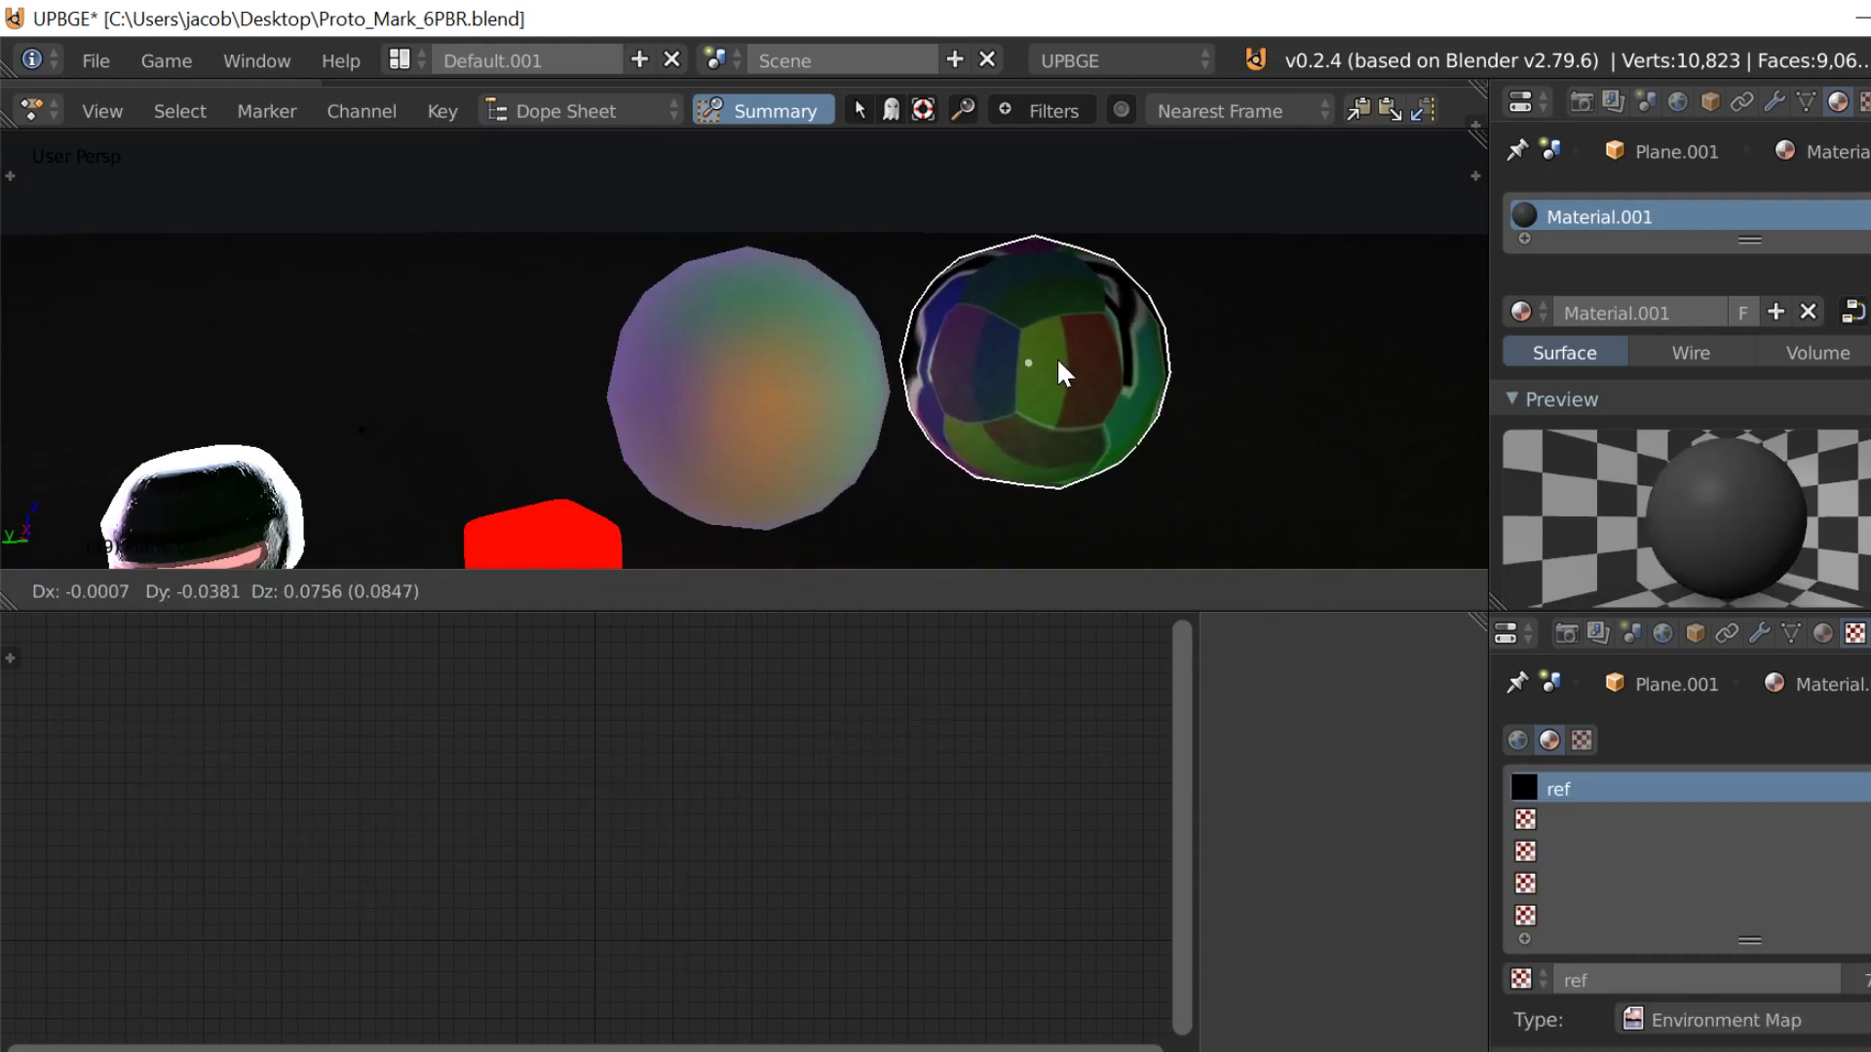
{"action": "left_click", "coordinate": [1072, 368]}
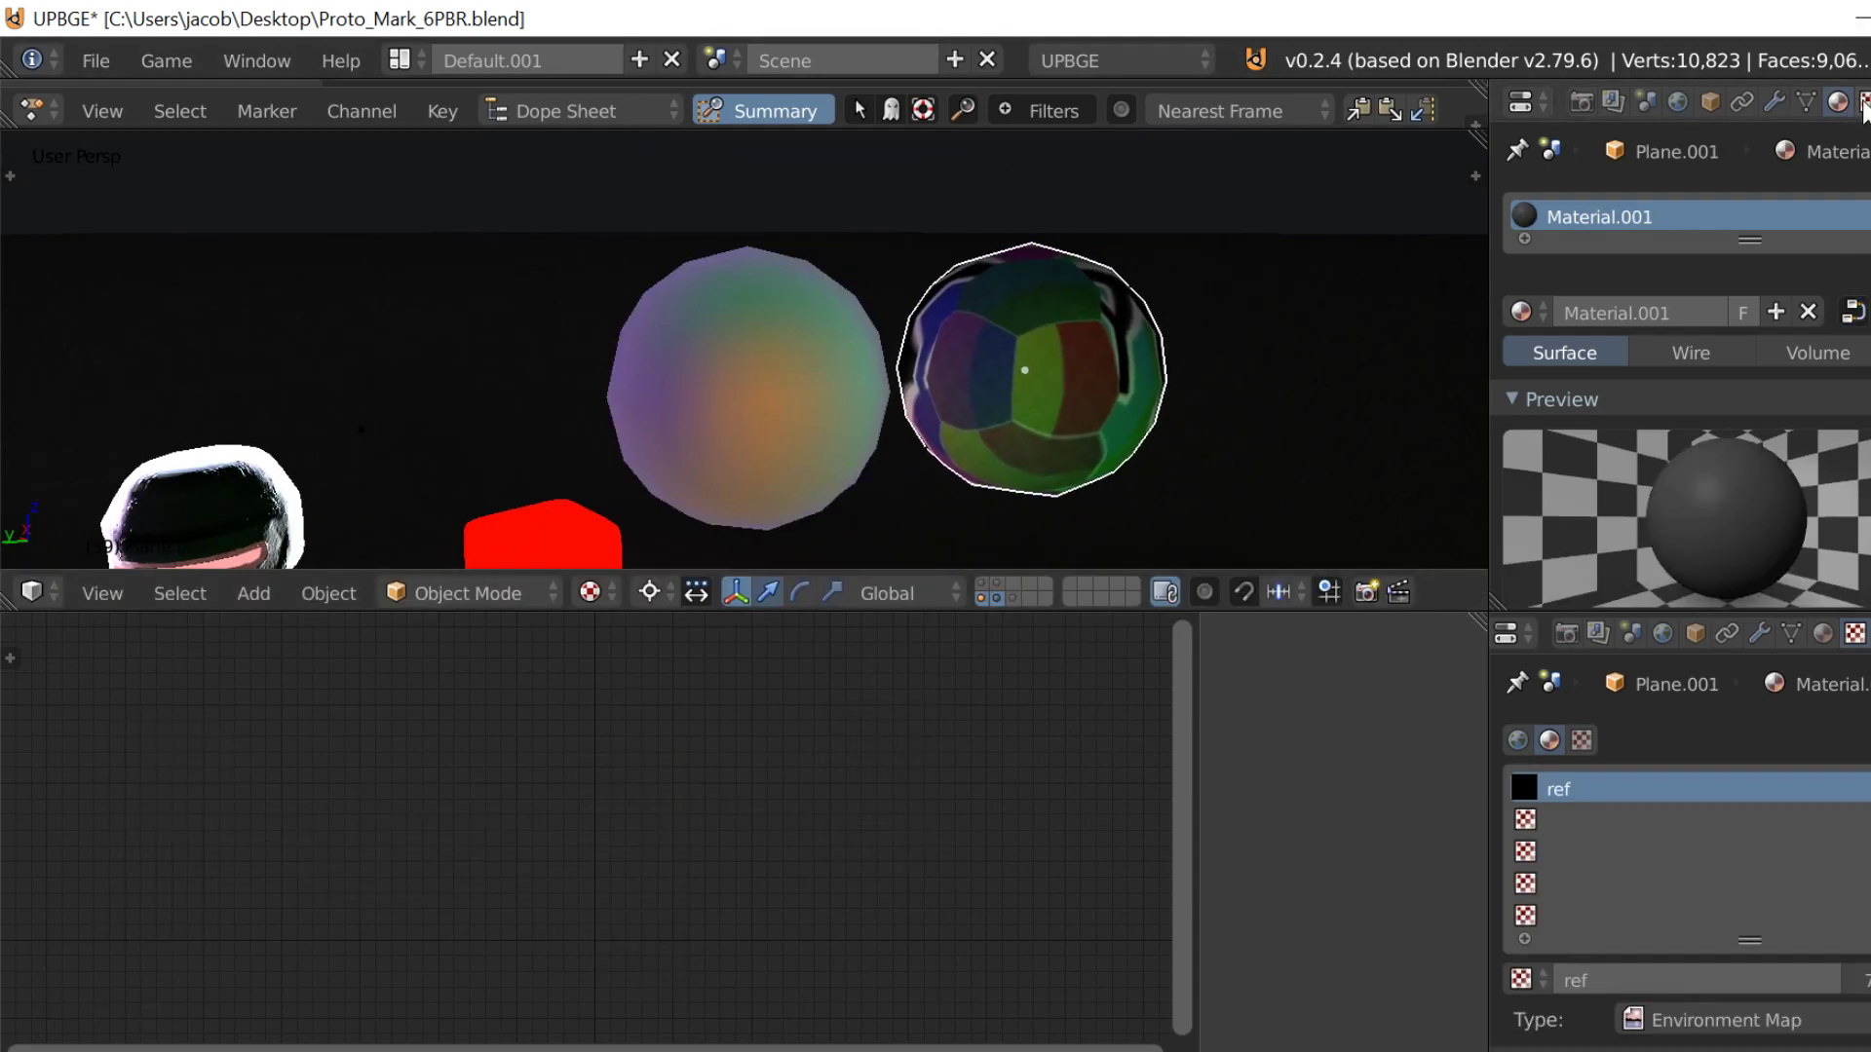
{"action": "scroll", "coordinate": [1787, 1002], "scroll_direction": "down", "scroll_amount": 10}
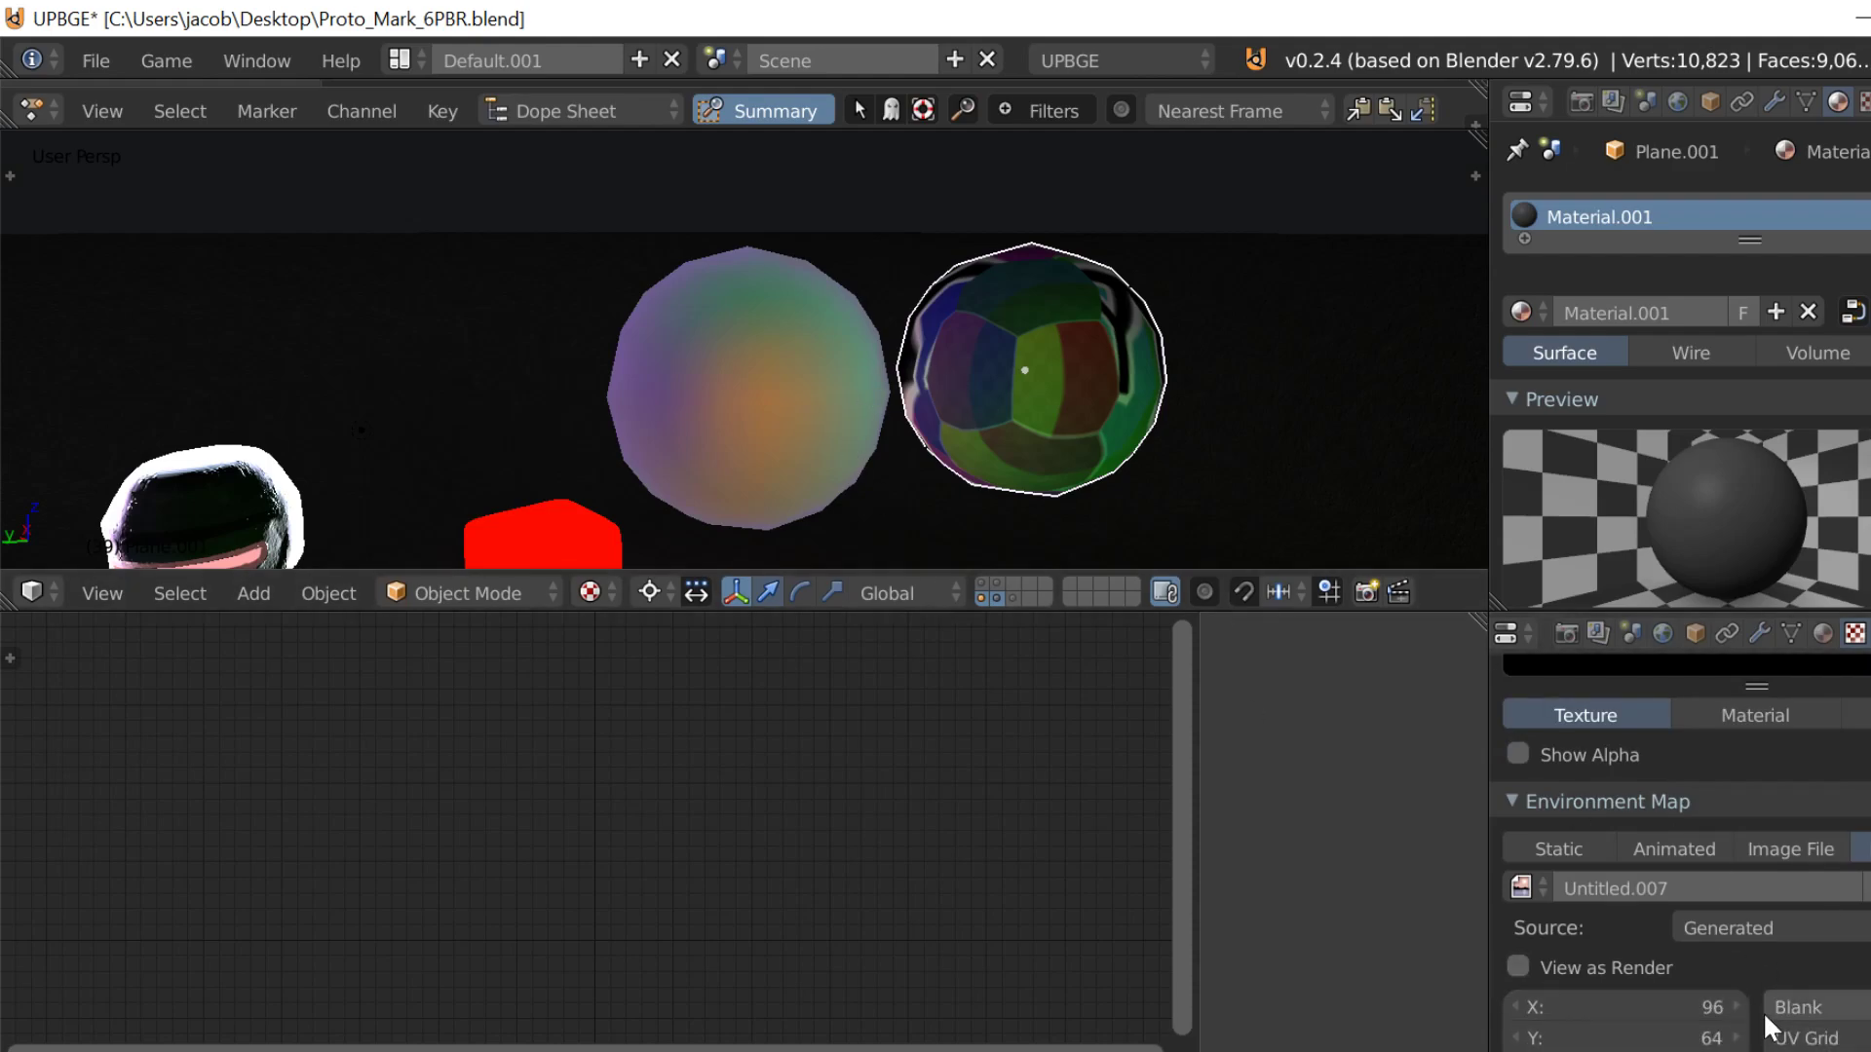
{"action": "scroll", "coordinate": [1789, 964], "scroll_direction": "down", "scroll_amount": 3}
{"action": "scroll", "coordinate": [1785, 960], "scroll_direction": "down", "scroll_amount": 2}
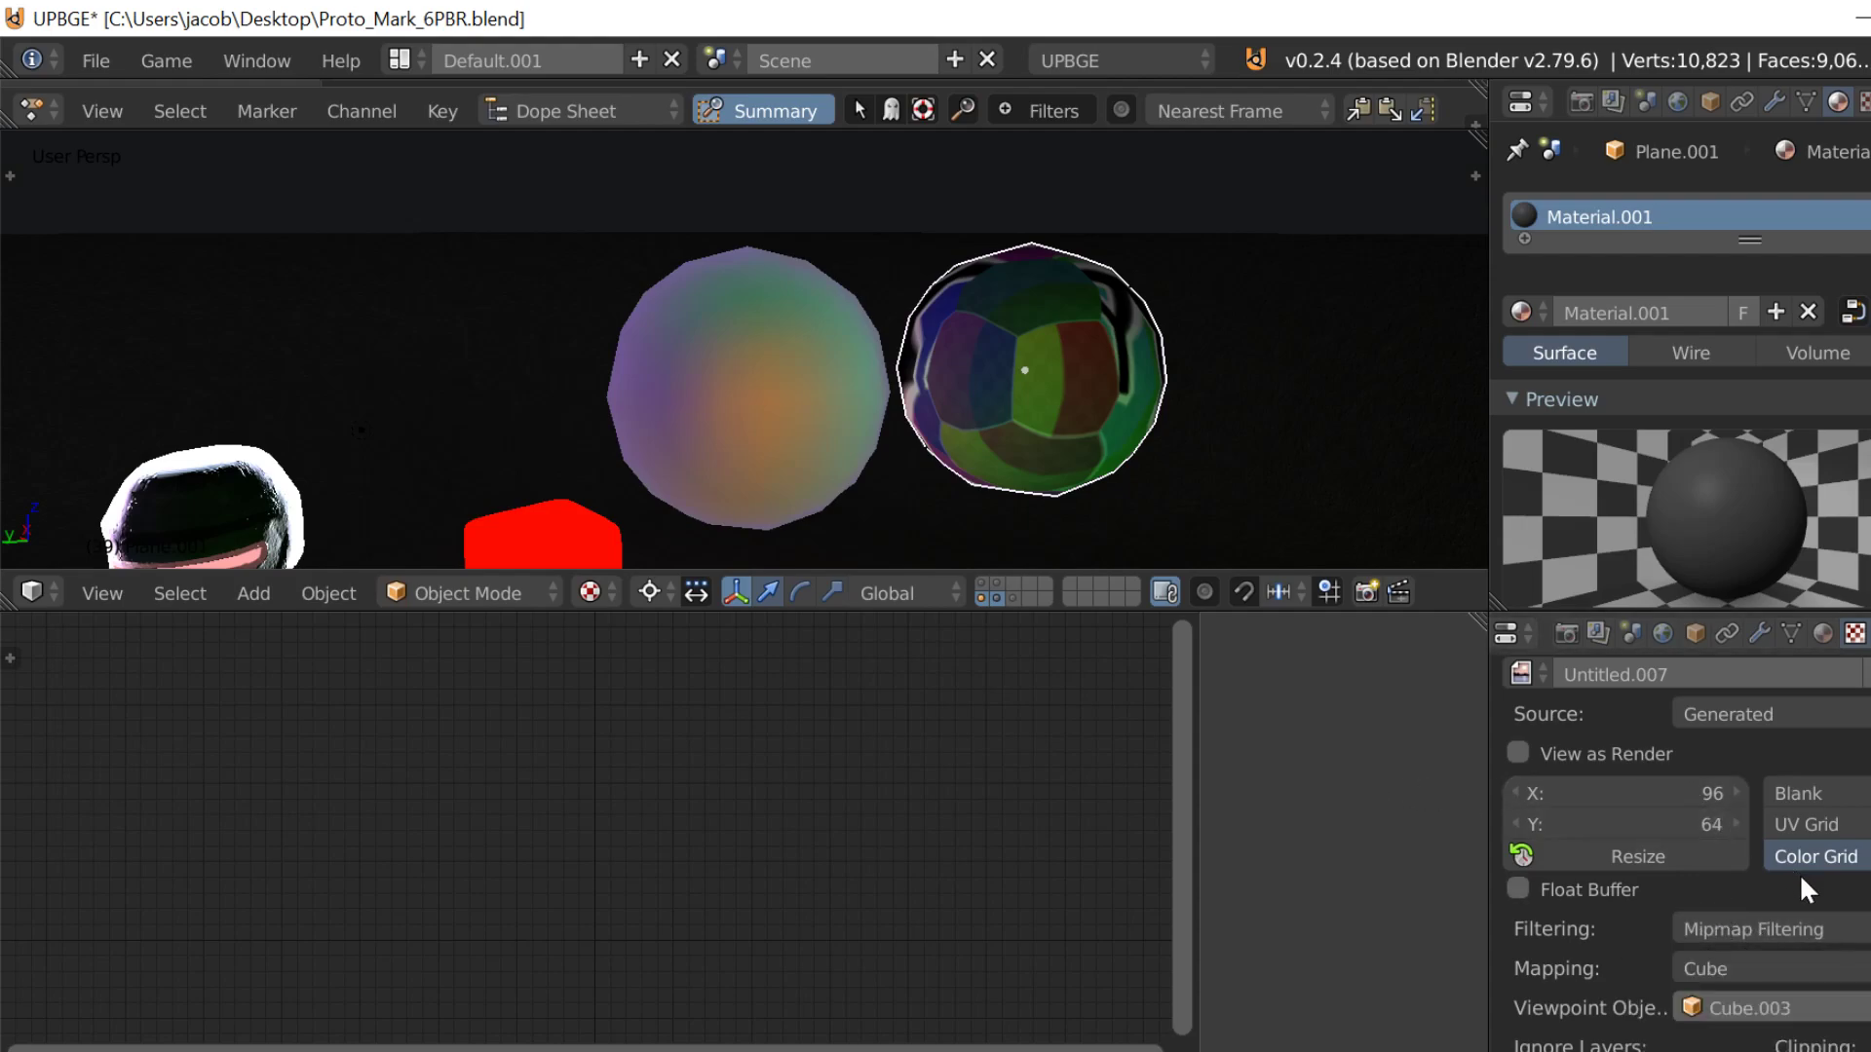
Step: Select the left sphere, Plane.003, and inspect how the Geometry, Reflect and Texture nodes are linked in its material
{"action": "right_click", "coordinate": [776, 367]}
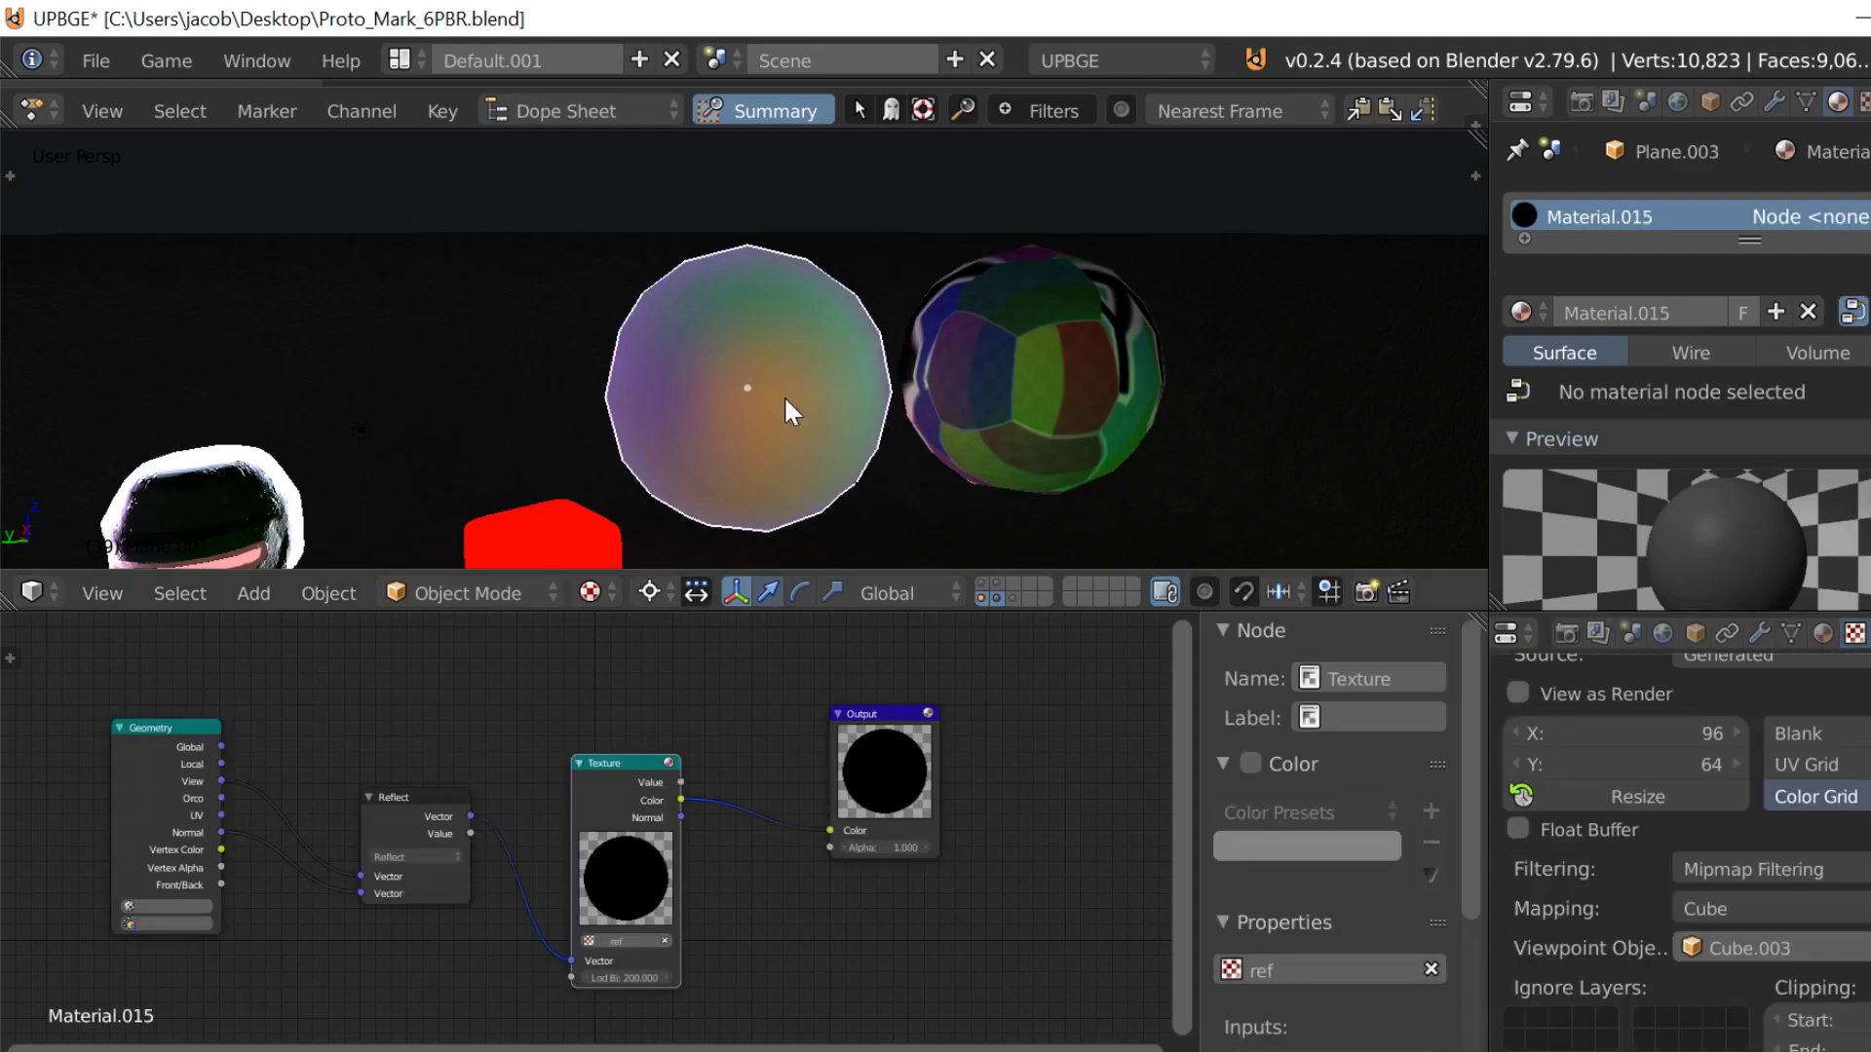
{"action": "scroll", "coordinate": [724, 840], "scroll_direction": "up", "scroll_amount": 4}
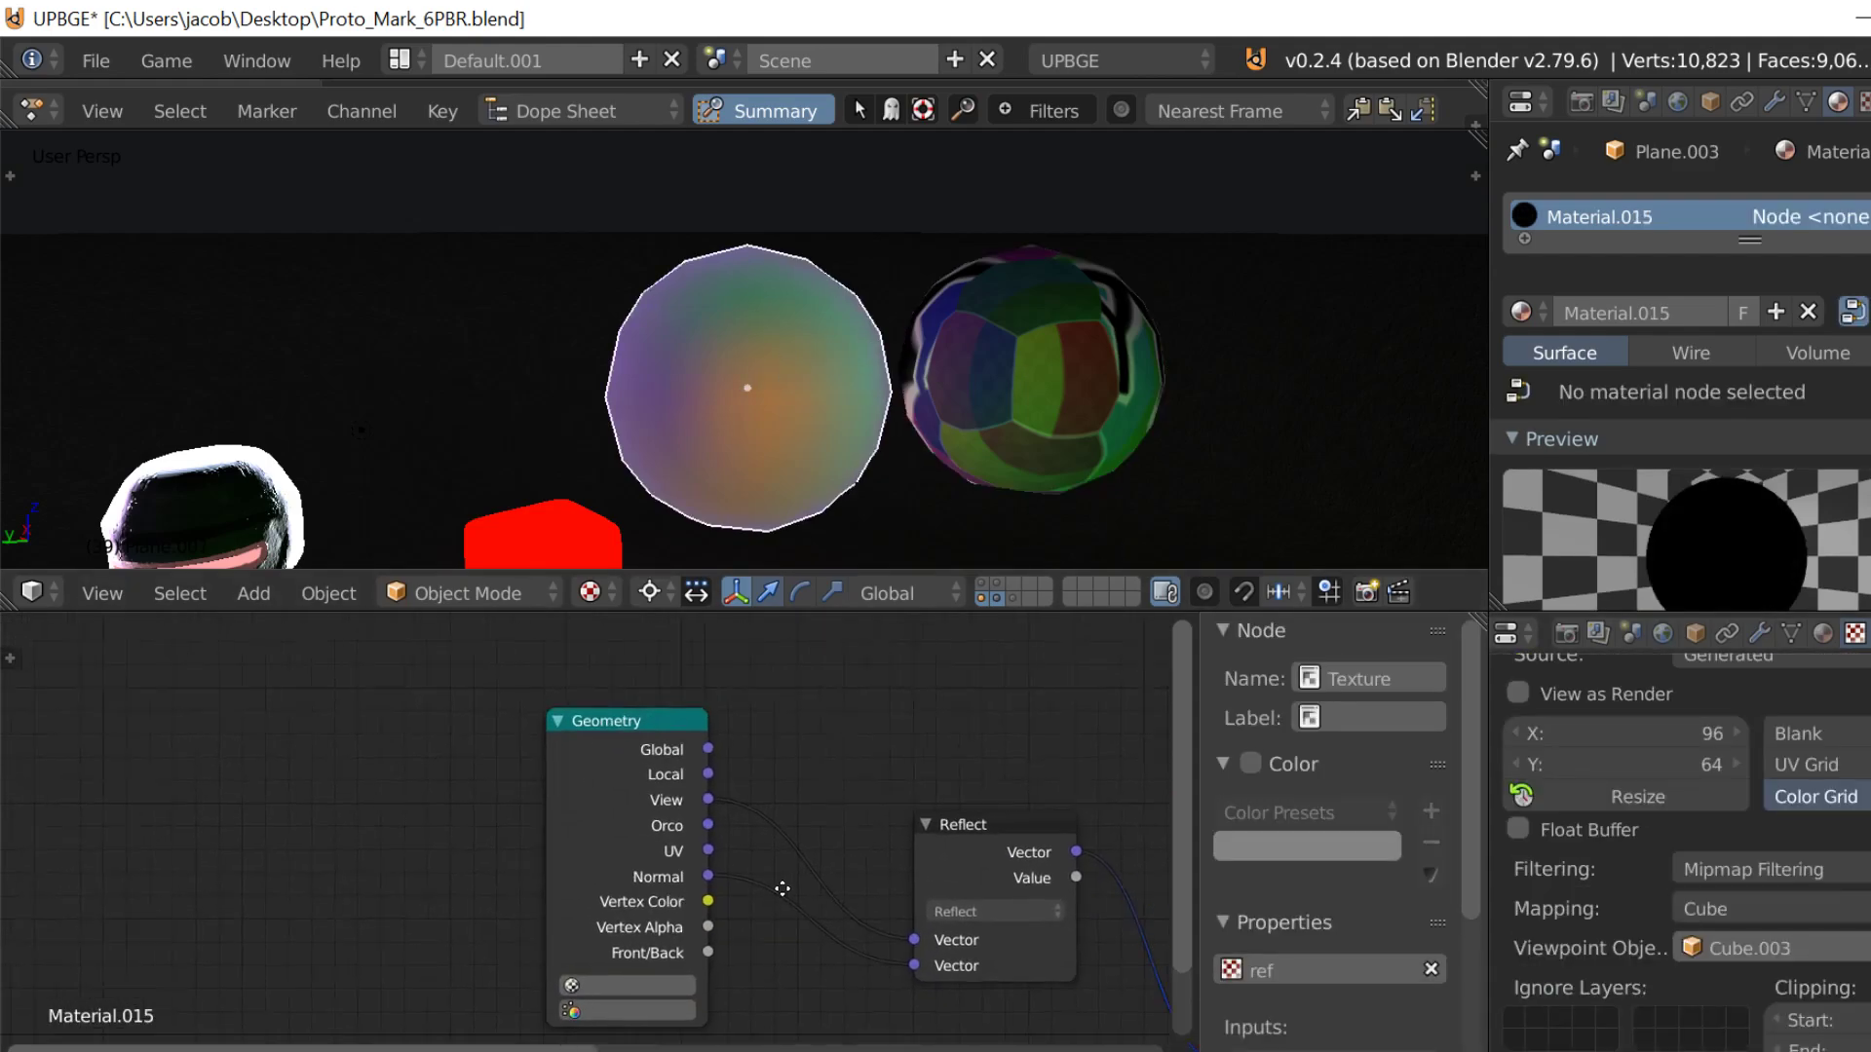
{"action": "middle_click_drag", "start_coordinate": [435, 816], "coordinate": [464, 858]}
{"action": "mouse_move", "coordinate": [951, 784]}
{"action": "left_mouse_down"}
{"action": "mouse_move", "coordinate": [967, 711]}
{"action": "mouse_move", "coordinate": [973, 783]}
{"action": "left_mouse_up"}
{"action": "right_click", "coordinate": [751, 398]}
{"action": "right_click", "coordinate": [745, 396]}
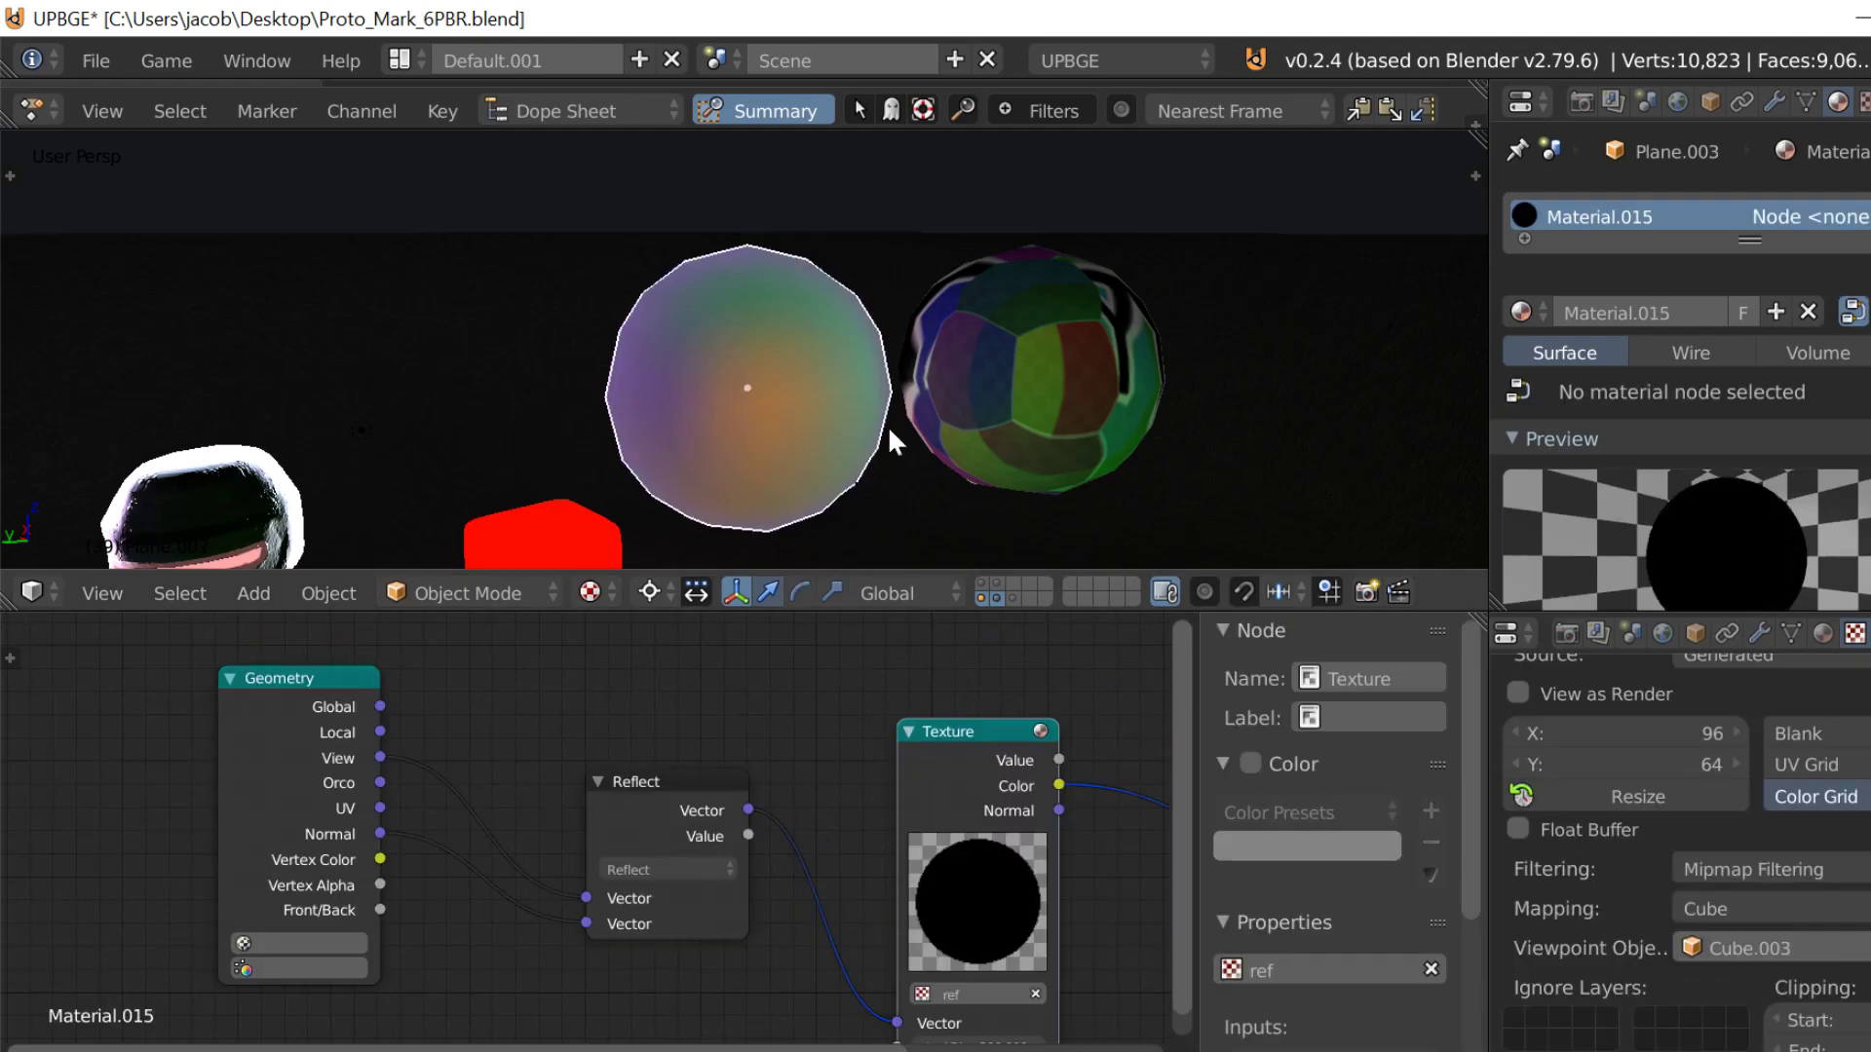
{"action": "left_click", "coordinate": [672, 804]}
{"action": "scroll", "coordinate": [881, 847], "scroll_direction": "up", "scroll_amount": 4, "text": "ctrl"}
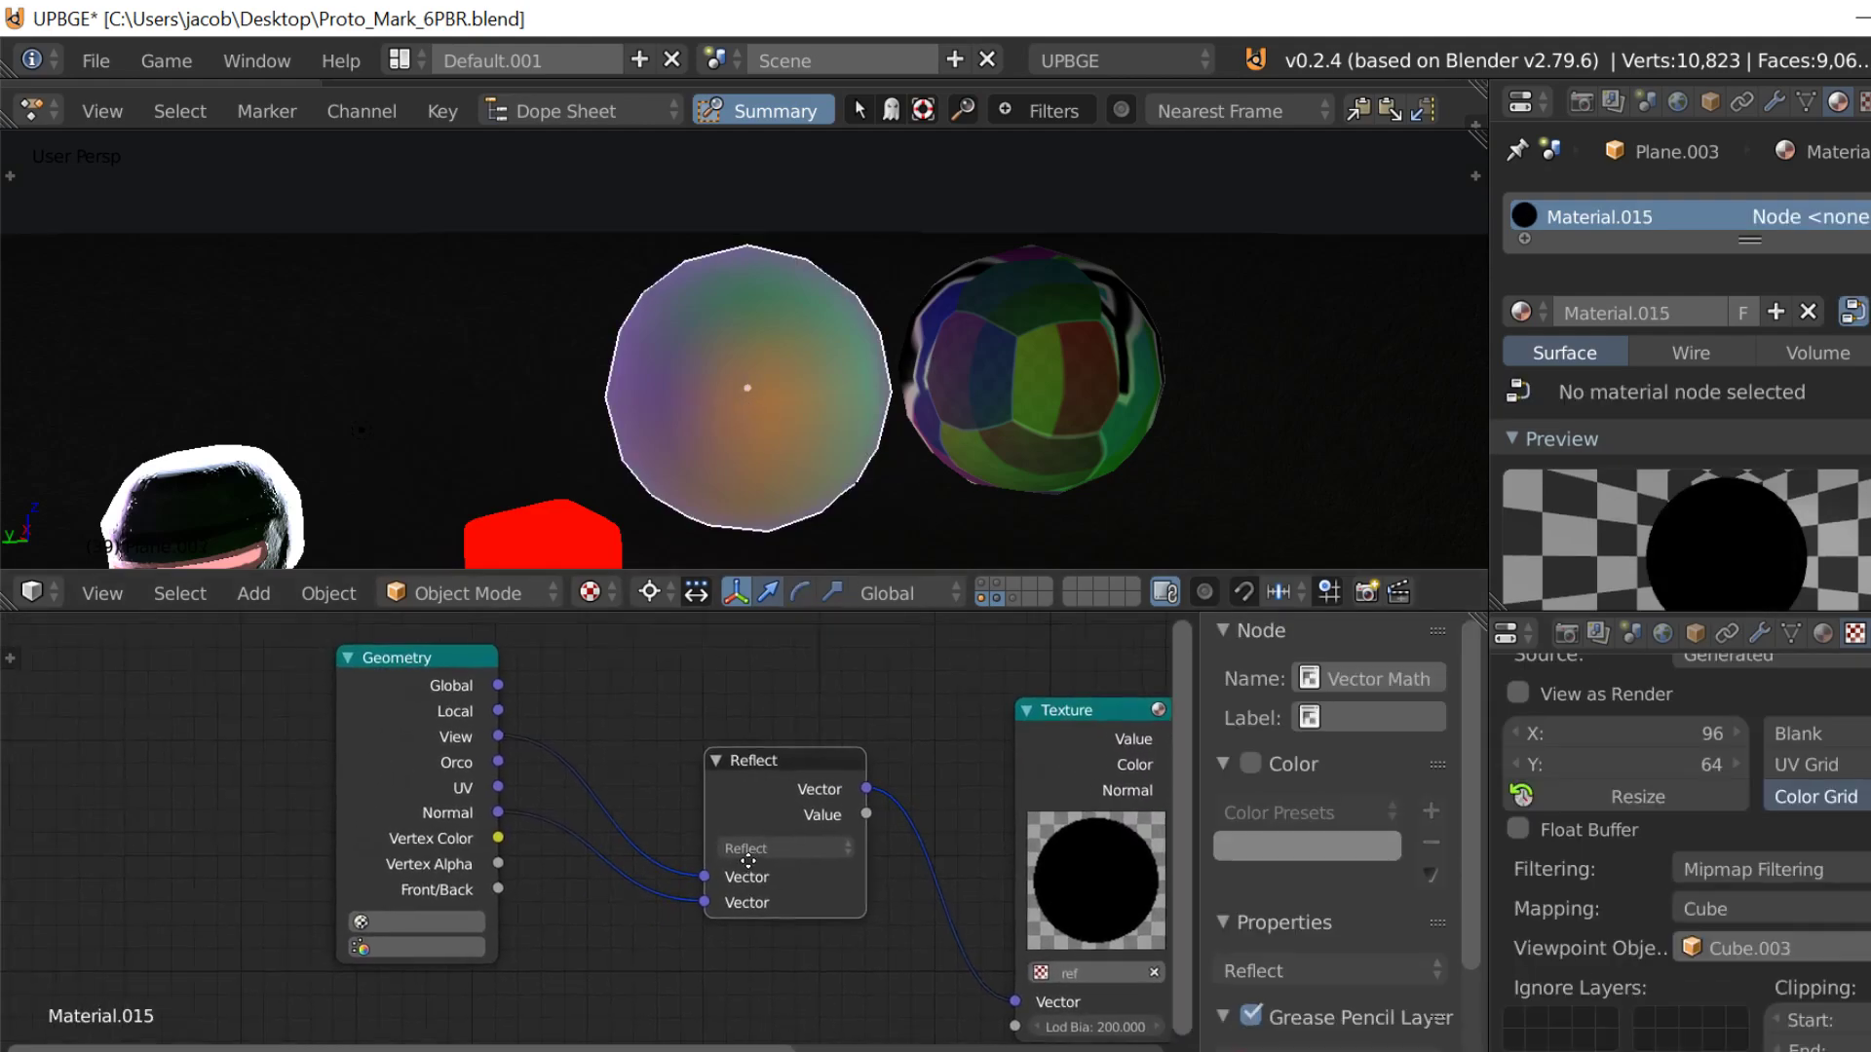
Step: Rename the humanoid figure's object, used as the environment map's viewpoint, to Proto_actor
{"action": "right_click", "coordinate": [1014, 425]}
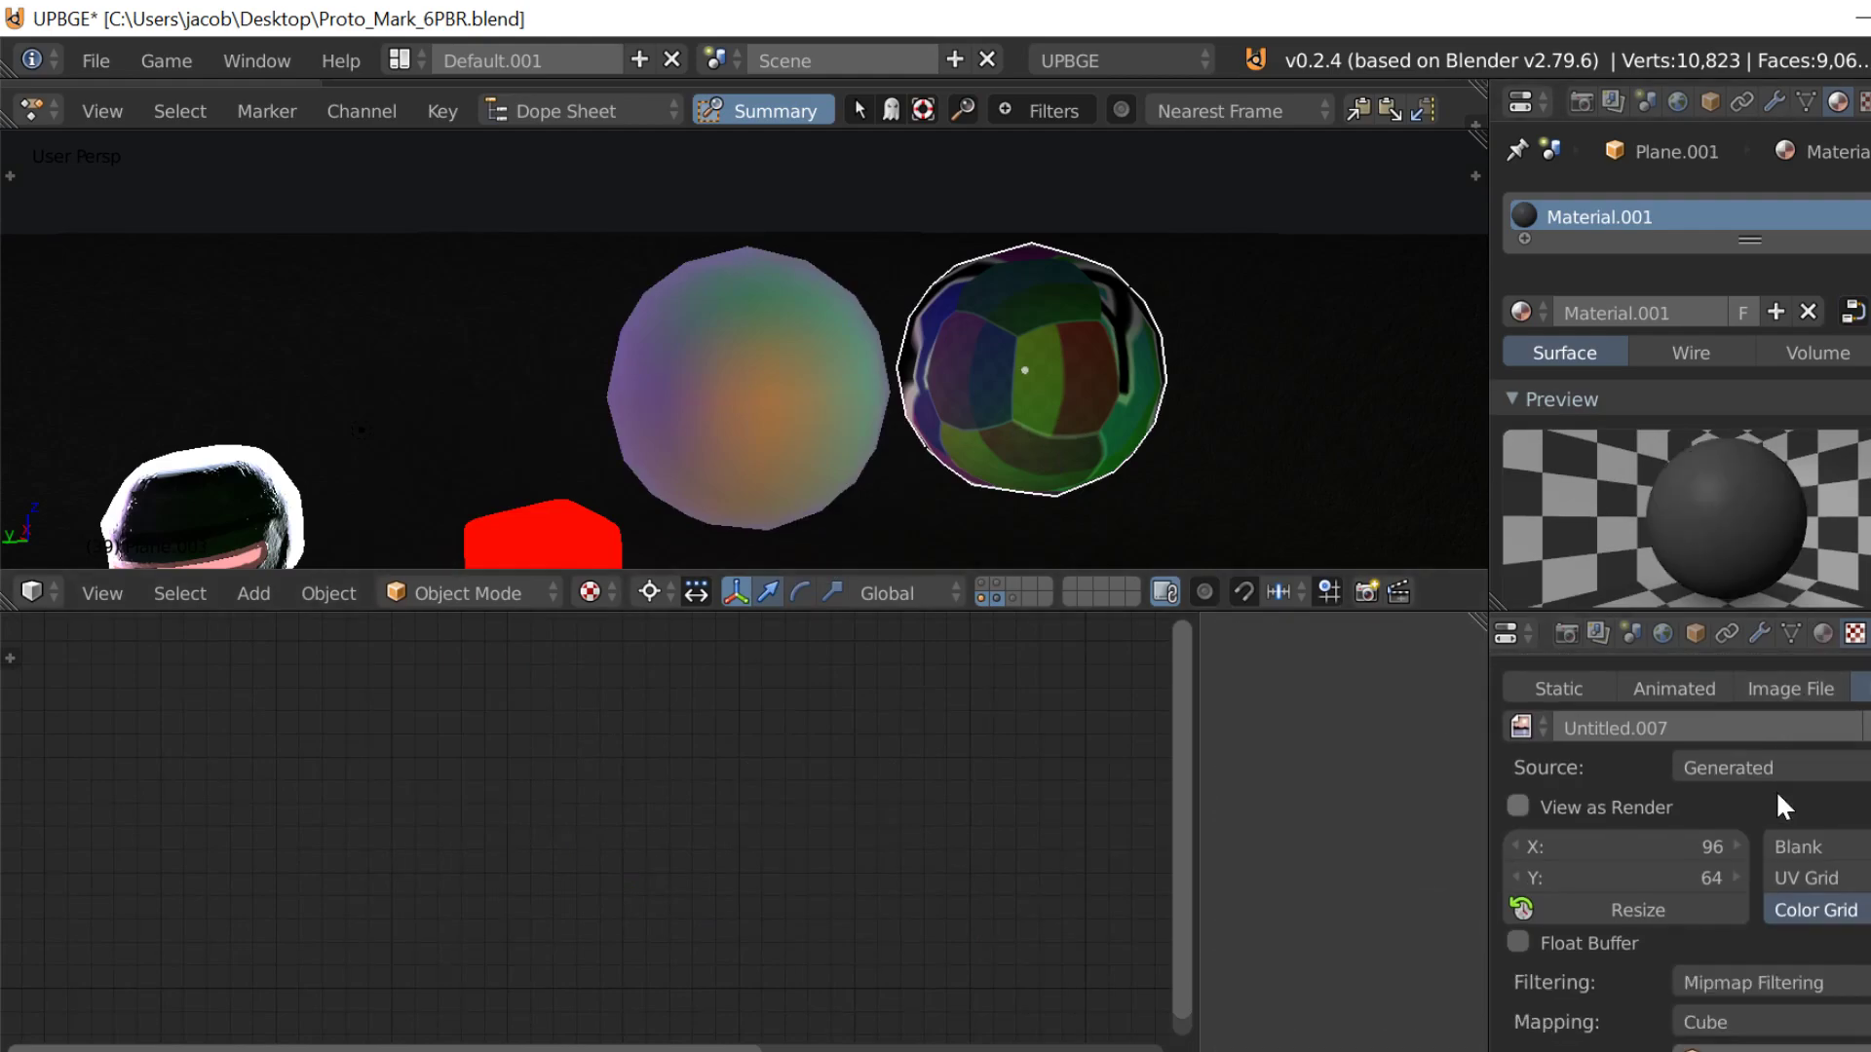
{"action": "key", "text": "shift+f"}
{"action": "key", "text": "s"}
{"action": "left_click", "coordinate": [744, 349]}
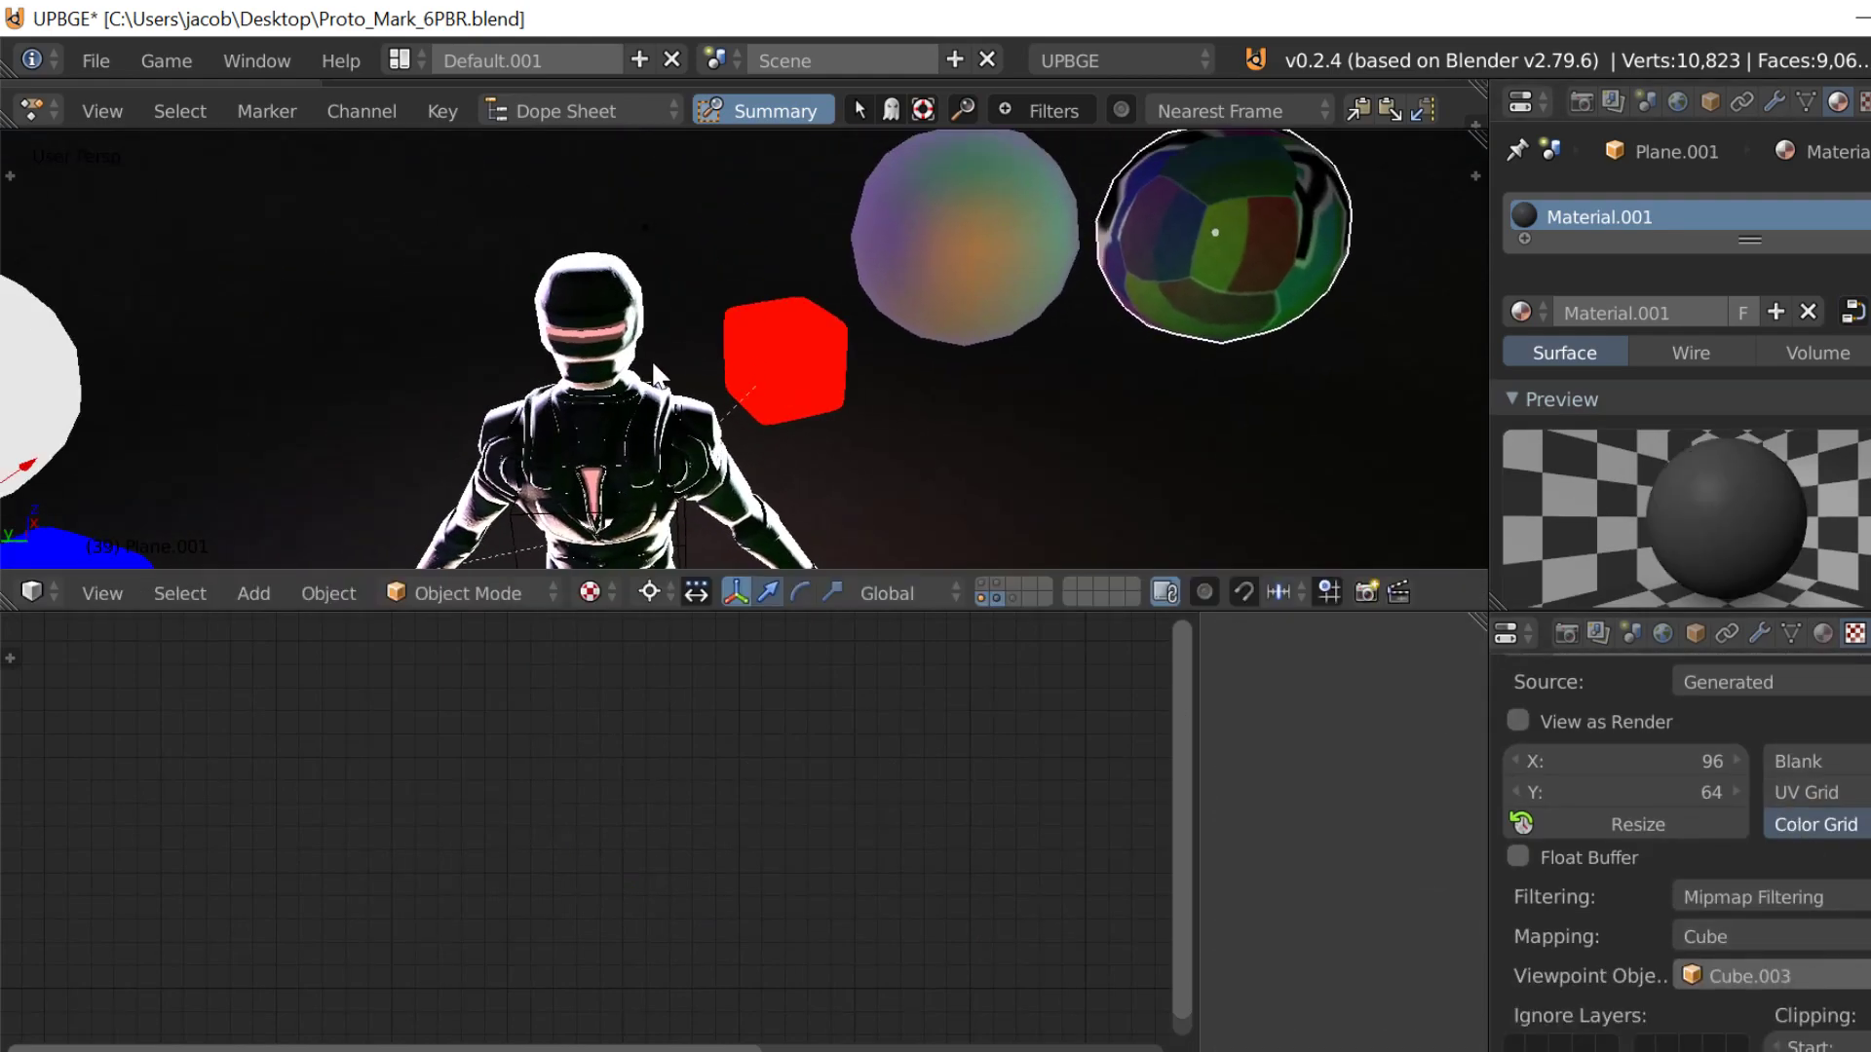
{"action": "right_click", "coordinate": [651, 354]}
{"action": "right_click", "coordinate": [621, 419]}
{"action": "left_click", "coordinate": [1709, 101]}
{"action": "left_click", "coordinate": [1687, 205]}
{"action": "type", "text": "Proto"}
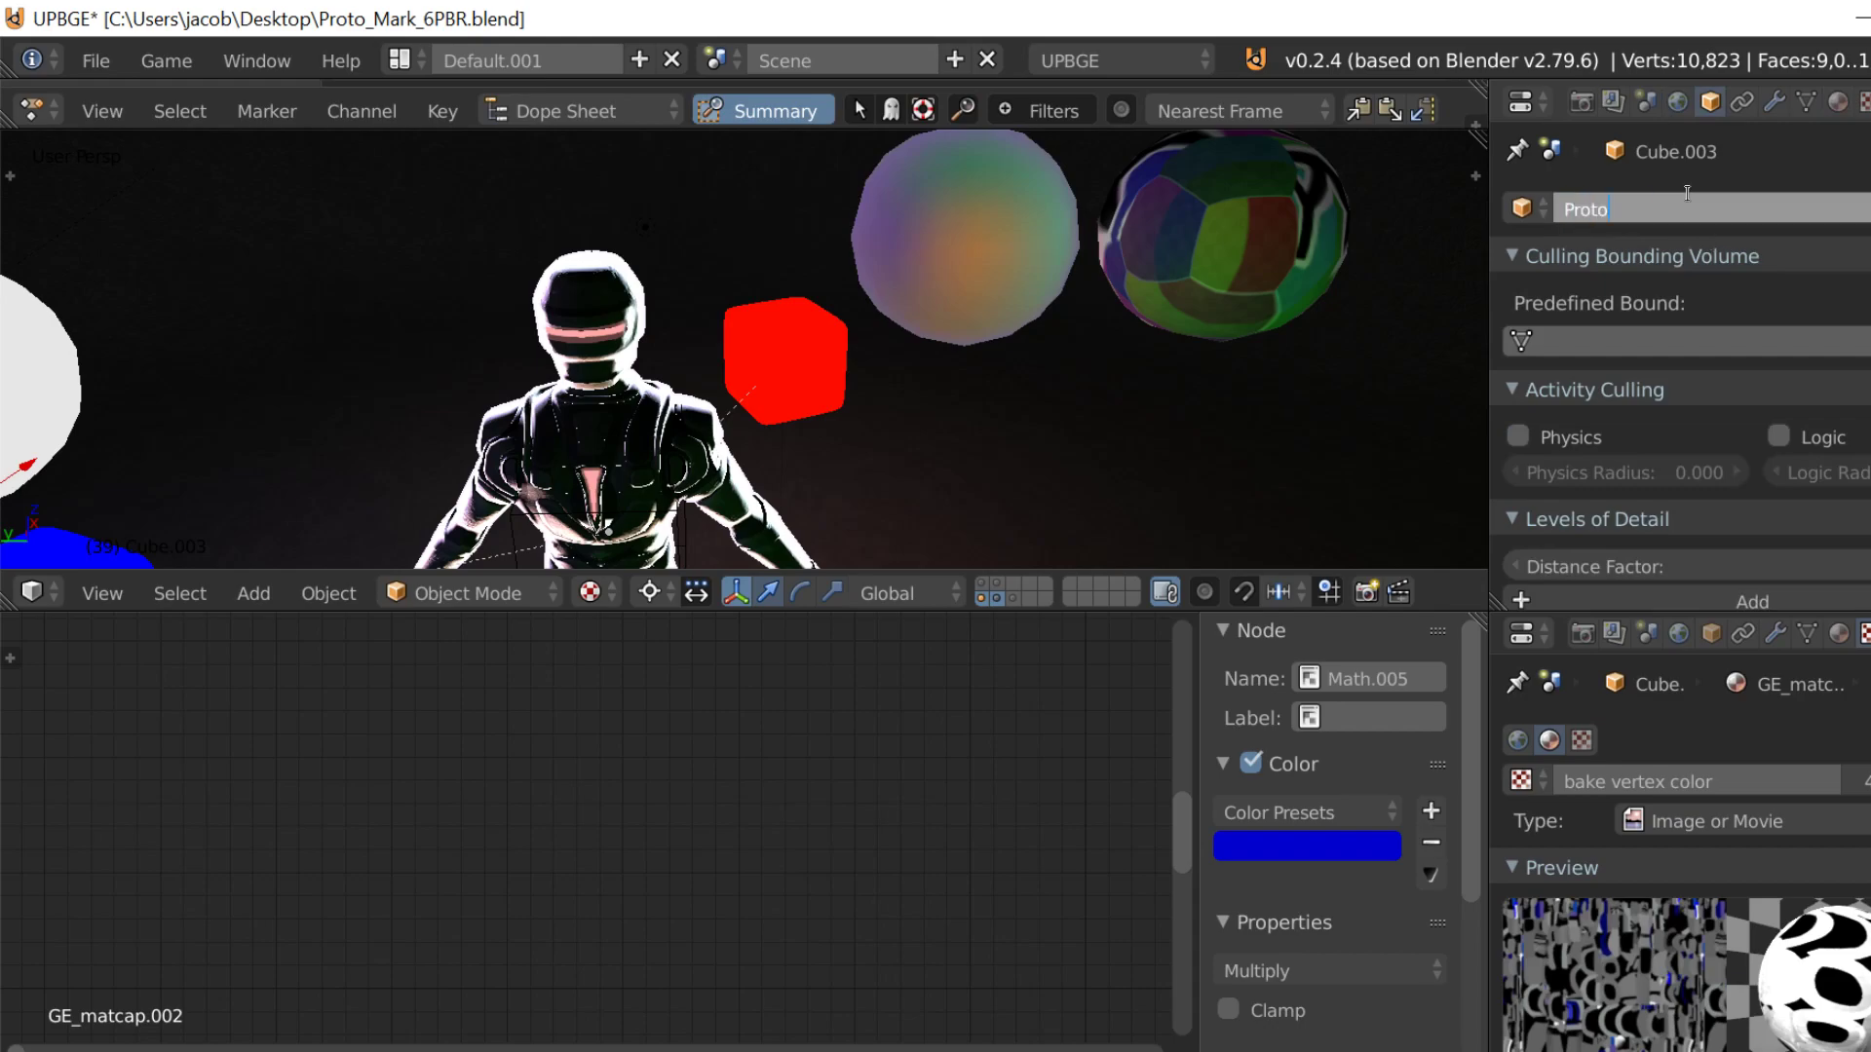
{"action": "type", "text": "_actor\\"}
{"action": "key", "text": "Return"}
{"action": "left_click", "coordinate": [1690, 207]}
{"action": "key", "text": "End"}
{"action": "key", "text": "BackSpace"}
{"action": "key", "text": "Return"}
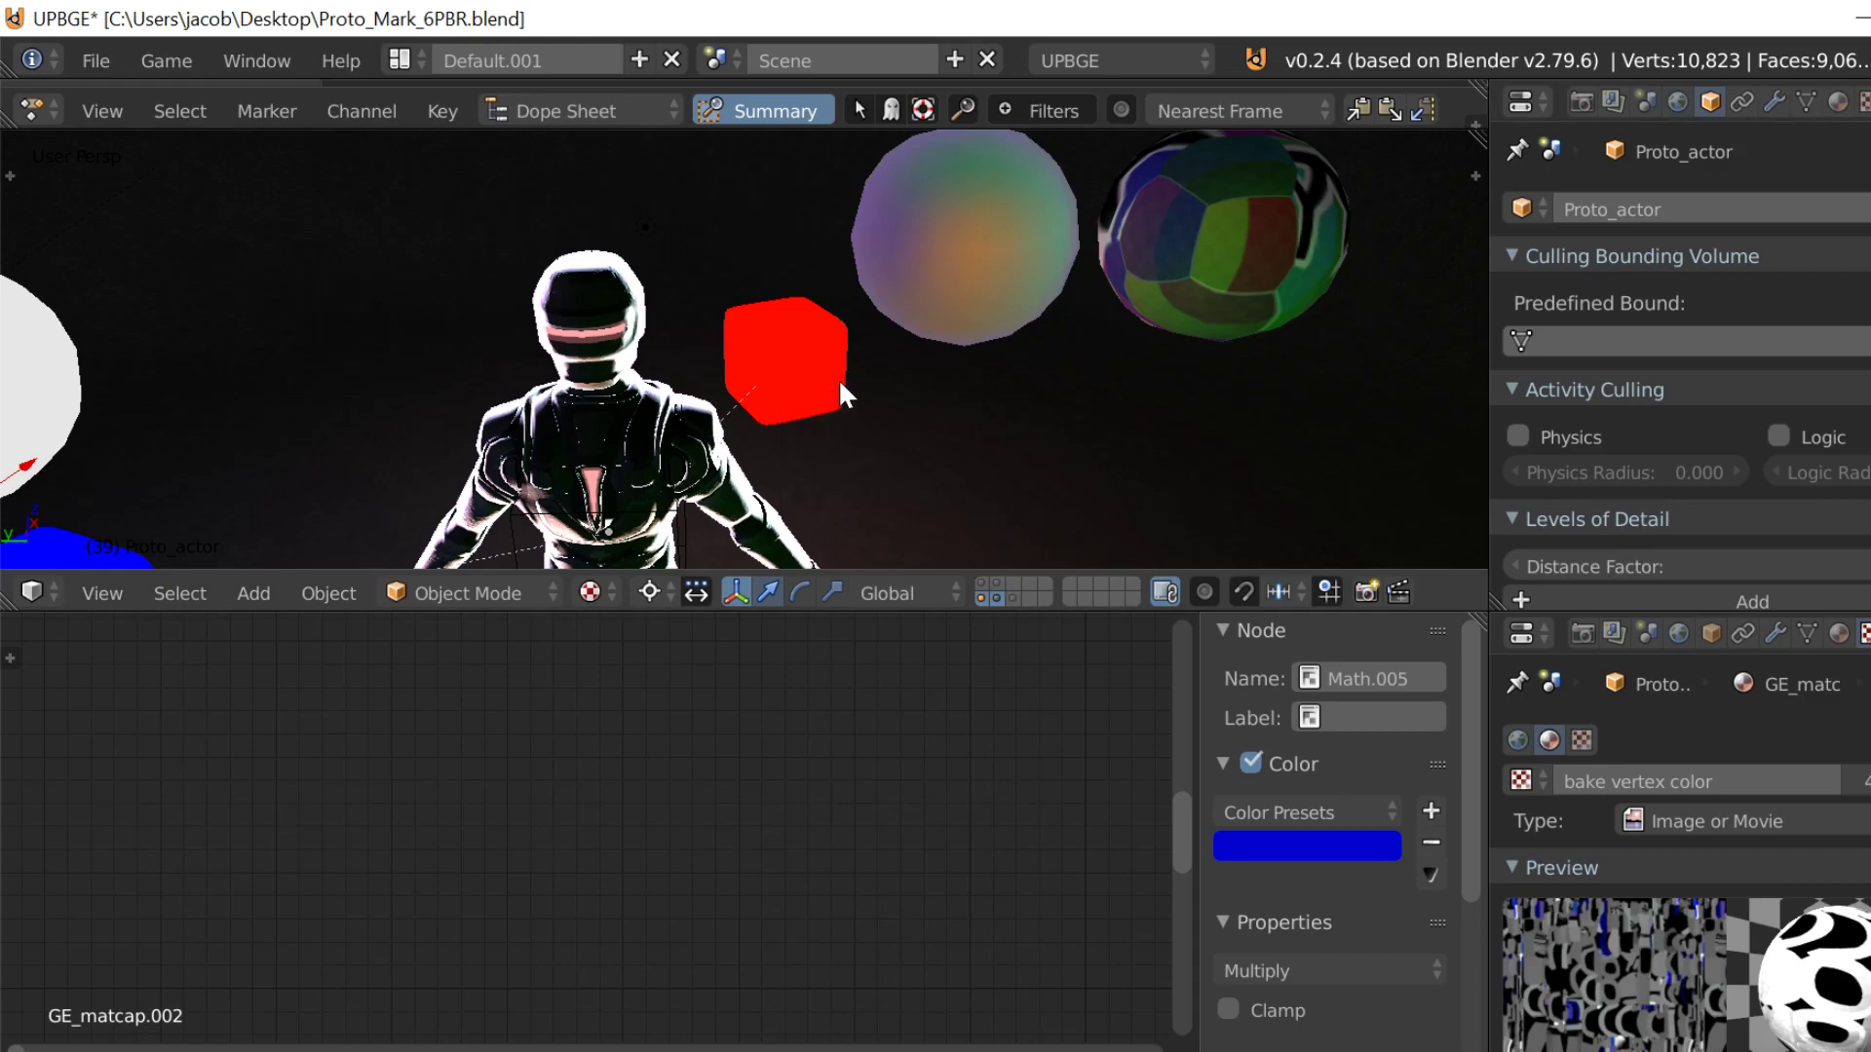
Step: Check the viewpoint object in the right-hand sphere's environment map settings
{"action": "right_click", "coordinate": [964, 261]}
{"action": "right_click", "coordinate": [1266, 275]}
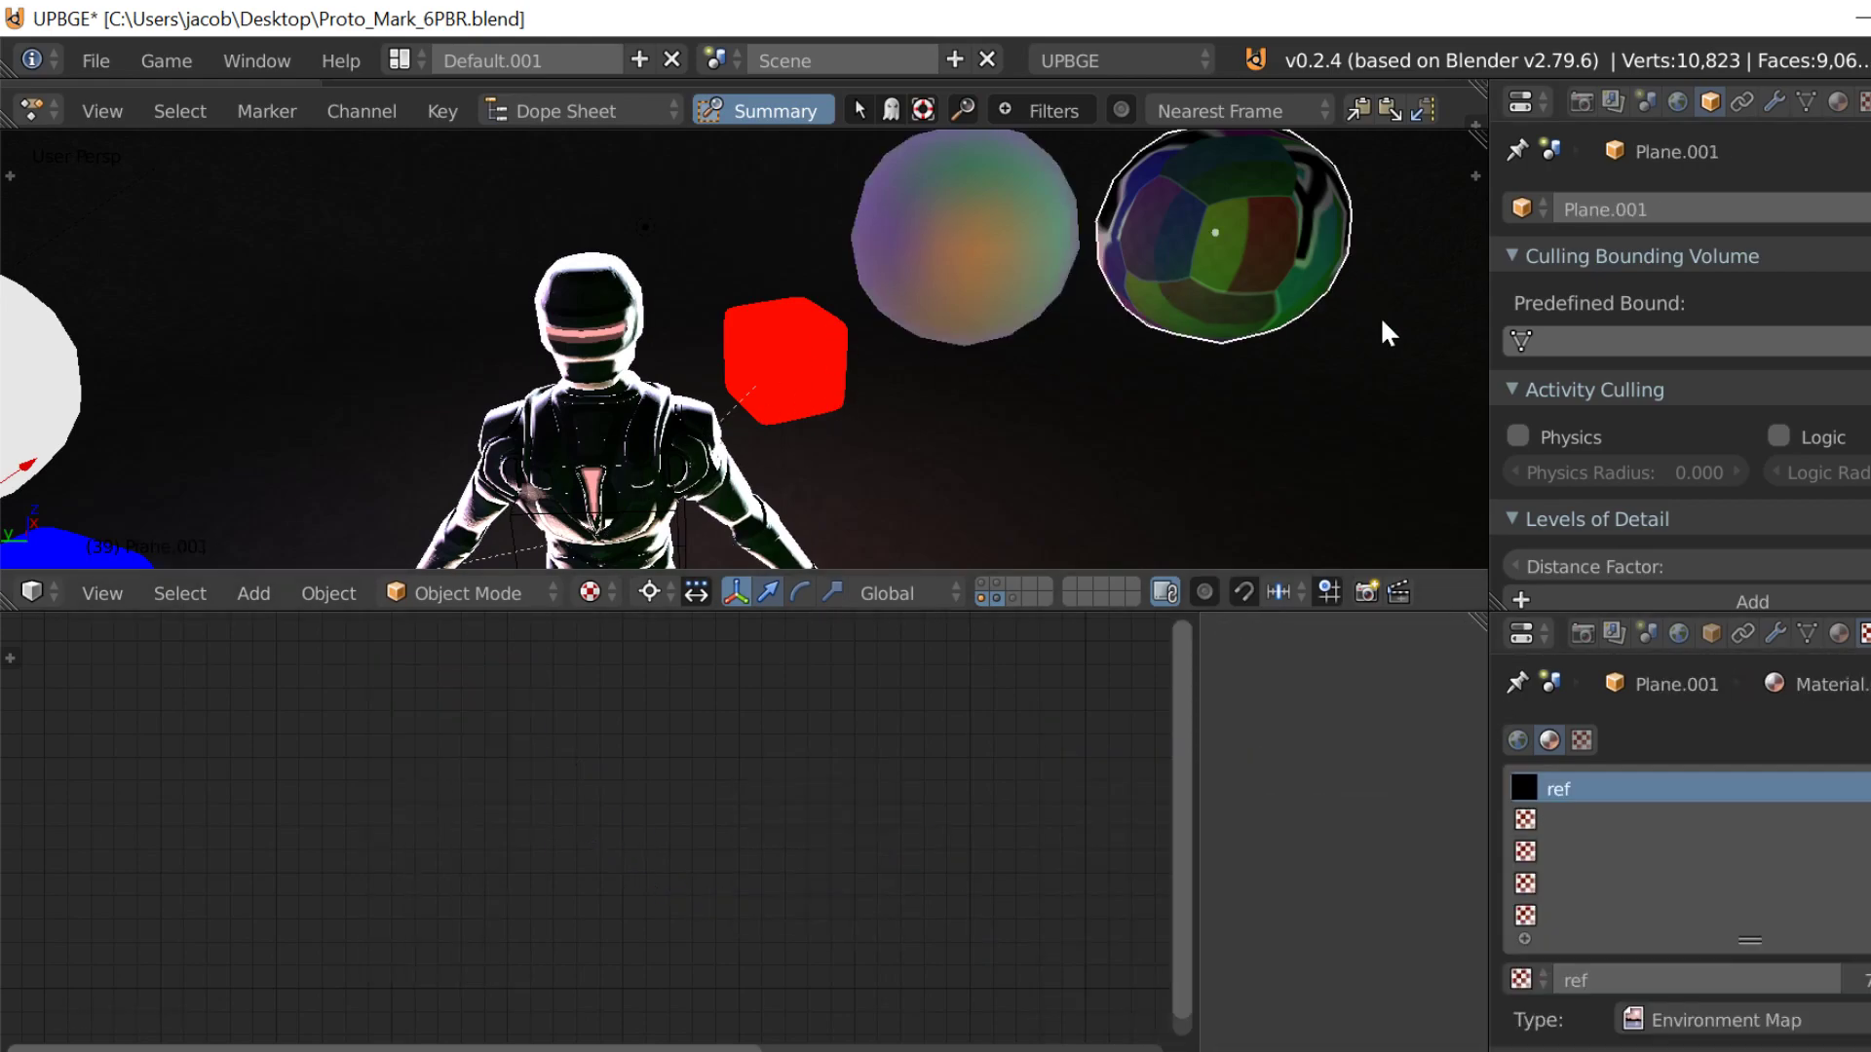
{"action": "scroll", "coordinate": [1744, 865], "scroll_direction": "down", "scroll_amount": 1}
{"action": "scroll", "coordinate": [1803, 949], "scroll_direction": "down", "scroll_amount": 15}
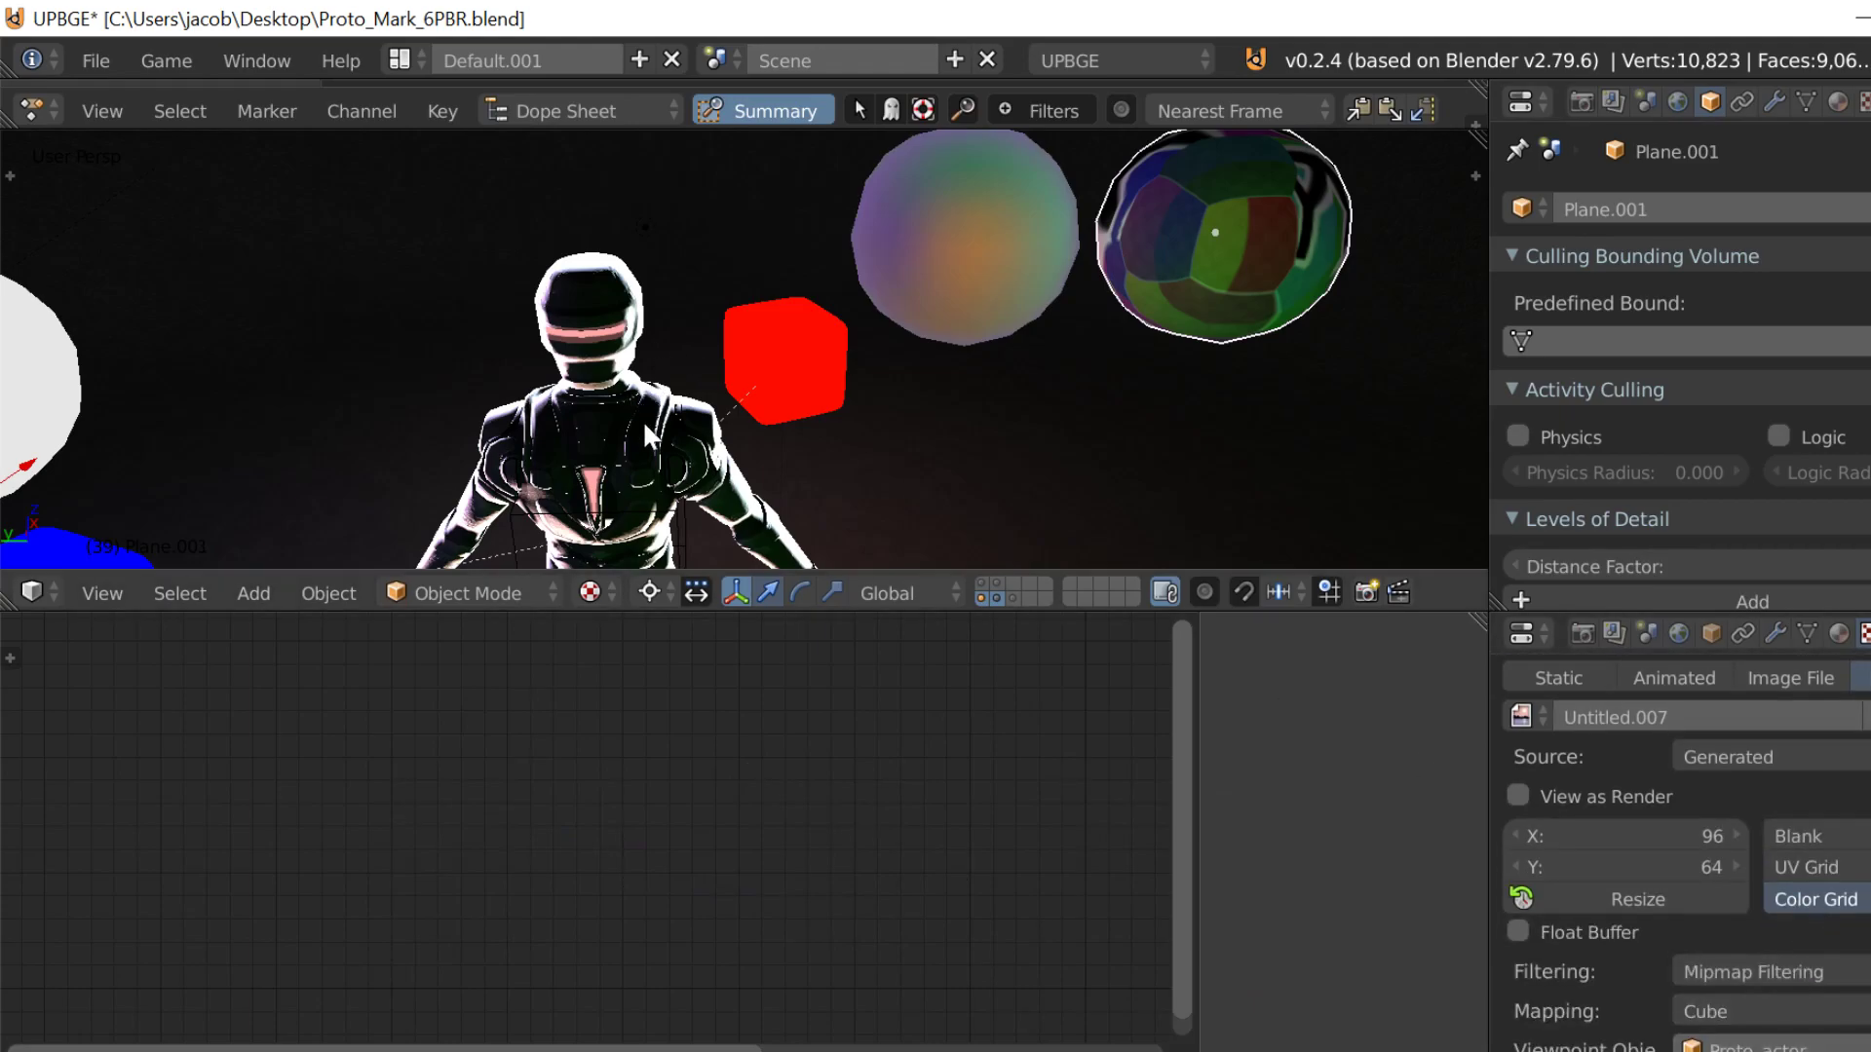
Step: Snap the 3D cursor to the origin of the Proto_actor object
{"action": "key", "text": "shift+f"}
{"action": "key", "text": "w"}
{"action": "left_click", "coordinate": [743, 347]}
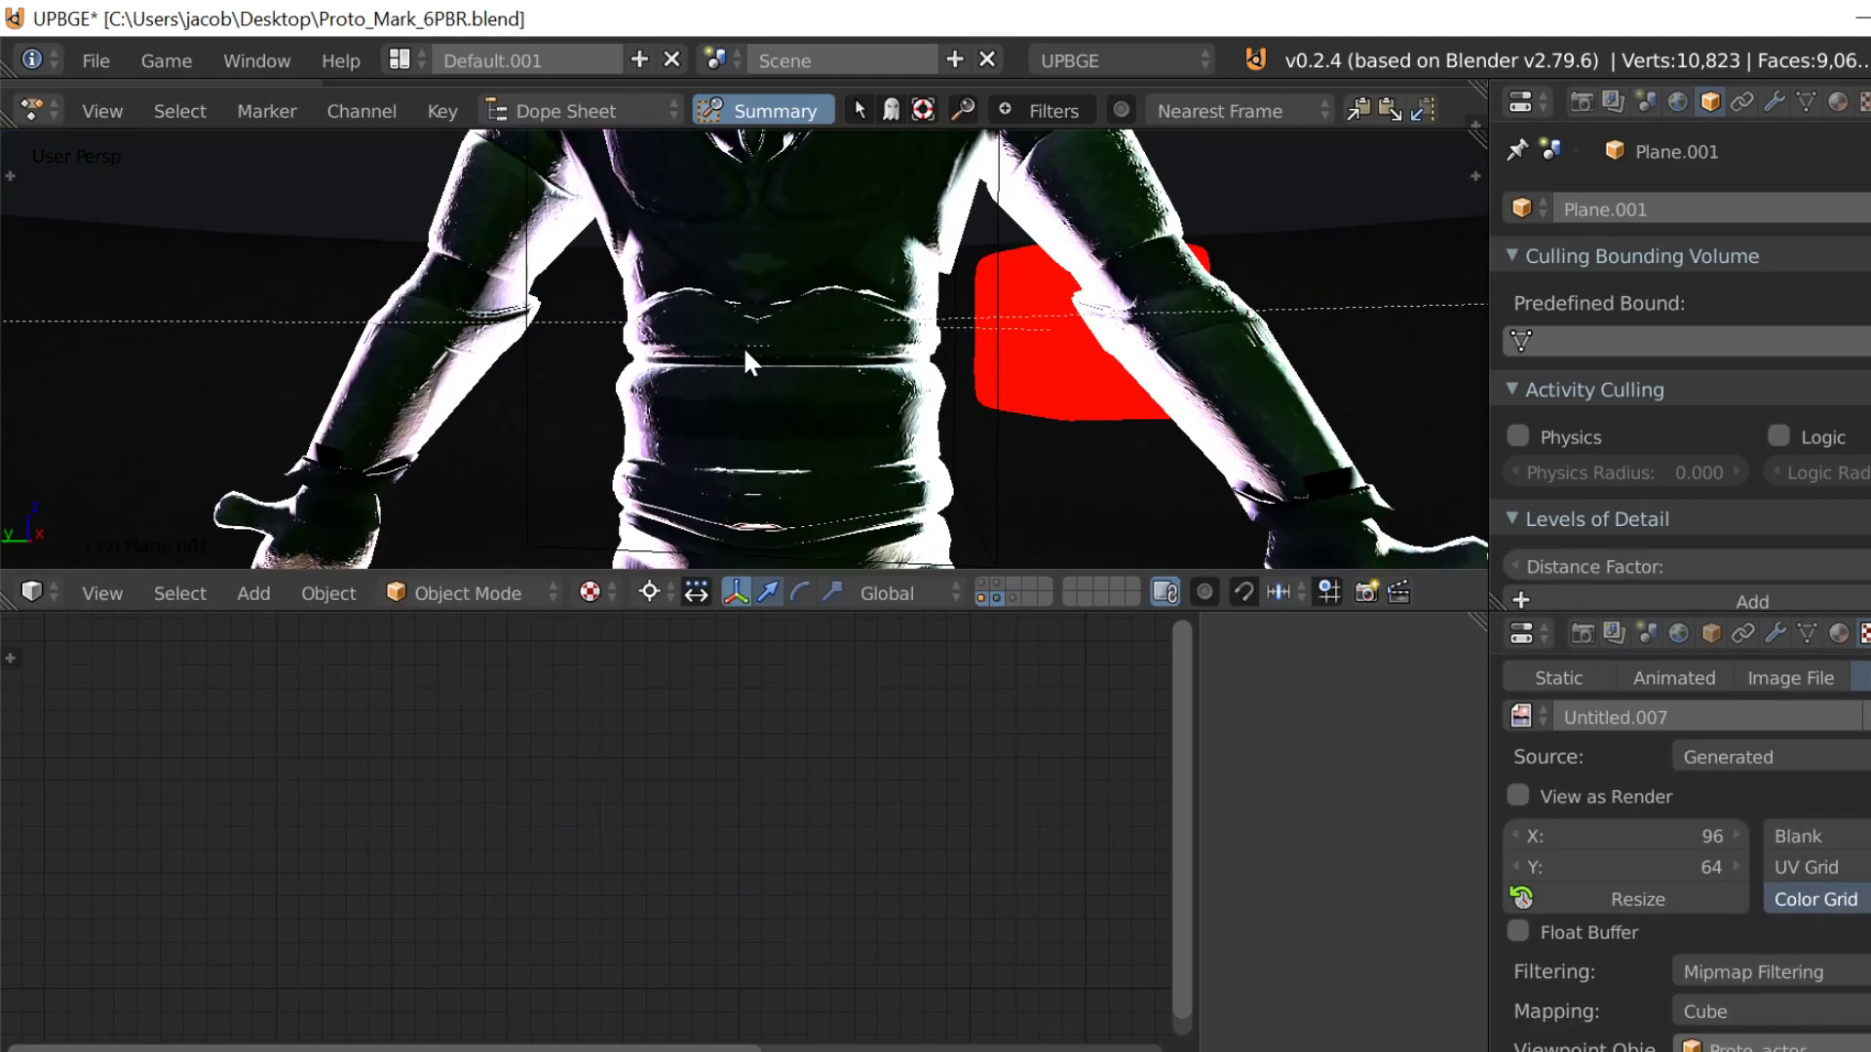
{"action": "right_click", "coordinate": [799, 396]}
{"action": "key", "text": "shift+s"}
{"action": "left_click", "coordinate": [793, 339]}
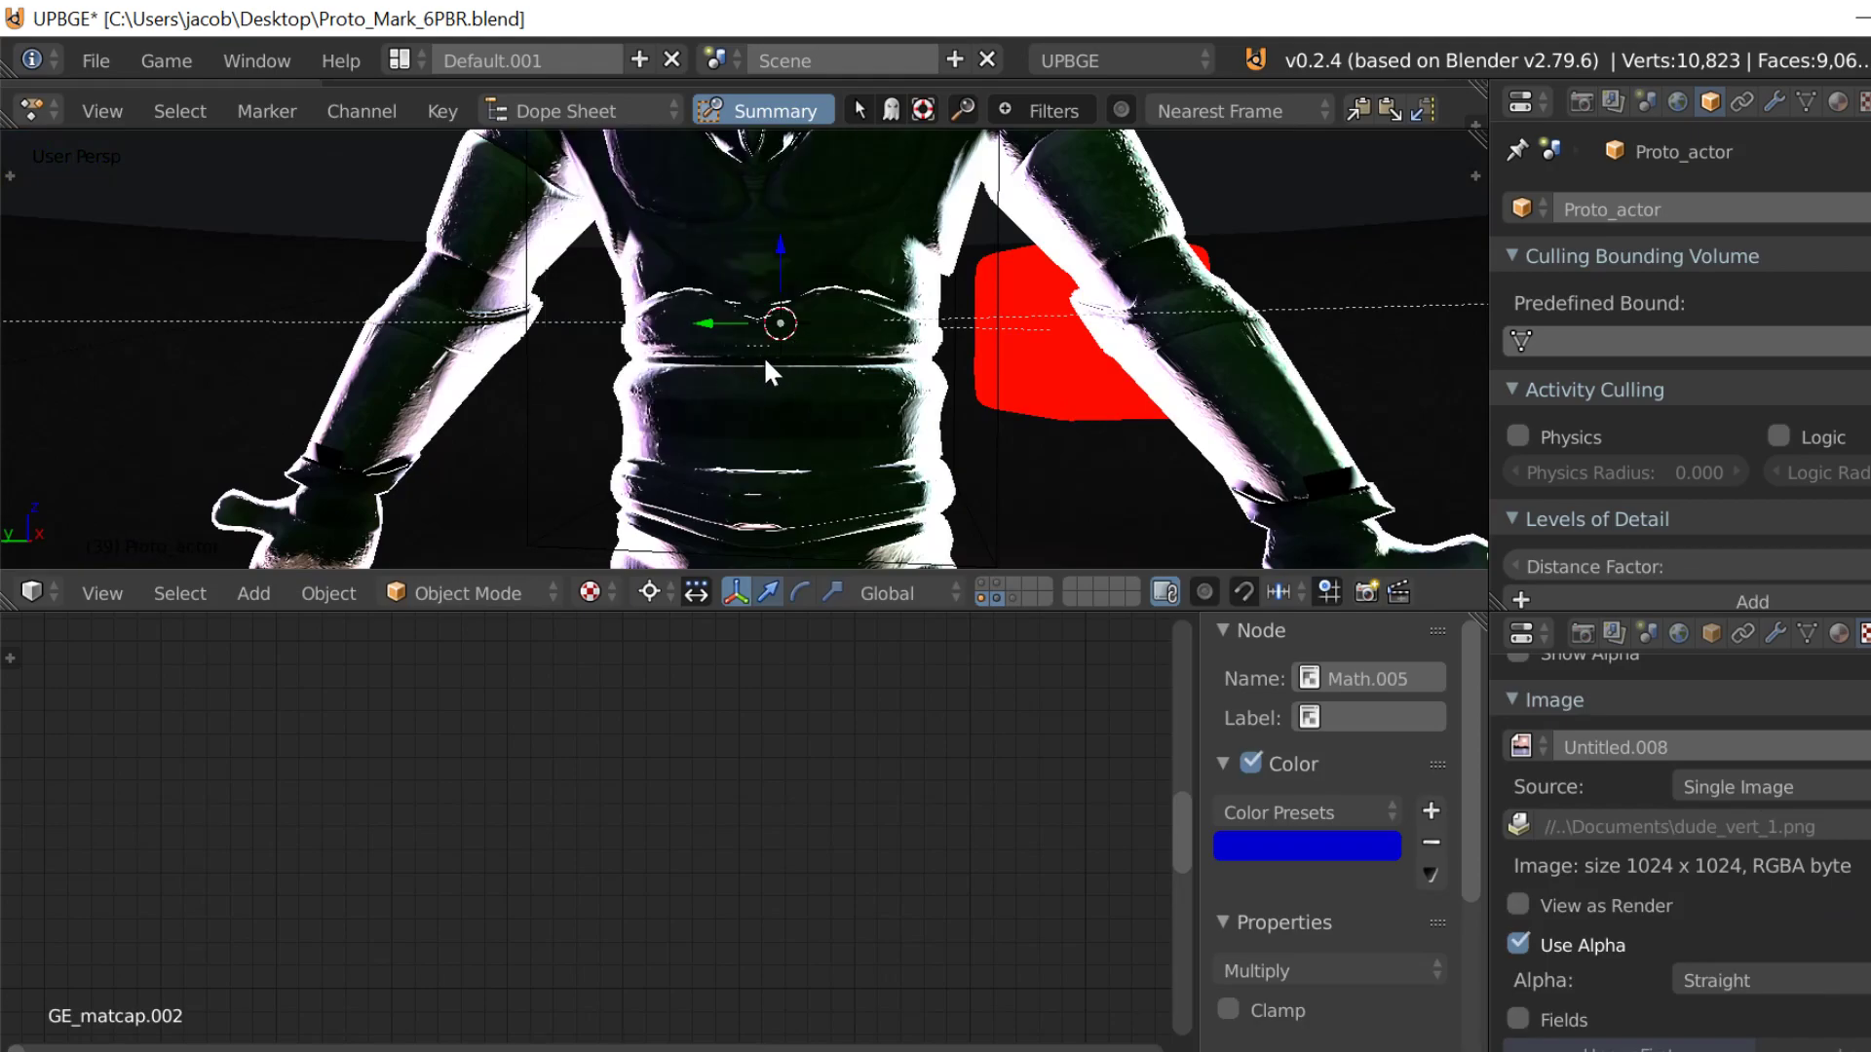
Step: Frame the two reflective spheres and preview their real-time reflections in the game engine
{"action": "key", "text": "shift+f"}
{"action": "key", "text": "s"}
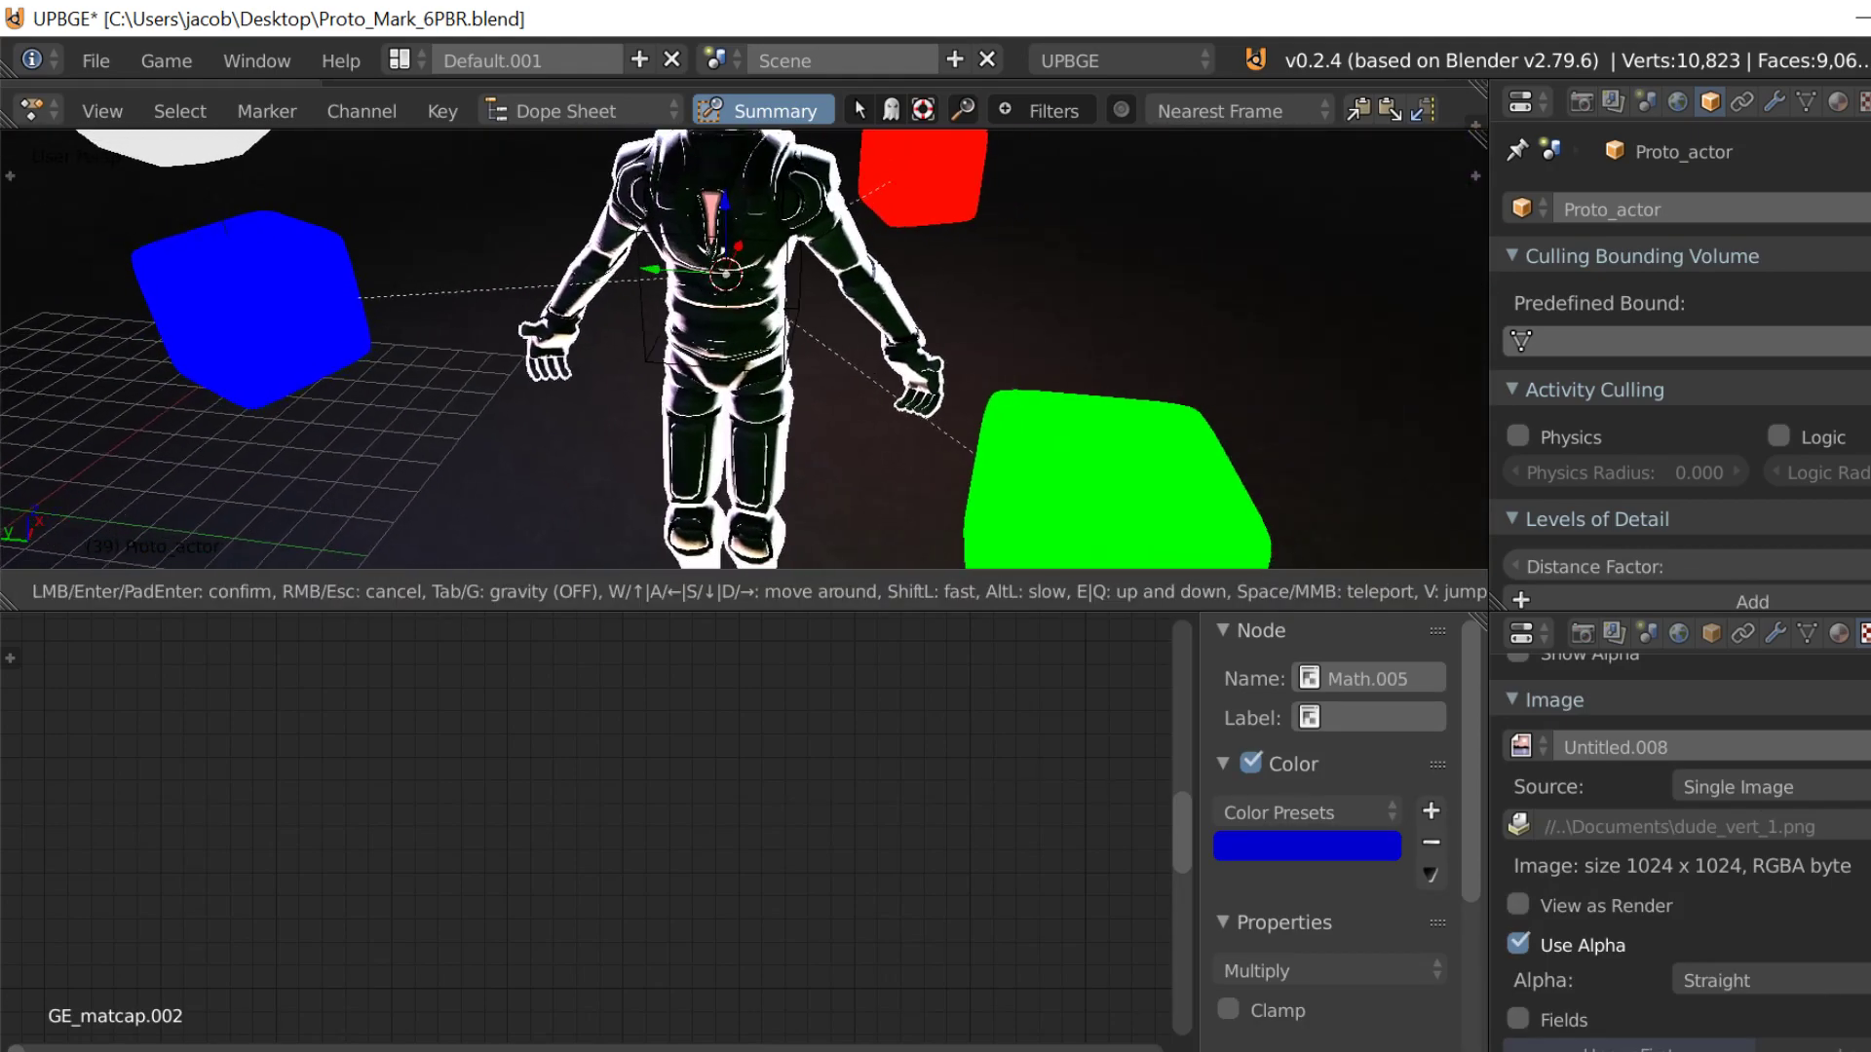
{"action": "left_click", "coordinate": [743, 346]}
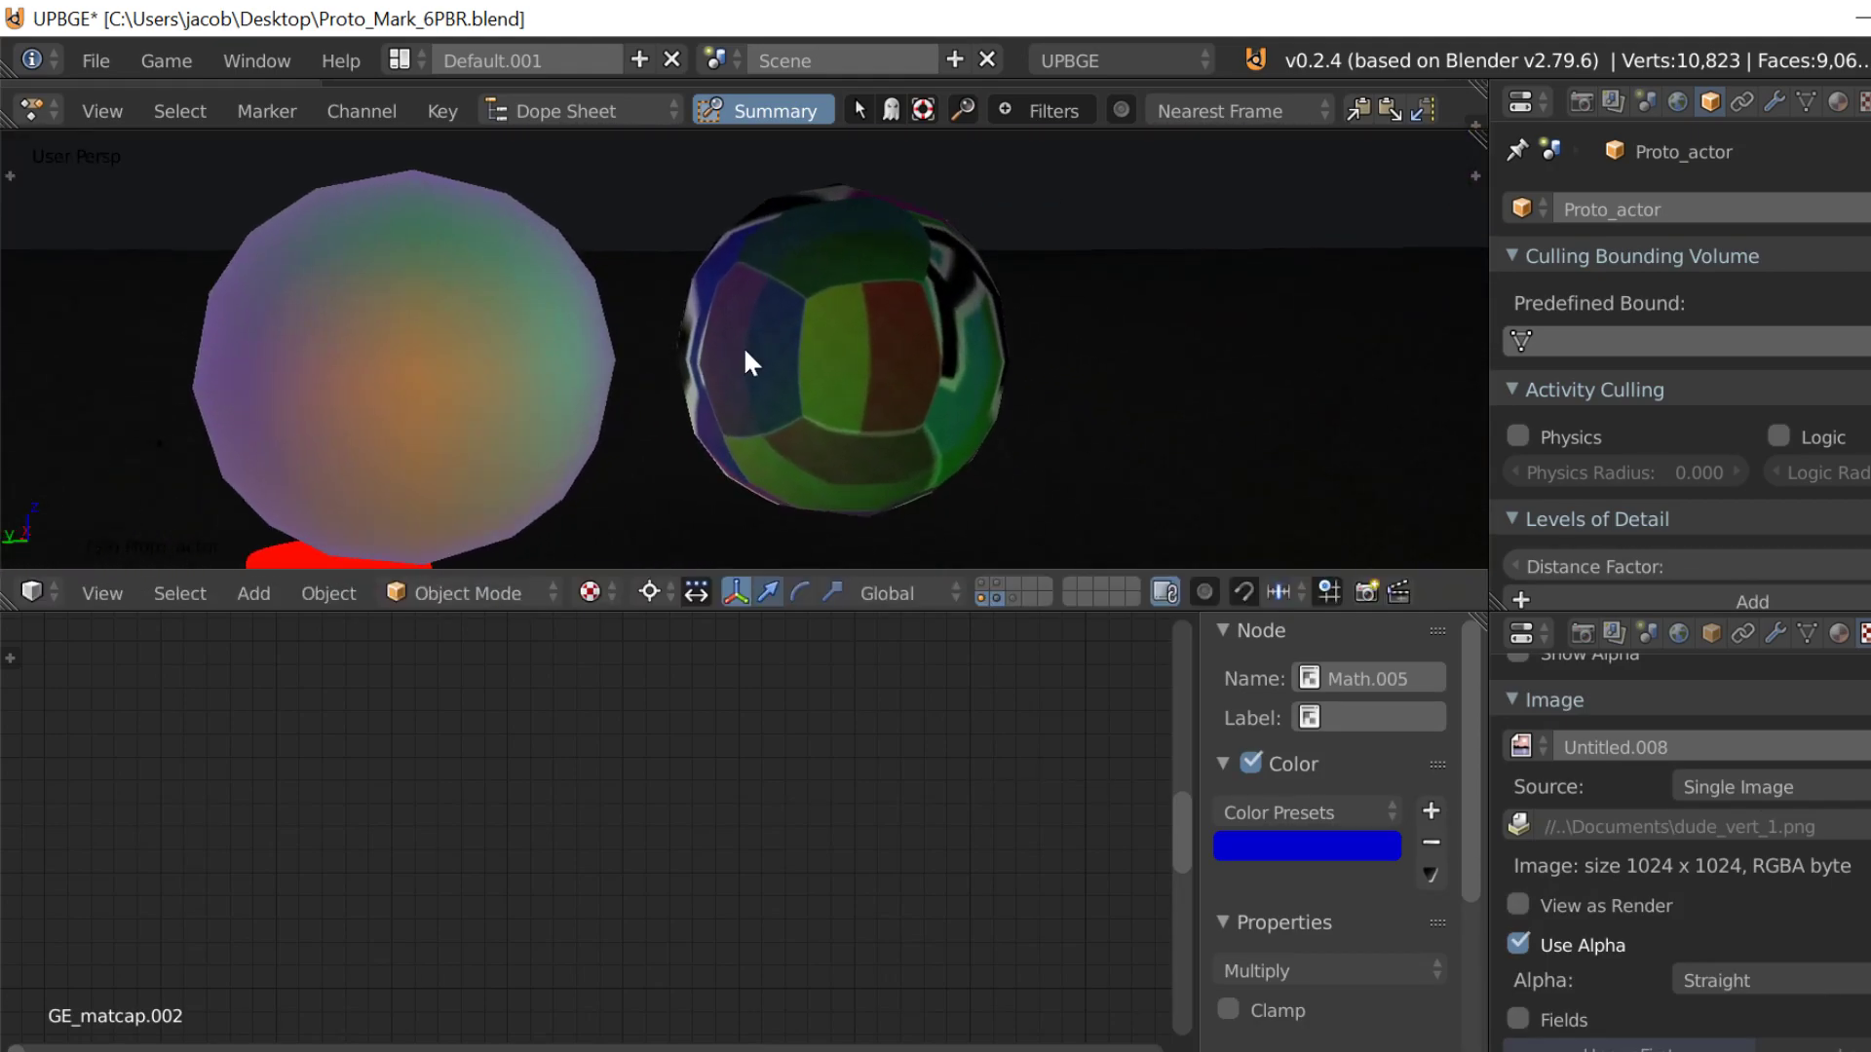
{"action": "key", "text": "p"}
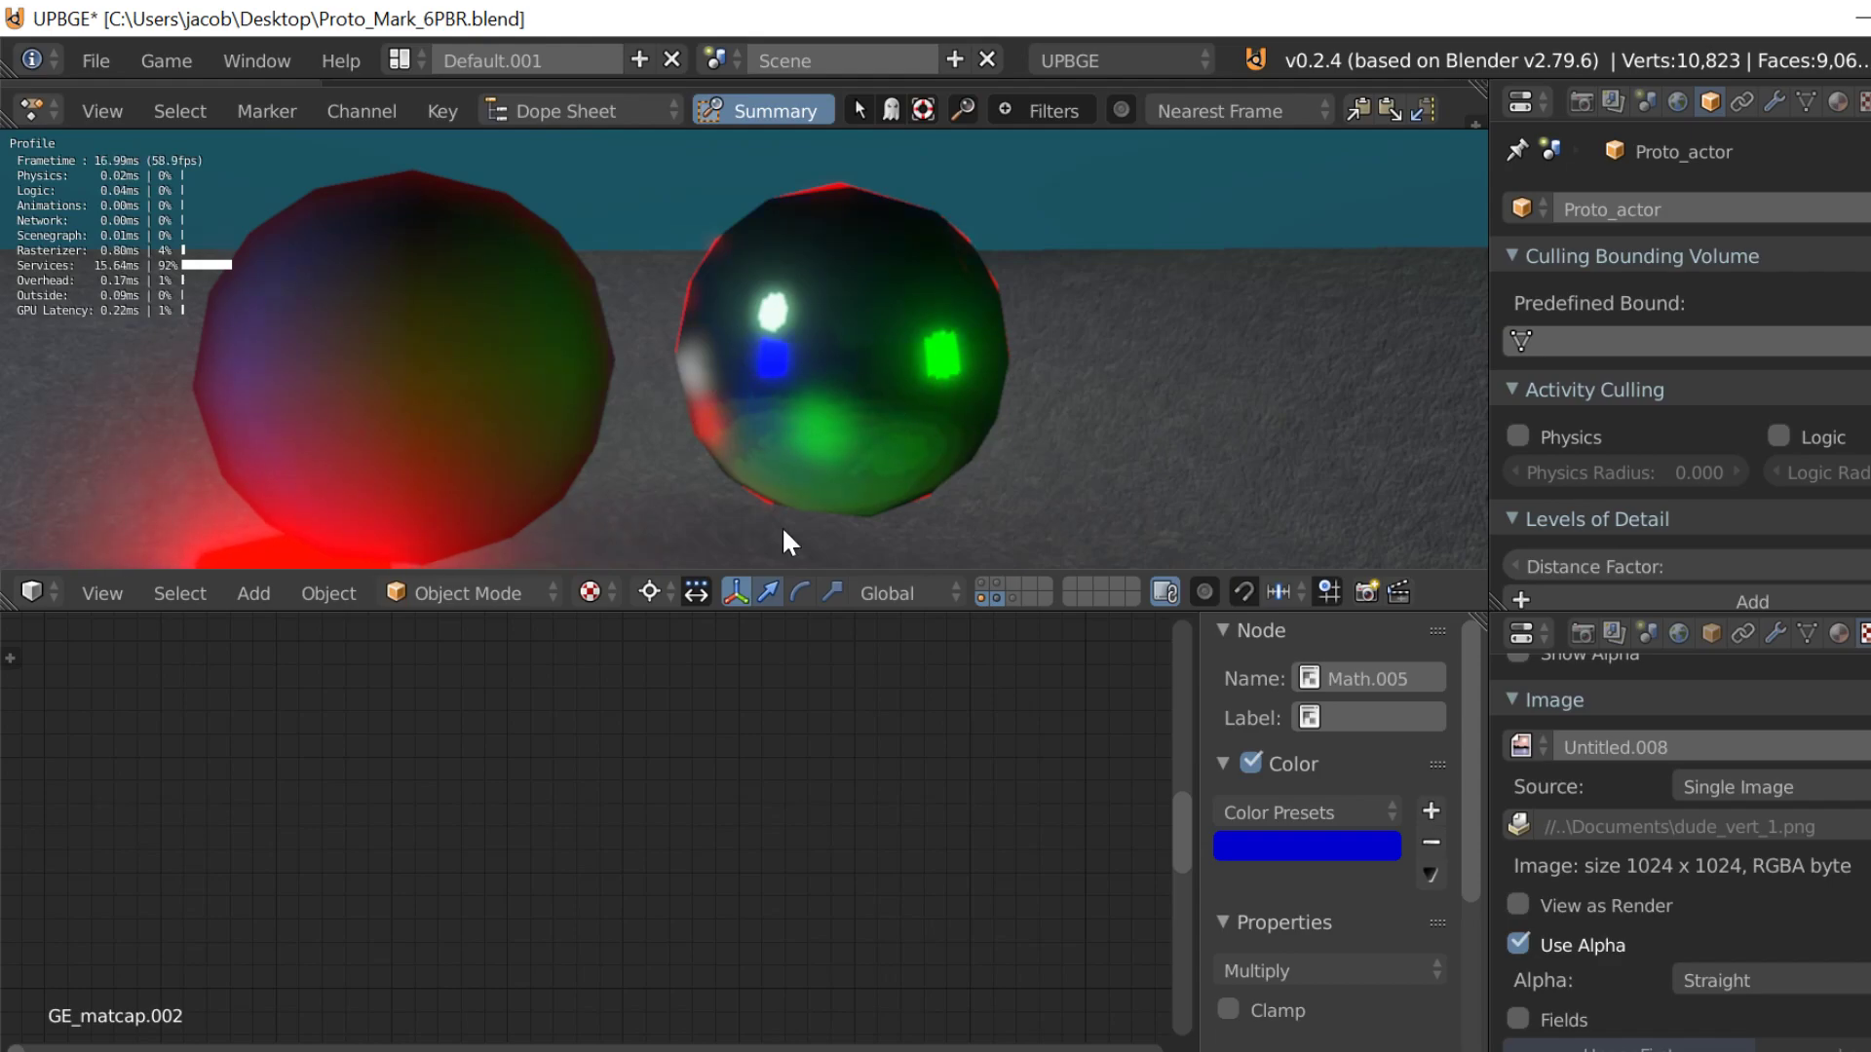
{"action": "key", "text": "Escape"}
Step: Set the Lod Bias of the left sphere's Texture node to 1 and preview the reflections in the game engine
{"action": "right_click", "coordinate": [454, 390]}
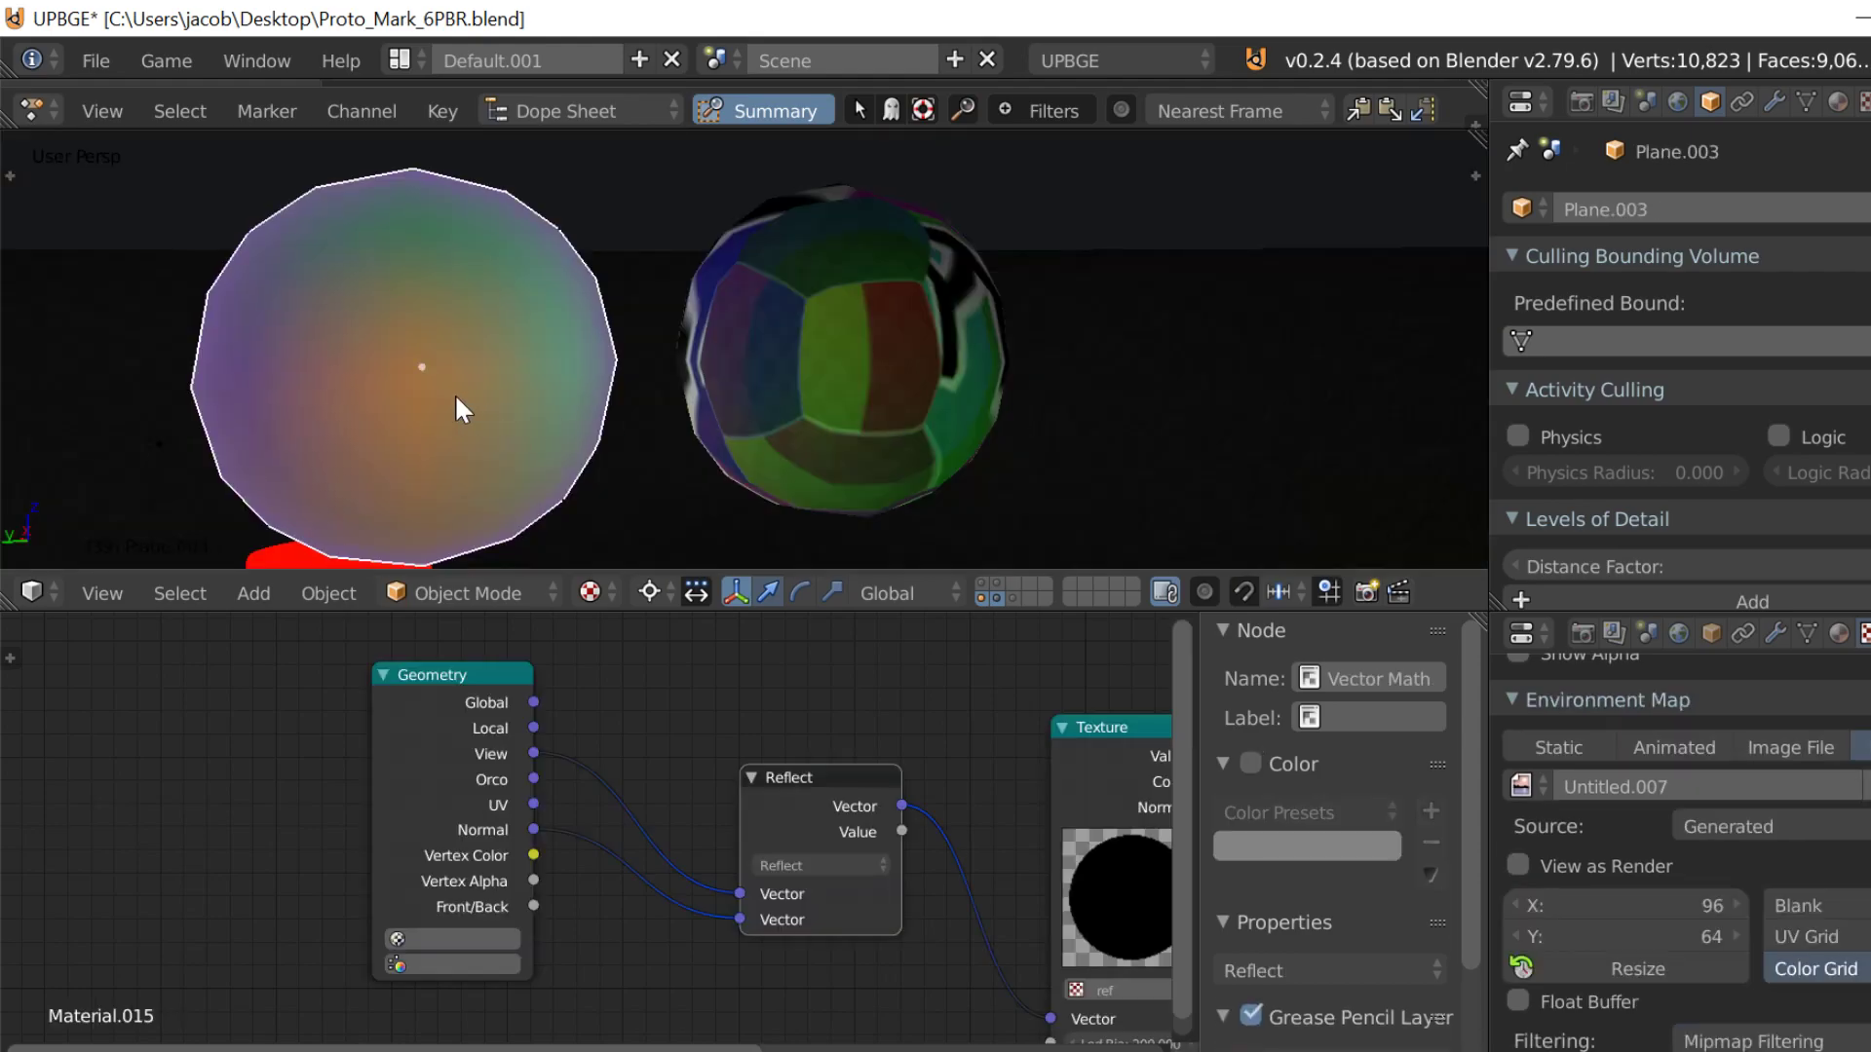
{"action": "middle_click_drag", "start_coordinate": [801, 880], "coordinate": [329, 735]}
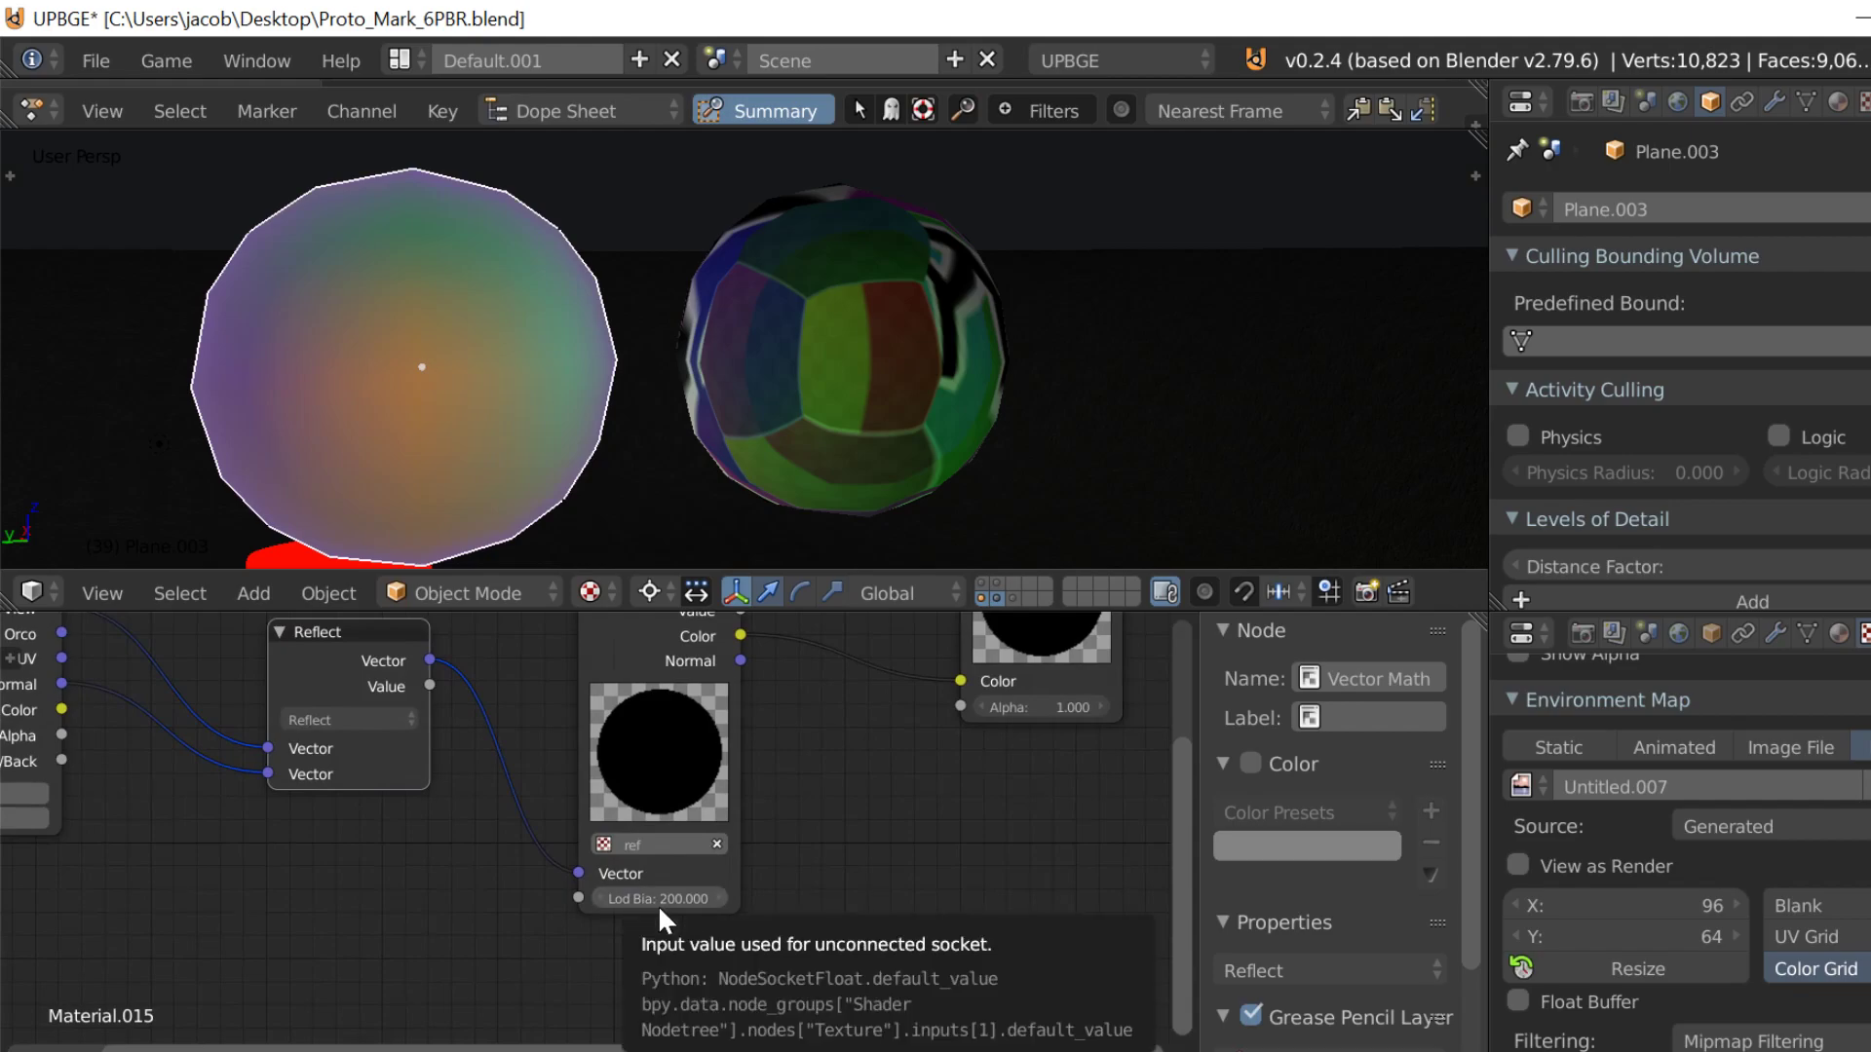
{"action": "double_click", "coordinate": [658, 899]}
{"action": "type", "text": "1"}
{"action": "key", "text": "Return"}
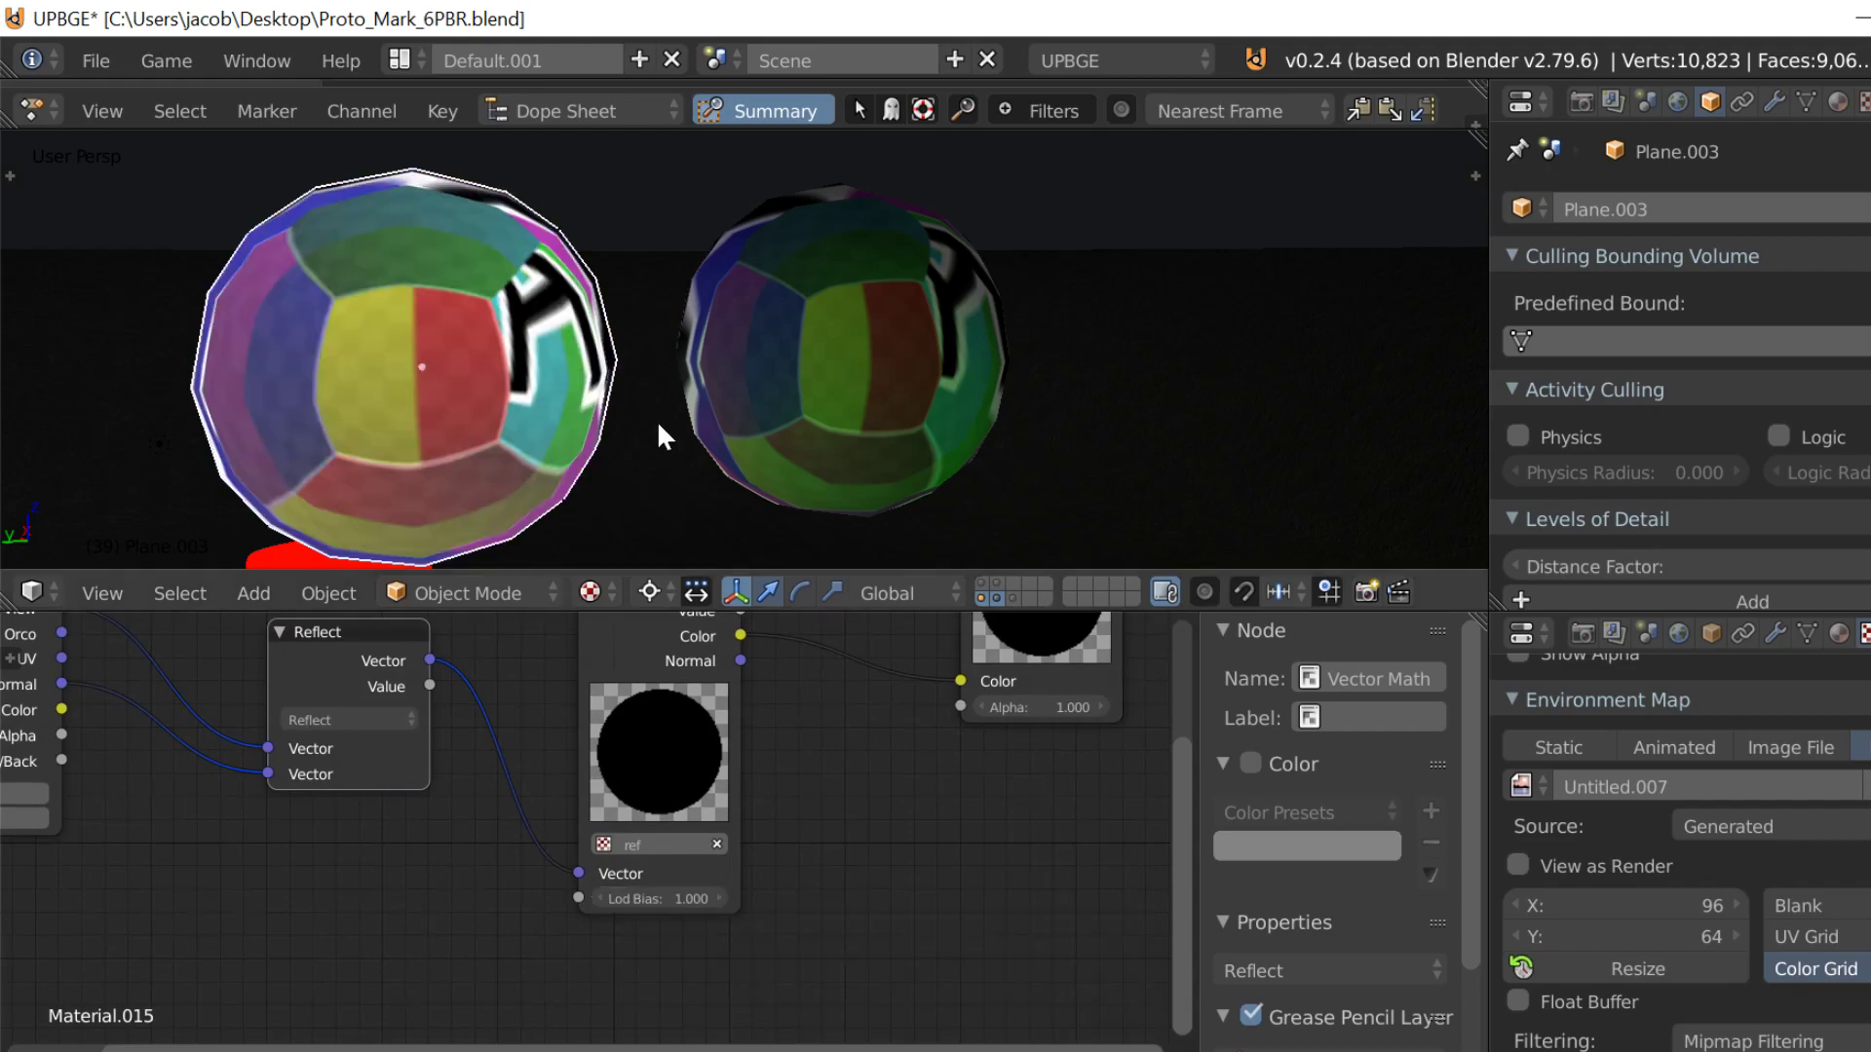
{"action": "key", "text": "p"}
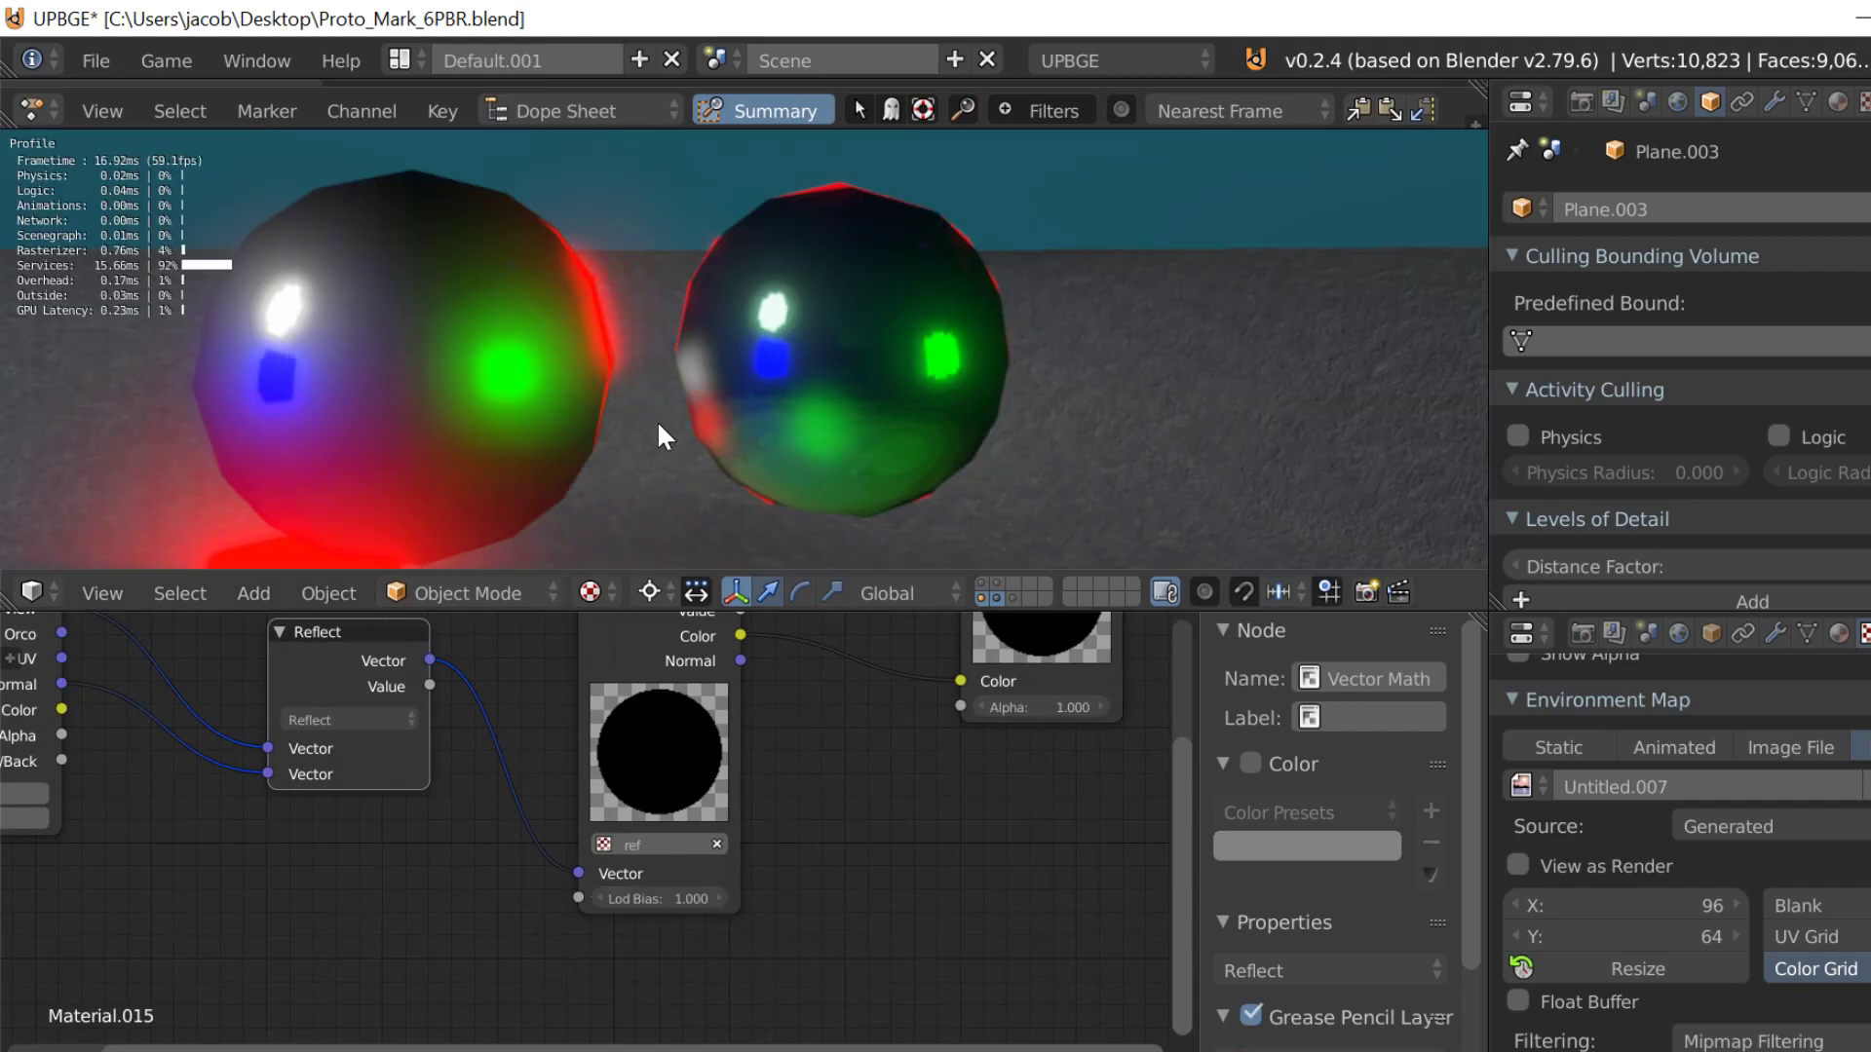
{"action": "key", "text": "Escape"}
Step: Trace the left sphere's node chain from the Geometry outputs through Reflect to the Texture node's Vector input
{"action": "middle_click_drag", "start_coordinate": [359, 831], "coordinate": [533, 911]}
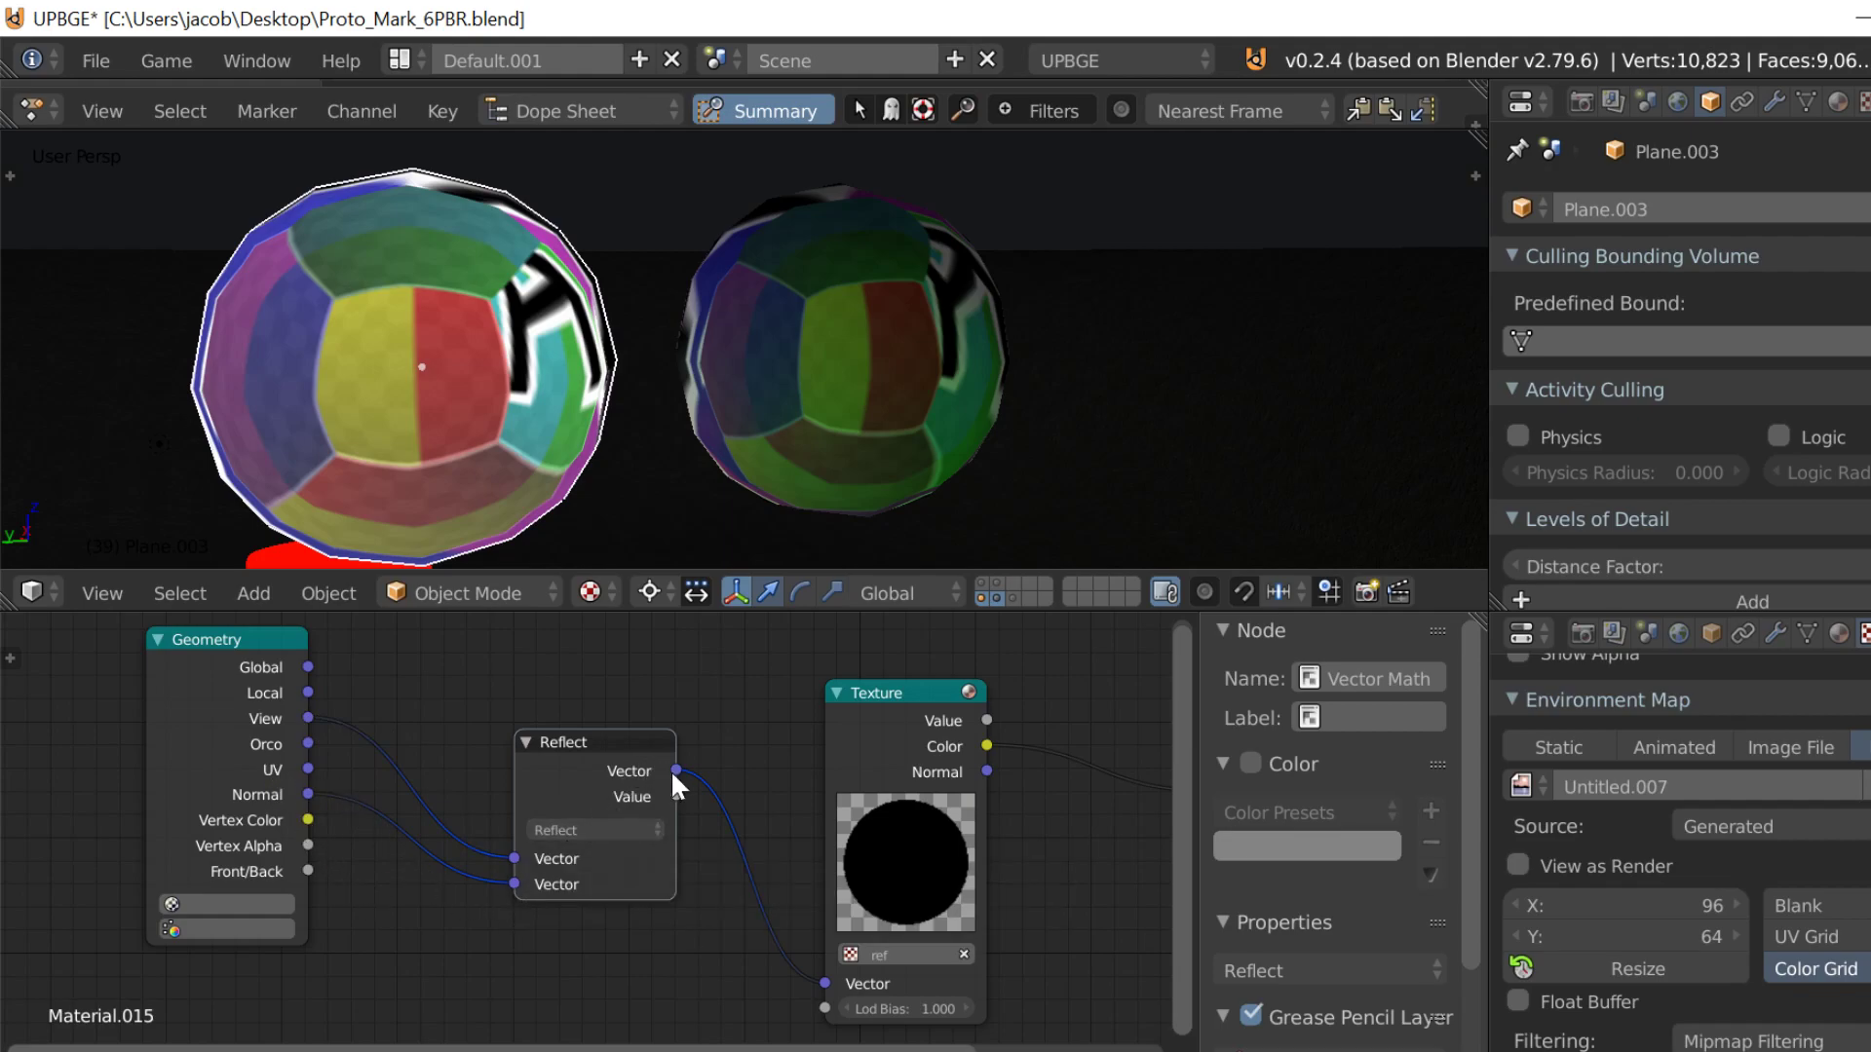
{"action": "middle_click_drag", "start_coordinate": [845, 979], "coordinate": [441, 921]}
{"action": "middle_click_drag", "start_coordinate": [310, 884], "coordinate": [565, 804]}
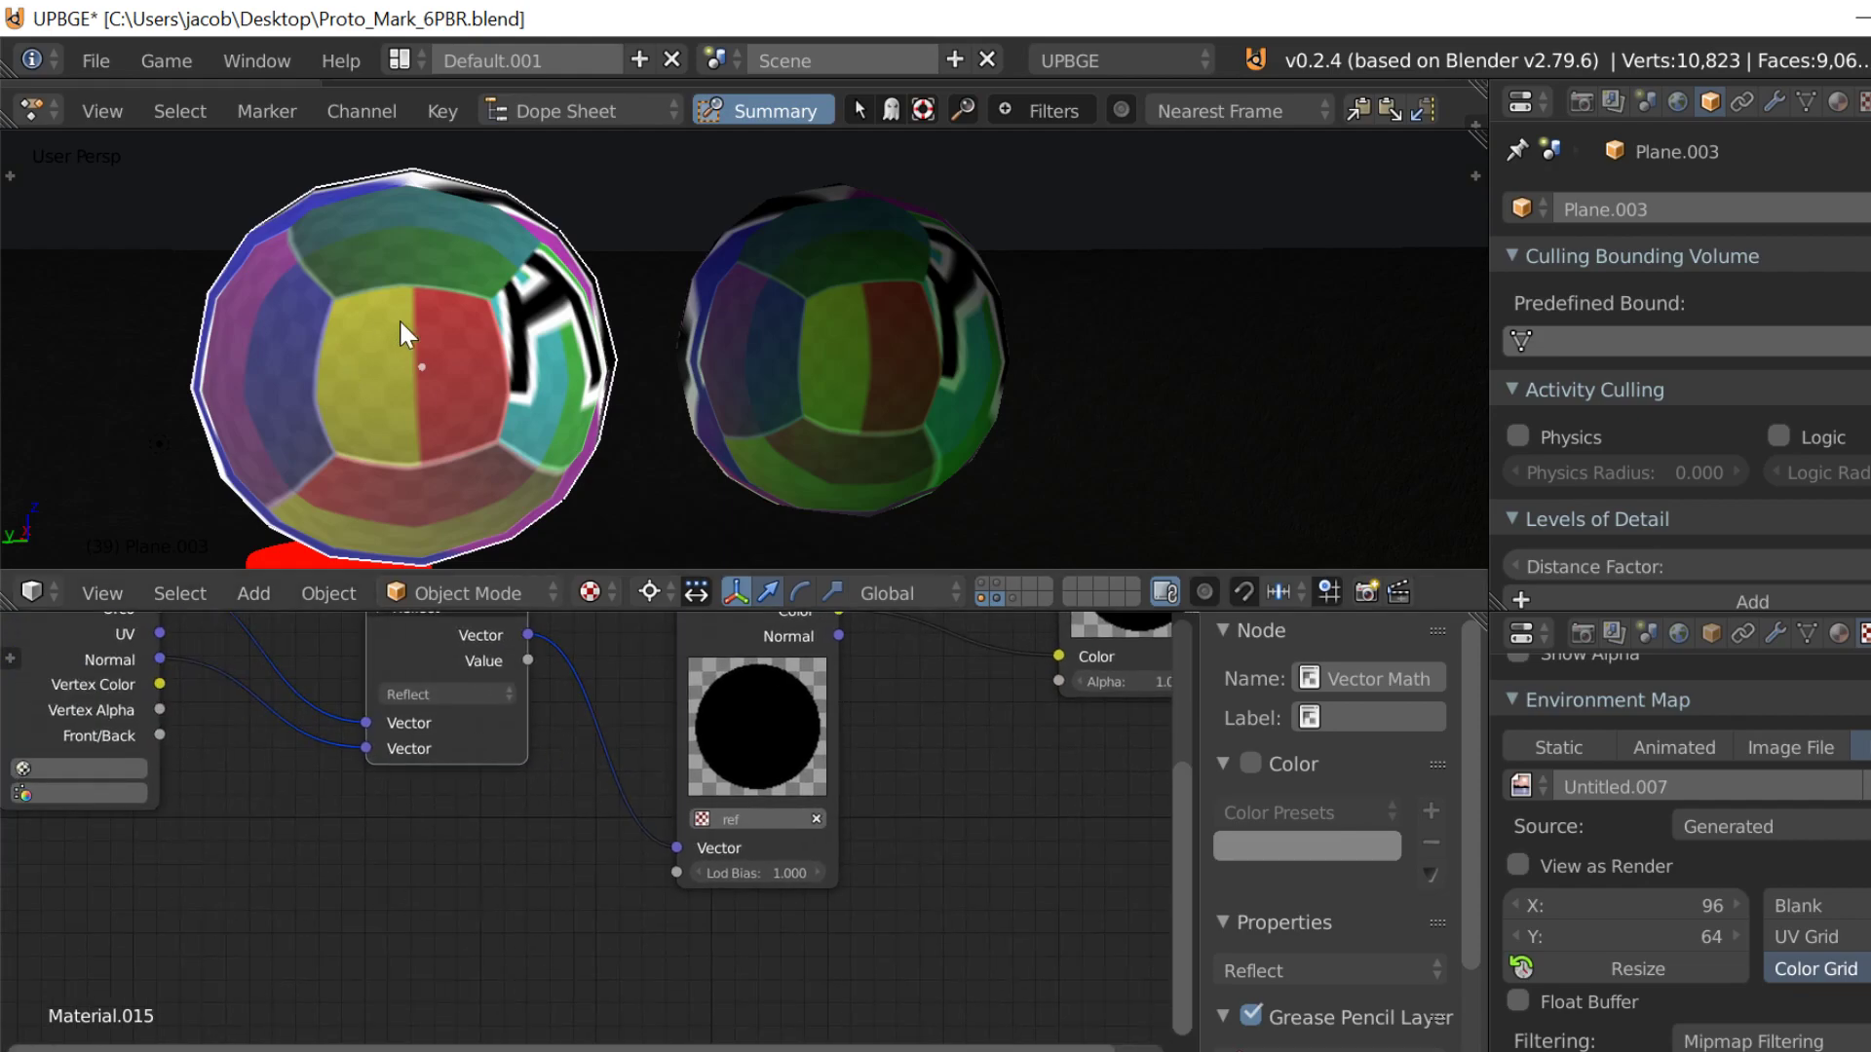
{"action": "middle_click_drag", "start_coordinate": [530, 909], "coordinate": [763, 921]}
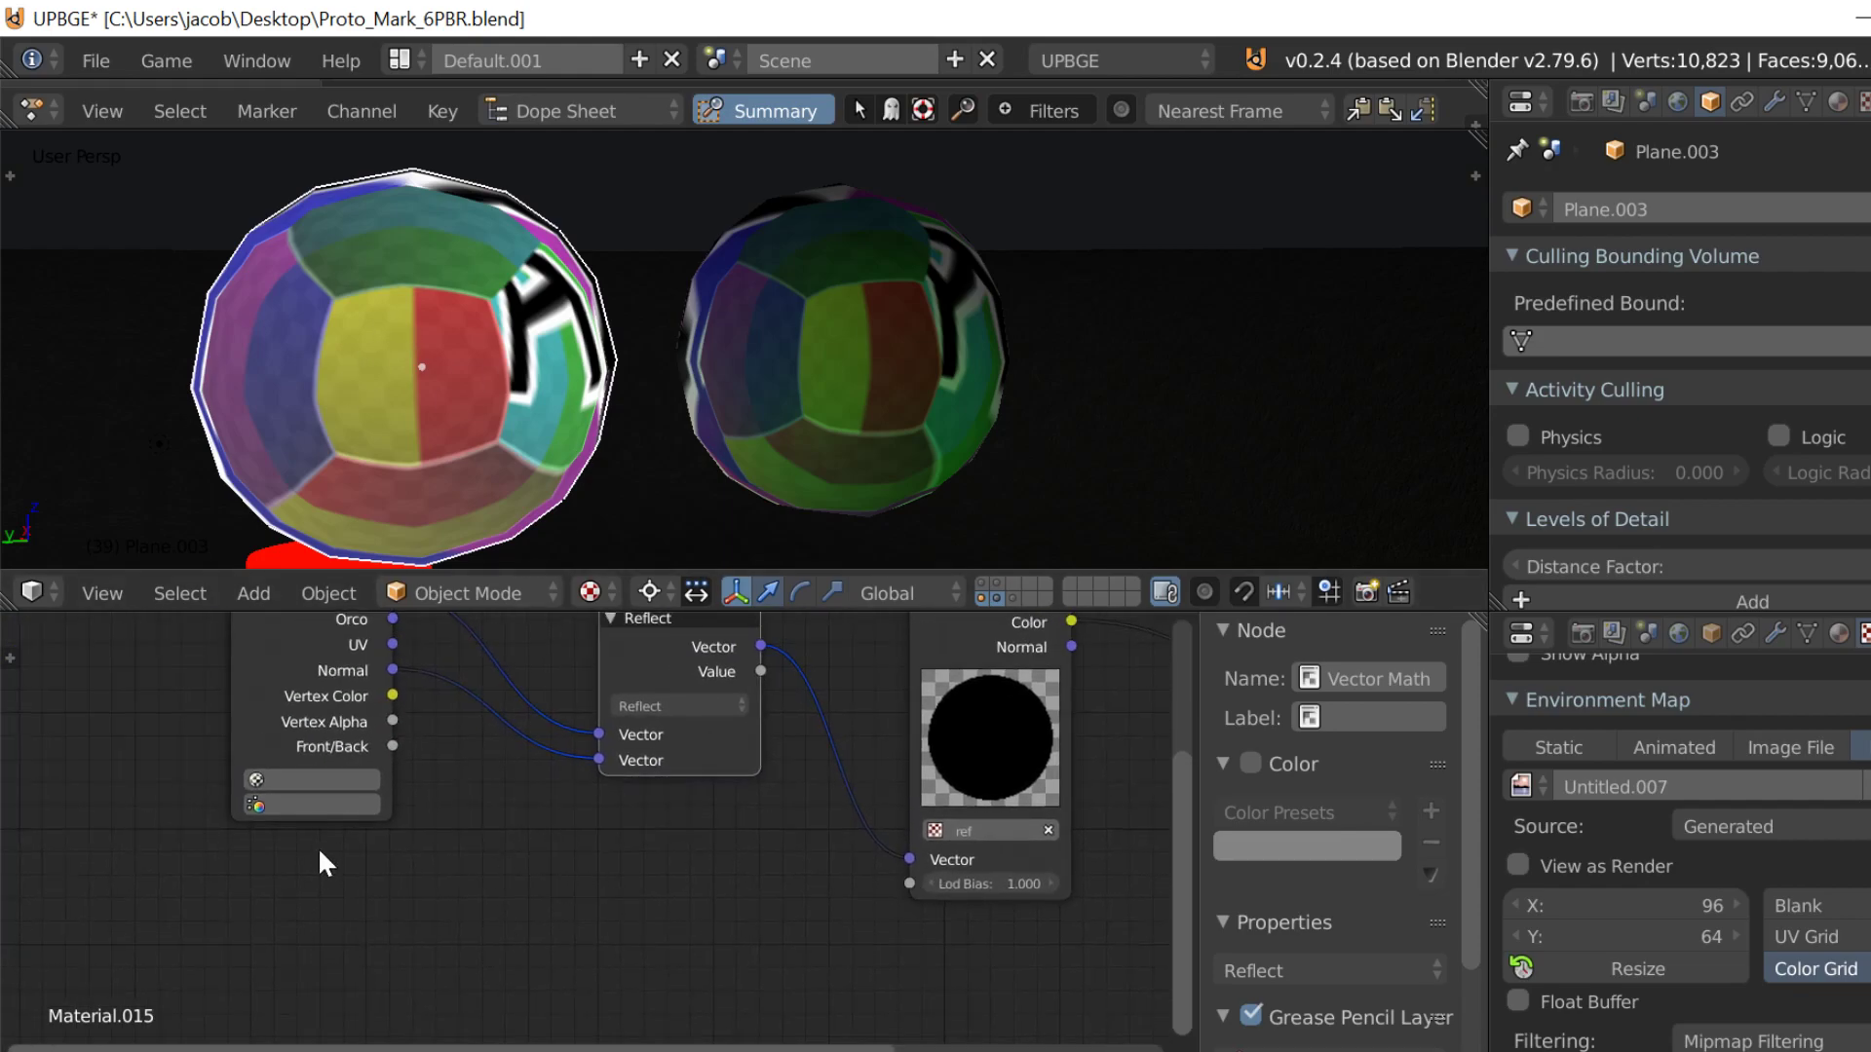
Step: Try an Extended Material node below the Geometry node and unlink the Geometry normal from the Reflect node
{"action": "key", "text": "shift+a"}
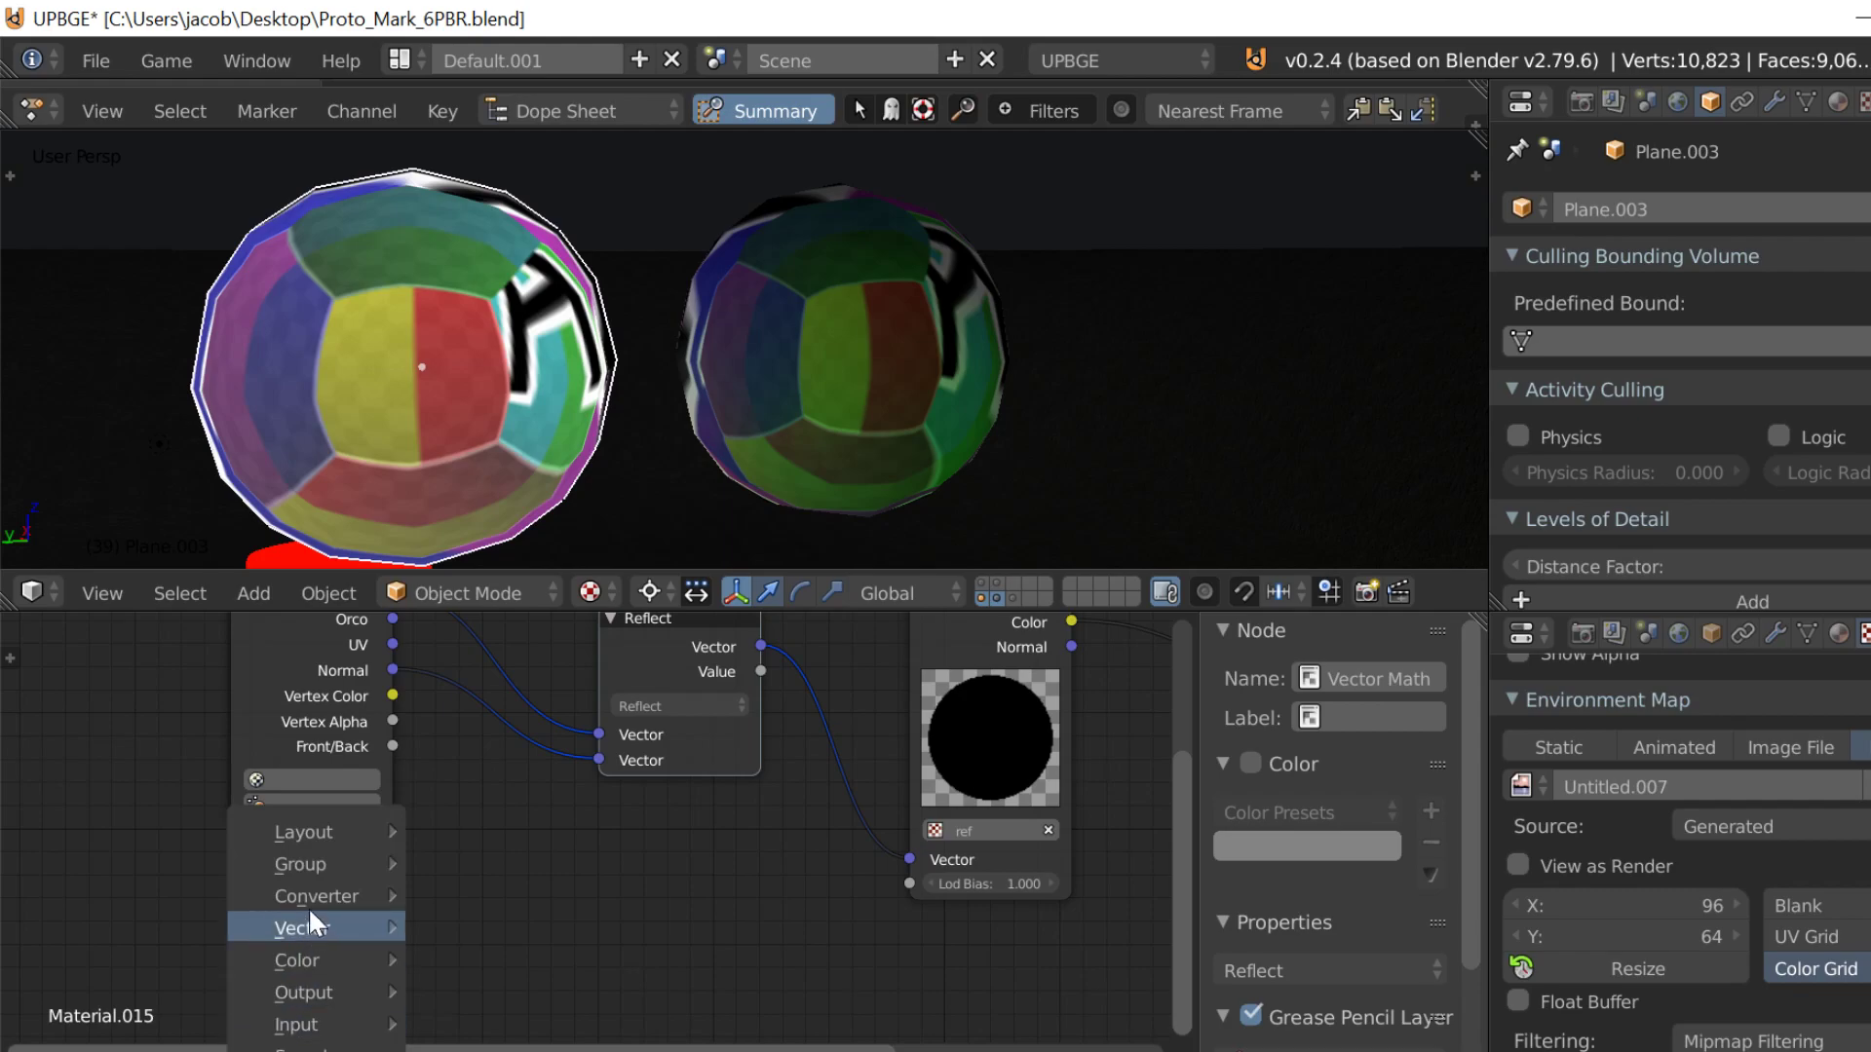
{"action": "mouse_move", "coordinate": [327, 1020]}
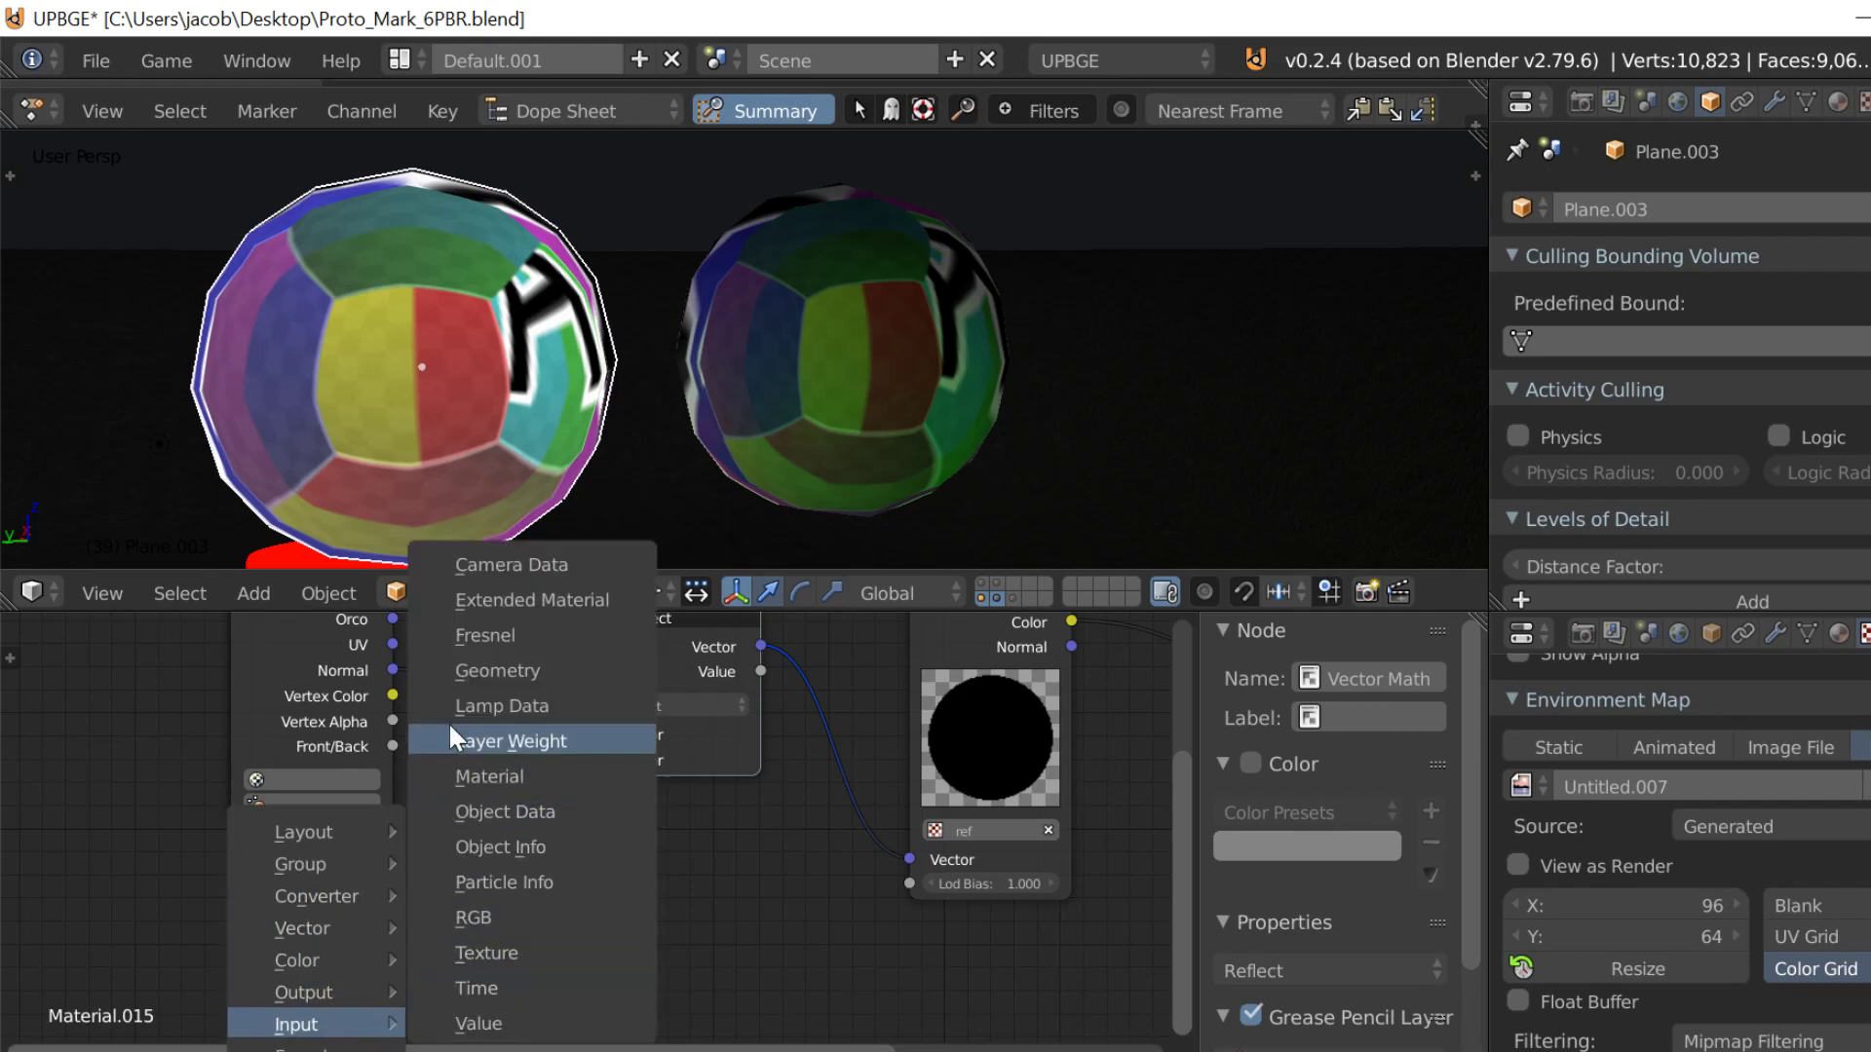
{"action": "left_click", "coordinate": [491, 598]}
{"action": "middle_click_drag", "start_coordinate": [406, 893], "coordinate": [443, 874]}
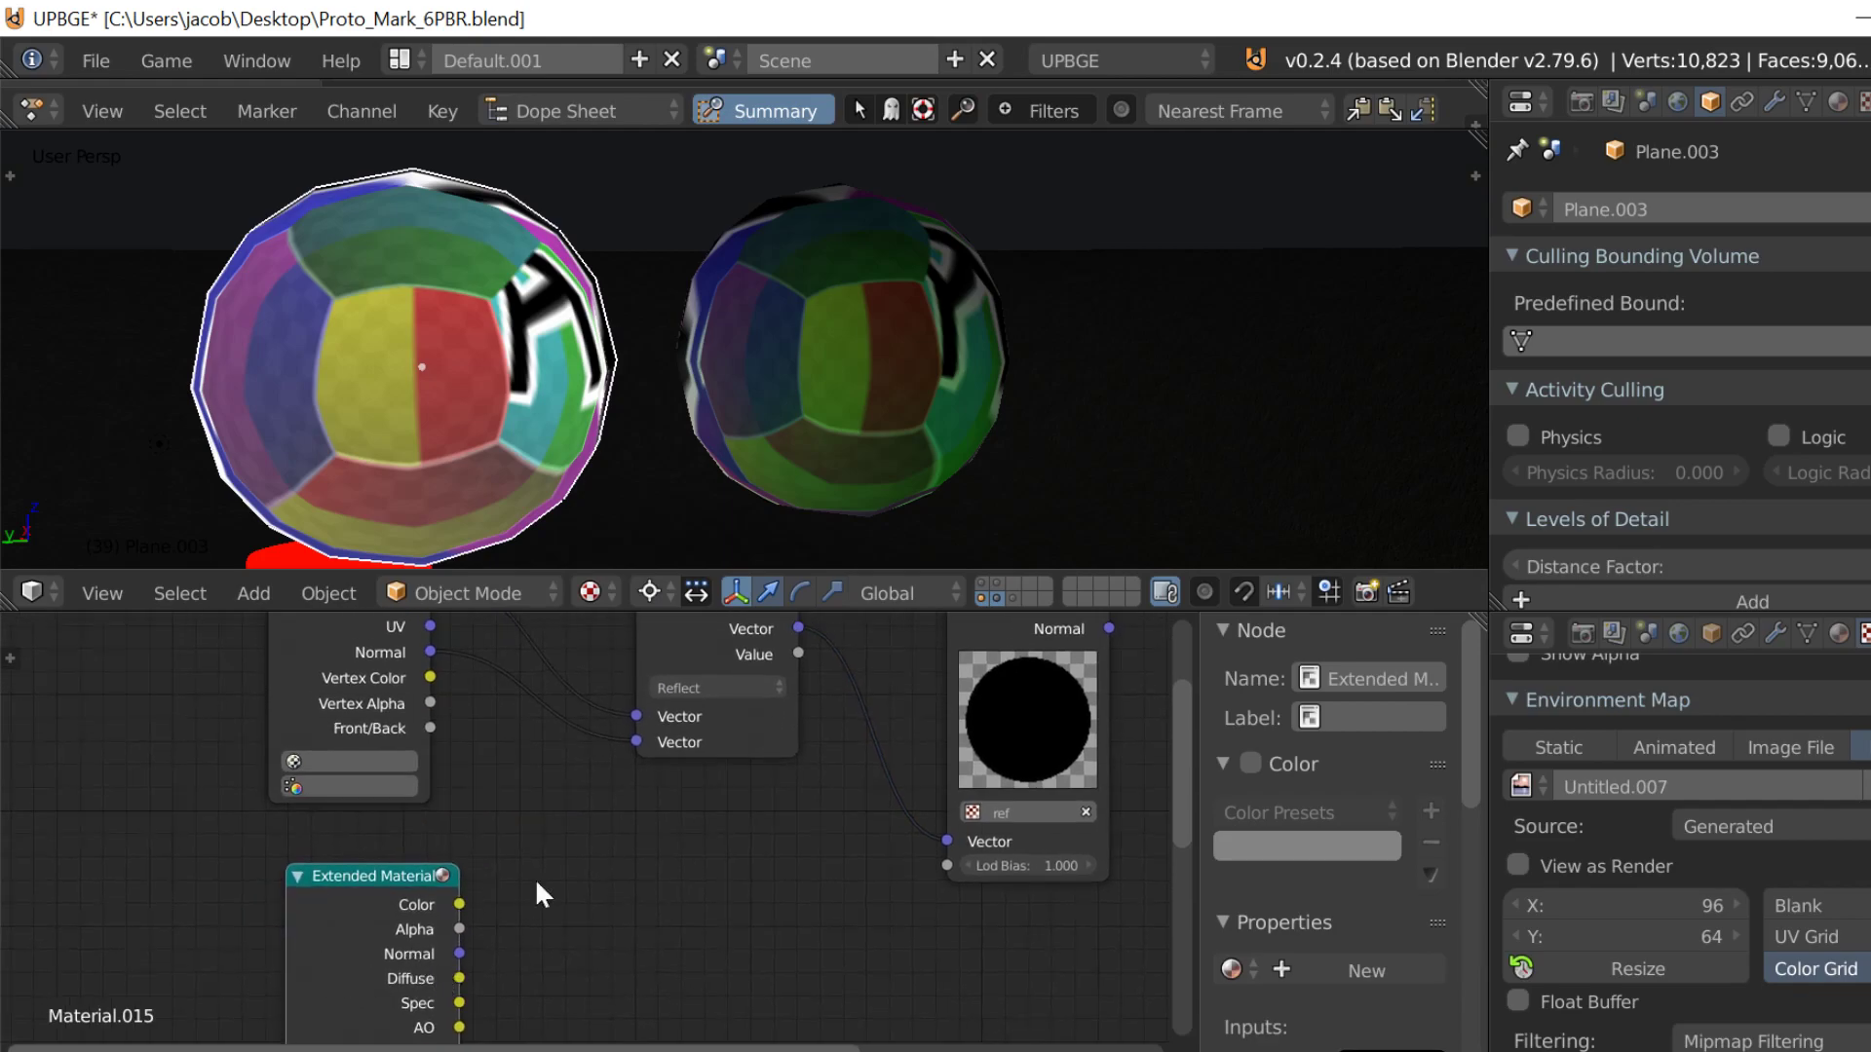
{"action": "middle_click_drag", "start_coordinate": [349, 967], "coordinate": [453, 908]}
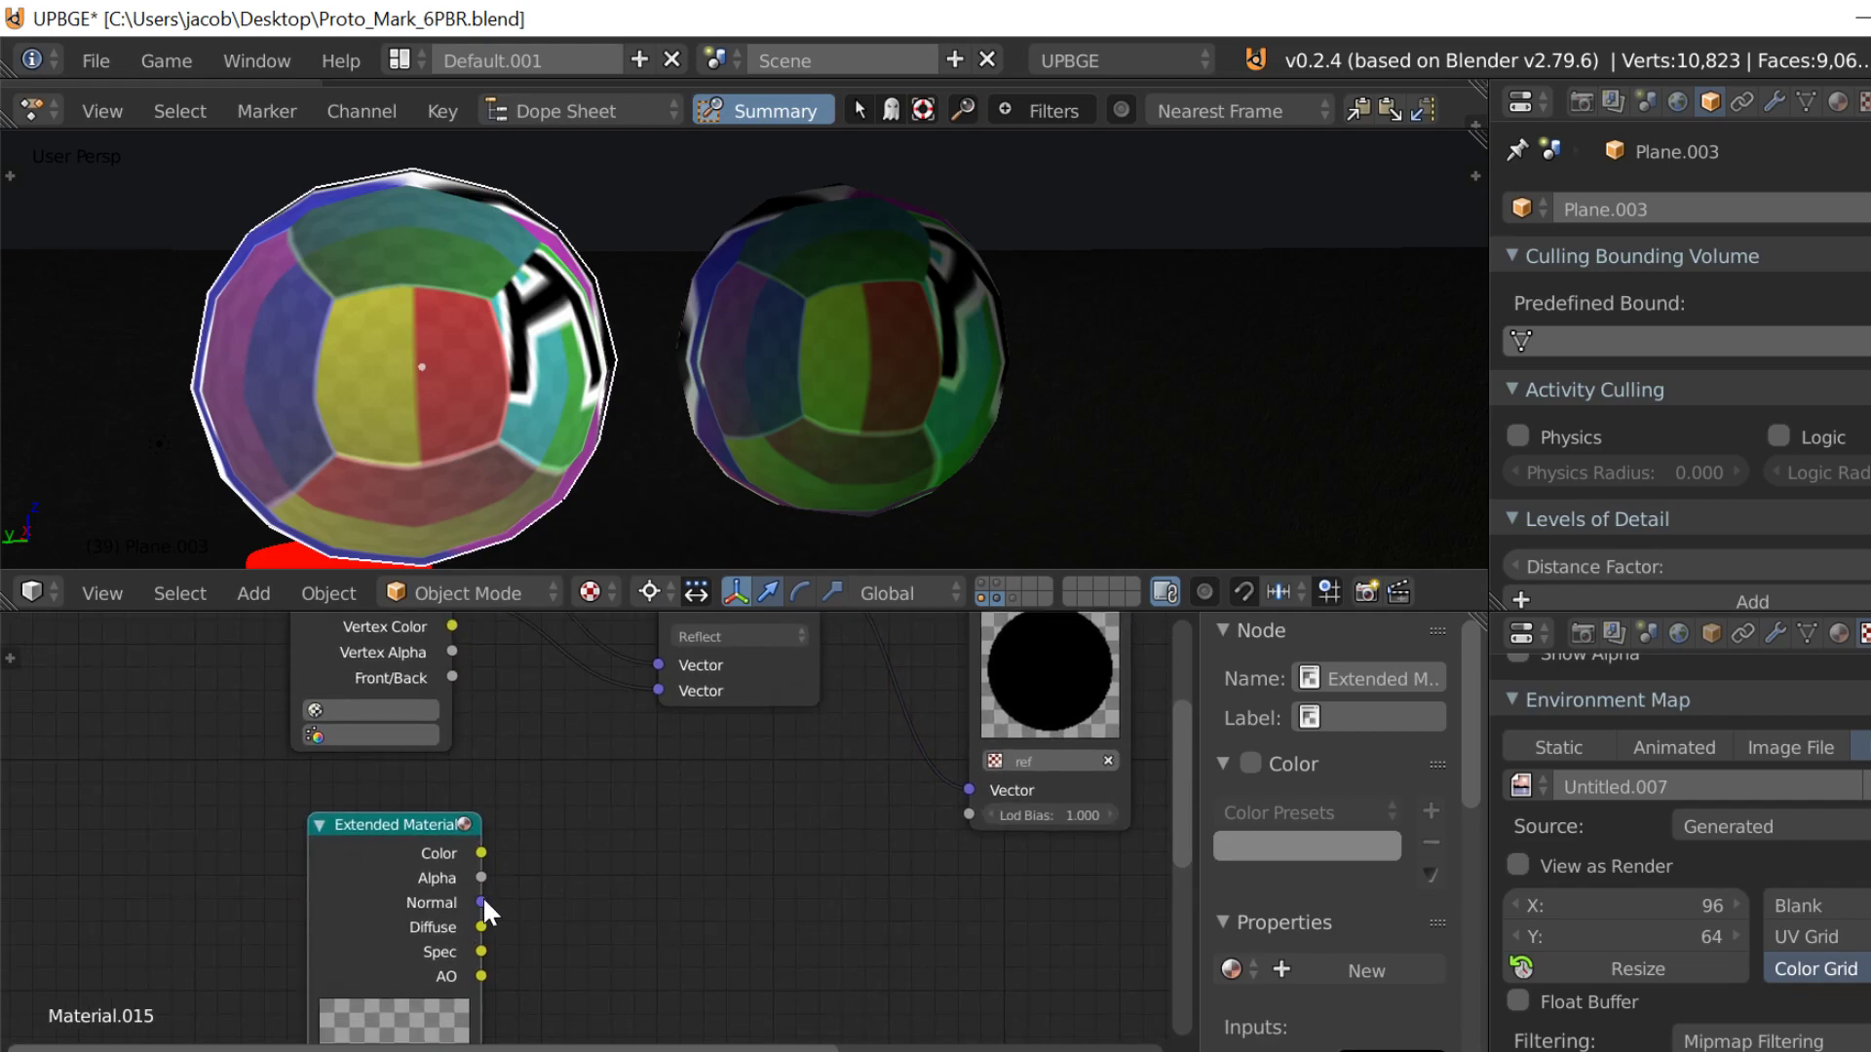
{"action": "mouse_move", "coordinate": [617, 782]}
{"action": "left_mouse_down"}
{"action": "mouse_move", "coordinate": [616, 762]}
{"action": "mouse_move", "coordinate": [549, 803]}
{"action": "mouse_move", "coordinate": [659, 691]}
{"action": "mouse_move", "coordinate": [539, 824]}
{"action": "mouse_move", "coordinate": [507, 780]}
{"action": "left_mouse_up"}
{"action": "middle_click_drag", "start_coordinate": [394, 765], "coordinate": [389, 799]}
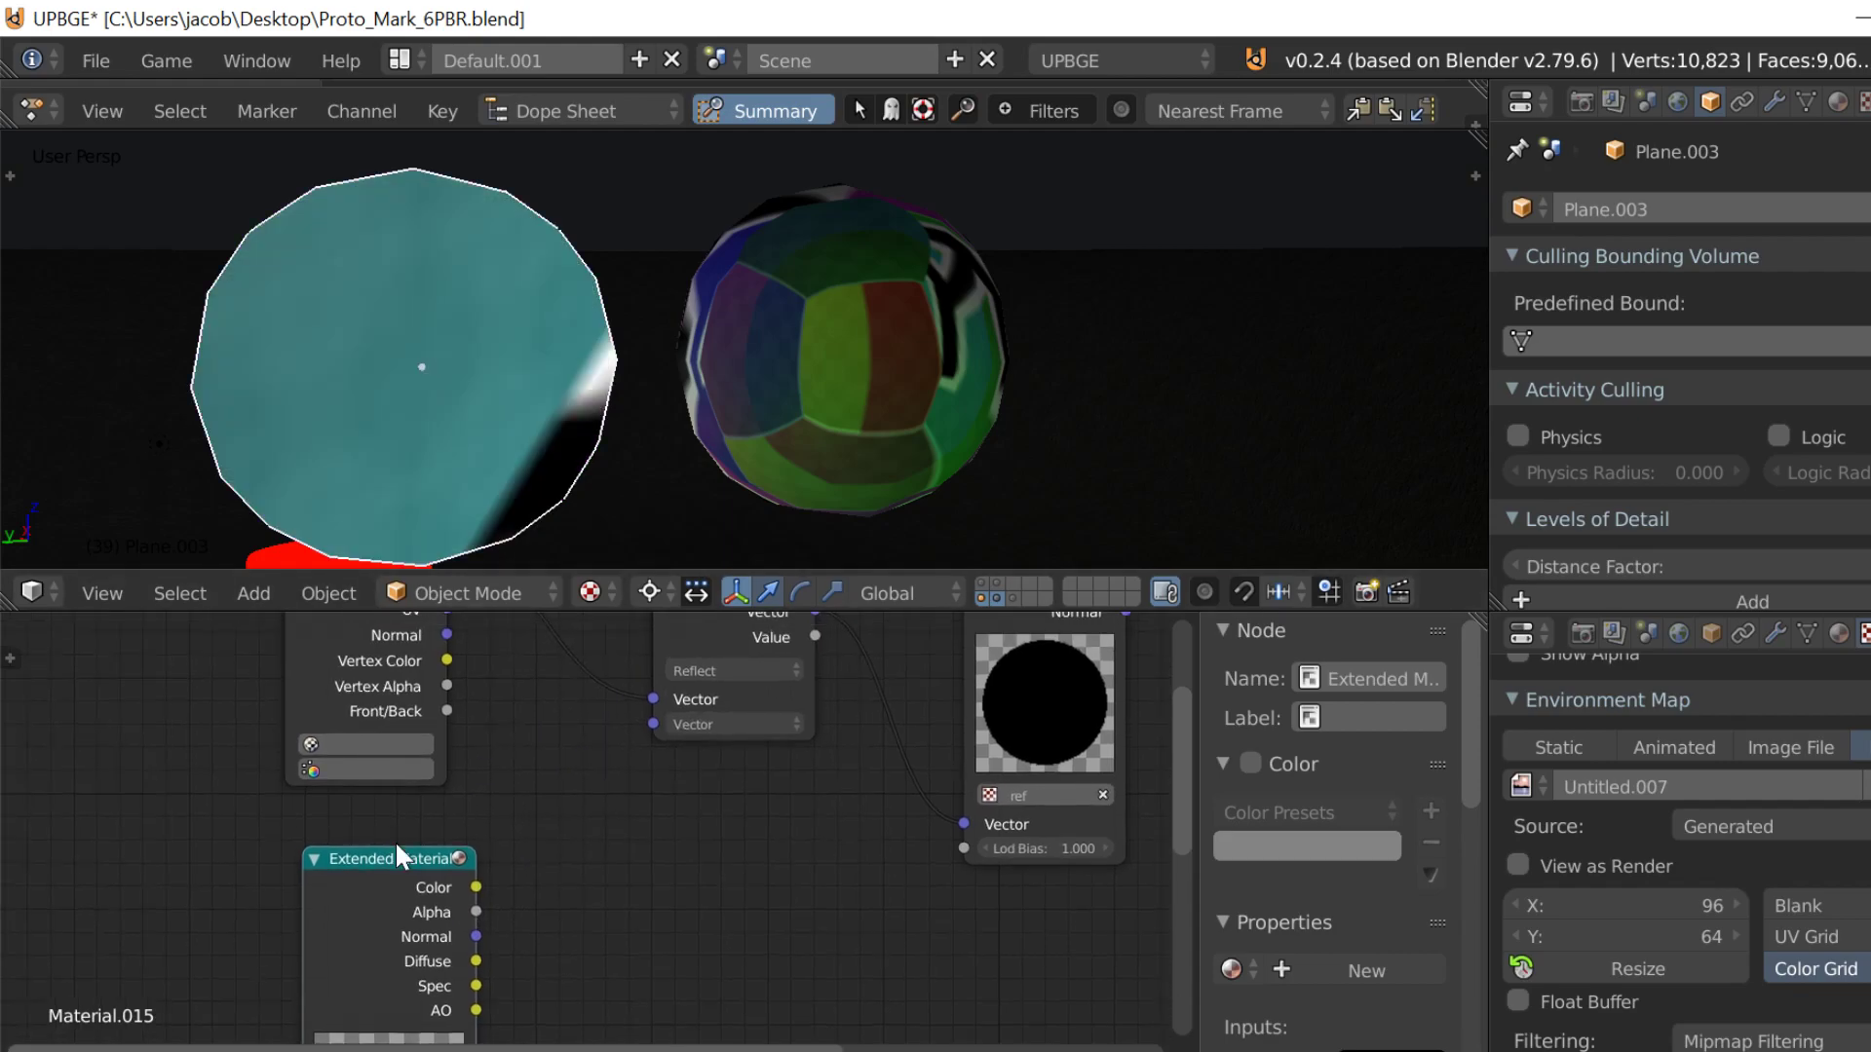
Step: Delete the Extended Material node and reconnect the Geometry node's Normal output to the Reflect node's second Vector input
{"action": "middle_click_drag", "start_coordinate": [413, 939], "coordinate": [381, 939]}
{"action": "key", "text": "x"}
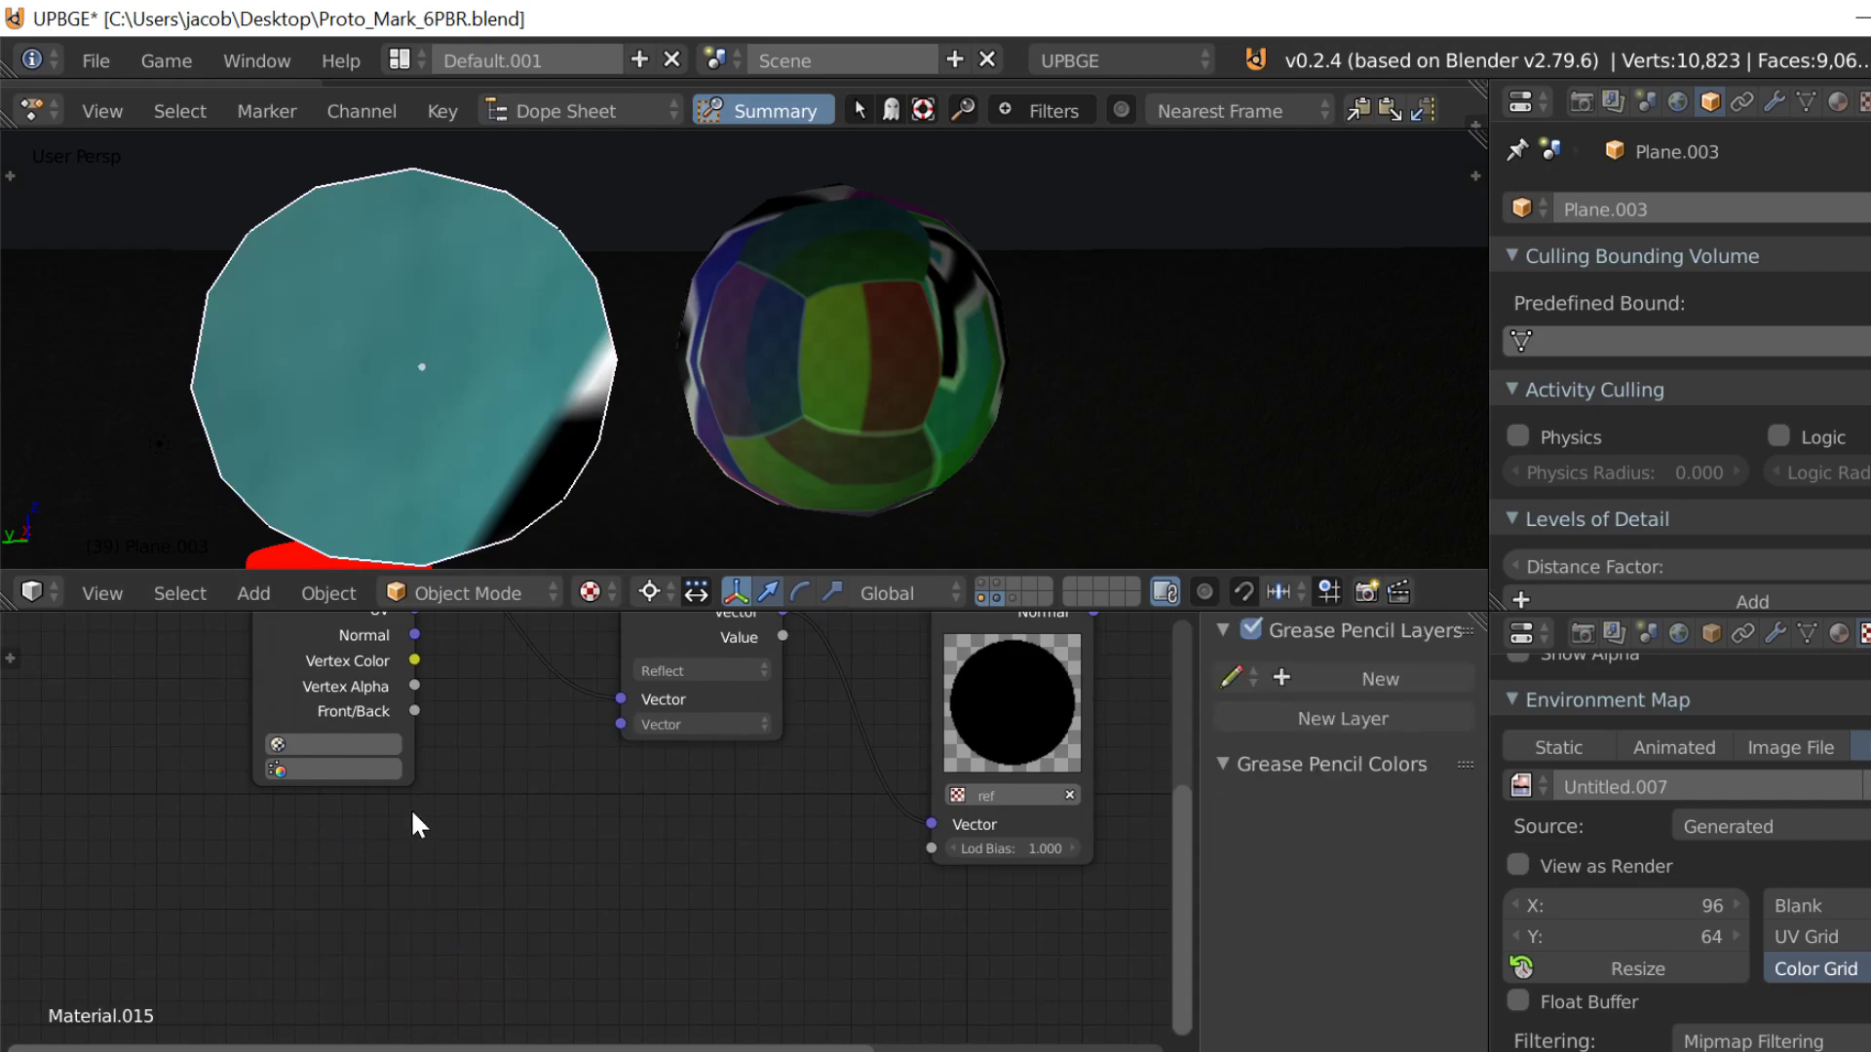
{"action": "middle_click_drag", "start_coordinate": [392, 633], "coordinate": [380, 694]}
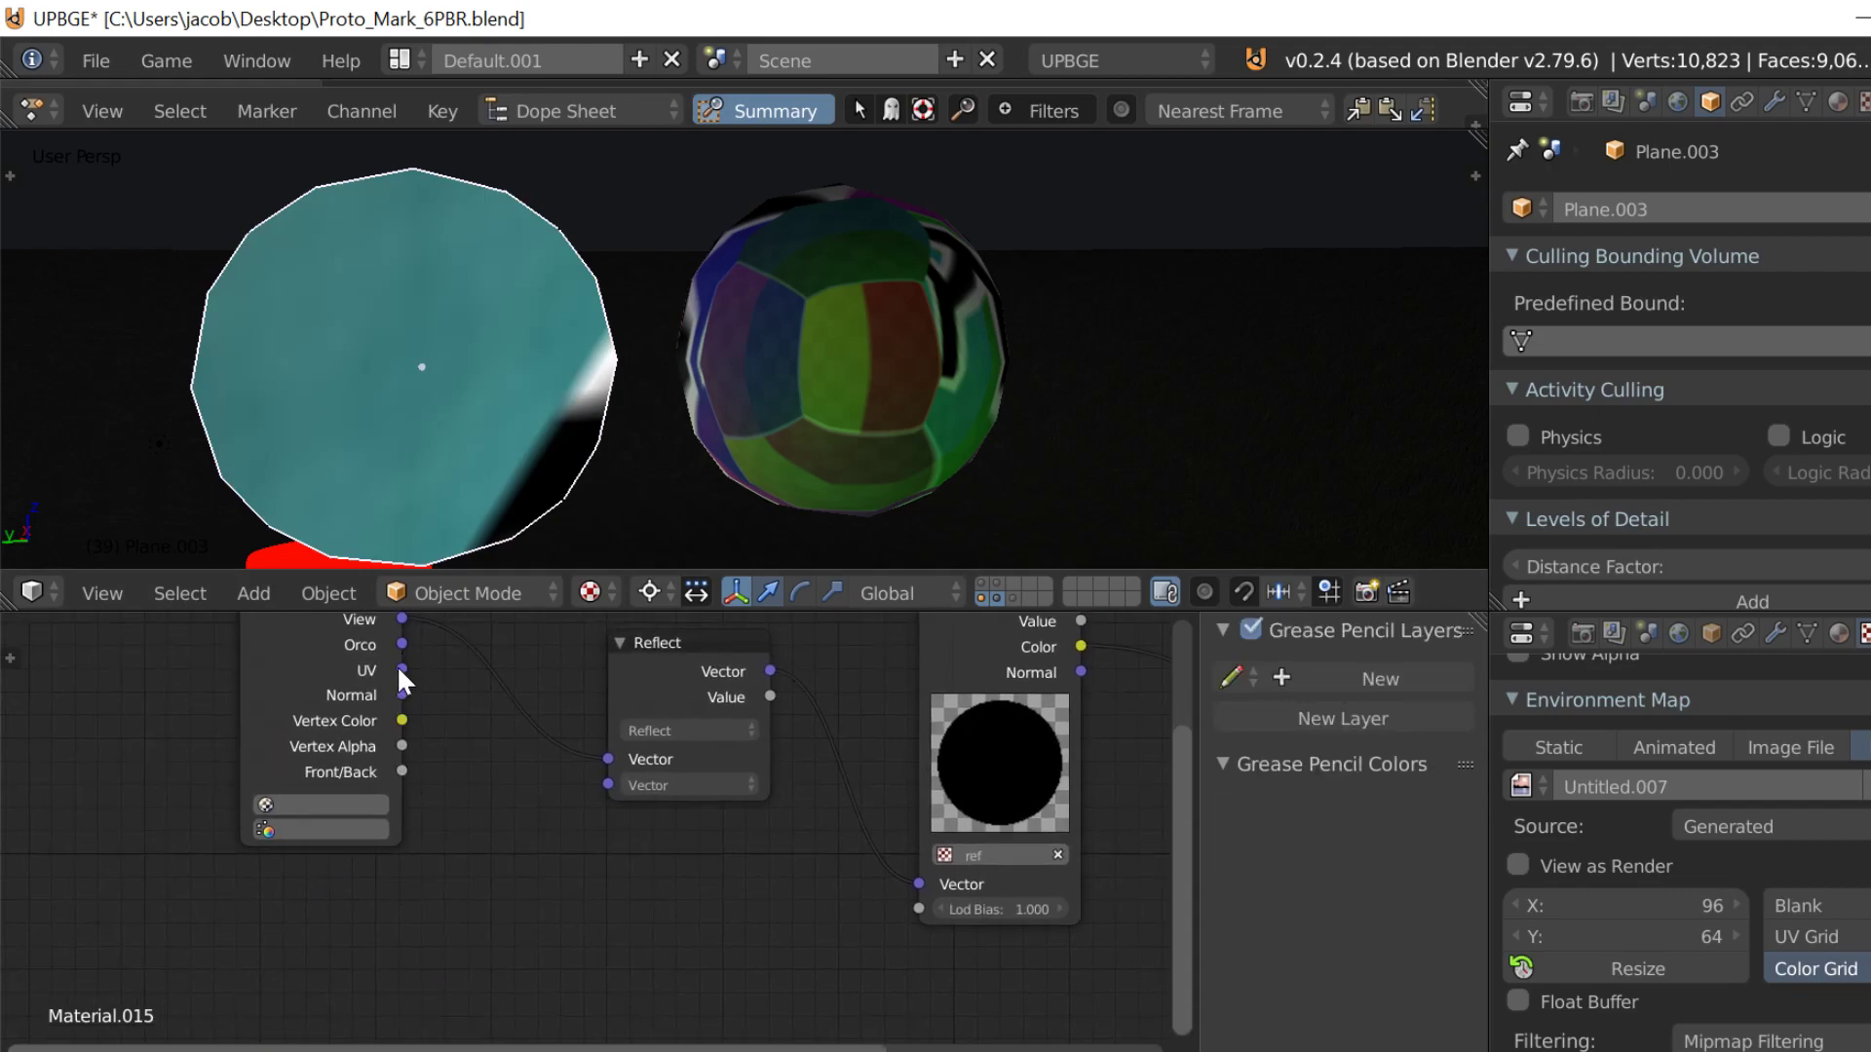
{"action": "left_click", "coordinate": [398, 670]}
{"action": "left_click_drag", "start_coordinate": [395, 670], "coordinate": [612, 784]}
Step: Move the Output node farther away from the Texture node in the left sphere's material
{"action": "scroll", "coordinate": [624, 833], "scroll_direction": "down", "scroll_amount": 2}
{"action": "scroll", "coordinate": [625, 840], "scroll_direction": "down", "scroll_amount": 4}
{"action": "middle_click_drag", "start_coordinate": [764, 877], "coordinate": [322, 805]}
{"action": "scroll", "coordinate": [653, 867], "scroll_direction": "up", "scroll_amount": 3}
{"action": "left_click_drag", "start_coordinate": [671, 612], "coordinate": [875, 740]}
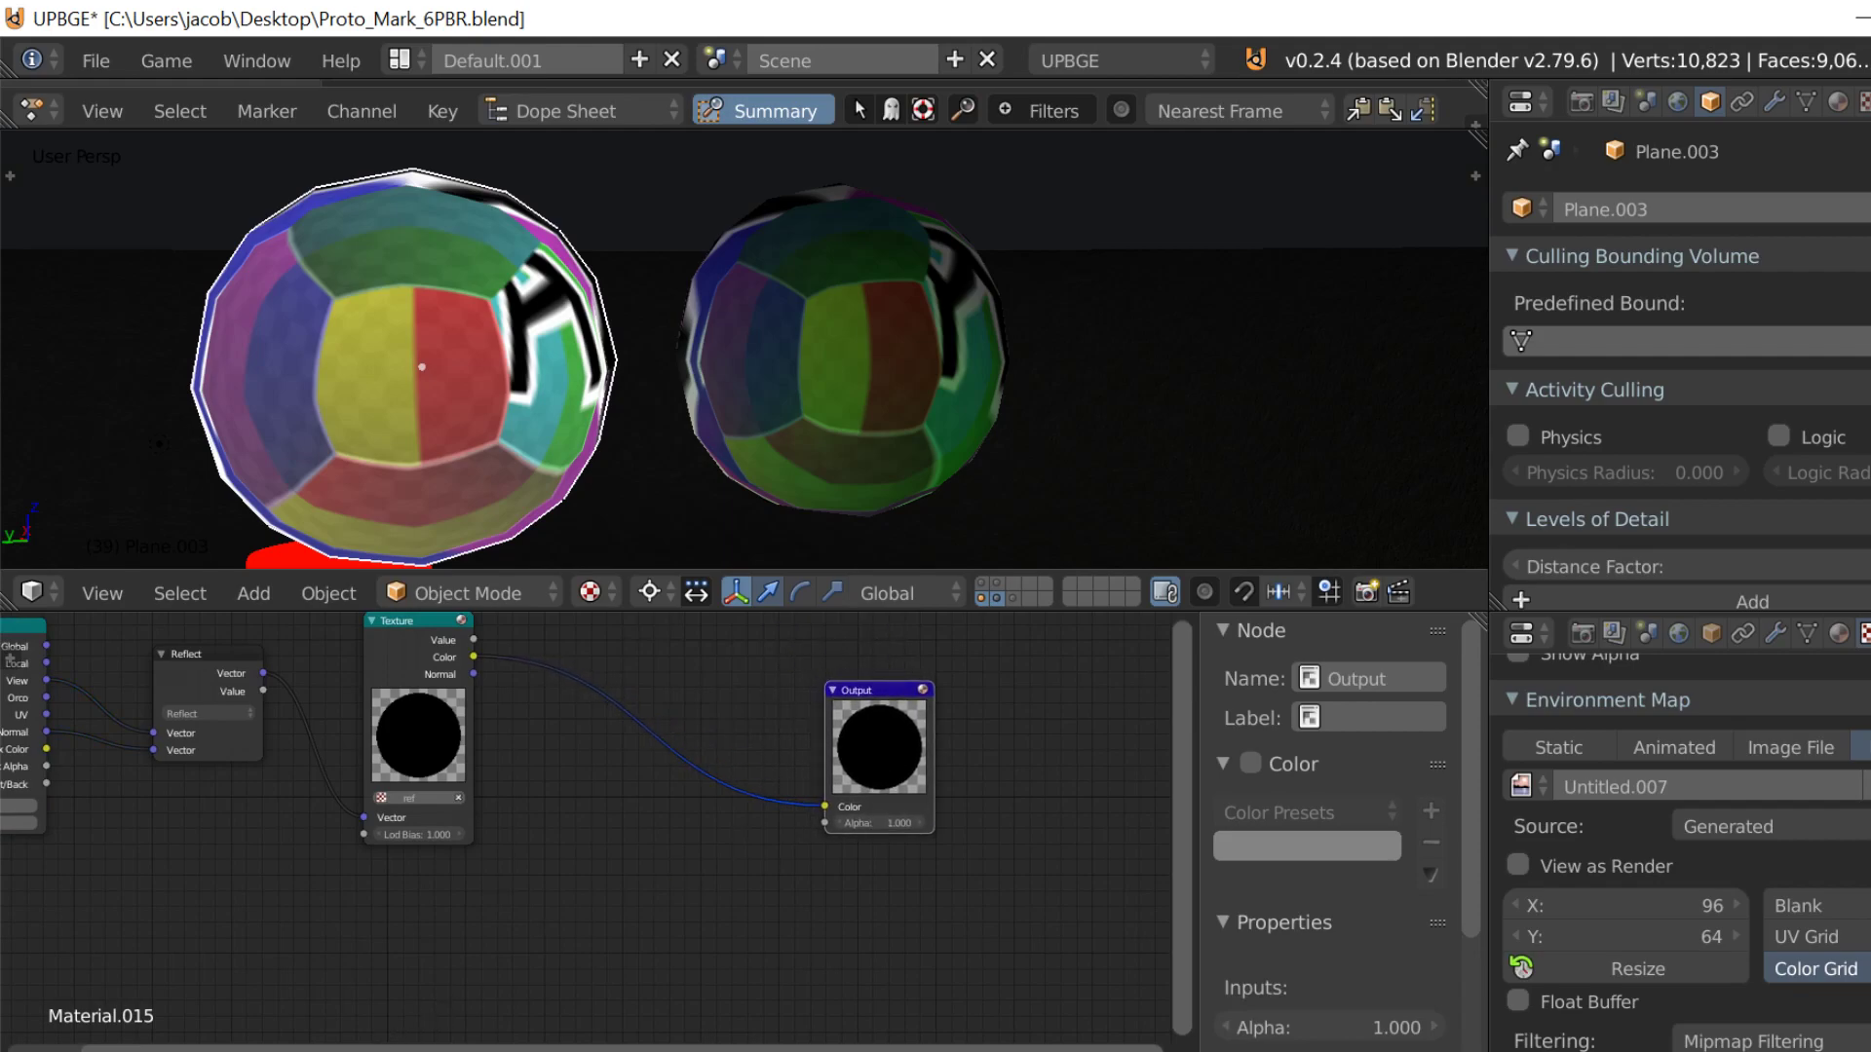
Step: Add a Material input node below the Texture node and create a new material in it
{"action": "key", "text": "shift+a"}
{"action": "mouse_move", "coordinate": [295, 1024]}
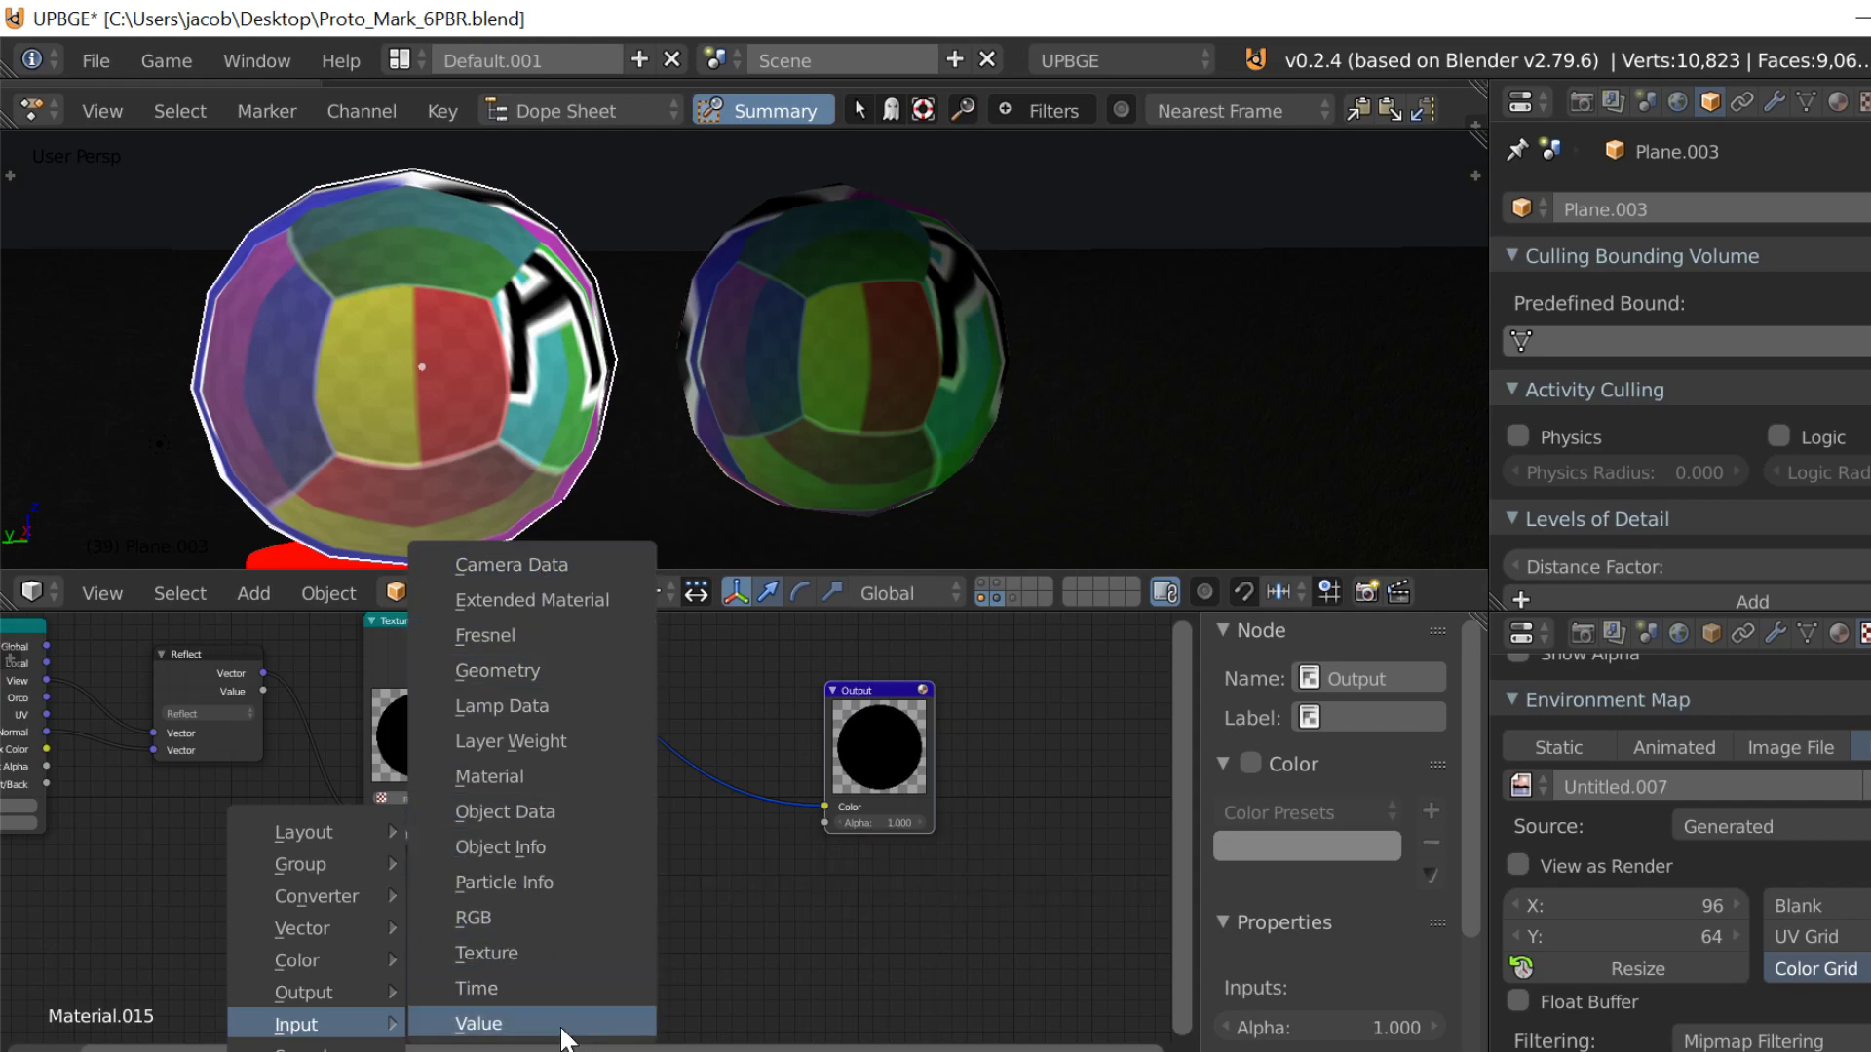
{"action": "left_click", "coordinate": [506, 776]}
{"action": "left_click", "coordinate": [356, 855]}
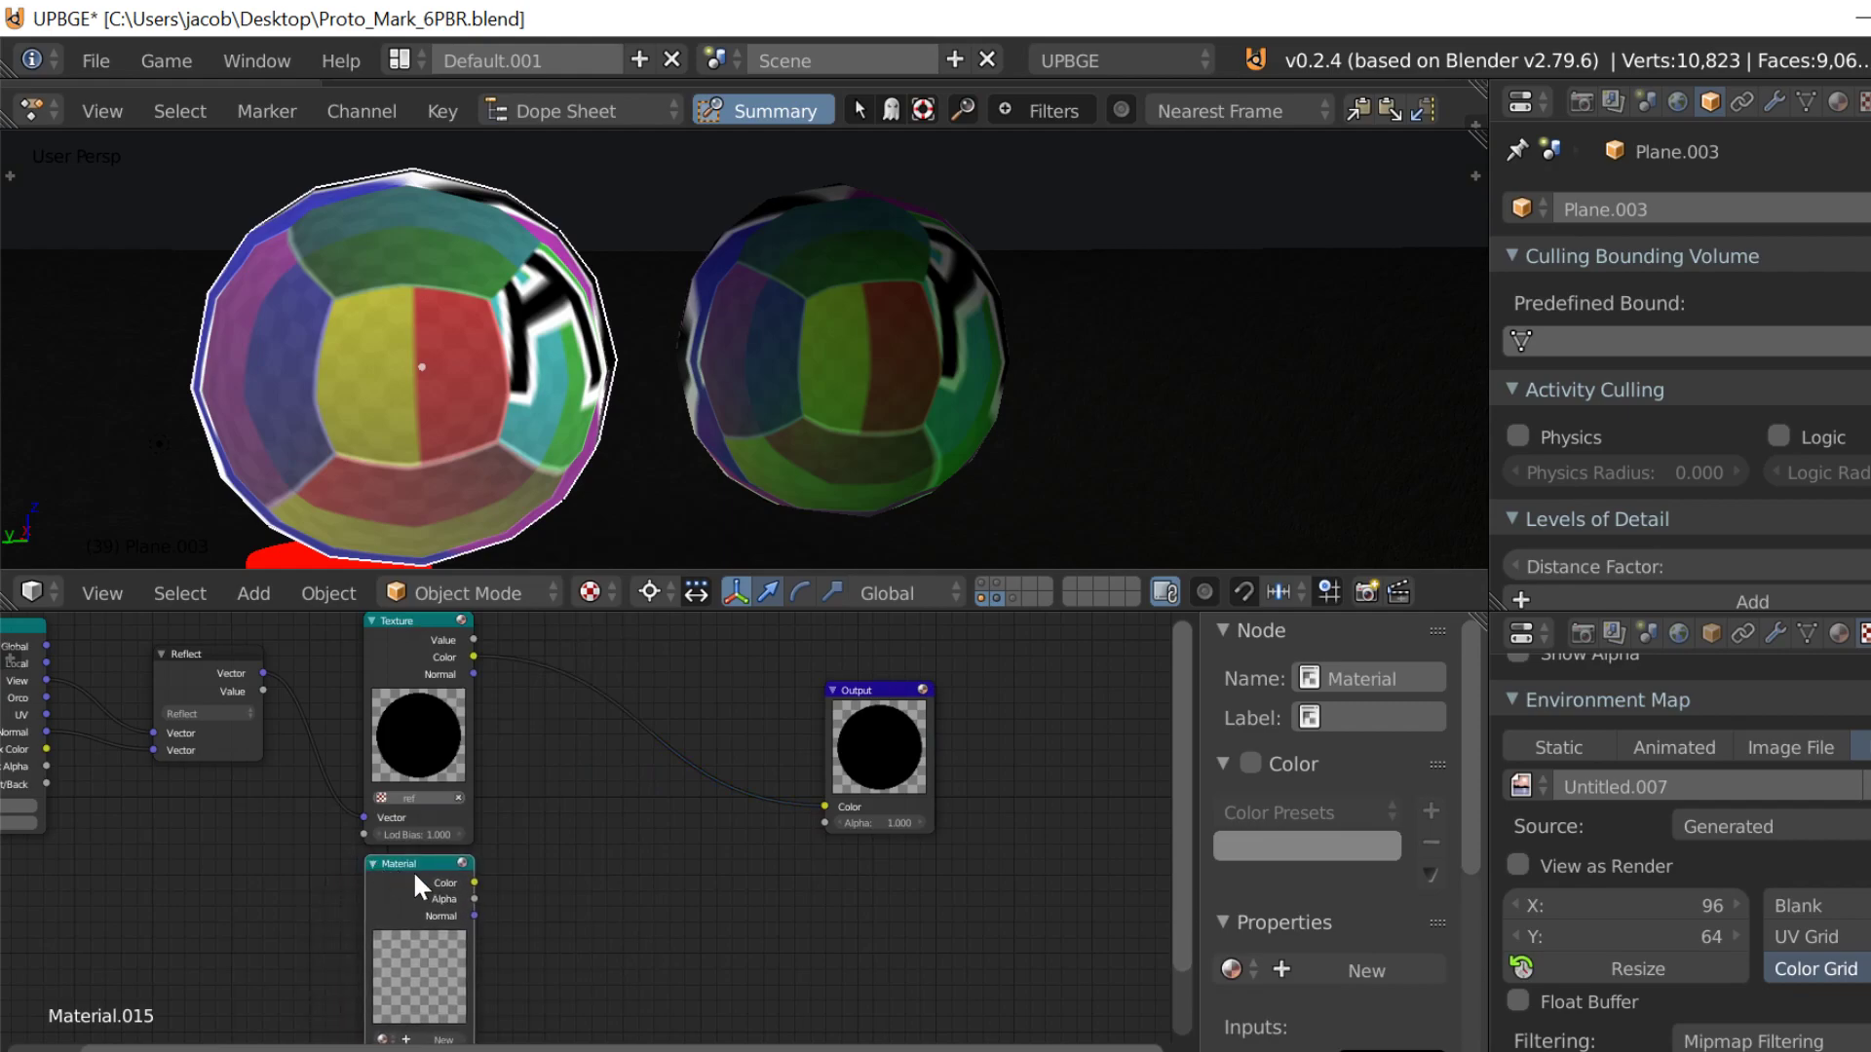
{"action": "scroll", "coordinate": [417, 880], "scroll_direction": "up", "scroll_amount": 3}
{"action": "left_click", "coordinate": [394, 803]}
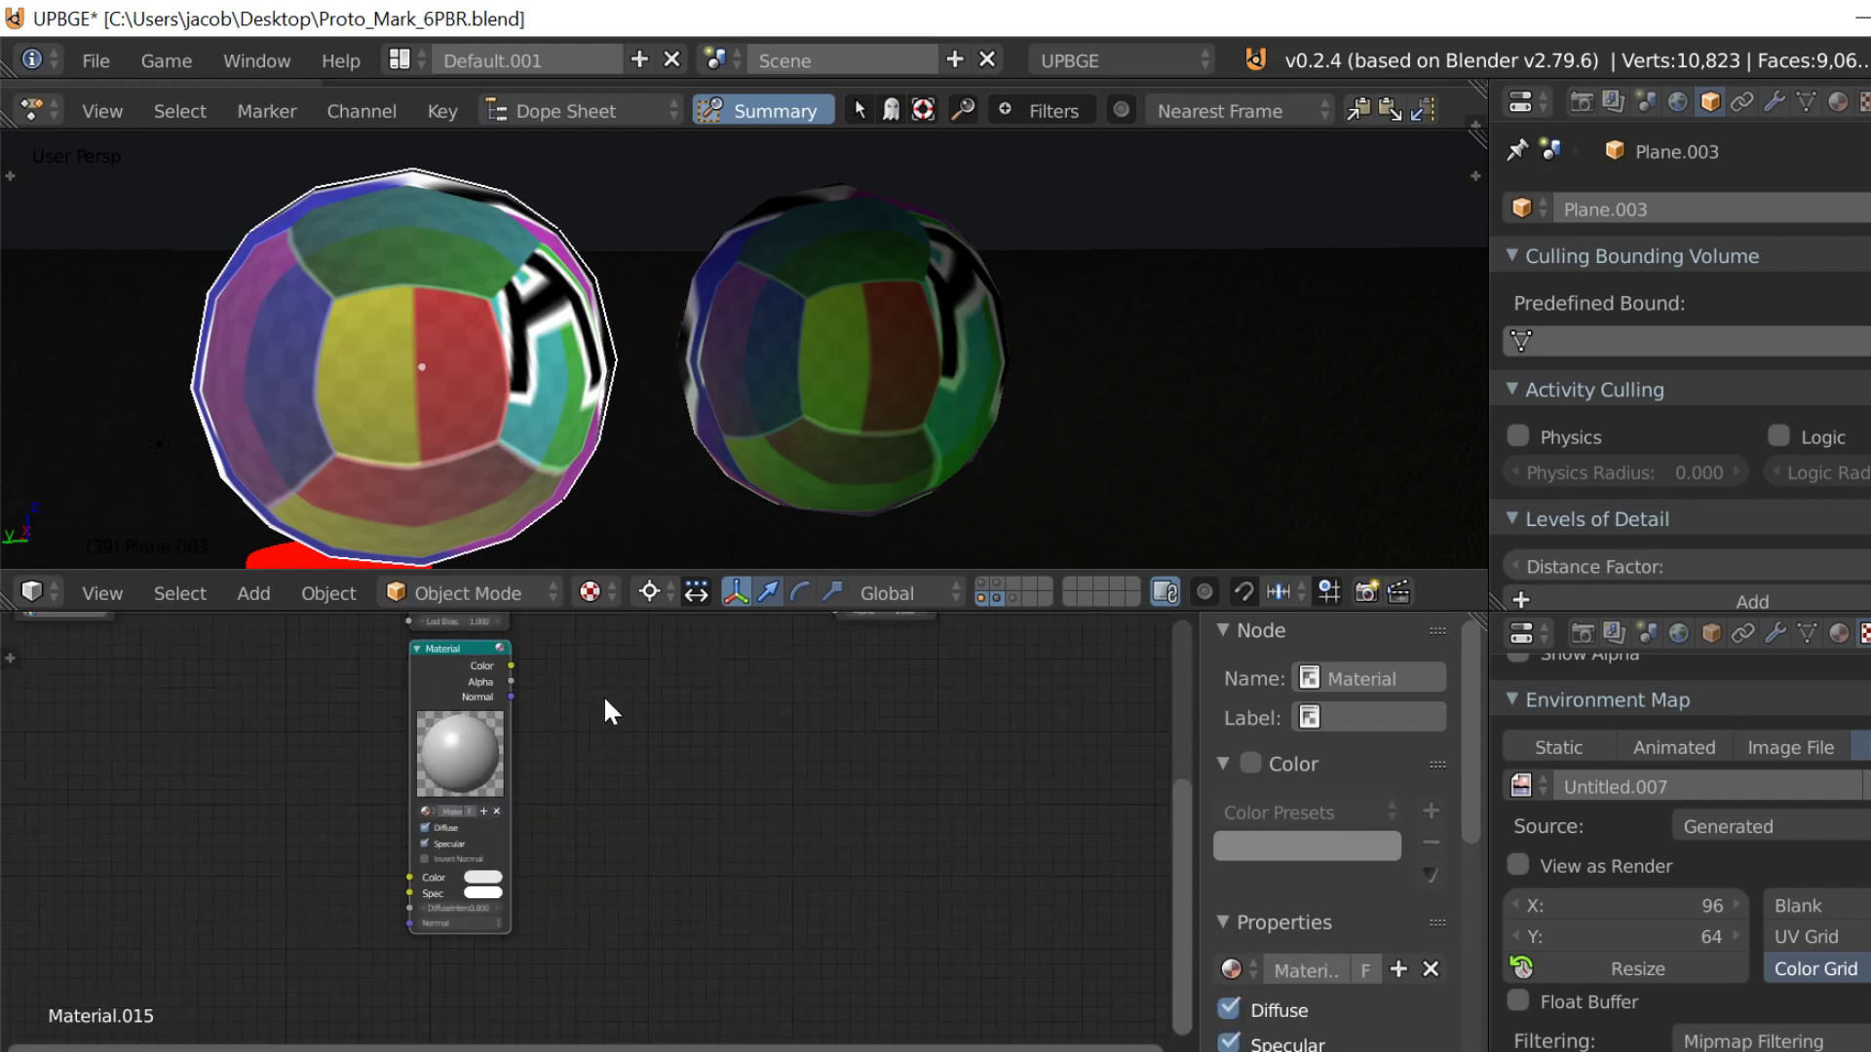
Step: Insert a MixRGB node on the link between the Texture node's Color output and the Output node
{"action": "scroll", "coordinate": [568, 835], "scroll_direction": "down", "scroll_amount": 2}
{"action": "middle_click_drag", "start_coordinate": [243, 894], "coordinate": [648, 956]}
{"action": "left_click_drag", "start_coordinate": [581, 955], "coordinate": [531, 1023]}
{"action": "key", "text": "shift+a"}
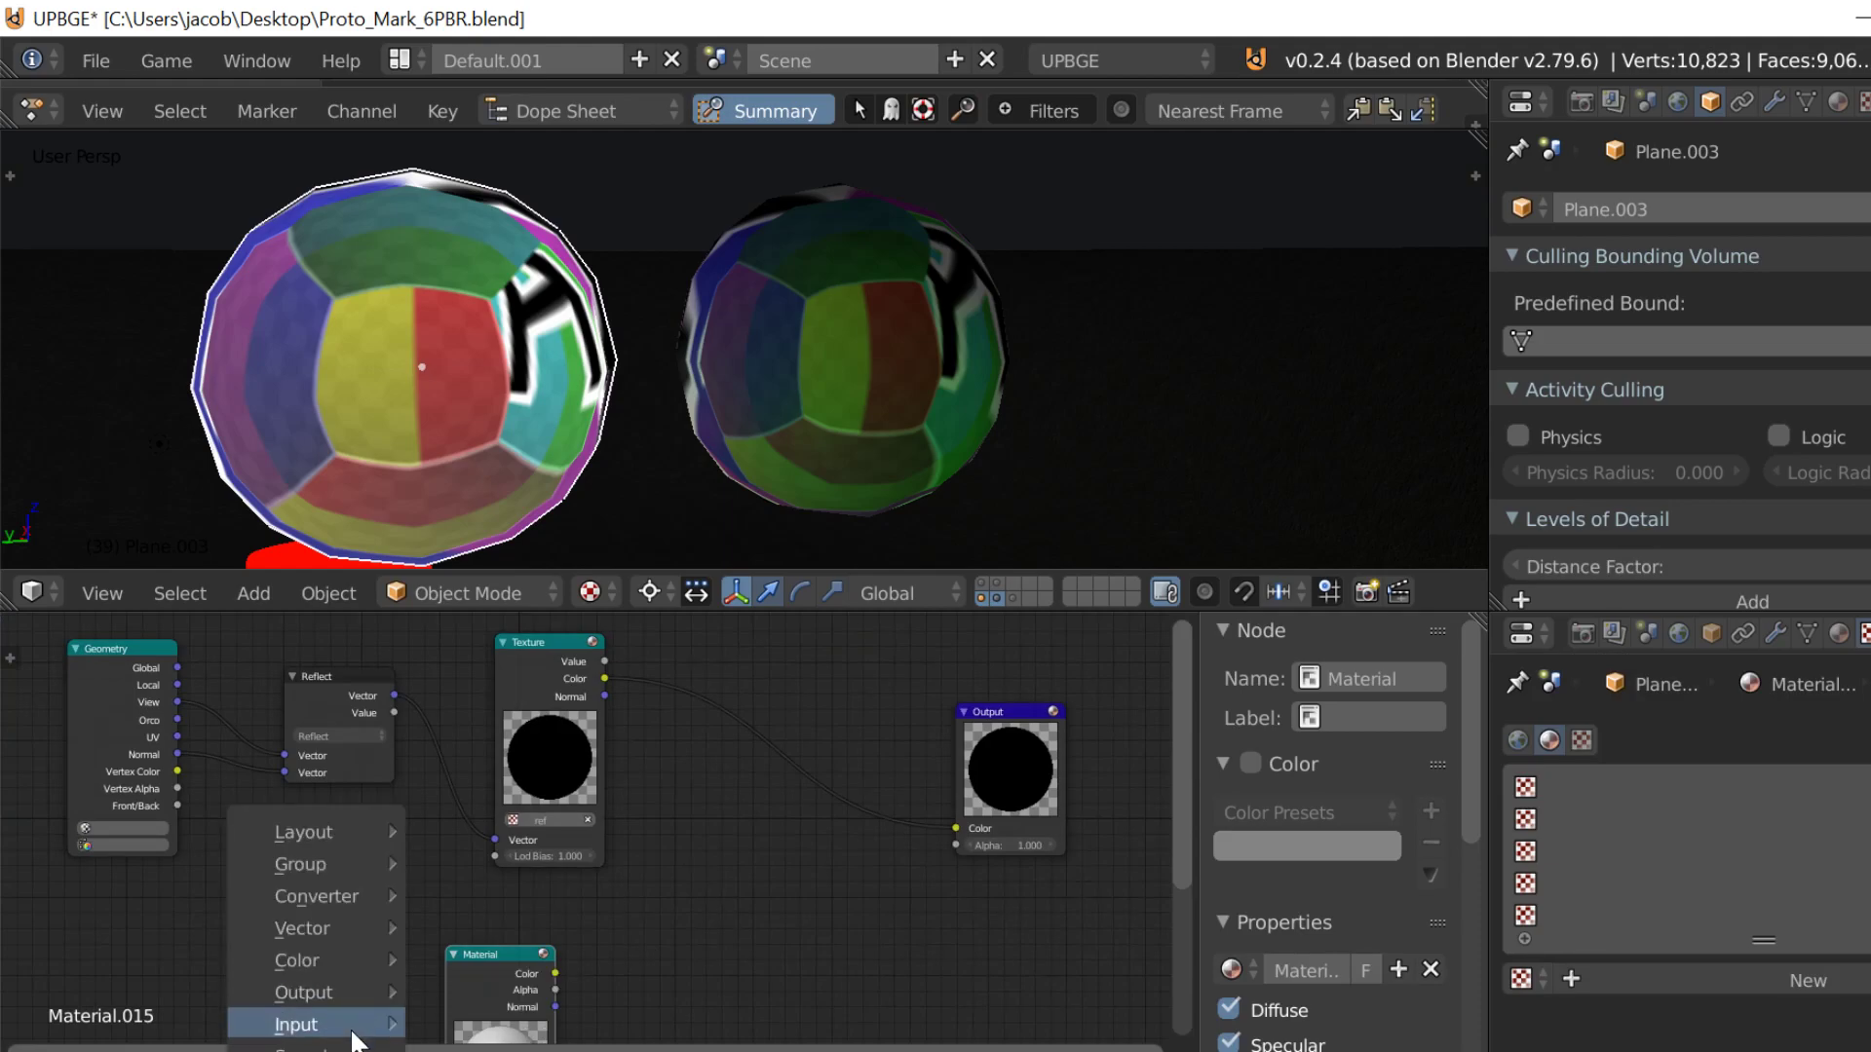
{"action": "mouse_move", "coordinate": [348, 896]}
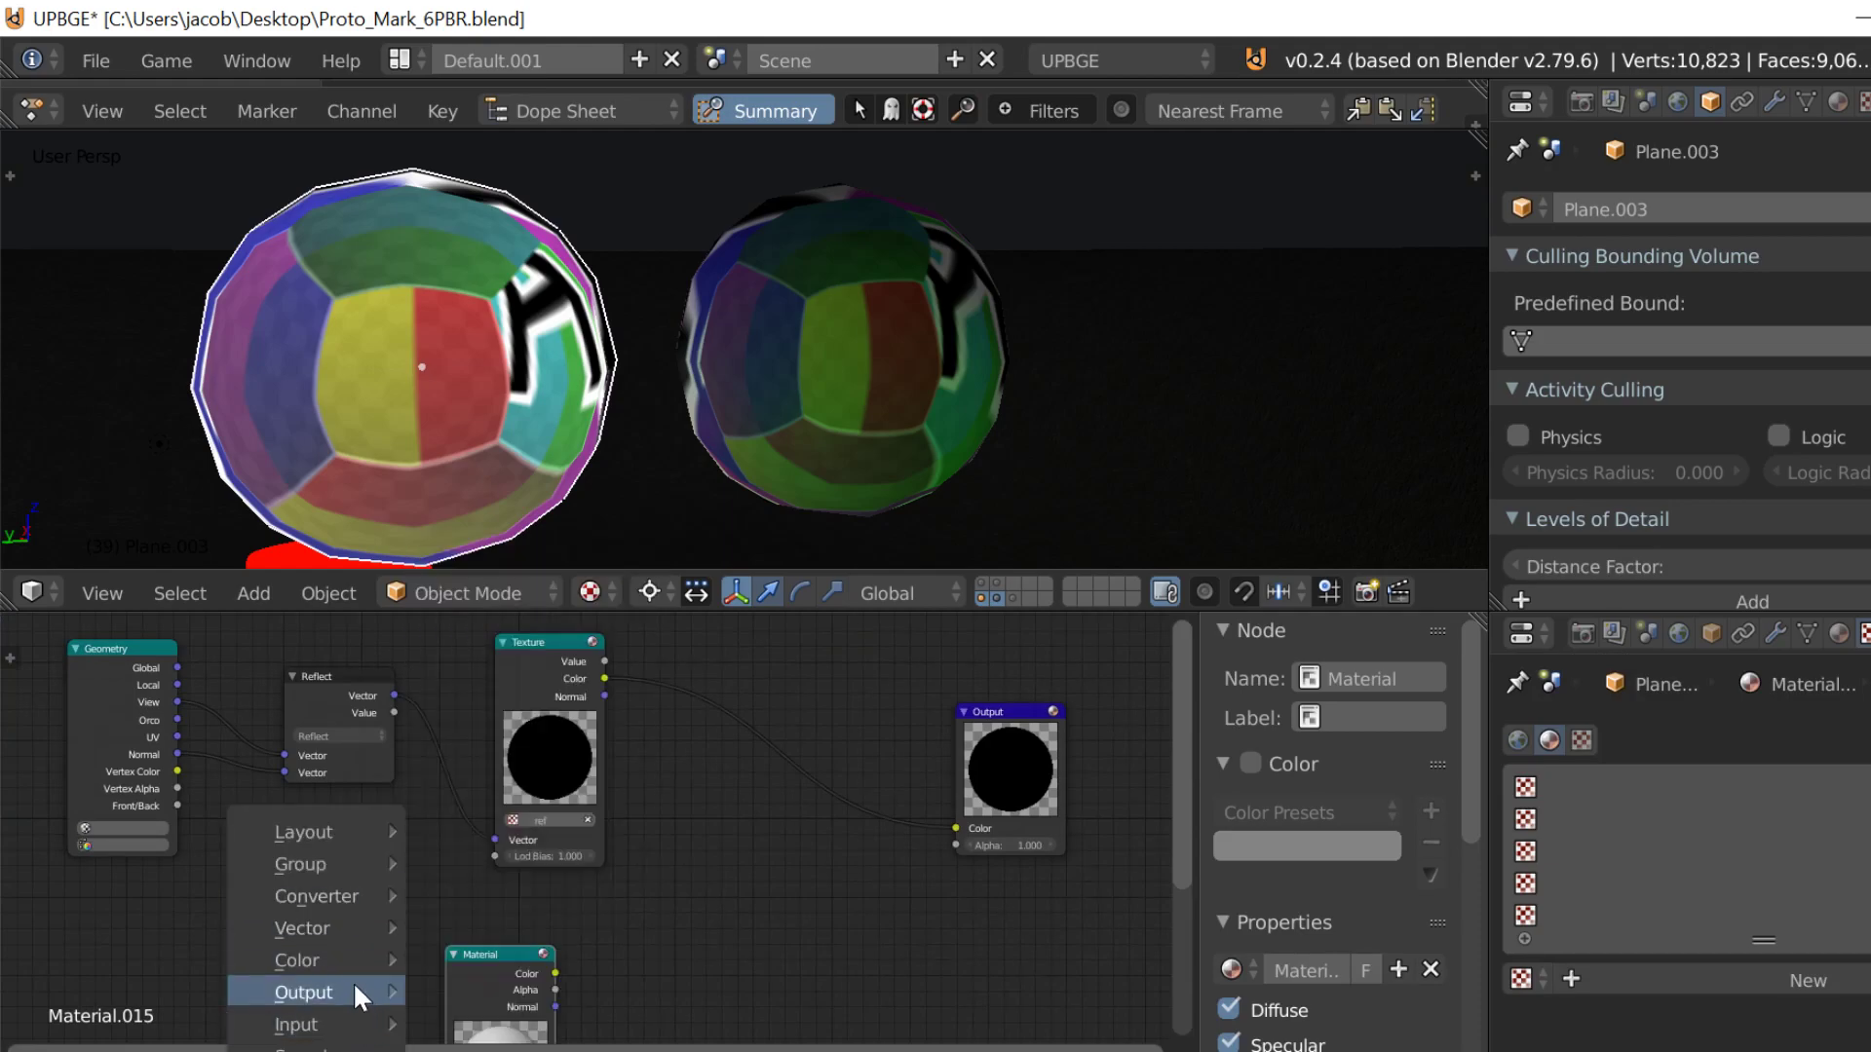
{"action": "mouse_move", "coordinate": [356, 955]}
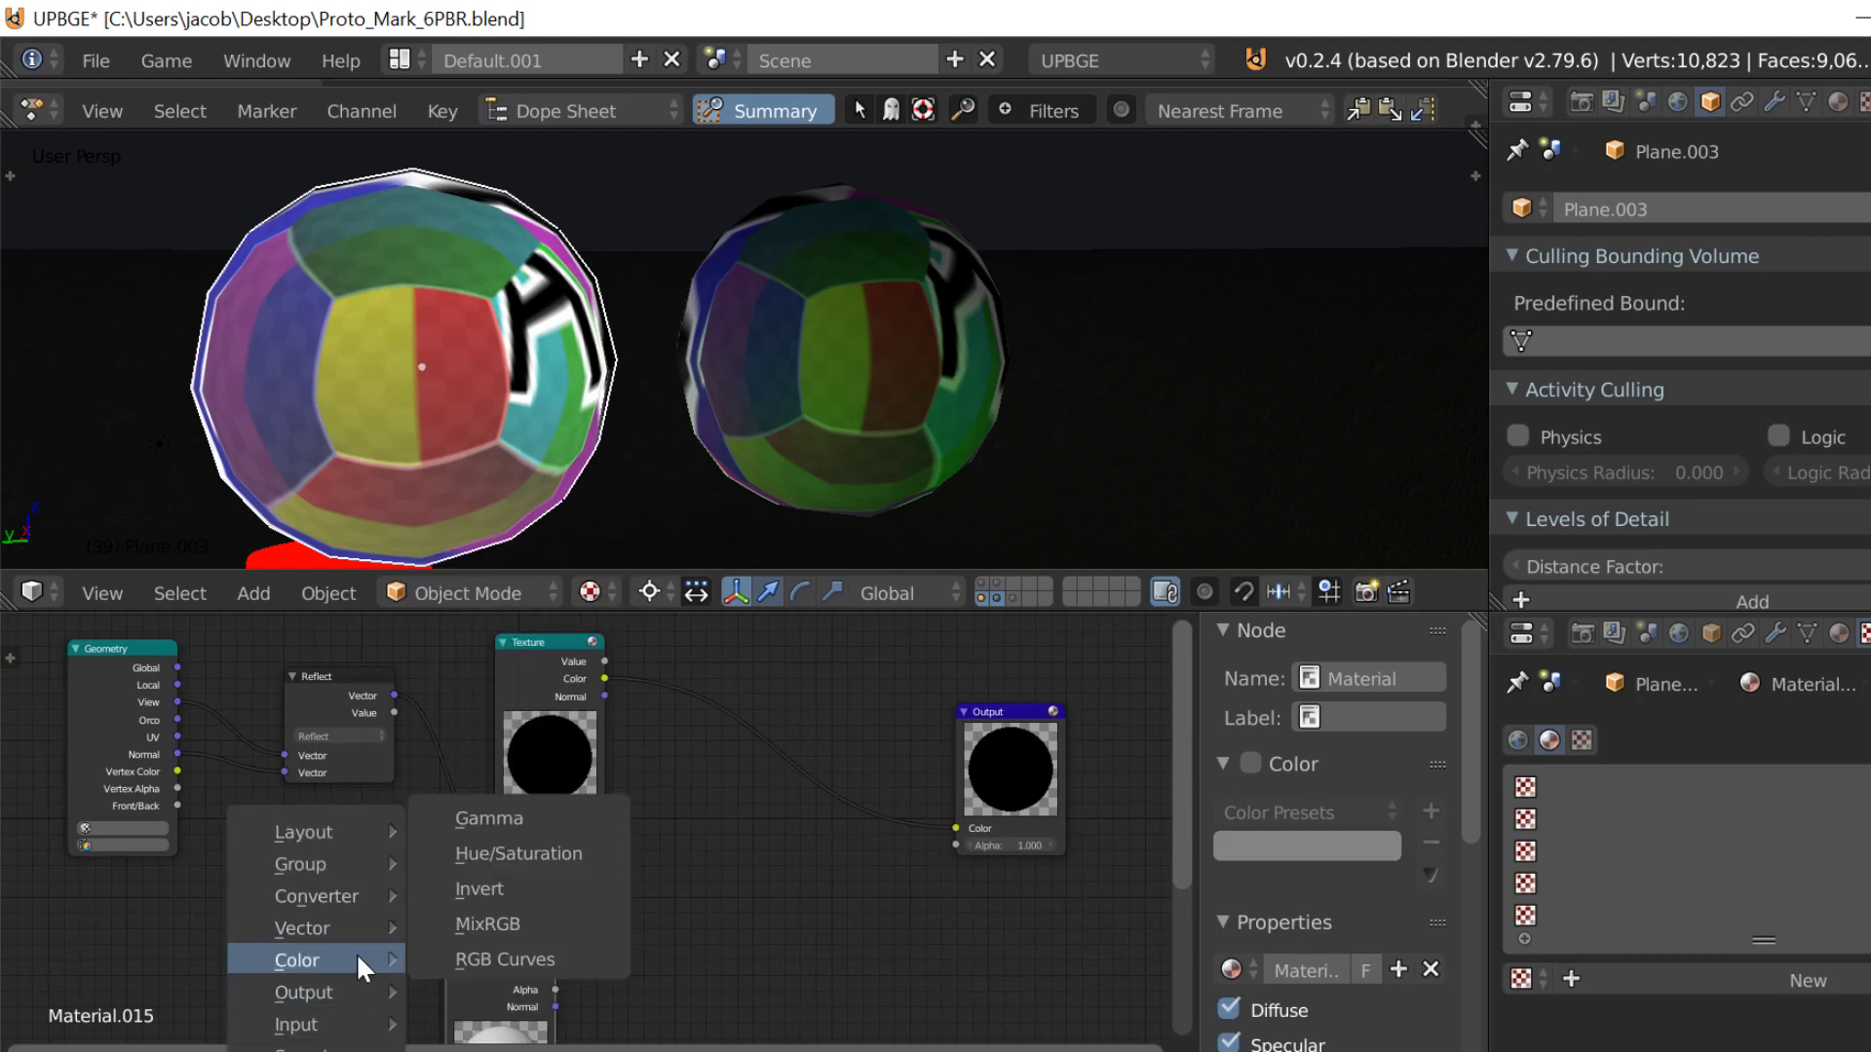
{"action": "left_click", "coordinate": [453, 921]}
{"action": "left_click", "coordinate": [785, 719]}
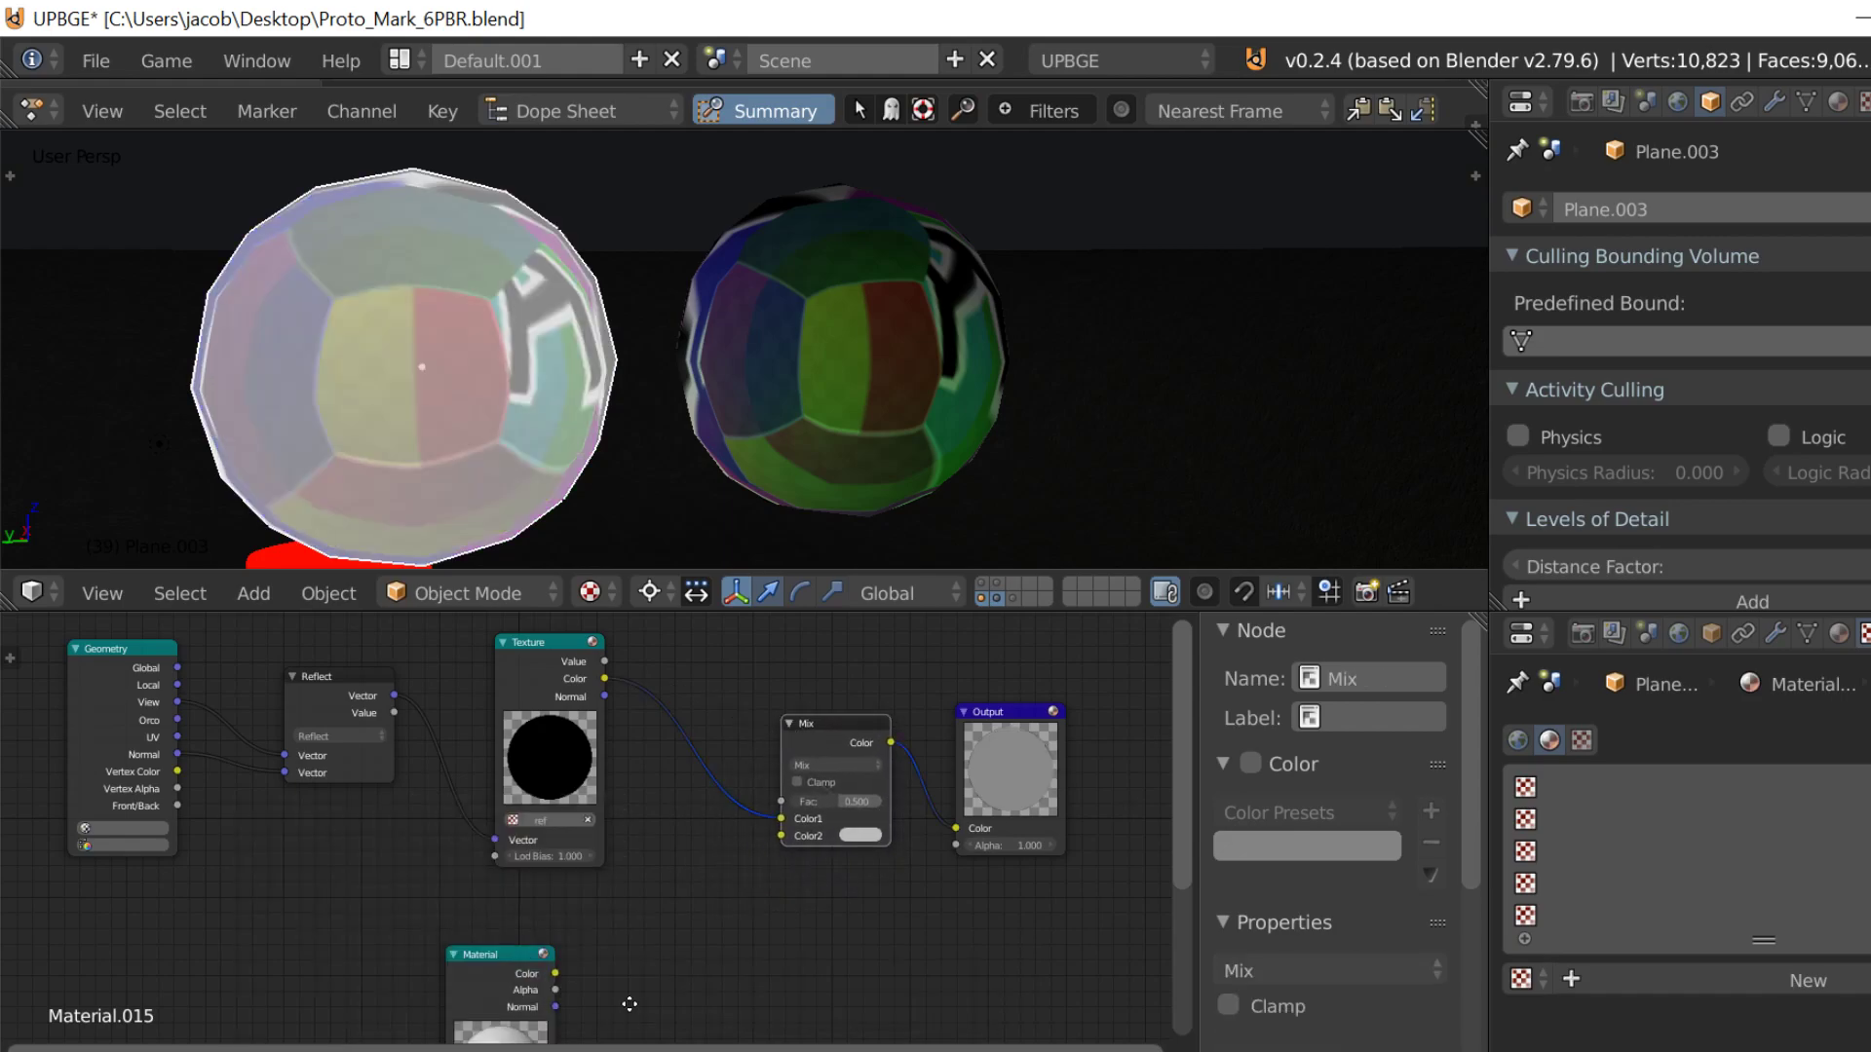
Step: Connect the Material node's Color output to the Mix node's Color2 input
{"action": "middle_click_drag", "start_coordinate": [405, 901], "coordinate": [494, 862]}
{"action": "left_click_drag", "start_coordinate": [644, 934], "coordinate": [870, 796]}
{"action": "middle_click_drag", "start_coordinate": [626, 951], "coordinate": [723, 1025]}
Step: Move the Geometry node up so that it sits well above the Reflect node
{"action": "middle_click_drag", "start_coordinate": [510, 893], "coordinate": [540, 1000]}
{"action": "left_click_drag", "start_coordinate": [350, 810], "coordinate": [330, 524]}
{"action": "middle_click_drag", "start_coordinate": [472, 960], "coordinate": [283, 1051]}
{"action": "scroll", "coordinate": [334, 694], "scroll_direction": "down", "scroll_amount": 2}
{"action": "middle_click_drag", "start_coordinate": [314, 720], "coordinate": [307, 700]}
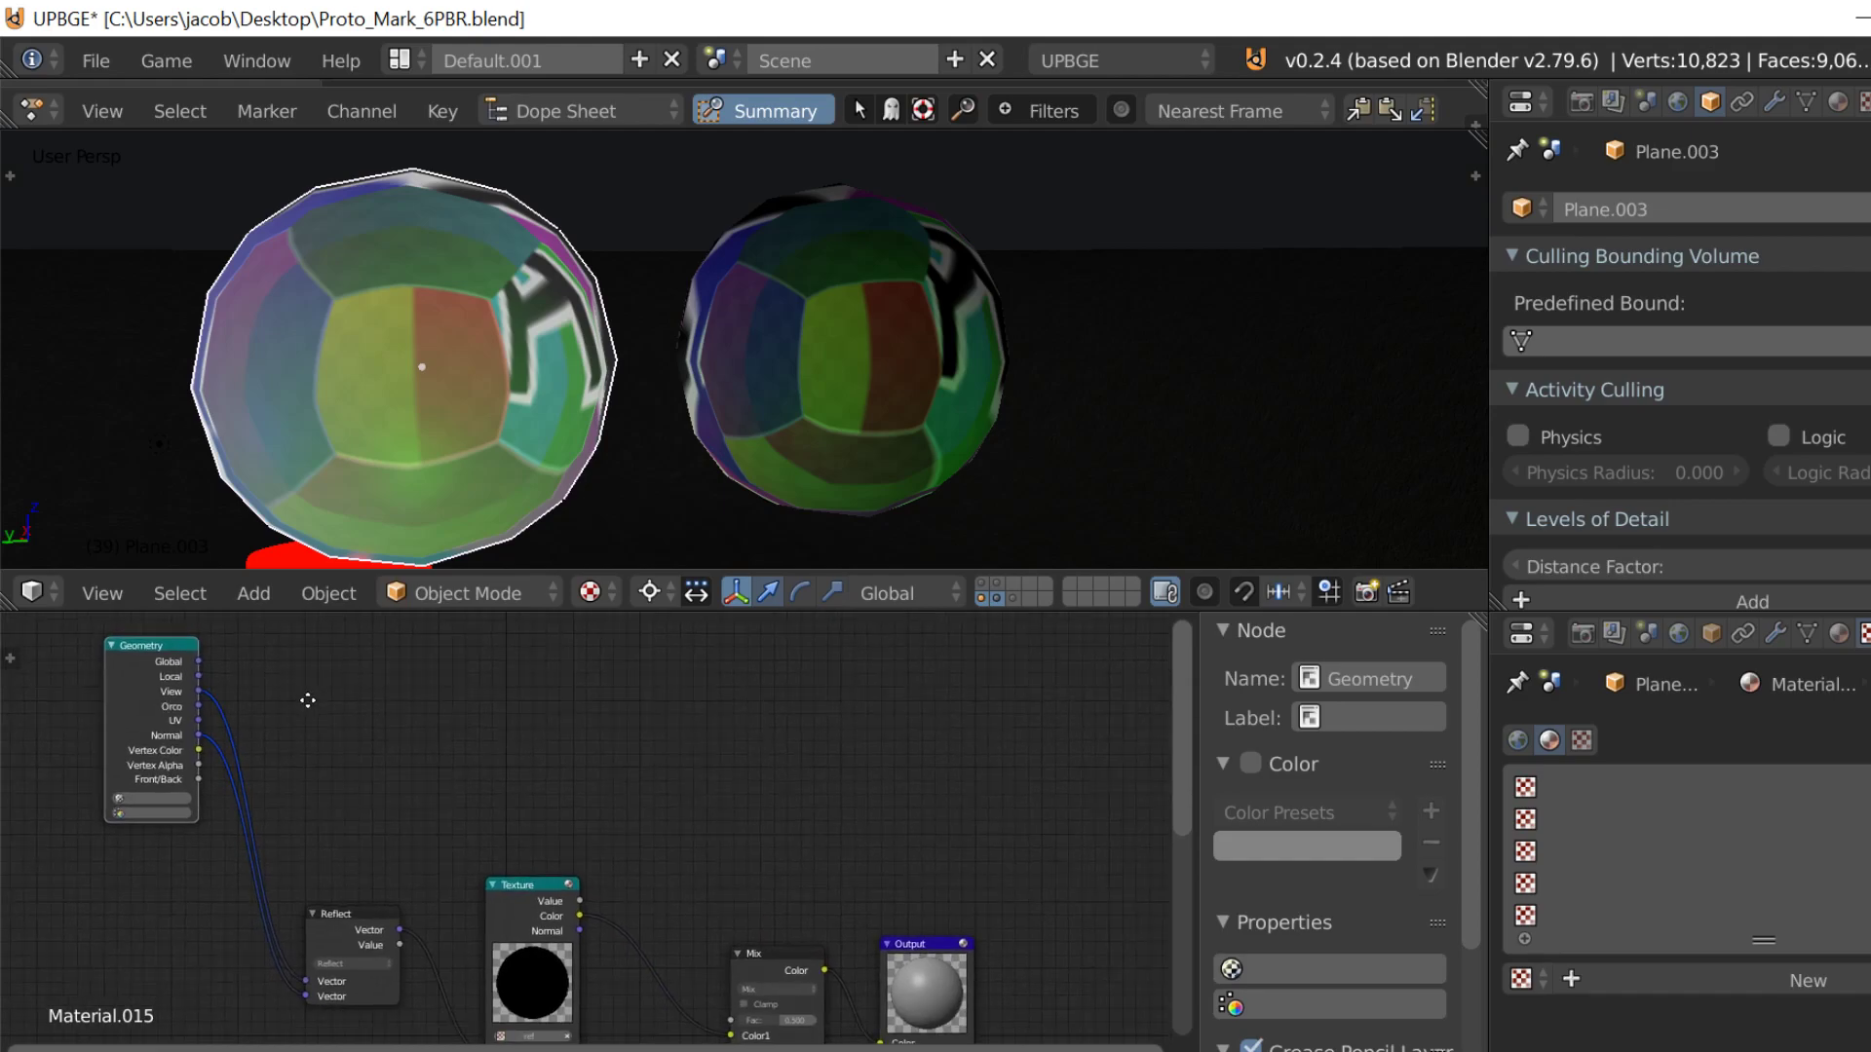
Step: Duplicate the Reflect node beside the Geometry node and connect Geometry's View and Normal outputs to its two Vector inputs
{"action": "left_click", "coordinate": [331, 919]}
{"action": "key", "text": "shift+d"}
{"action": "left_click", "coordinate": [429, 687]}
{"action": "middle_click_drag", "start_coordinate": [371, 758], "coordinate": [616, 807]}
{"action": "scroll", "coordinate": [620, 808], "scroll_direction": "up", "scroll_amount": 2}
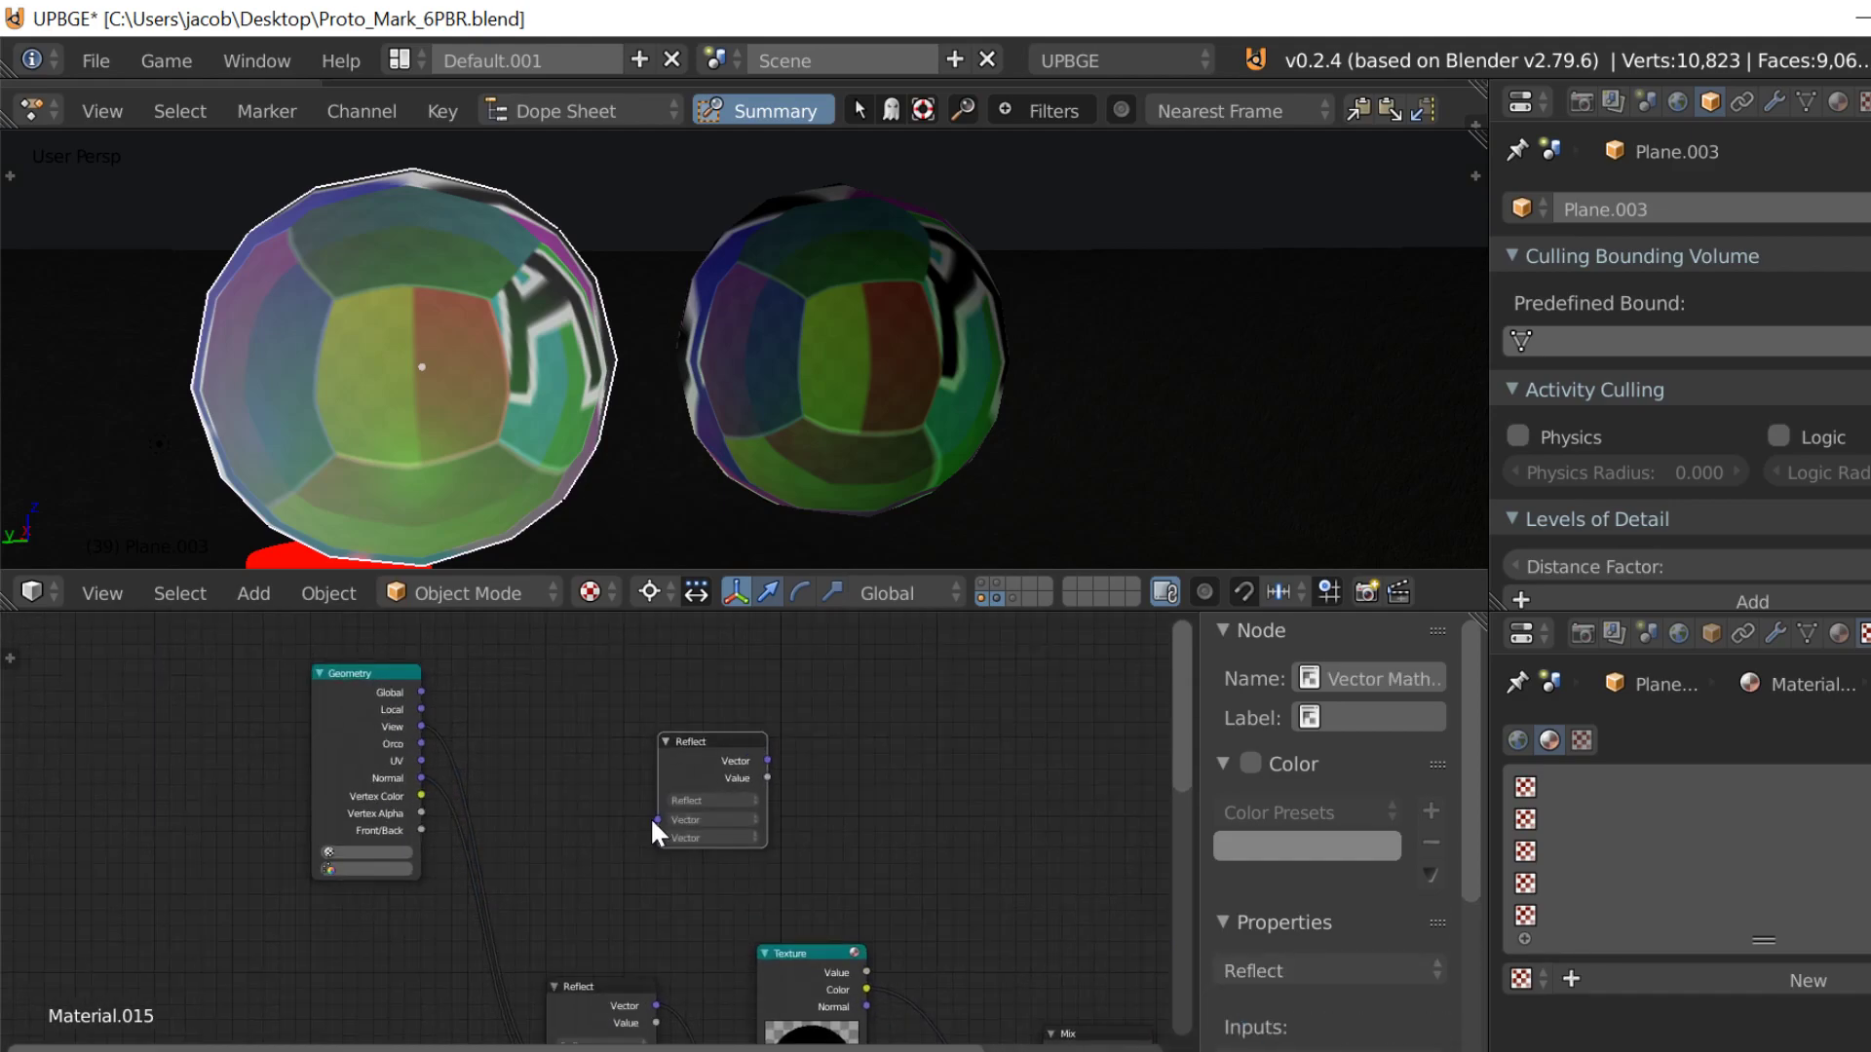
{"action": "mouse_move", "coordinate": [656, 818]}
{"action": "left_mouse_down"}
{"action": "mouse_move", "coordinate": [409, 723]}
{"action": "mouse_move", "coordinate": [660, 838]}
{"action": "left_mouse_up"}
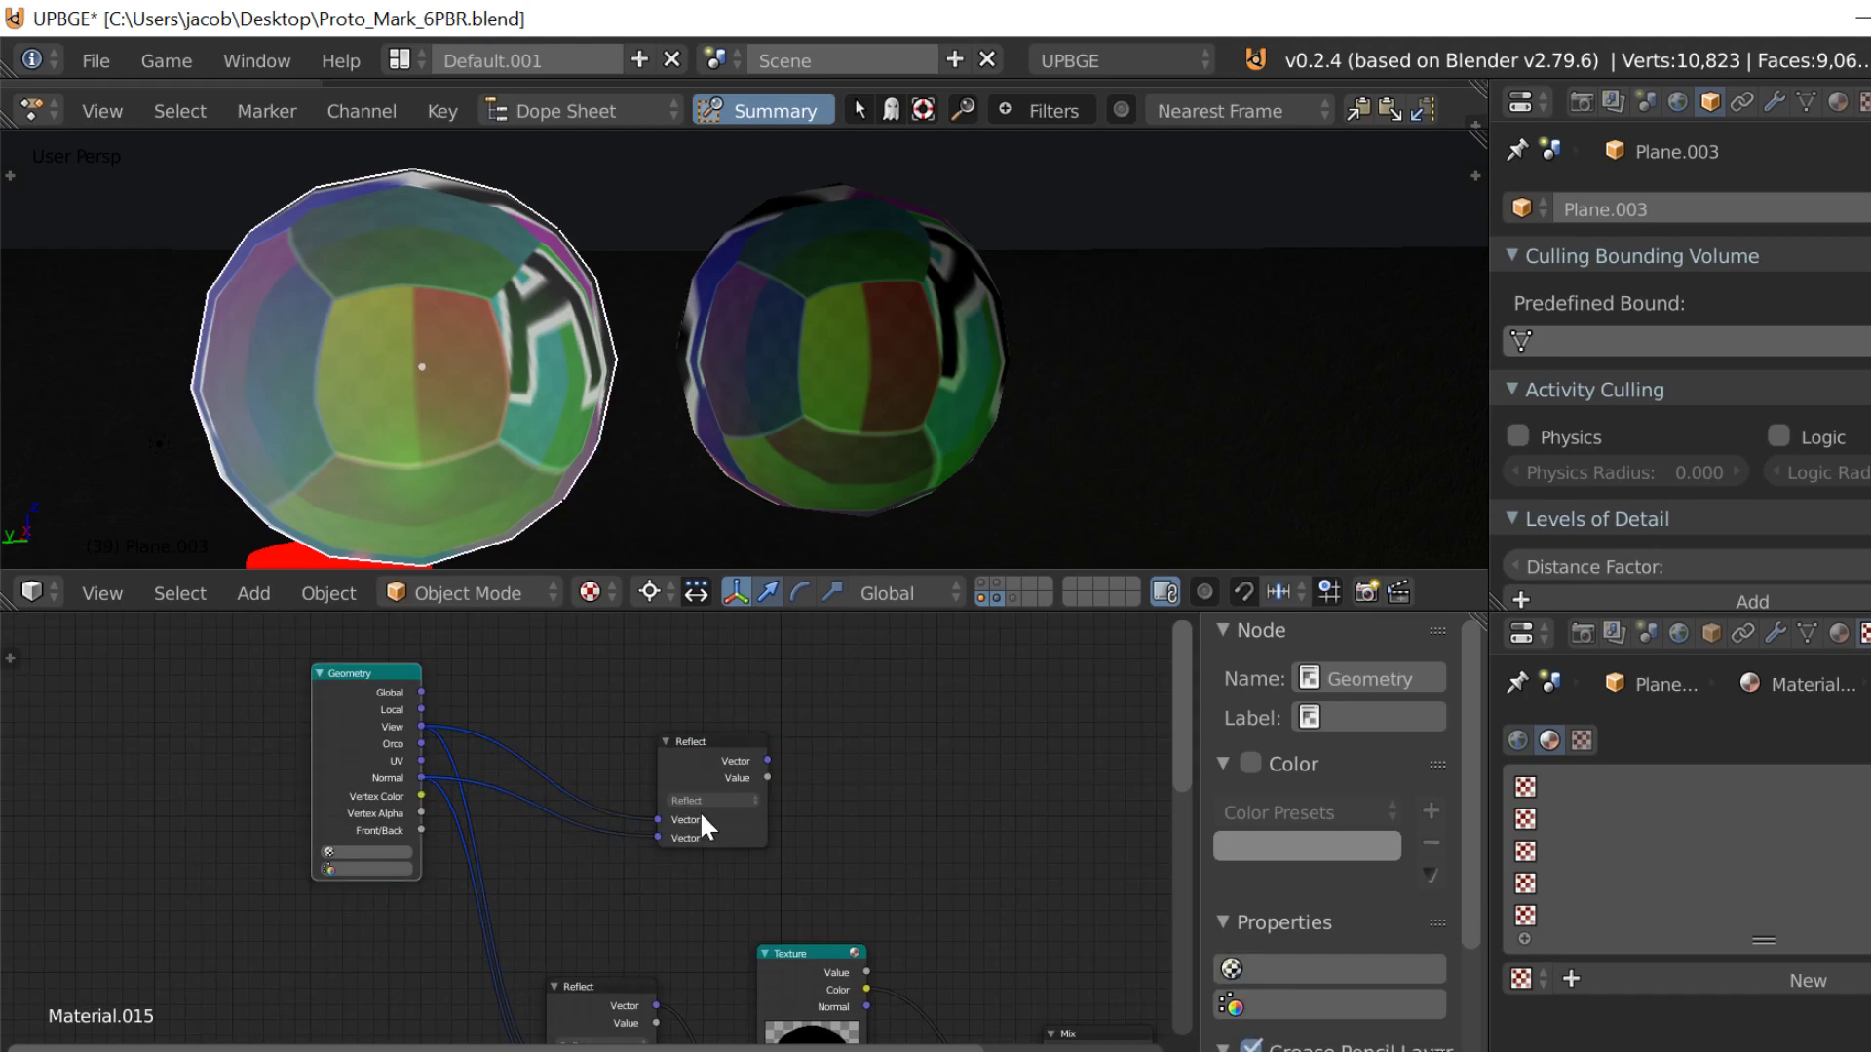
Step: Set the duplicated vector node to Dot Product and connect its Value output to the Mix node's Fac input
{"action": "left_click", "coordinate": [706, 802]}
{"action": "left_click", "coordinate": [713, 730]}
{"action": "middle_click_drag", "start_coordinate": [738, 839], "coordinate": [263, 739]}
{"action": "left_click_drag", "start_coordinate": [294, 683], "coordinate": [304, 725]}
{"action": "left_click_drag", "start_coordinate": [498, 893], "coordinate": [567, 1012]}
{"action": "middle_click_drag", "start_coordinate": [481, 469], "coordinate": [494, 416]}
{"action": "key", "text": "shift+d"}
{"action": "right_click", "coordinate": [405, 372]}
{"action": "key", "text": "ctrl+z"}
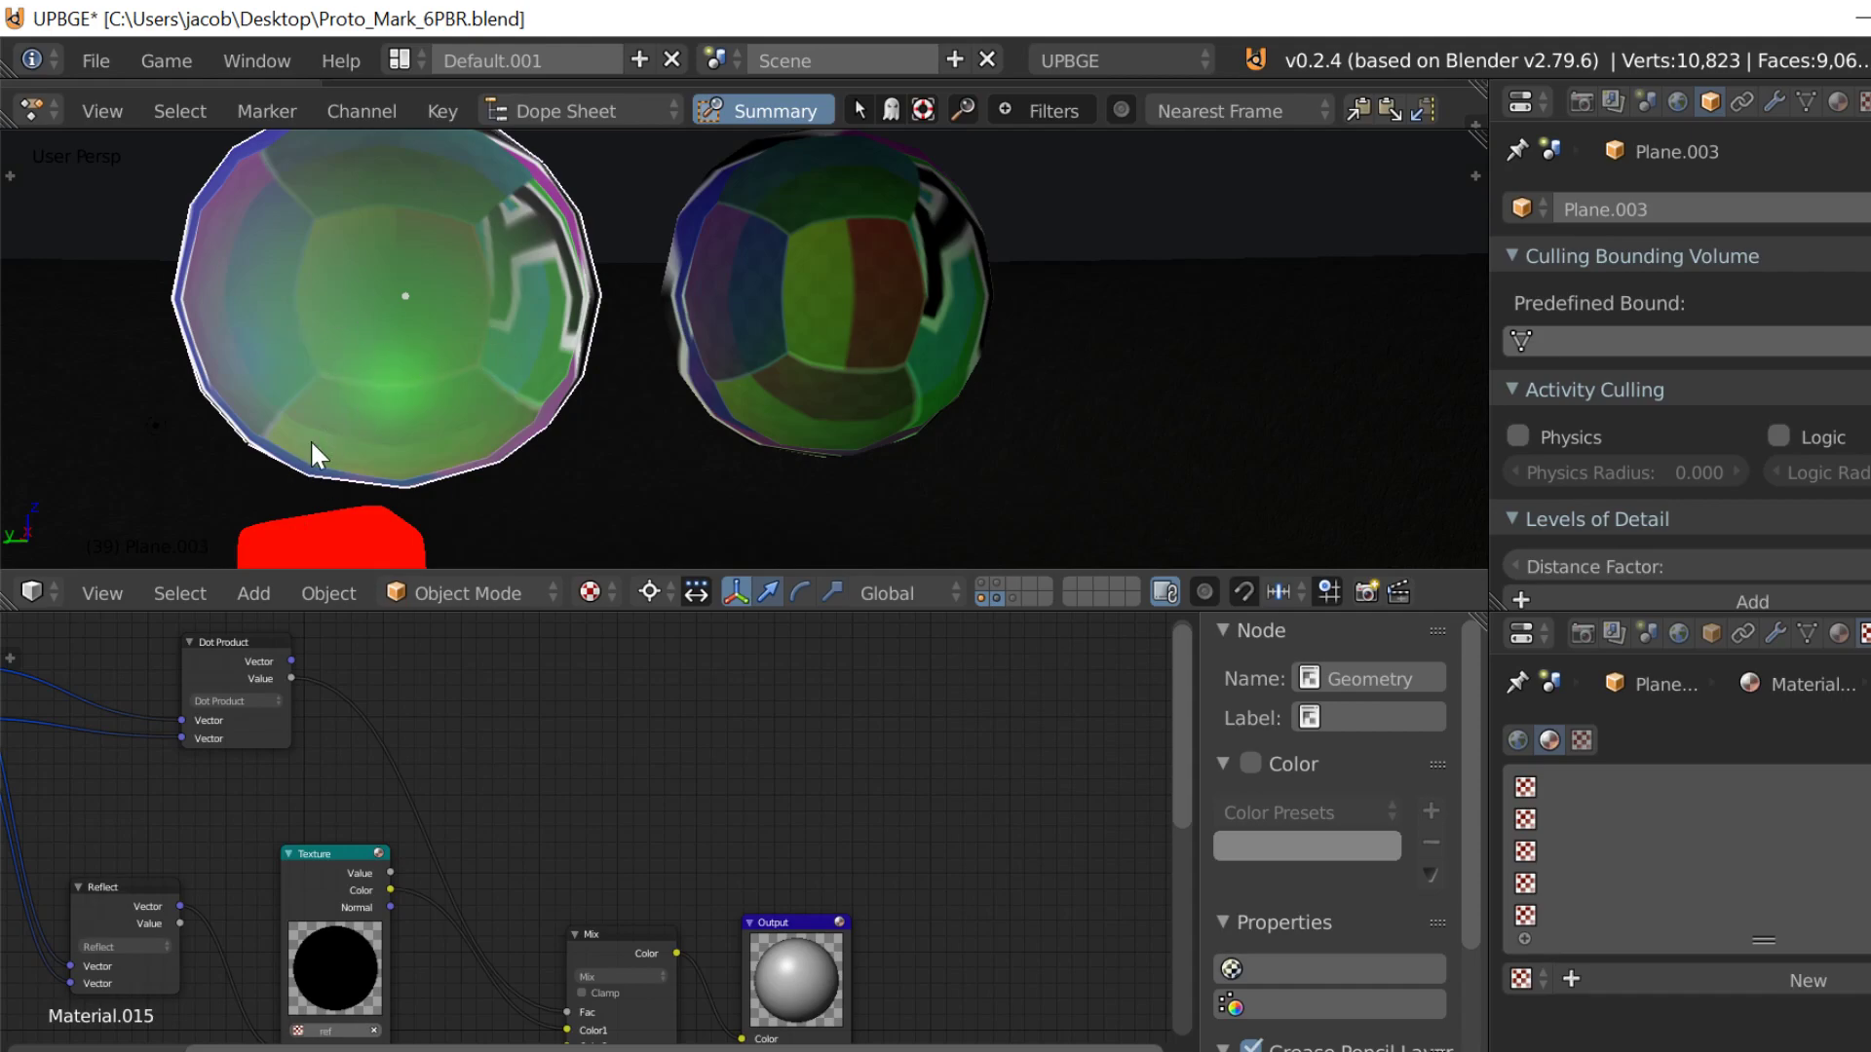
Step: Insert a Math node on the link between the Dot Product node's Value output and the Mix node
{"action": "middle_click_drag", "start_coordinate": [540, 787], "coordinate": [756, 828]}
{"action": "scroll", "coordinate": [735, 887], "scroll_direction": "up", "scroll_amount": 3}
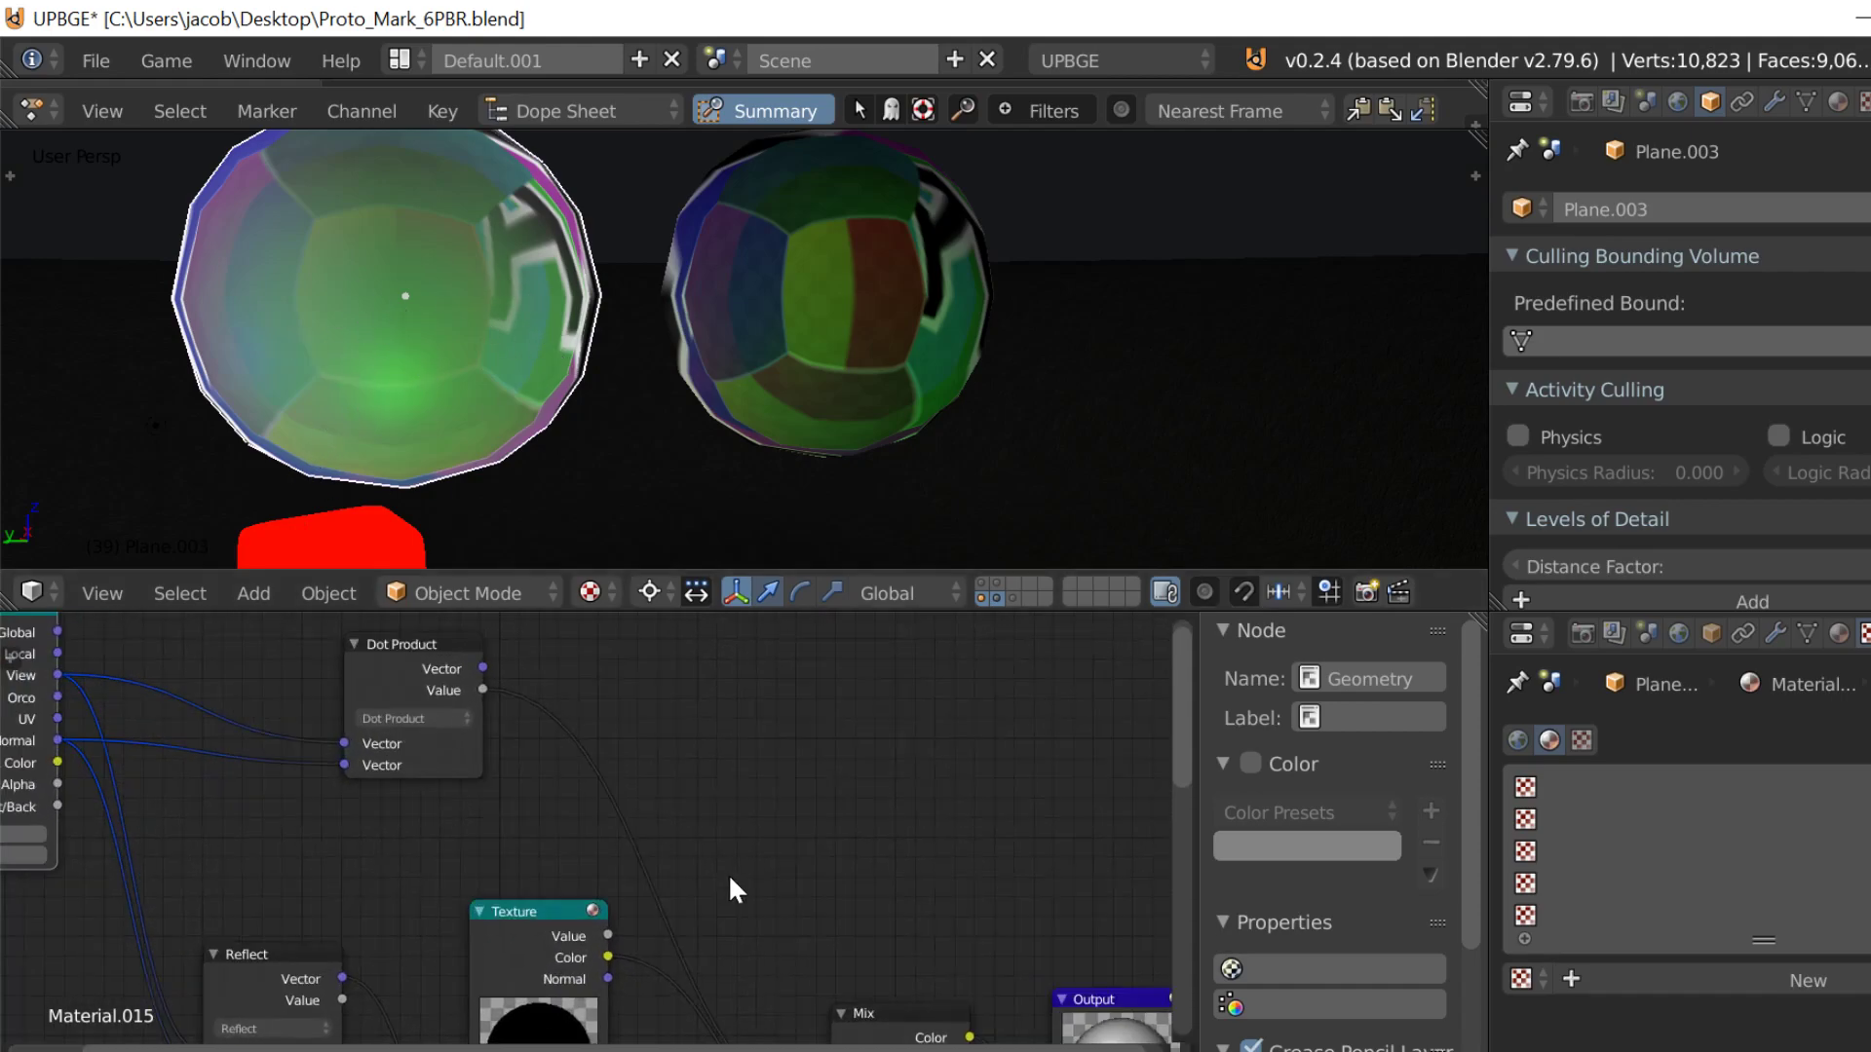
{"action": "key", "text": "shift+a"}
{"action": "mouse_move", "coordinate": [356, 882]}
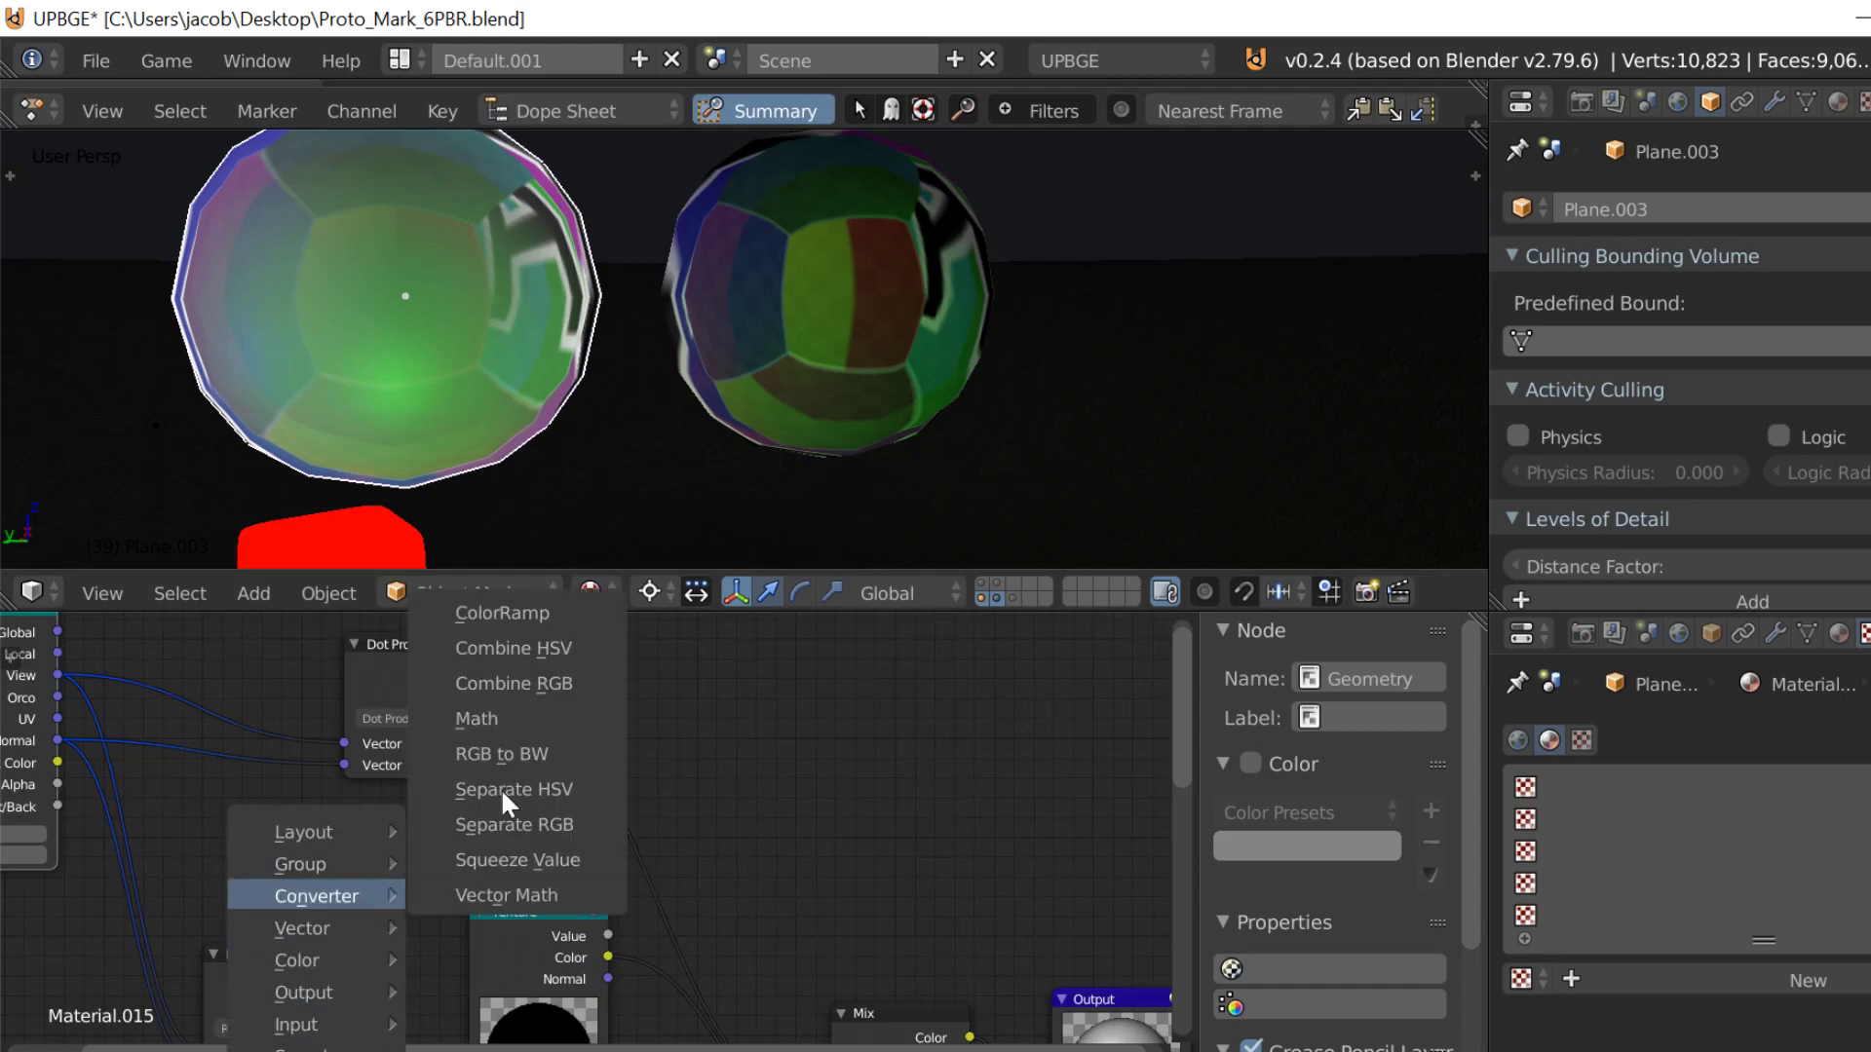
{"action": "left_click", "coordinate": [531, 726]}
{"action": "left_click", "coordinate": [573, 757]}
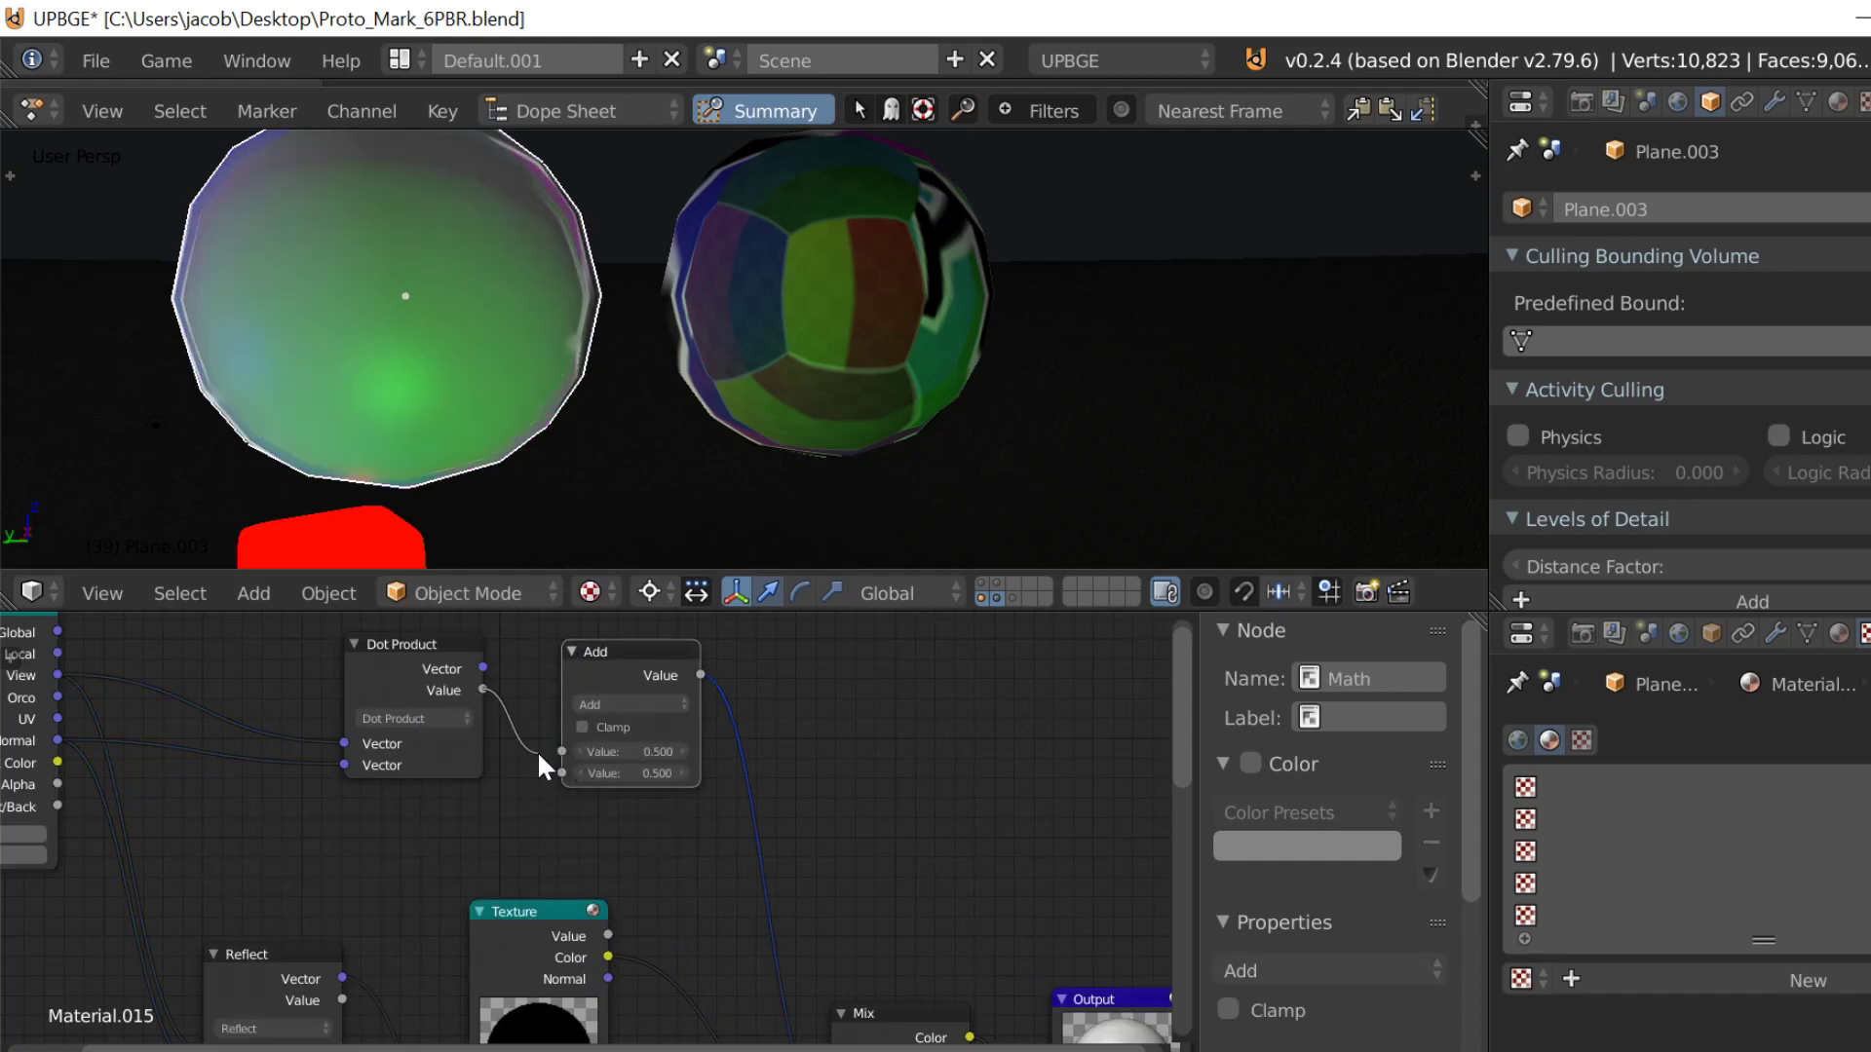
Step: Set the Math node to Subtract with a first value of 1 and feed the Dot Product value into its second input
{"action": "left_click", "coordinate": [614, 752]}
{"action": "type", "text": "1"}
{"action": "key", "text": "Return"}
{"action": "left_click", "coordinate": [616, 704]}
{"action": "left_click", "coordinate": [601, 659]}
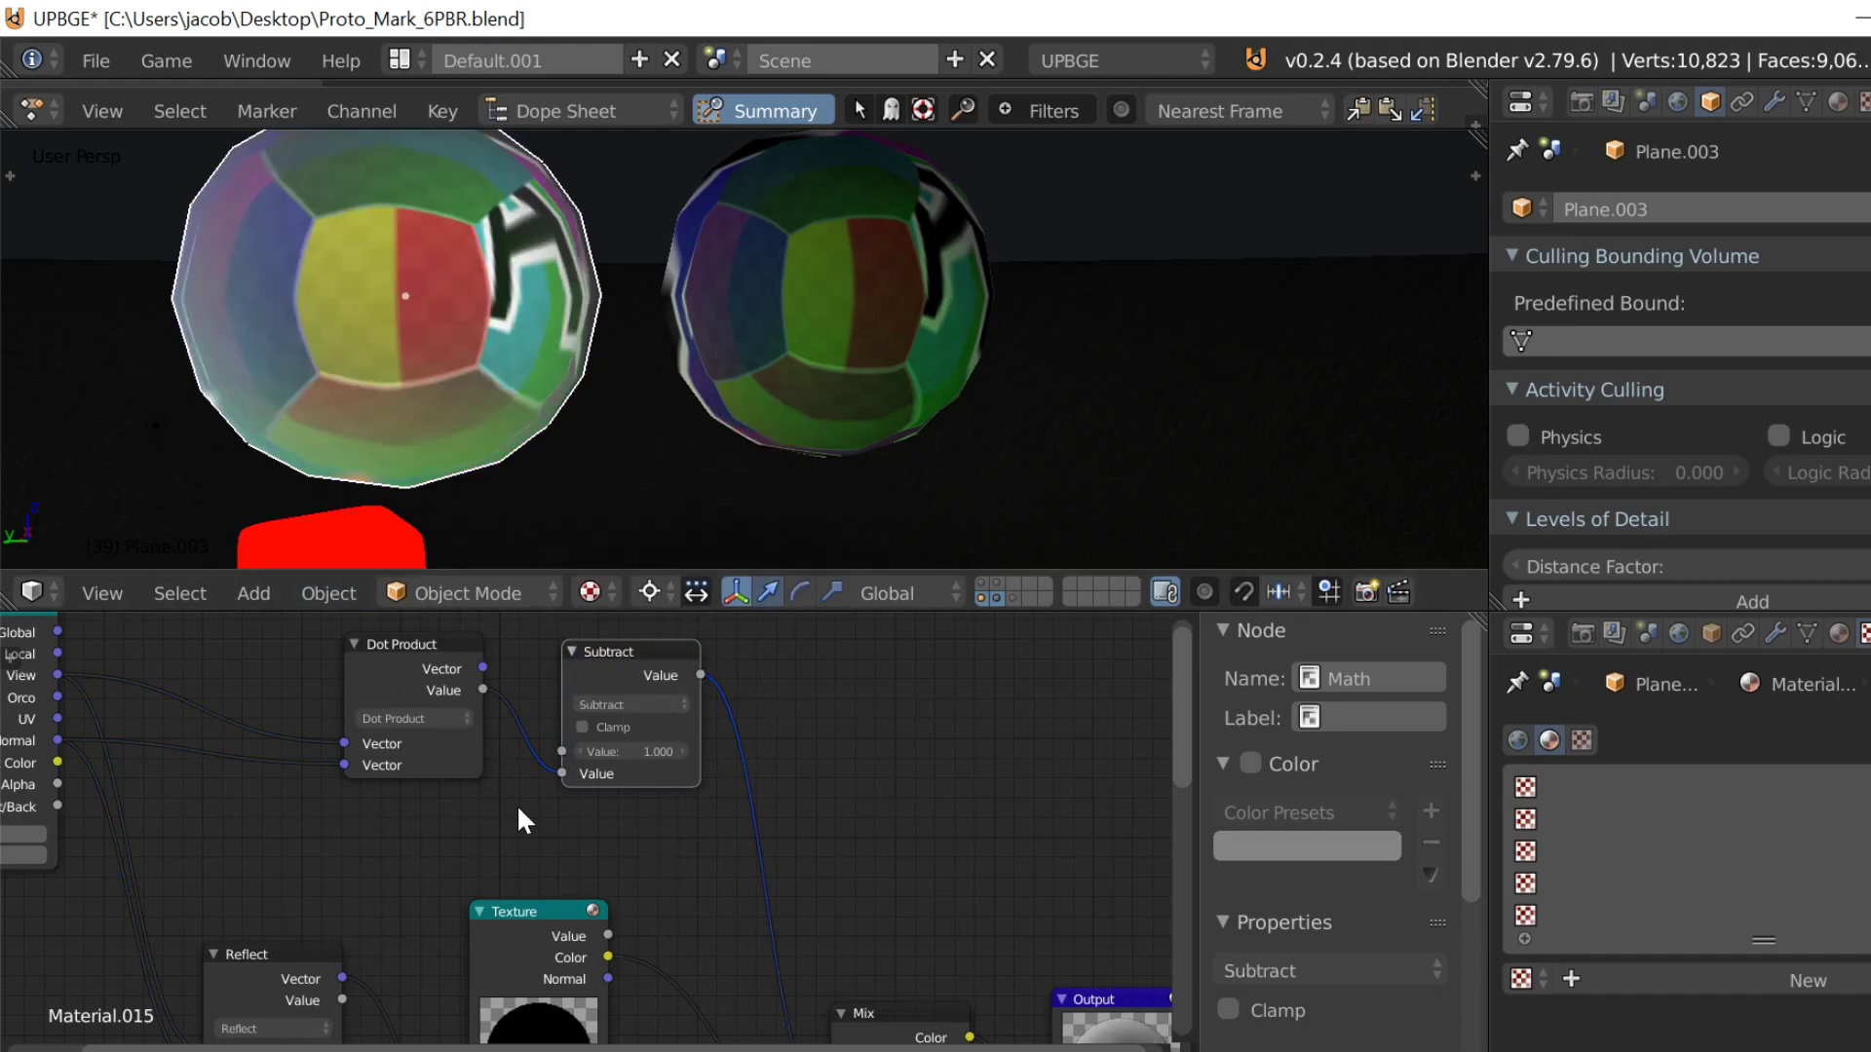
Step: Swap the Mix node's inputs so Material feeds Color1 and Texture feeds Color2, and test the result in the game engine
{"action": "middle_click_drag", "start_coordinate": [537, 773], "coordinate": [564, 800]}
{"action": "scroll", "coordinate": [564, 800], "scroll_direction": "up", "scroll_amount": 3}
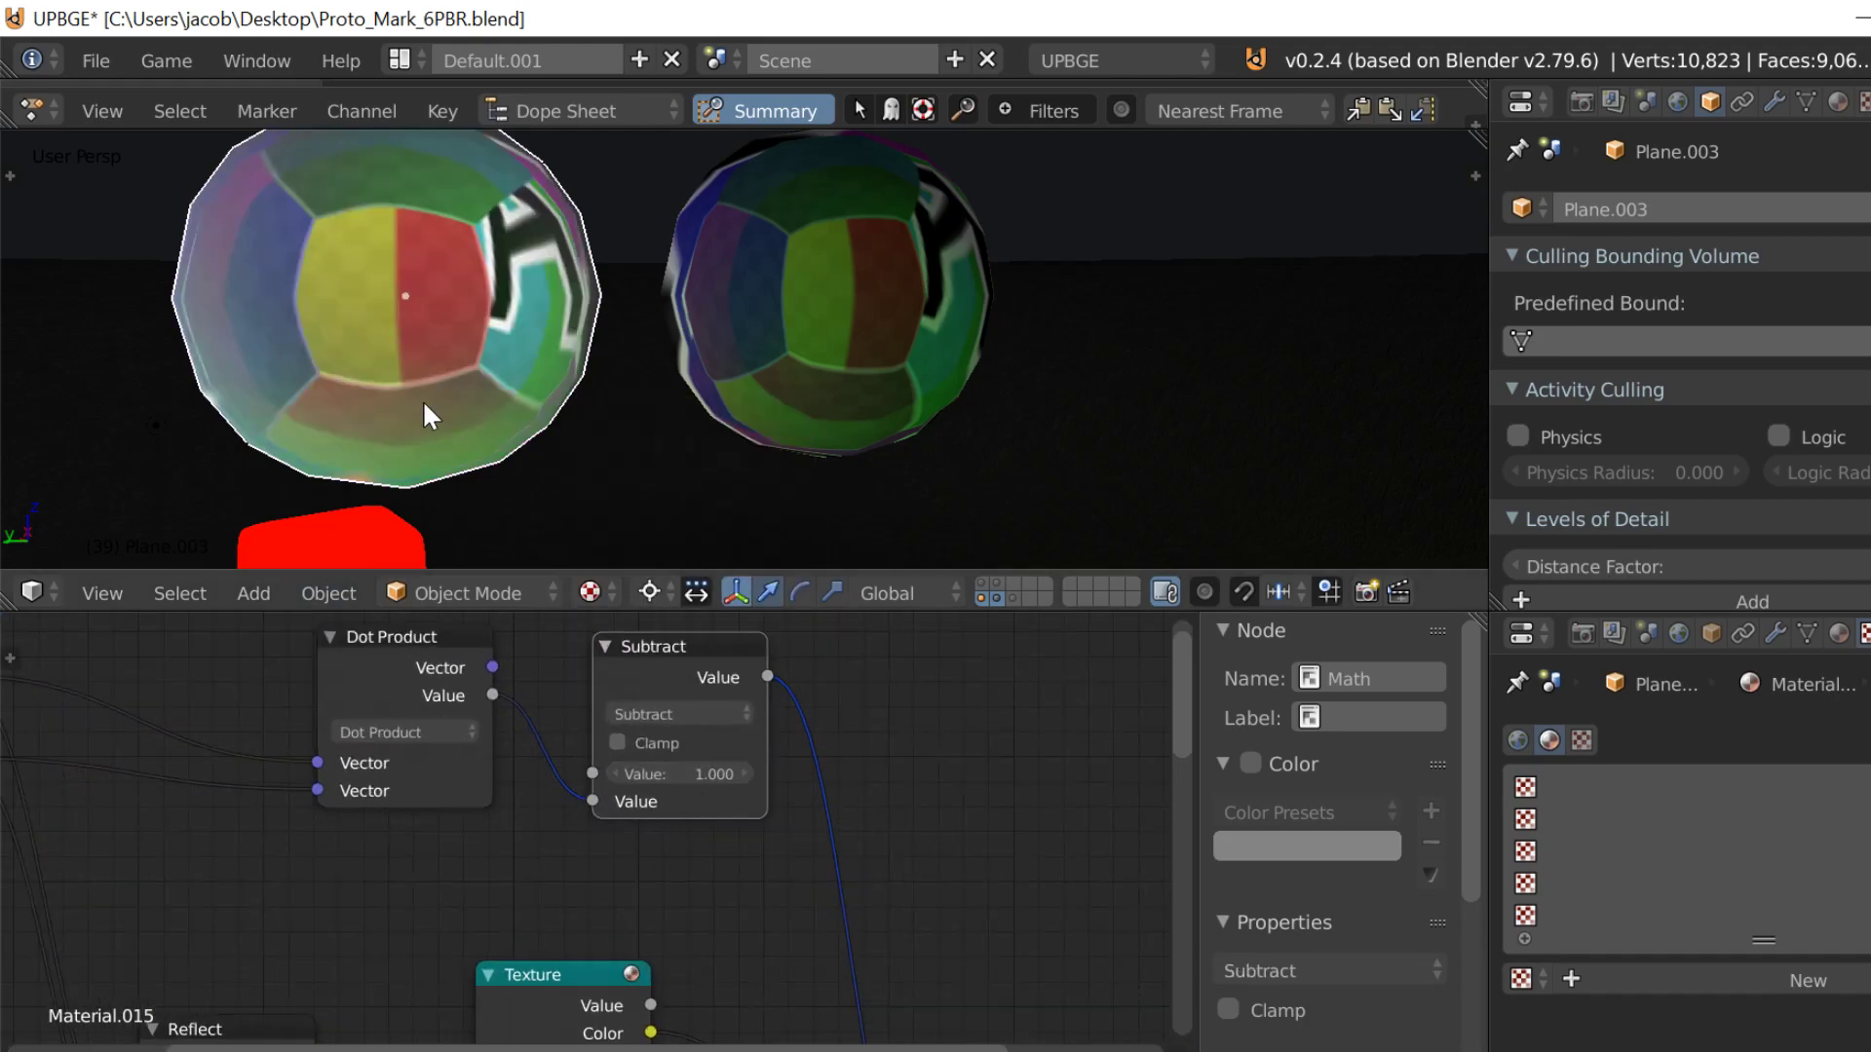
{"action": "scroll", "coordinate": [819, 974], "scroll_direction": "down", "scroll_amount": 3}
{"action": "middle_click_drag", "start_coordinate": [828, 986], "coordinate": [197, 691]}
{"action": "scroll", "coordinate": [362, 828], "scroll_direction": "up", "scroll_amount": 2}
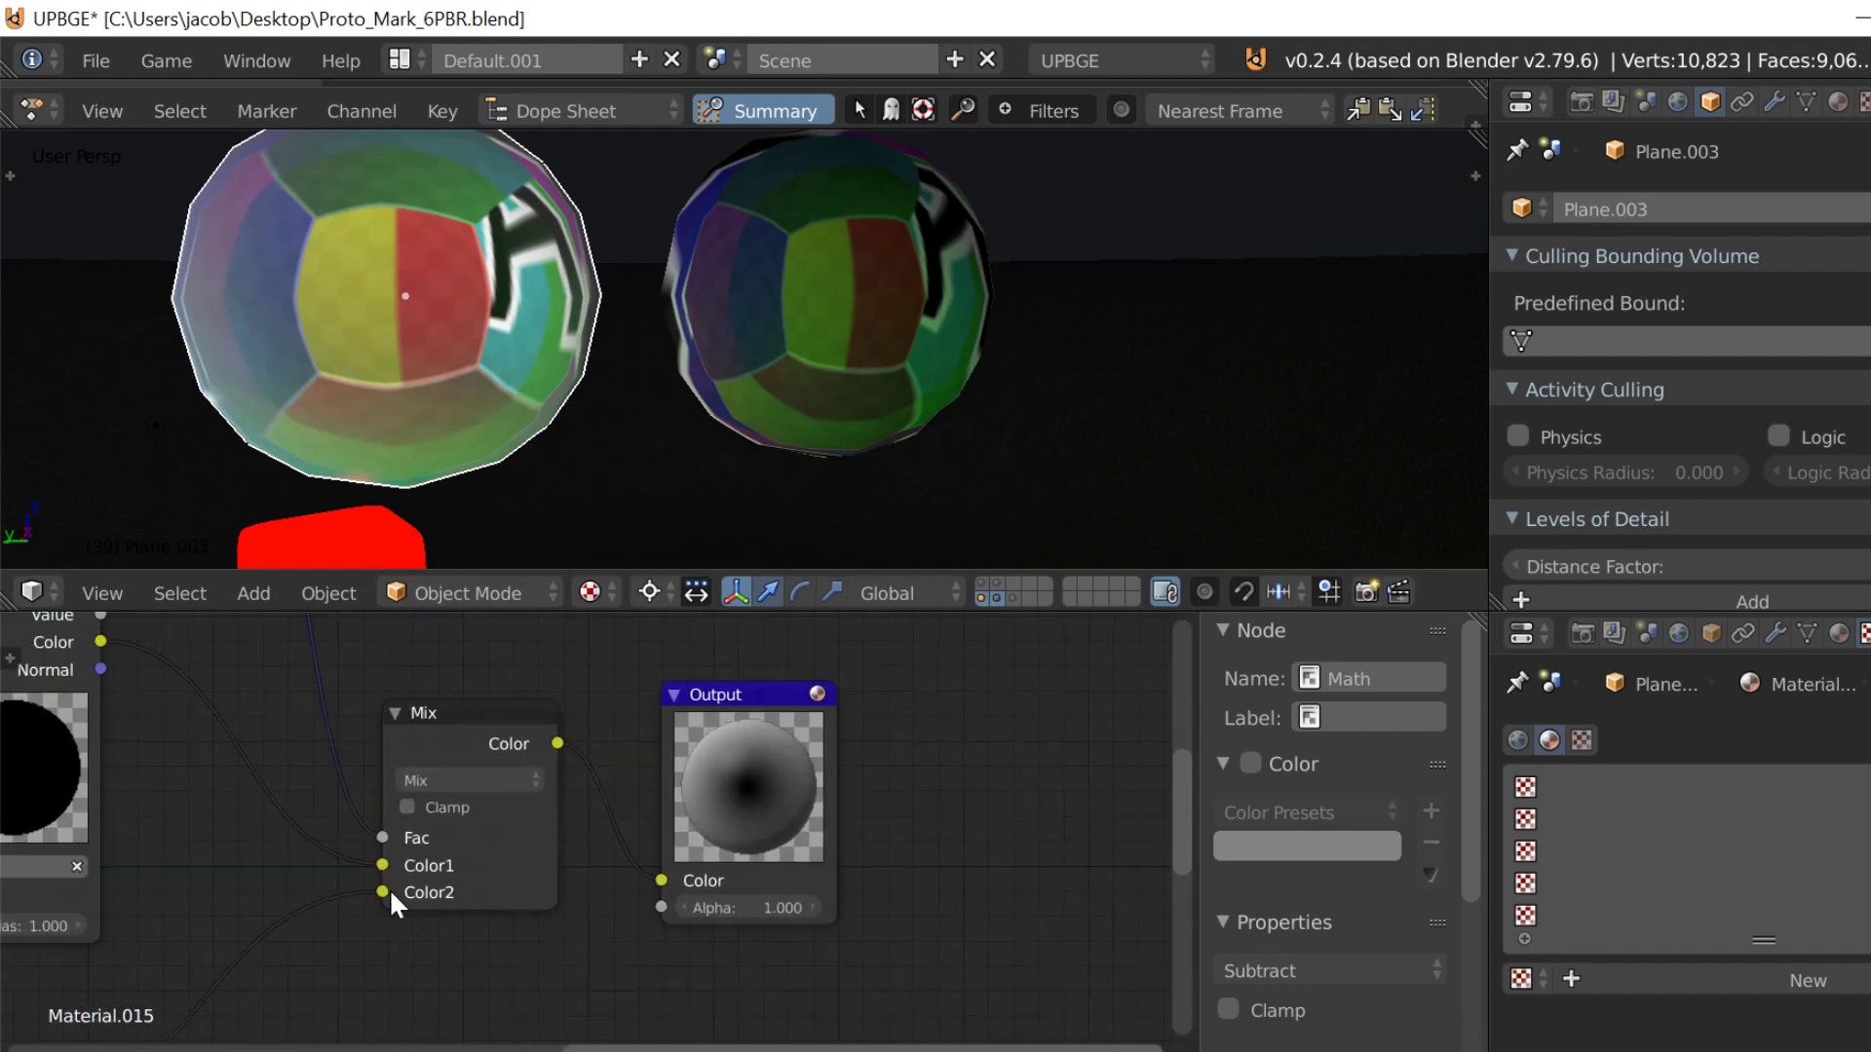
{"action": "left_click_drag", "start_coordinate": [384, 866], "coordinate": [382, 890]}
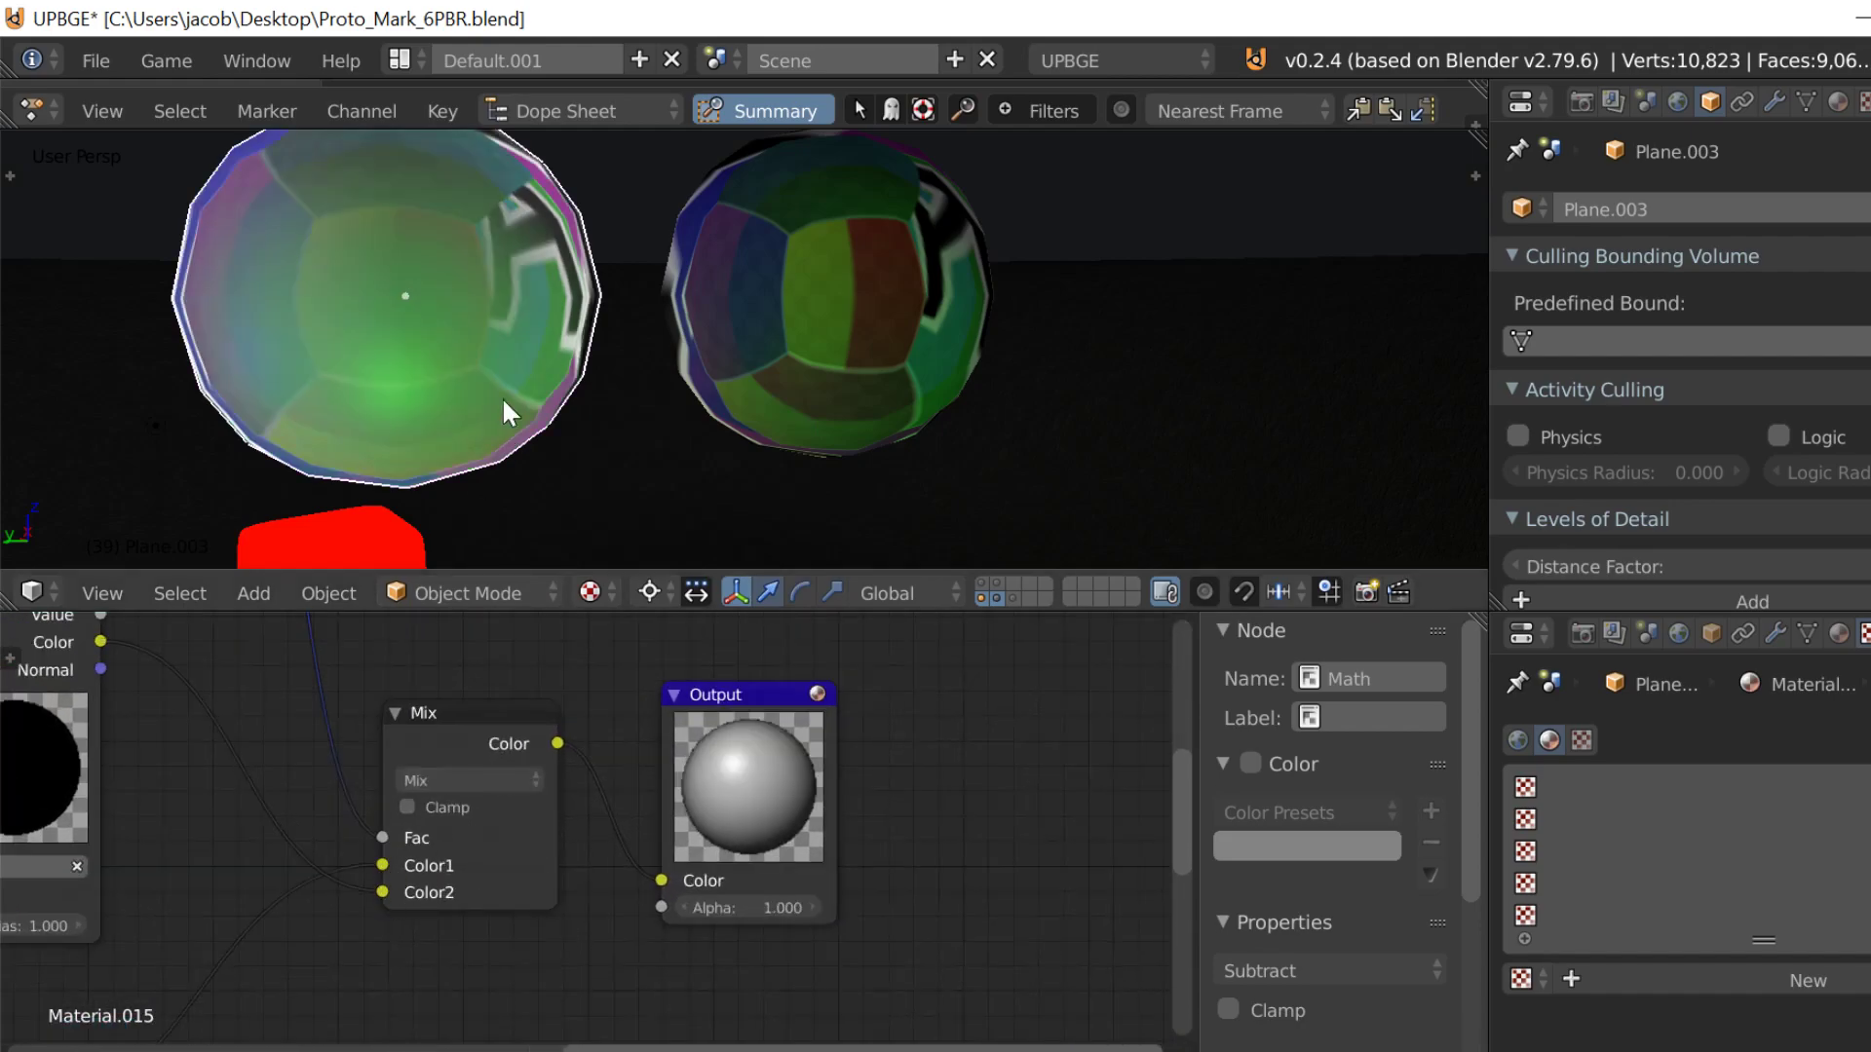
{"action": "key", "text": "p"}
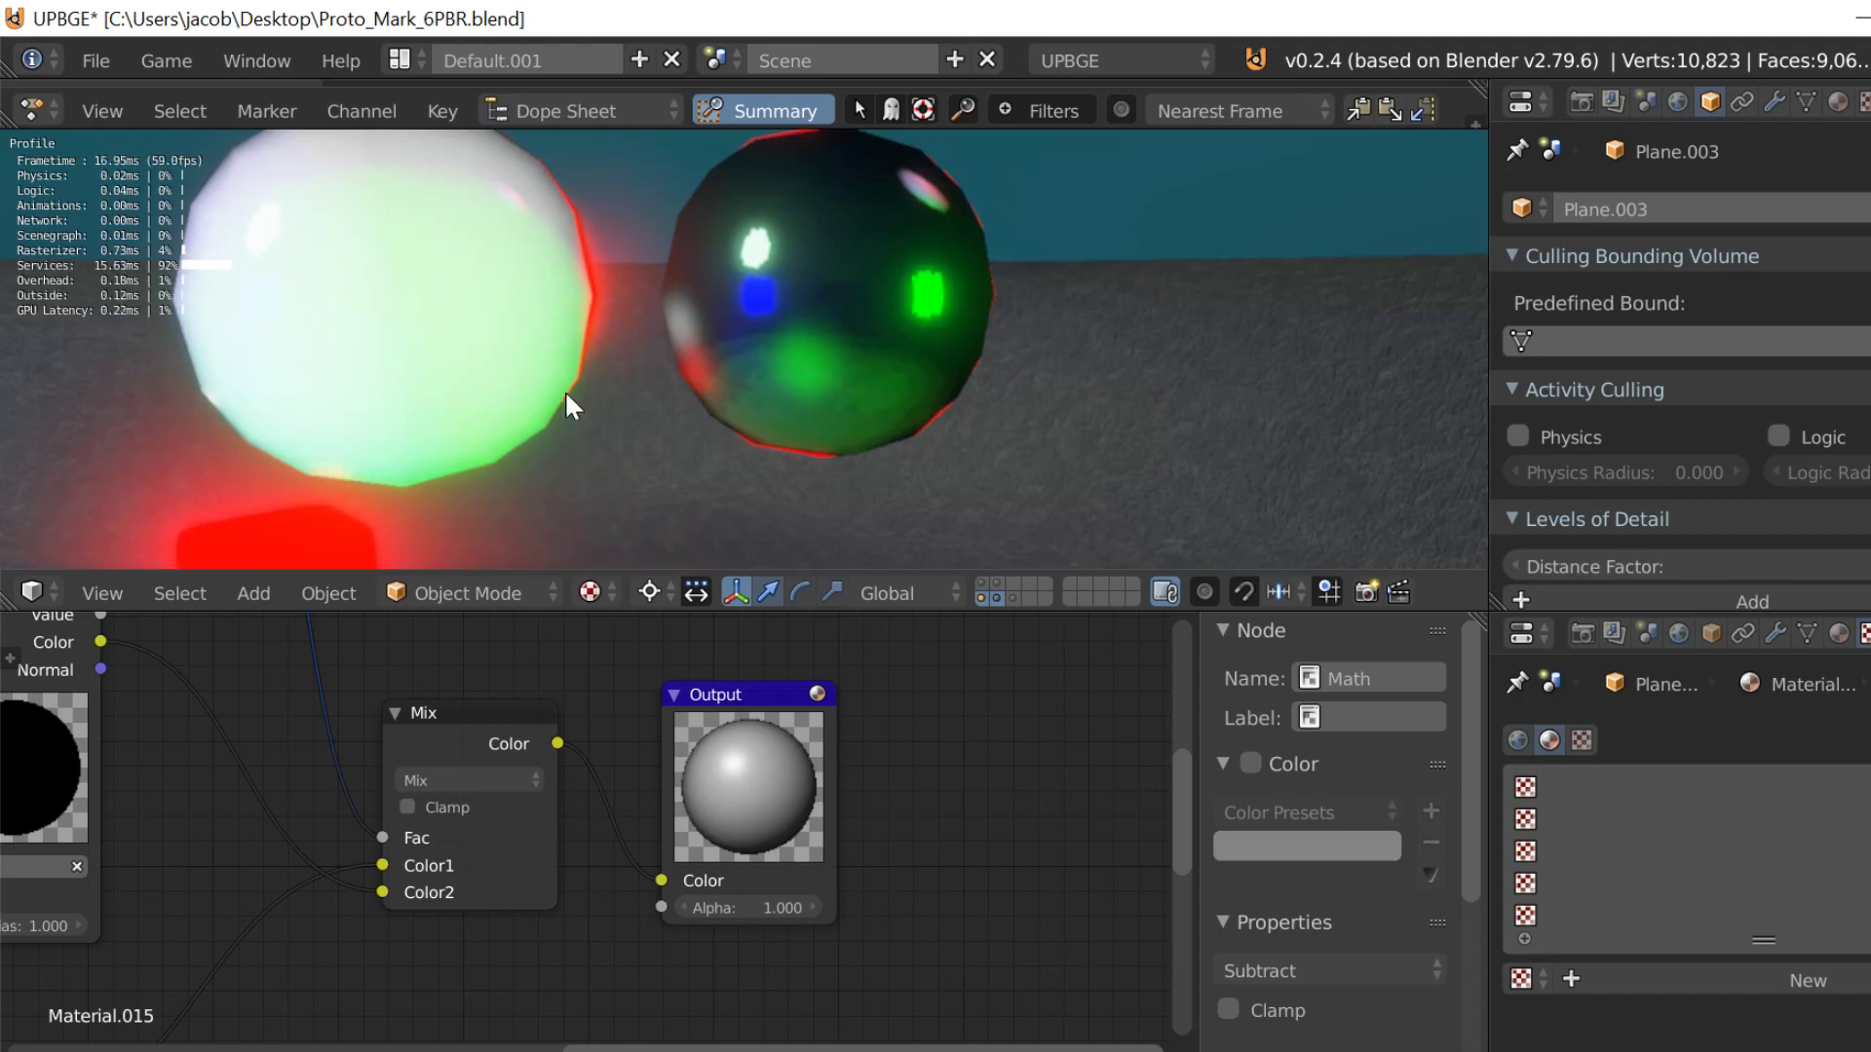
{"action": "key", "text": "Escape"}
Step: Insert another Math node on the link between the Dot Product and Subtract nodes
{"action": "scroll", "coordinate": [400, 848], "scroll_direction": "down", "scroll_amount": 1}
{"action": "middle_click_drag", "start_coordinate": [400, 848], "coordinate": [812, 1013]}
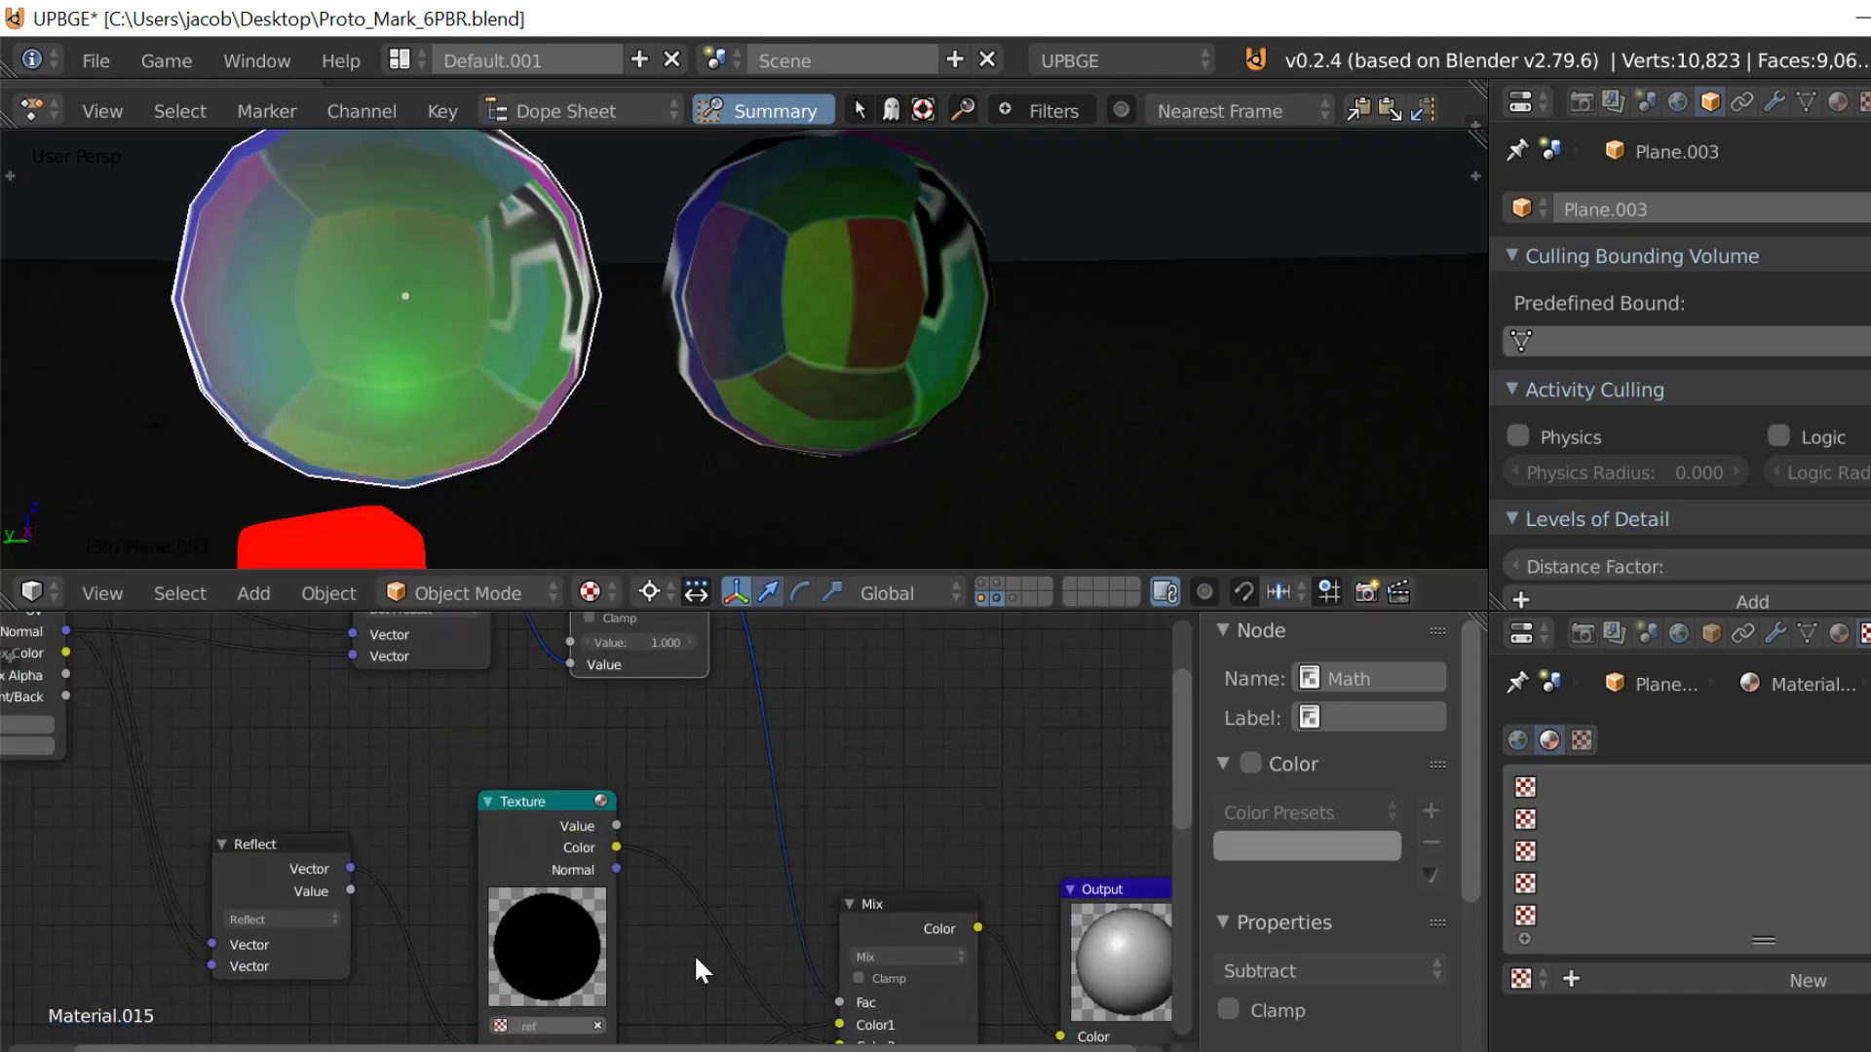
{"action": "scroll", "coordinate": [700, 964], "scroll_direction": "down", "scroll_amount": 1}
{"action": "middle_click_drag", "start_coordinate": [640, 840], "coordinate": [605, 906]}
{"action": "middle_click_drag", "start_coordinate": [591, 759], "coordinate": [569, 803]}
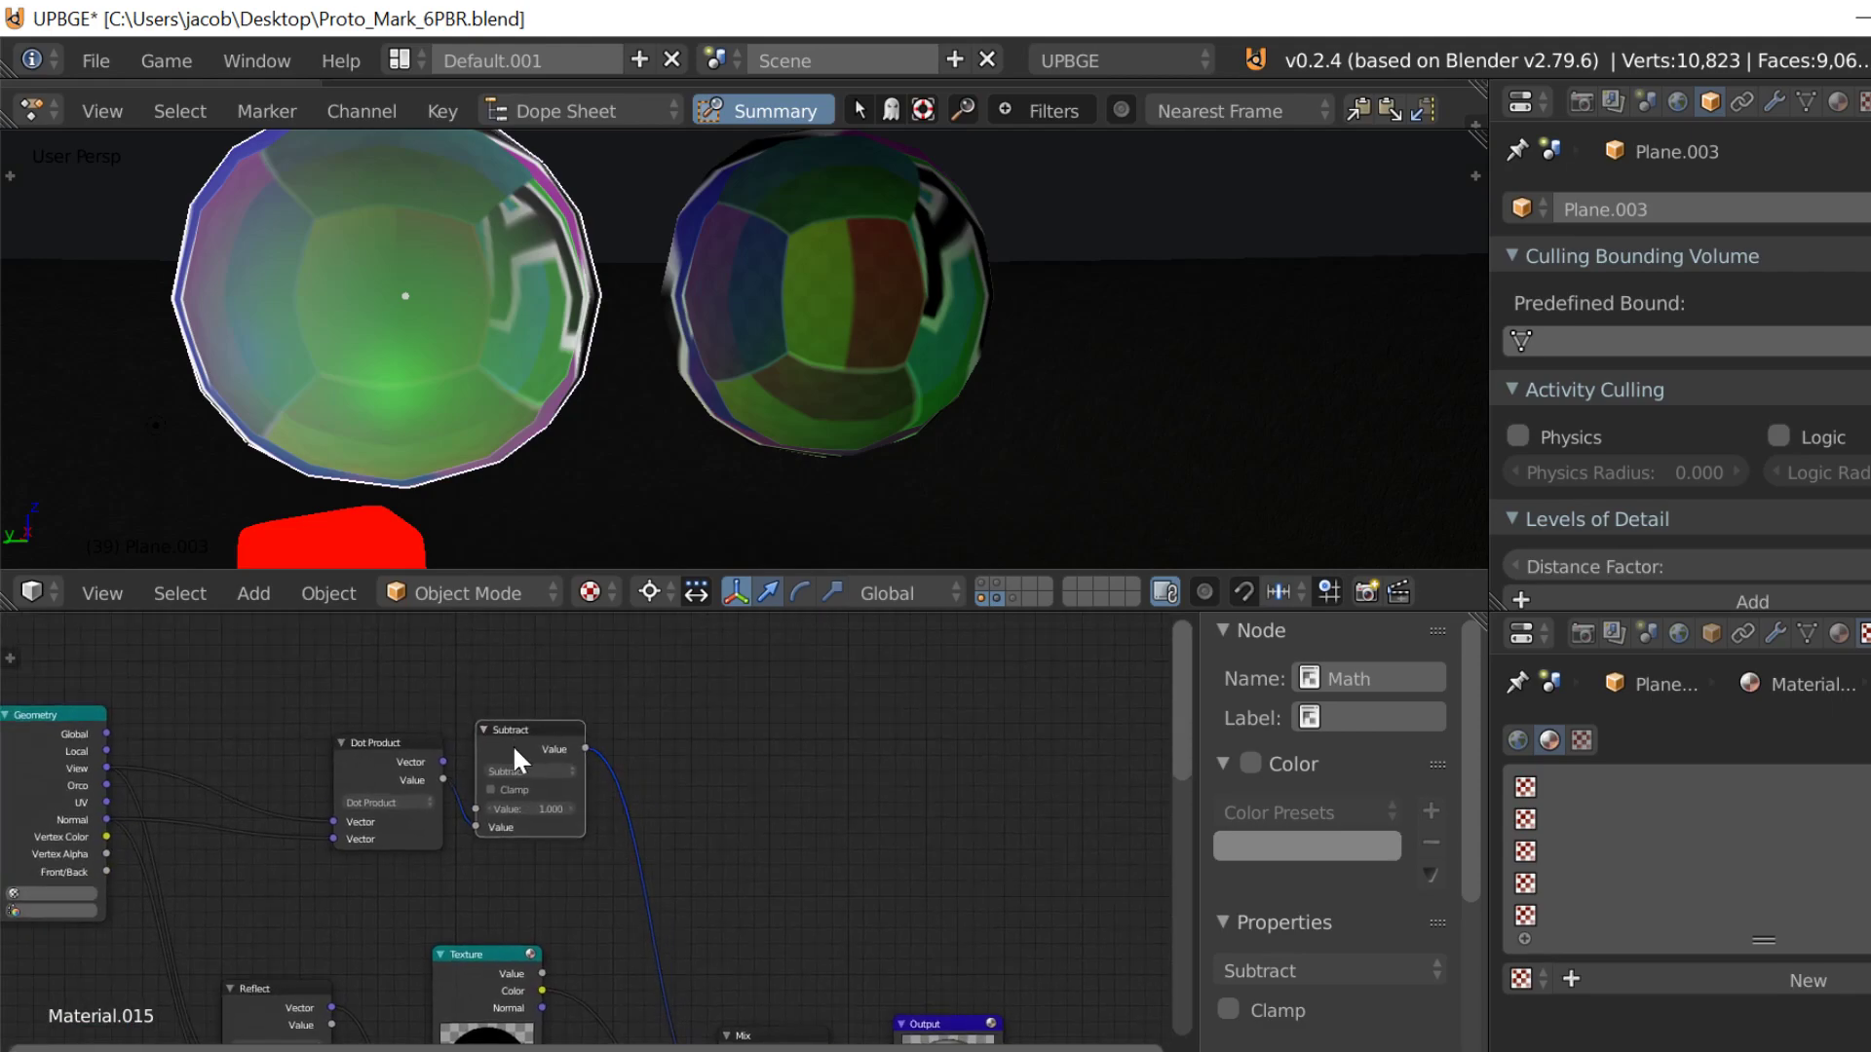
{"action": "scroll", "coordinate": [513, 744], "scroll_direction": "up", "scroll_amount": 2}
{"action": "key", "text": "shift+a"}
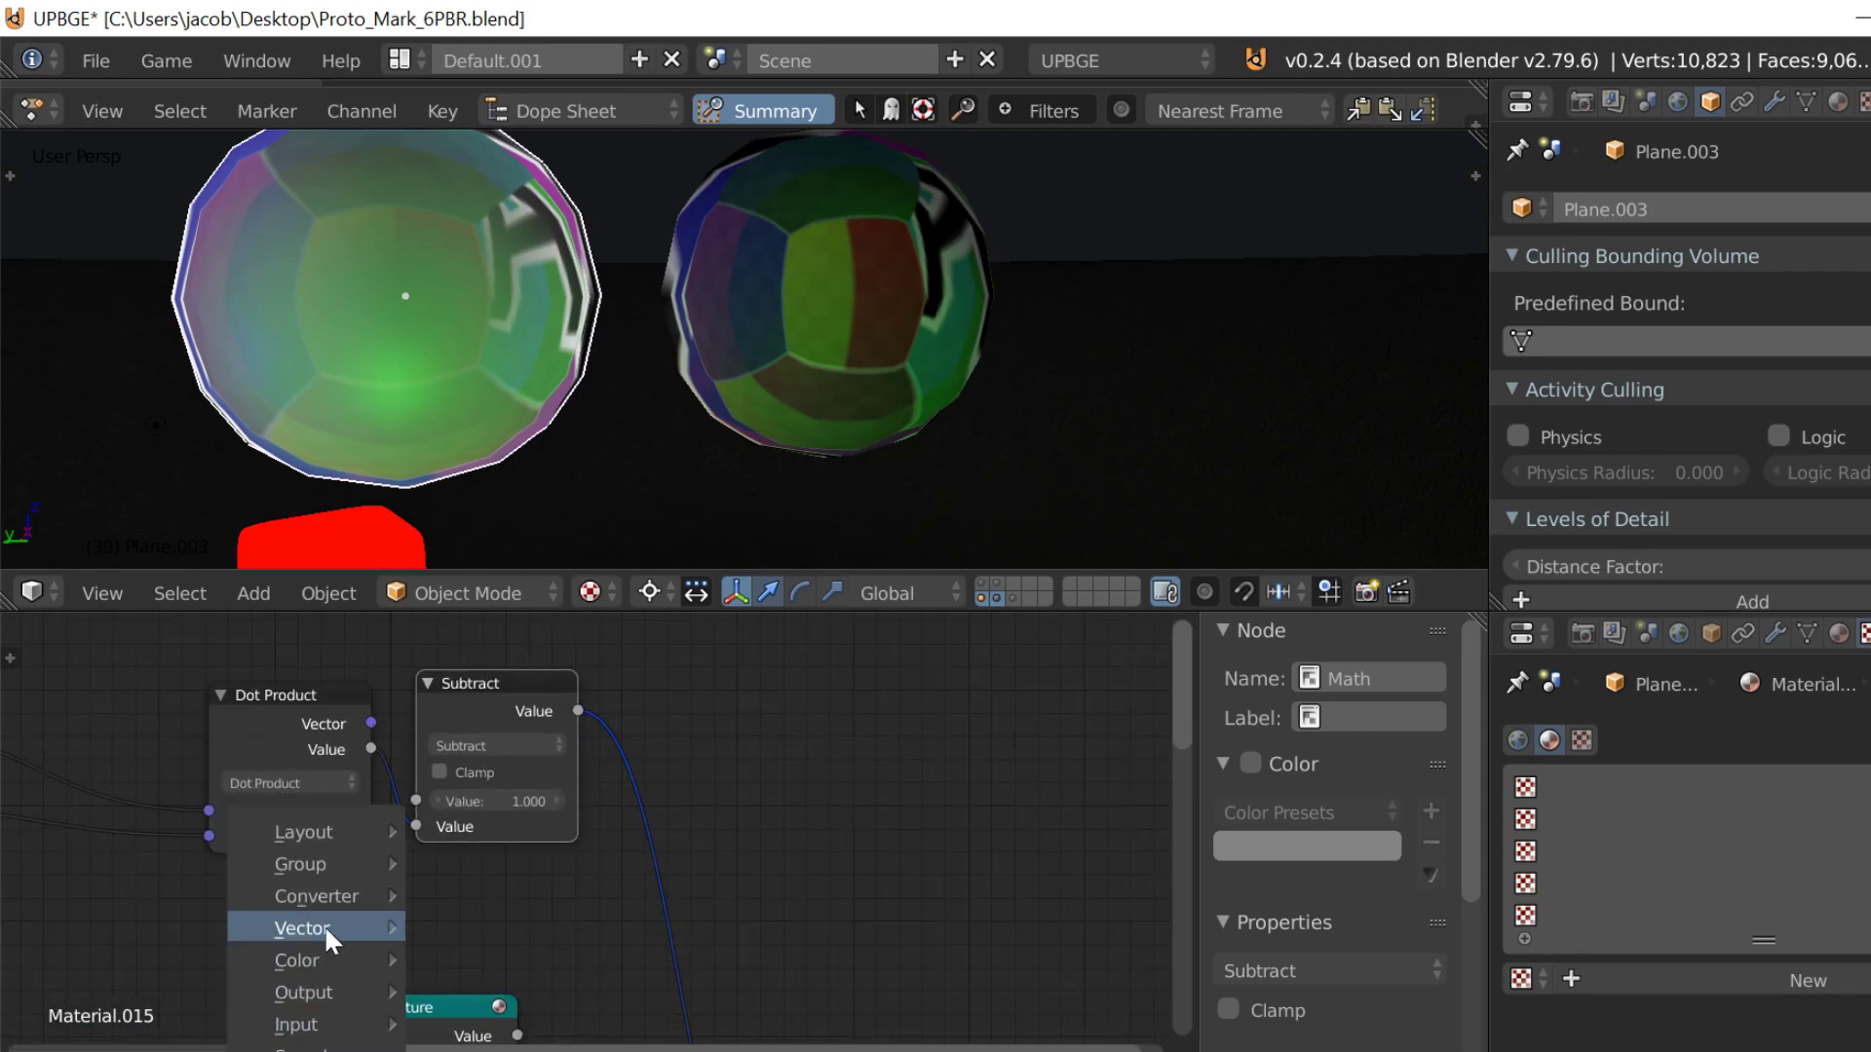
{"action": "mouse_move", "coordinate": [376, 882]}
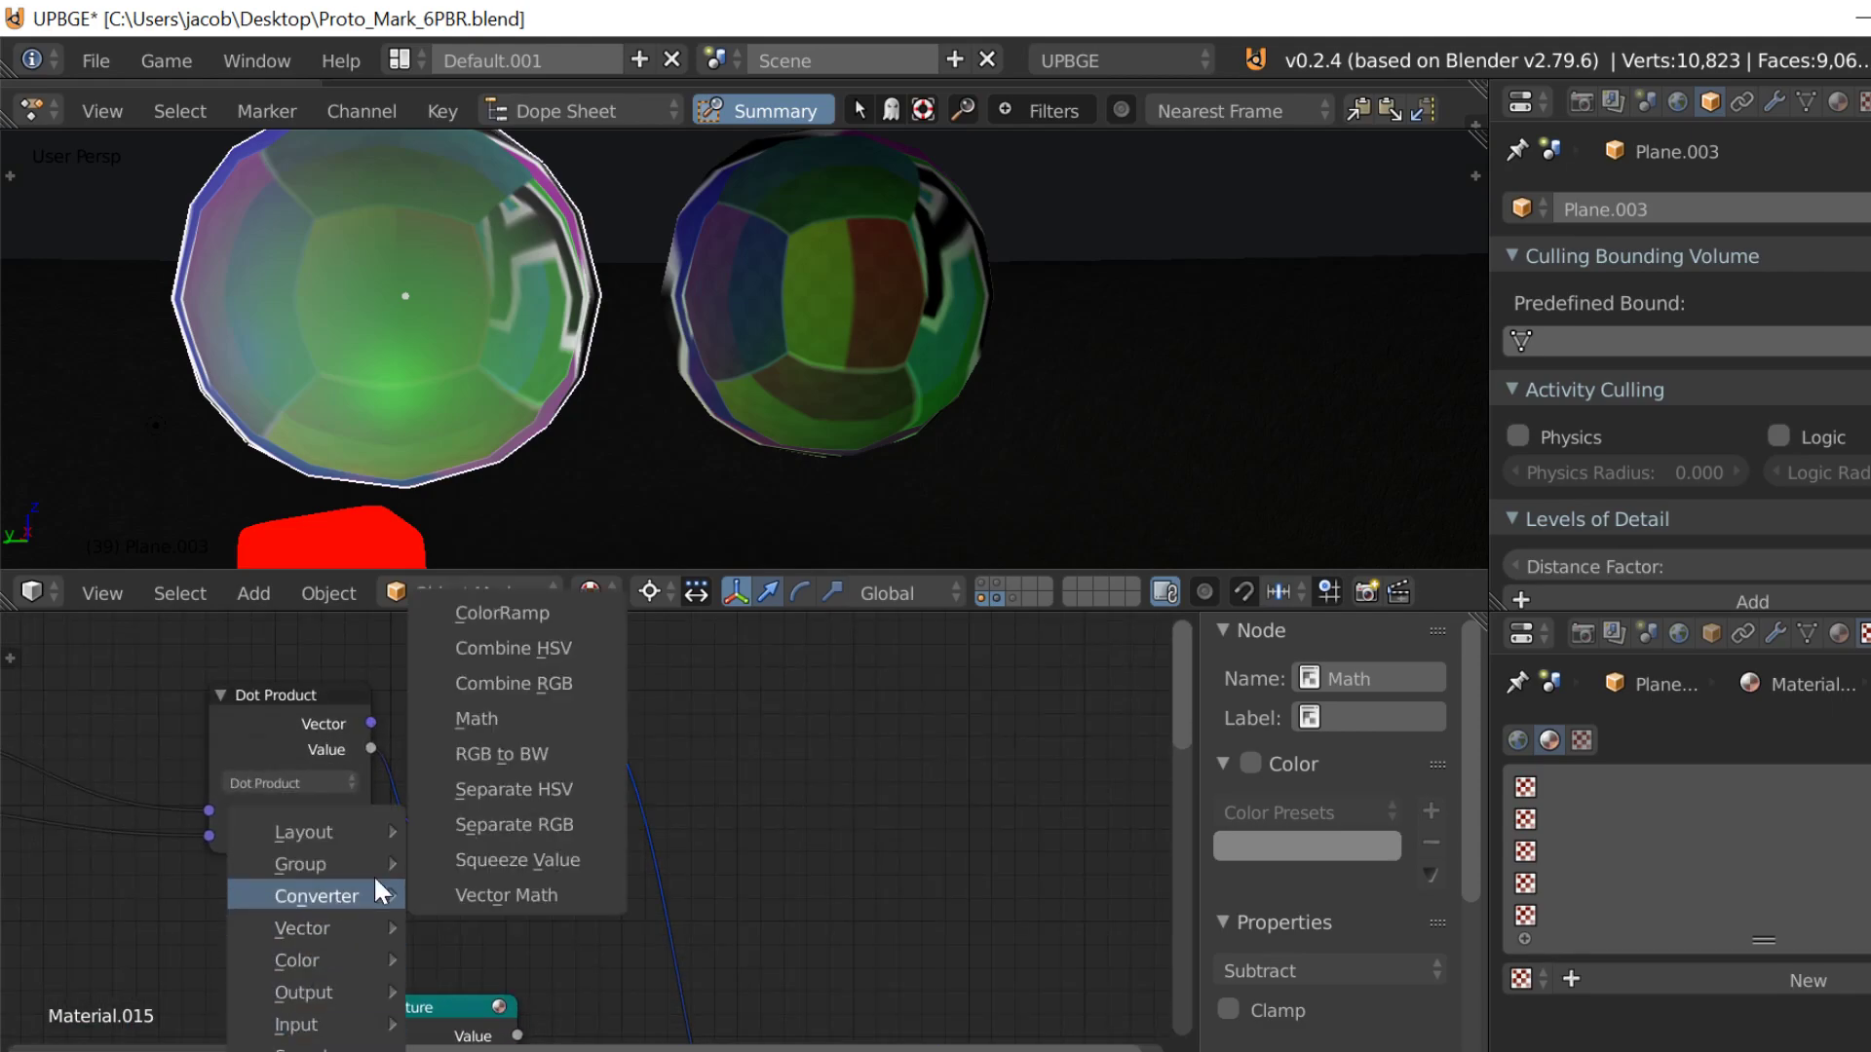
{"action": "left_click", "coordinate": [518, 721]}
{"action": "left_click", "coordinate": [454, 745]}
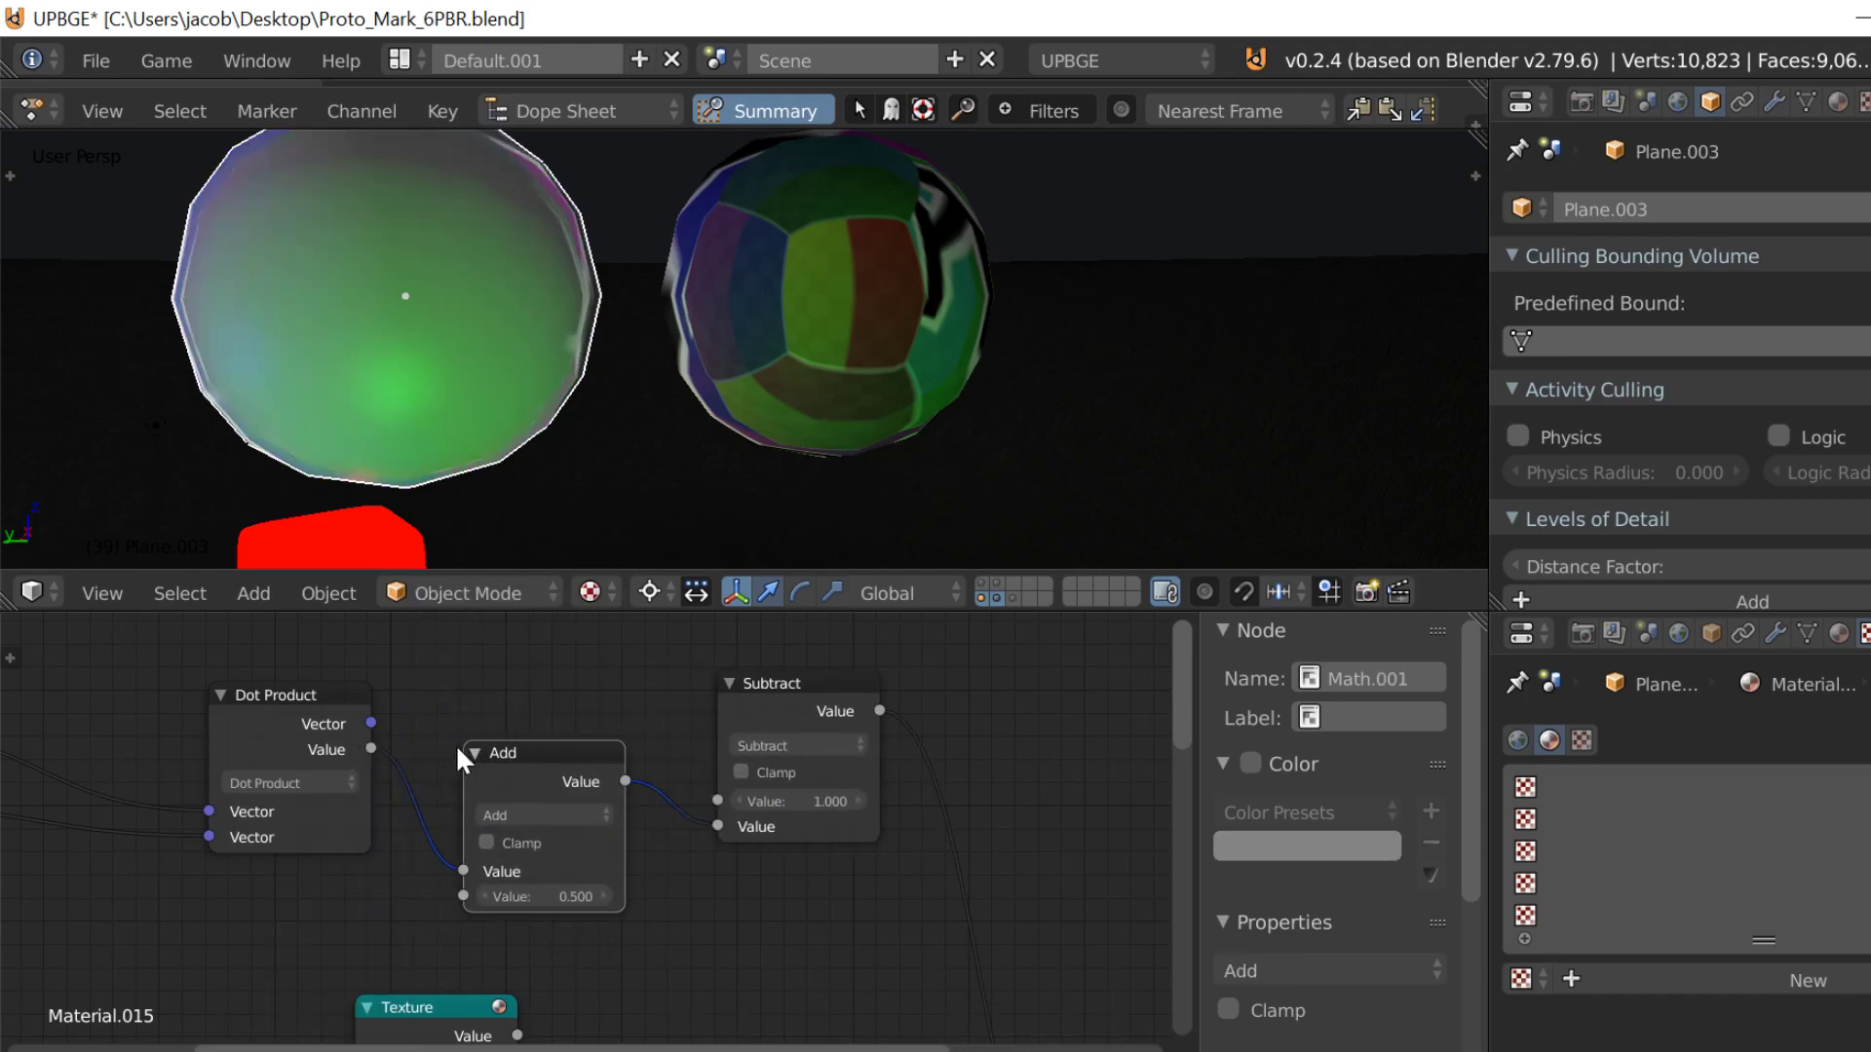
Step: Set the new Math node's operation to Multiply and its second value to 2
{"action": "left_click", "coordinate": [551, 812]}
{"action": "left_click", "coordinate": [552, 737]}
{"action": "left_click", "coordinate": [544, 896]}
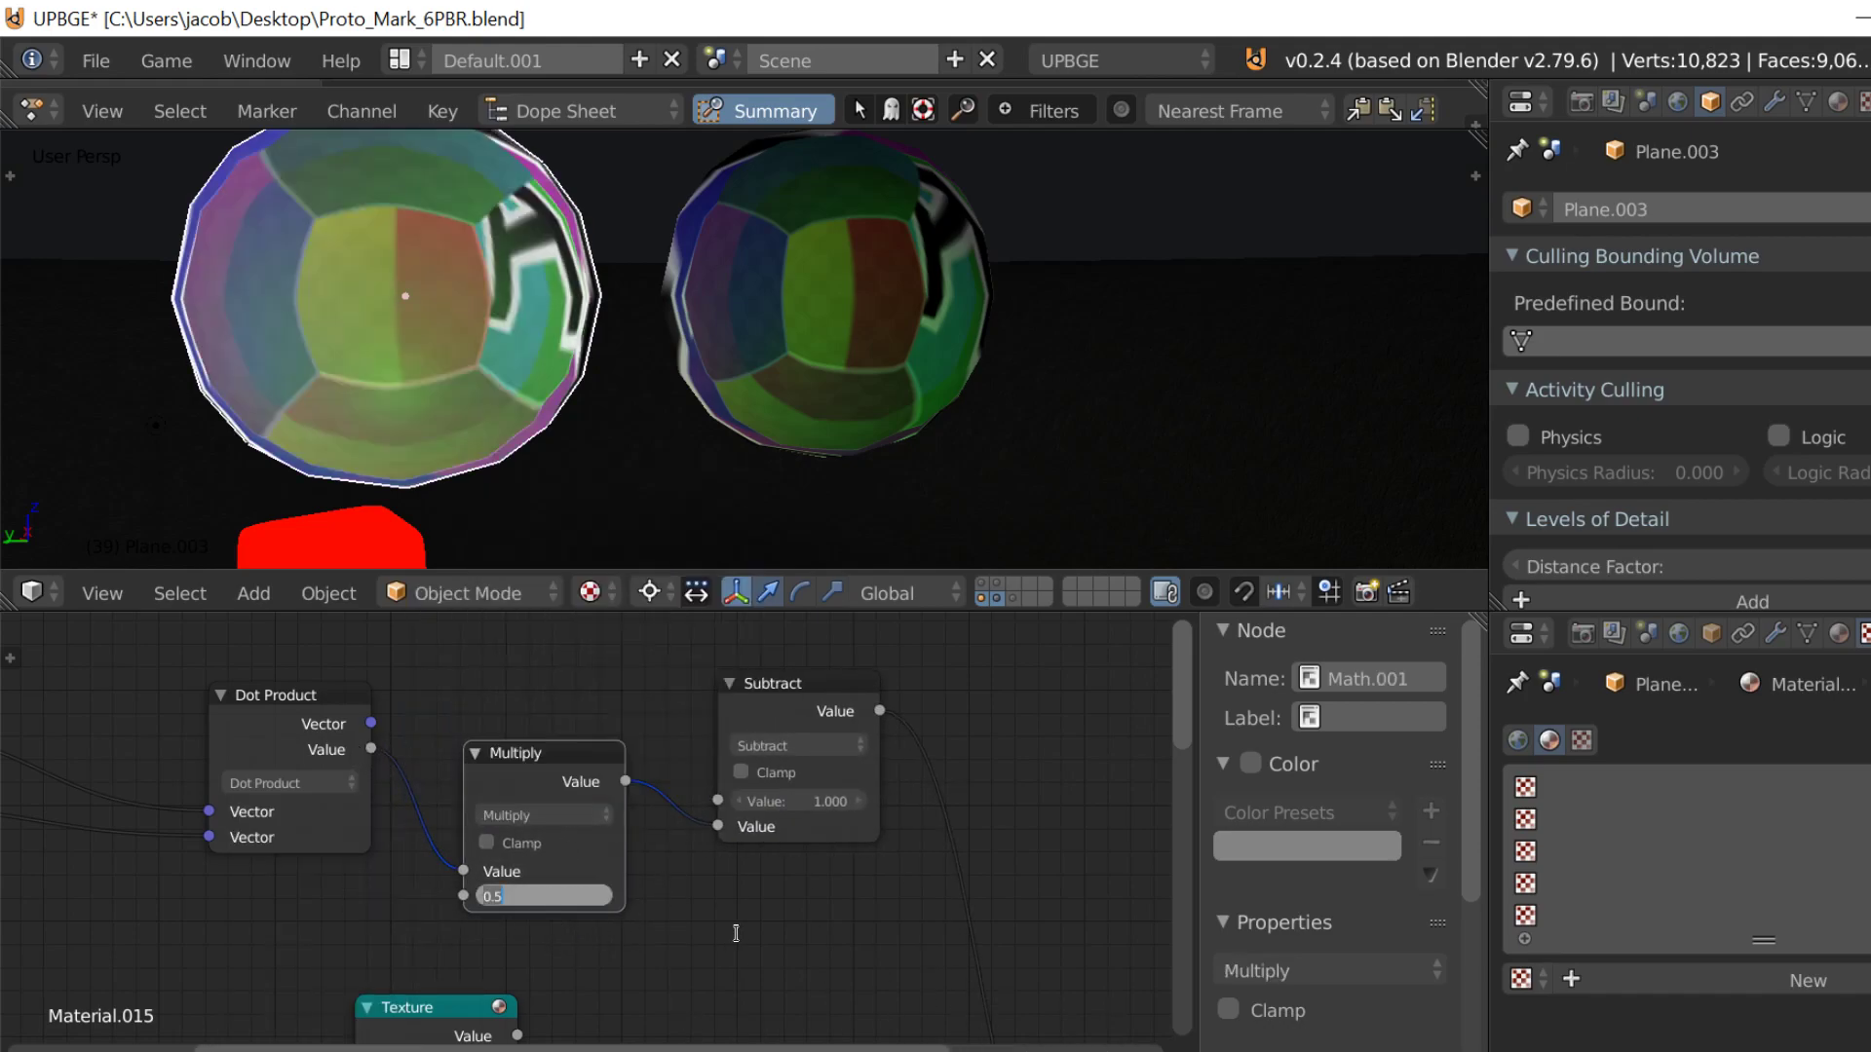
{"action": "type", "text": "2"}
{"action": "key", "text": "Return"}
Step: Try a Multiply value of 0.1 and test the reflection in the game engine
{"action": "left_click", "coordinate": [539, 897]}
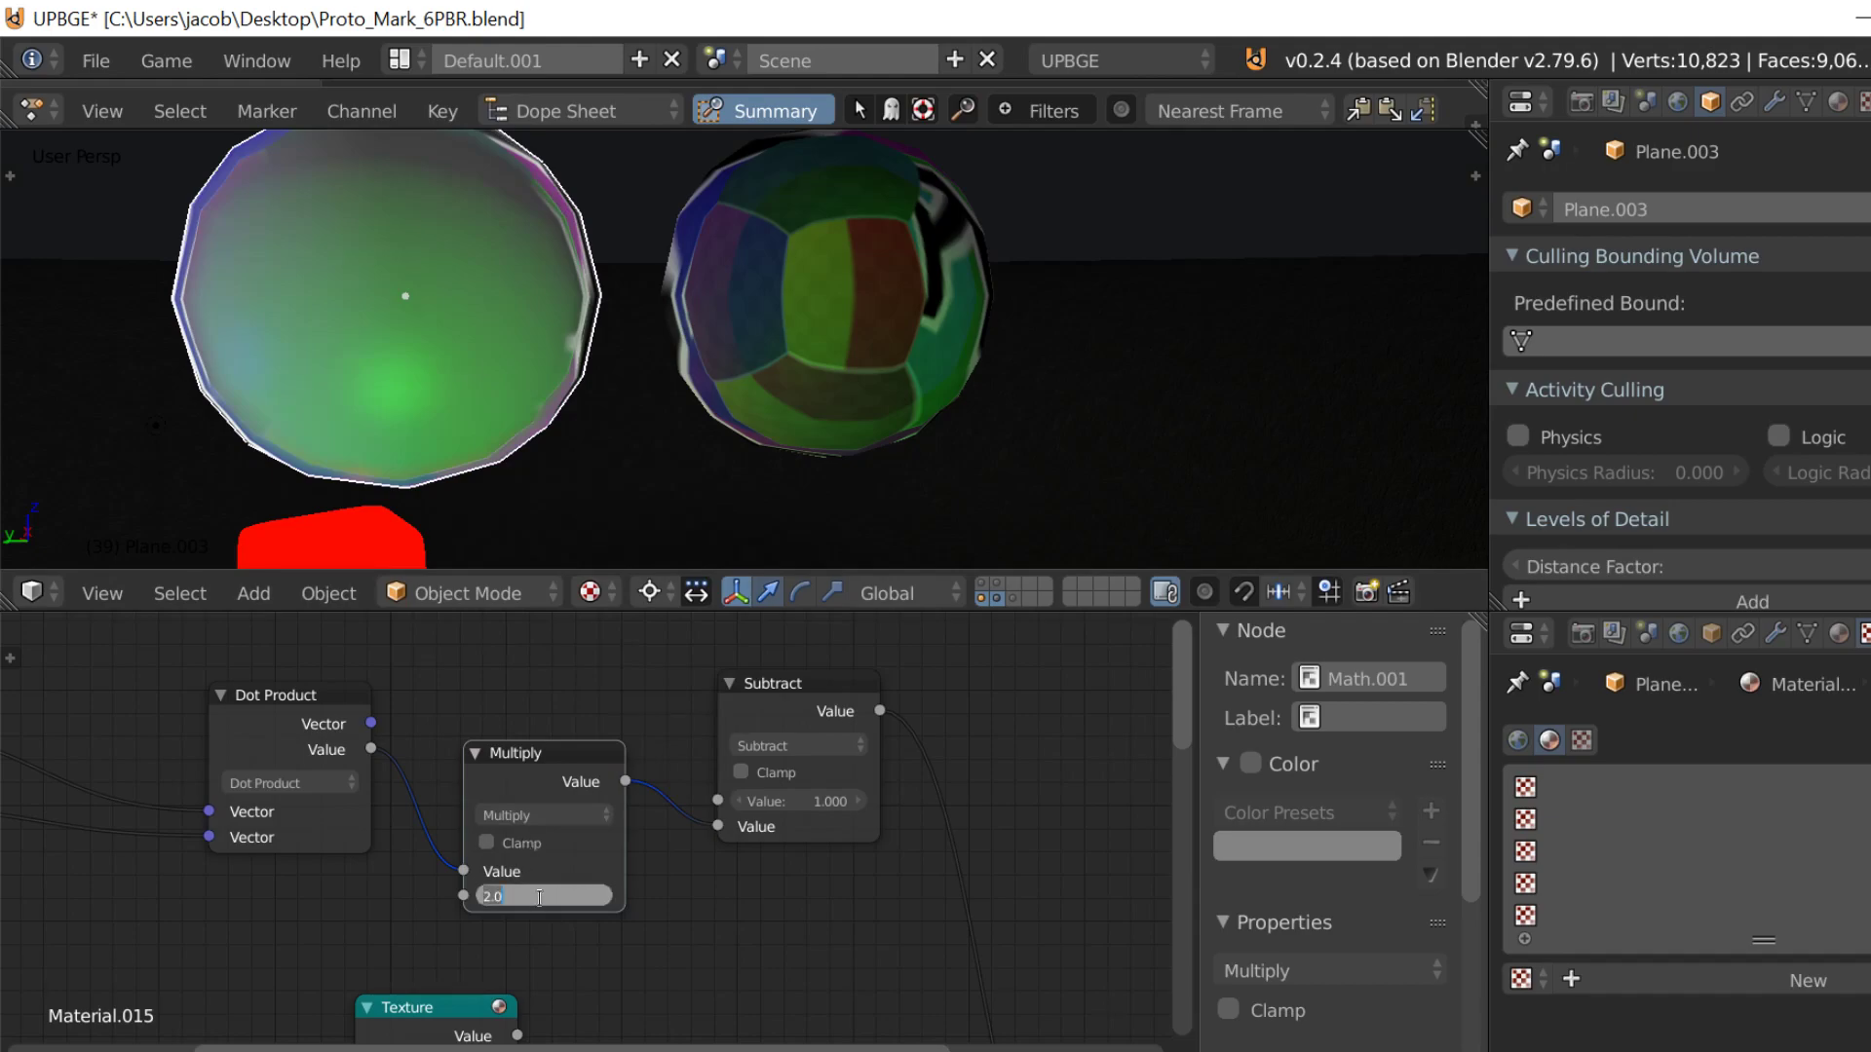
{"action": "type", "text": "0.1"}
{"action": "key", "text": "Return"}
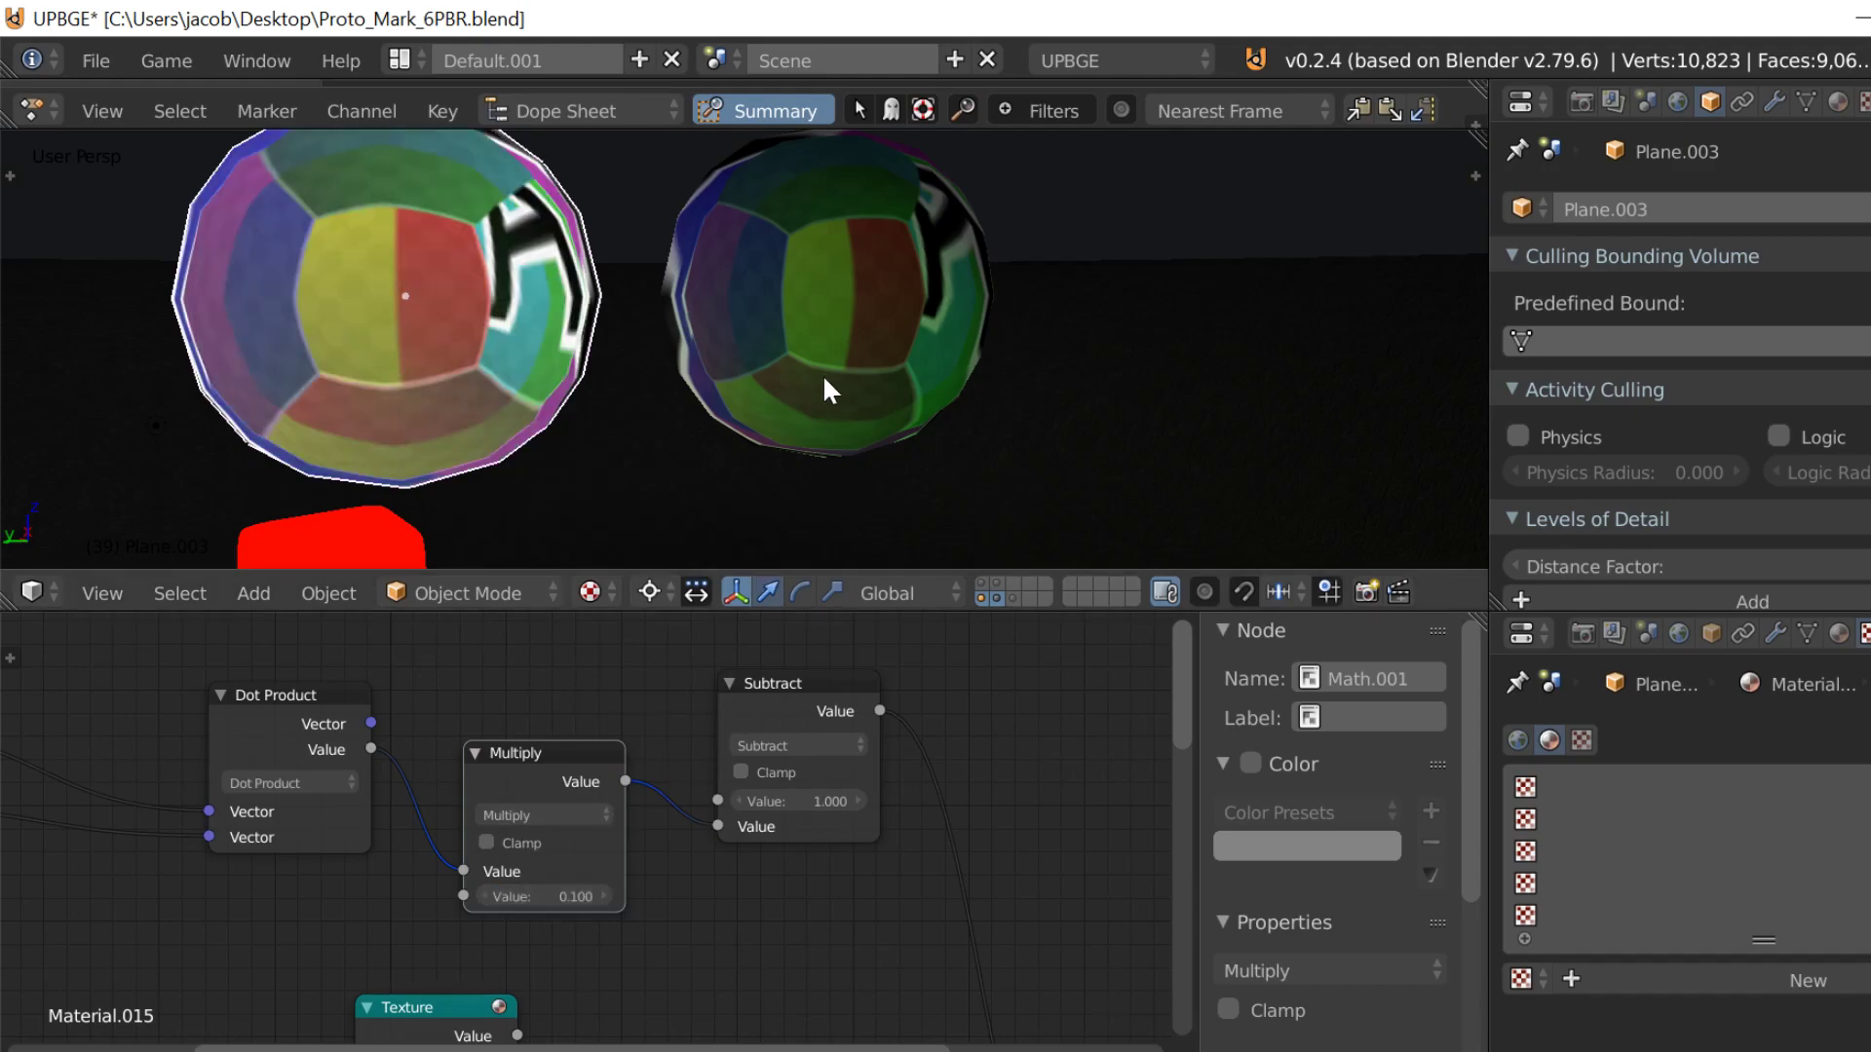
{"action": "key", "text": "p"}
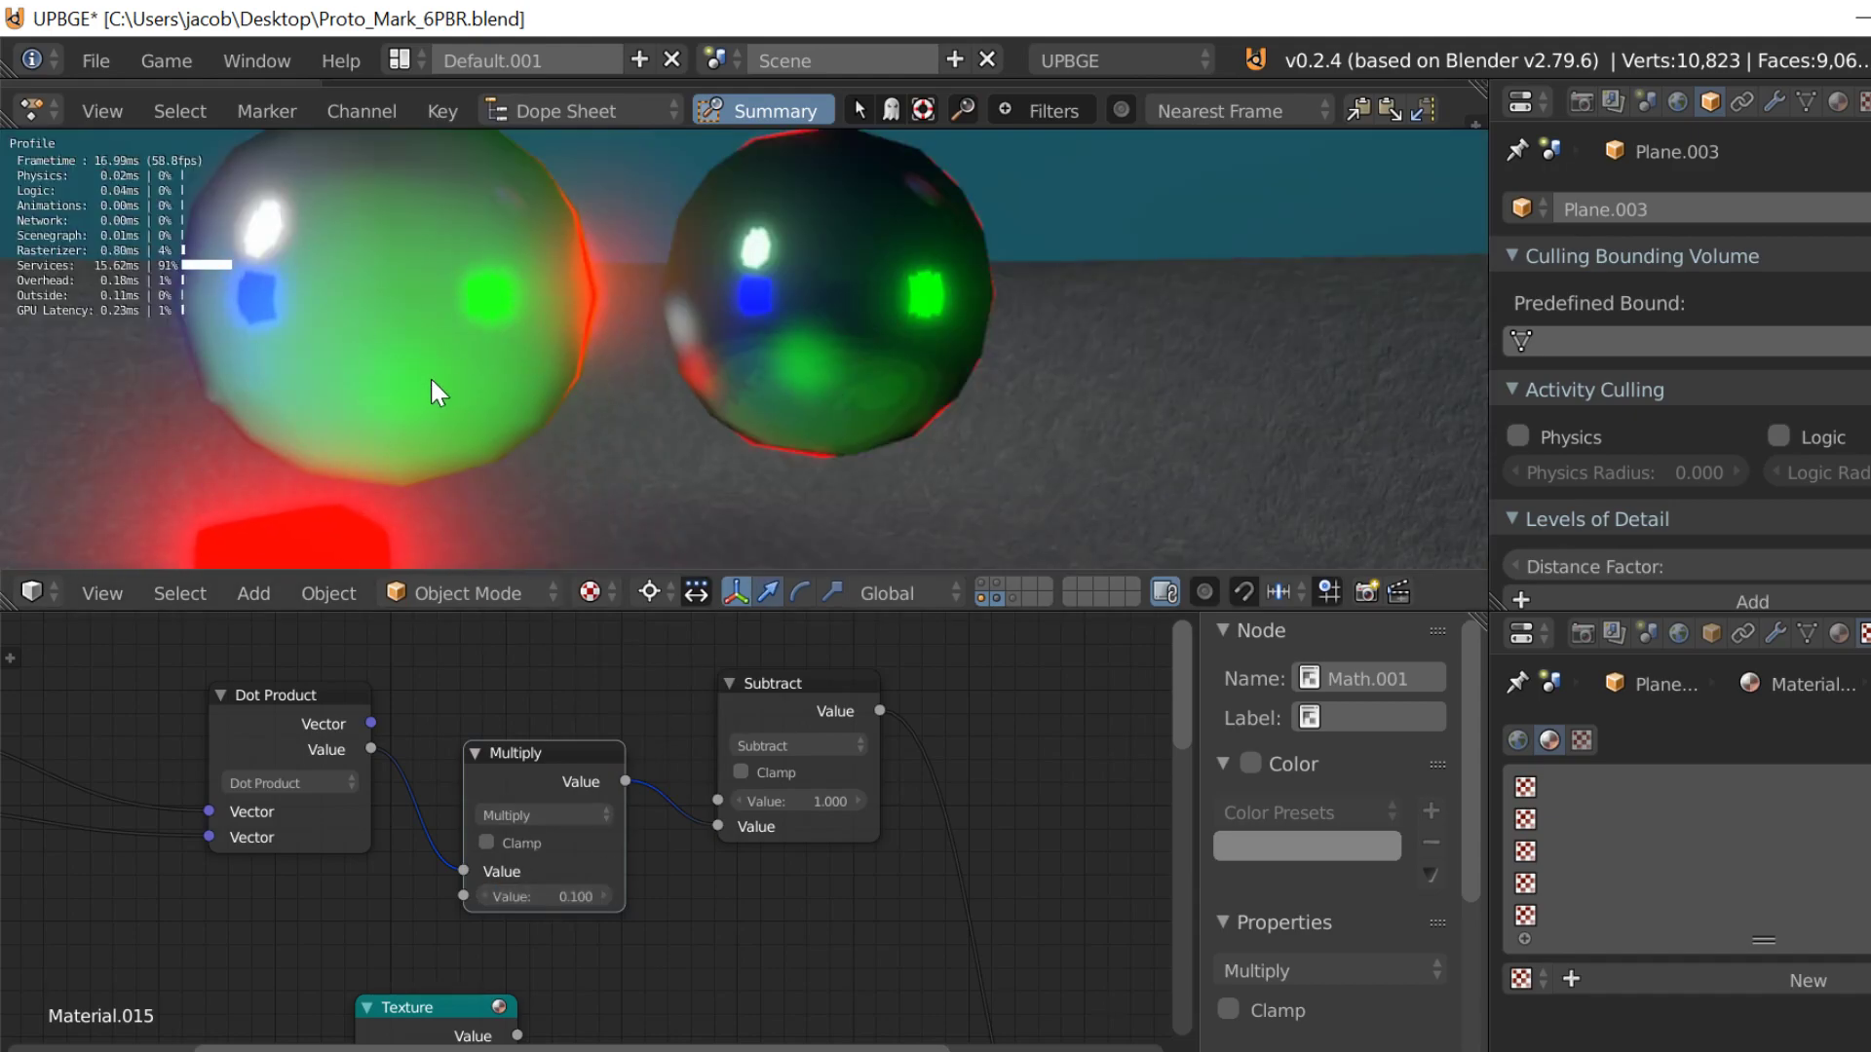
{"action": "key", "text": "Escape"}
Step: Try a Multiply value of 0.5 and run the game engine again to compare
{"action": "key", "text": "Return"}
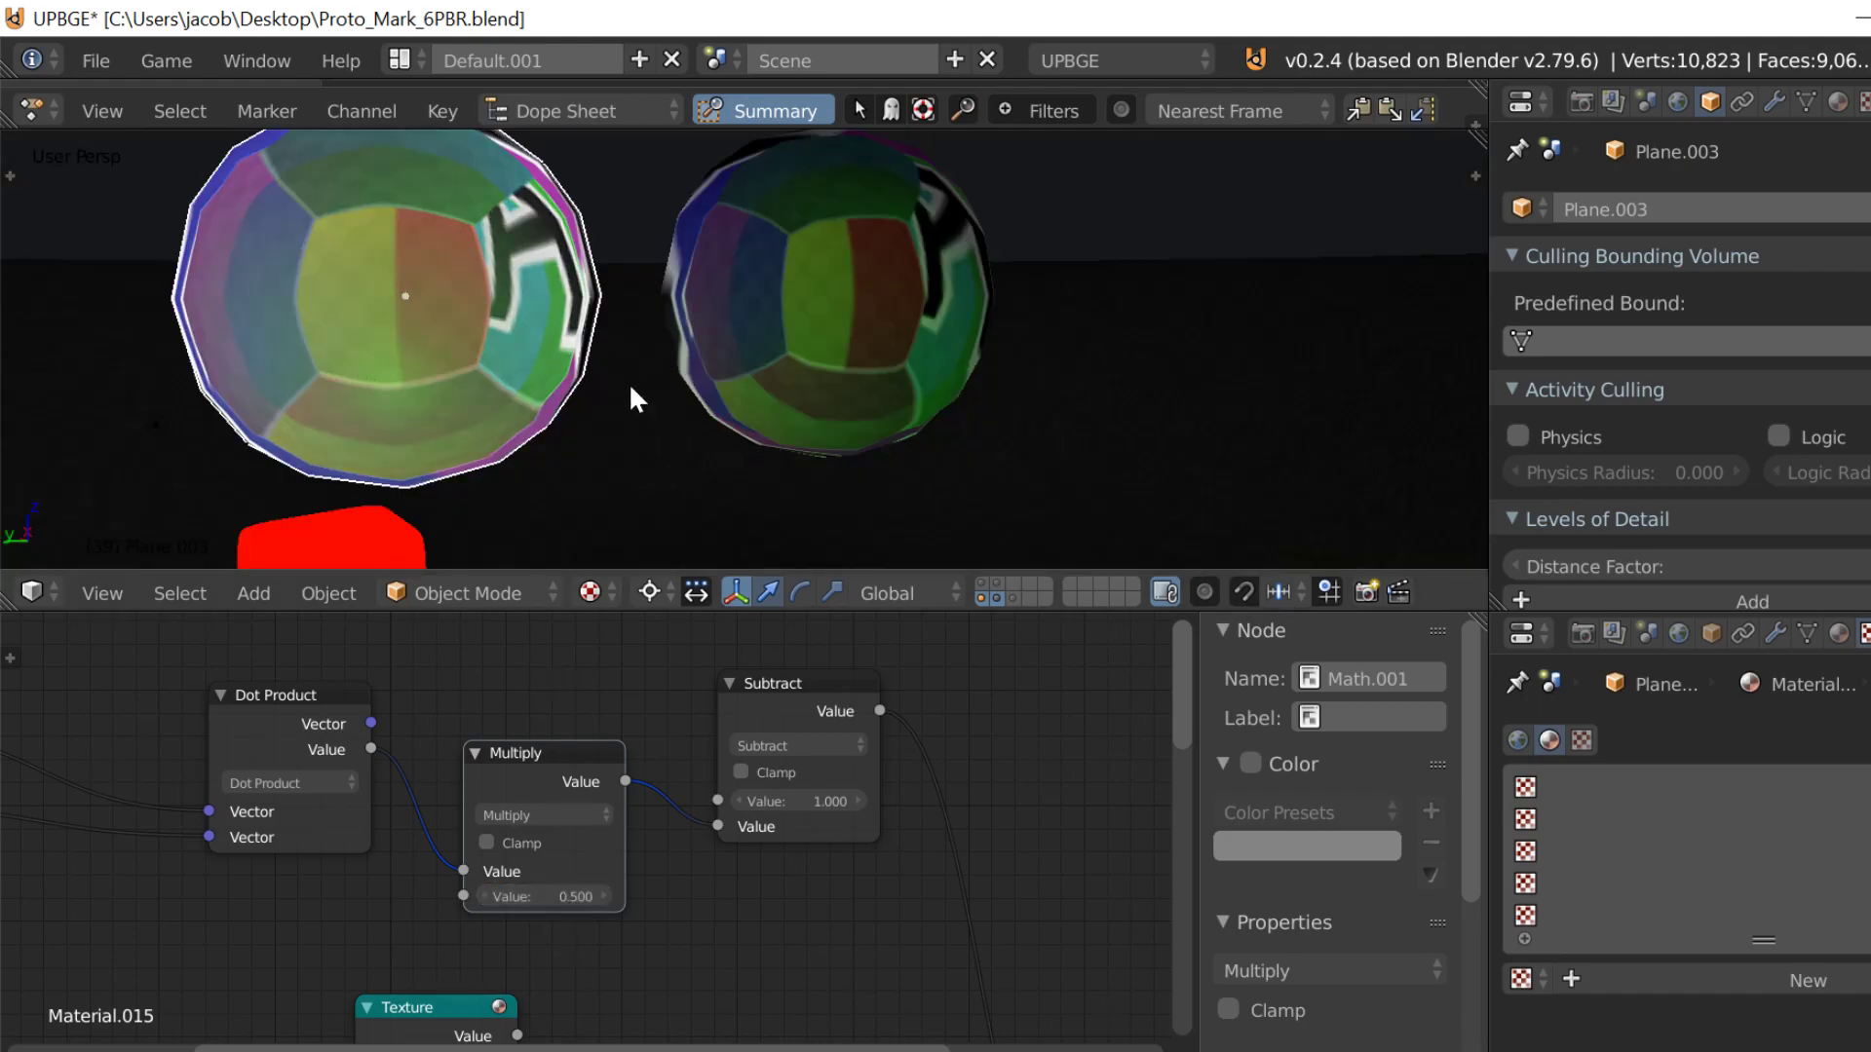
{"action": "key", "text": "p"}
{"action": "key", "text": "Escape"}
Step: Set the Multiply node's second value to 0.25 and check both spheres in the game engine
{"action": "left_click", "coordinate": [551, 896]}
{"action": "type", "text": "2"}
{"action": "type", "text": "0.25"}
{"action": "key", "text": "Return"}
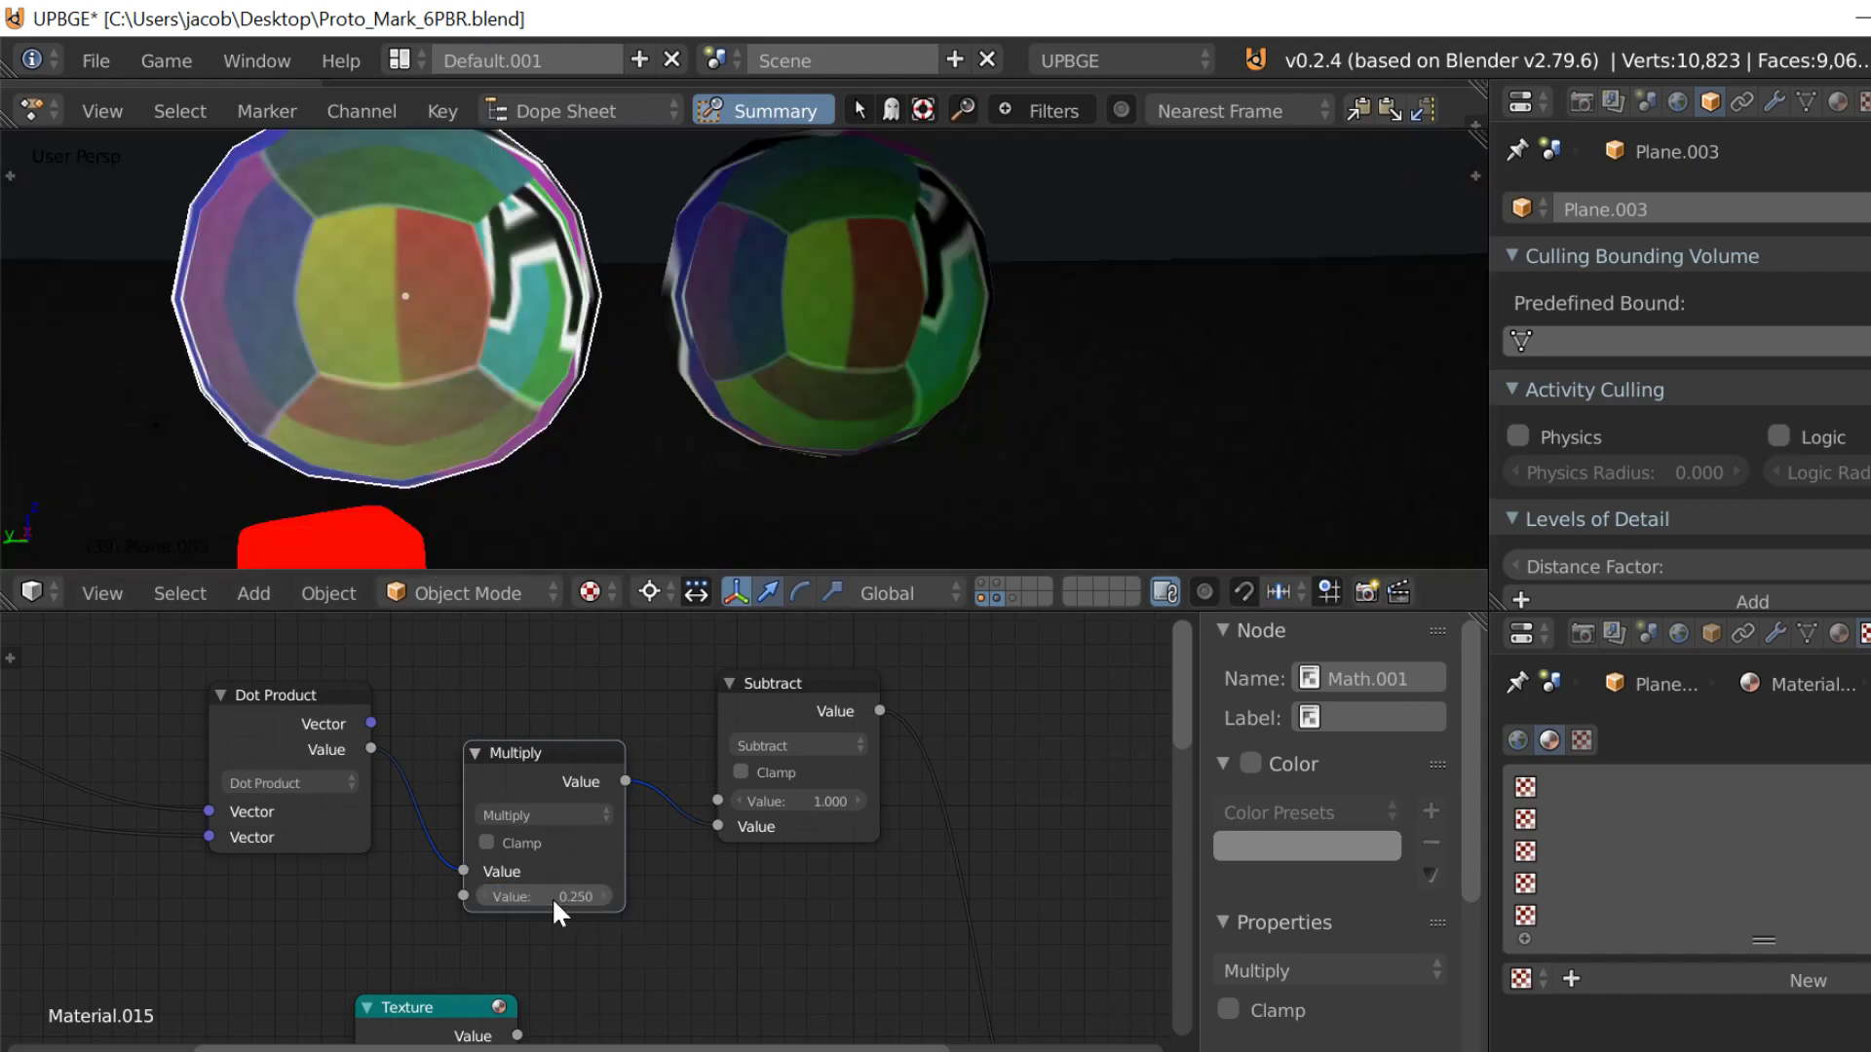
{"action": "key", "text": "p"}
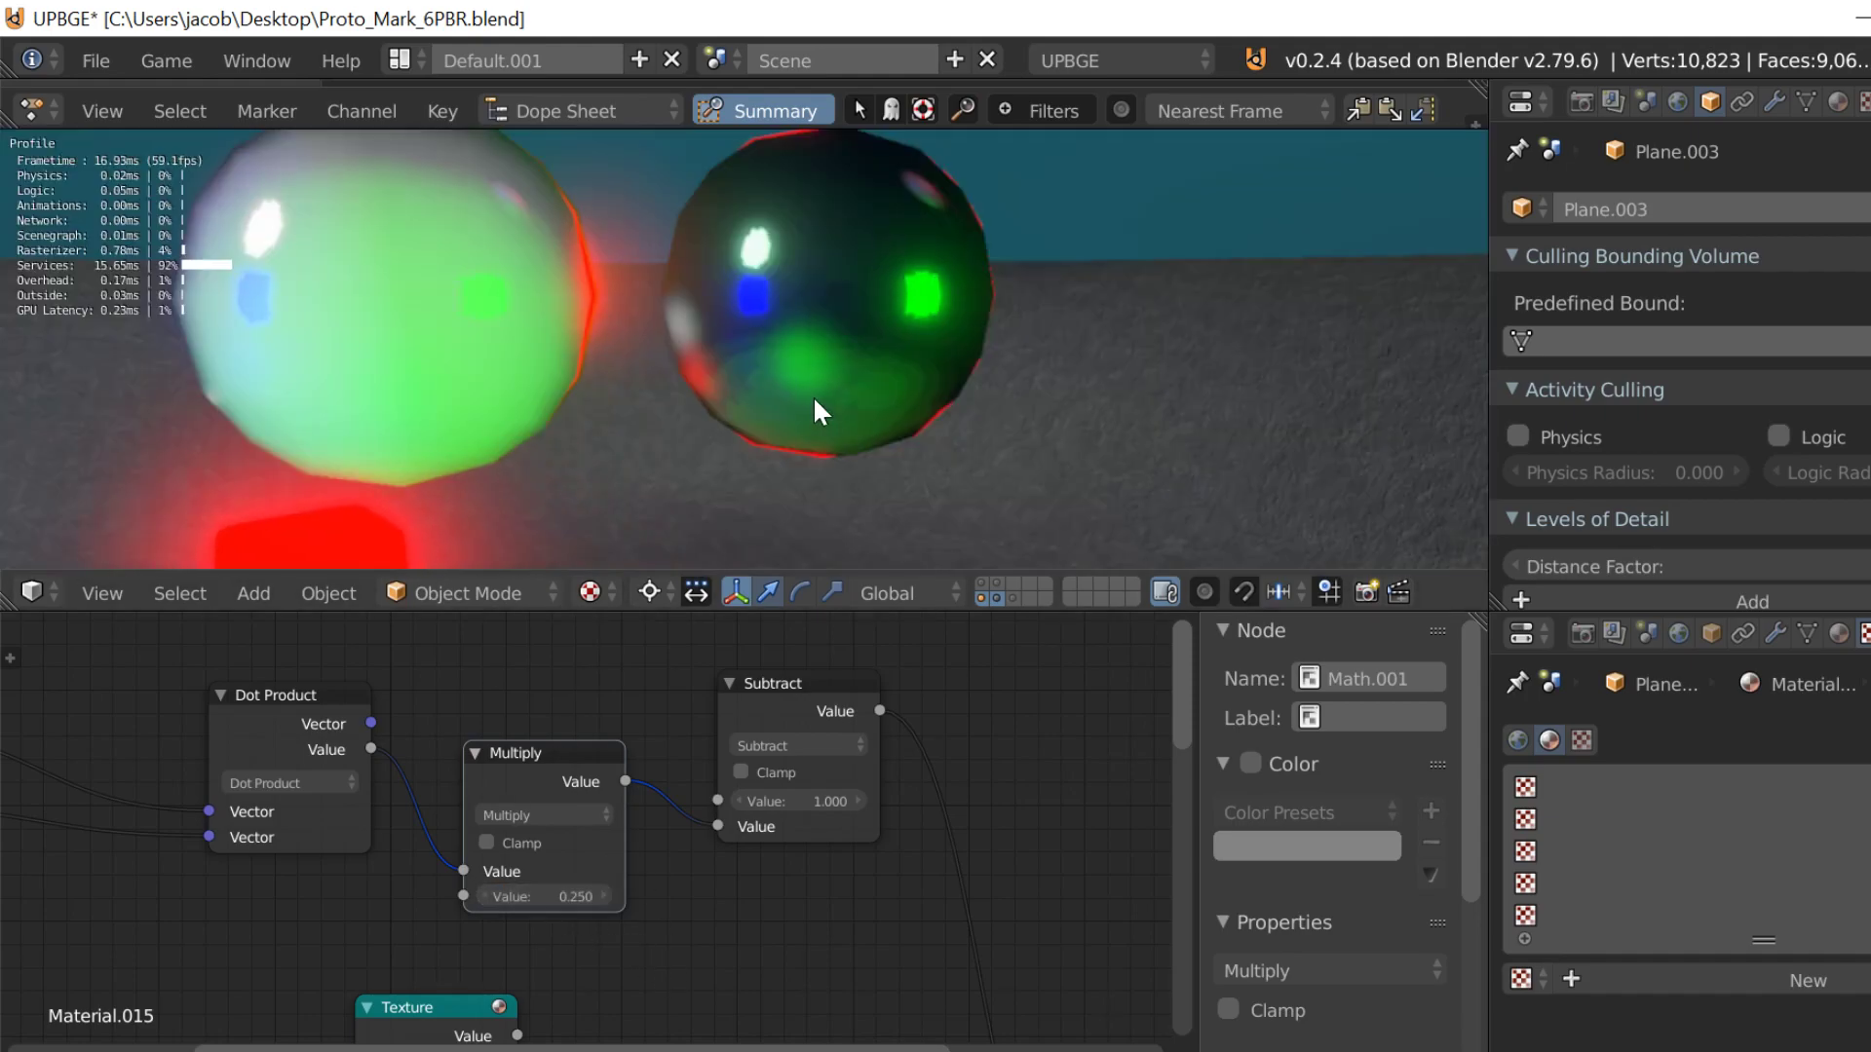
{"action": "key", "text": "Escape"}
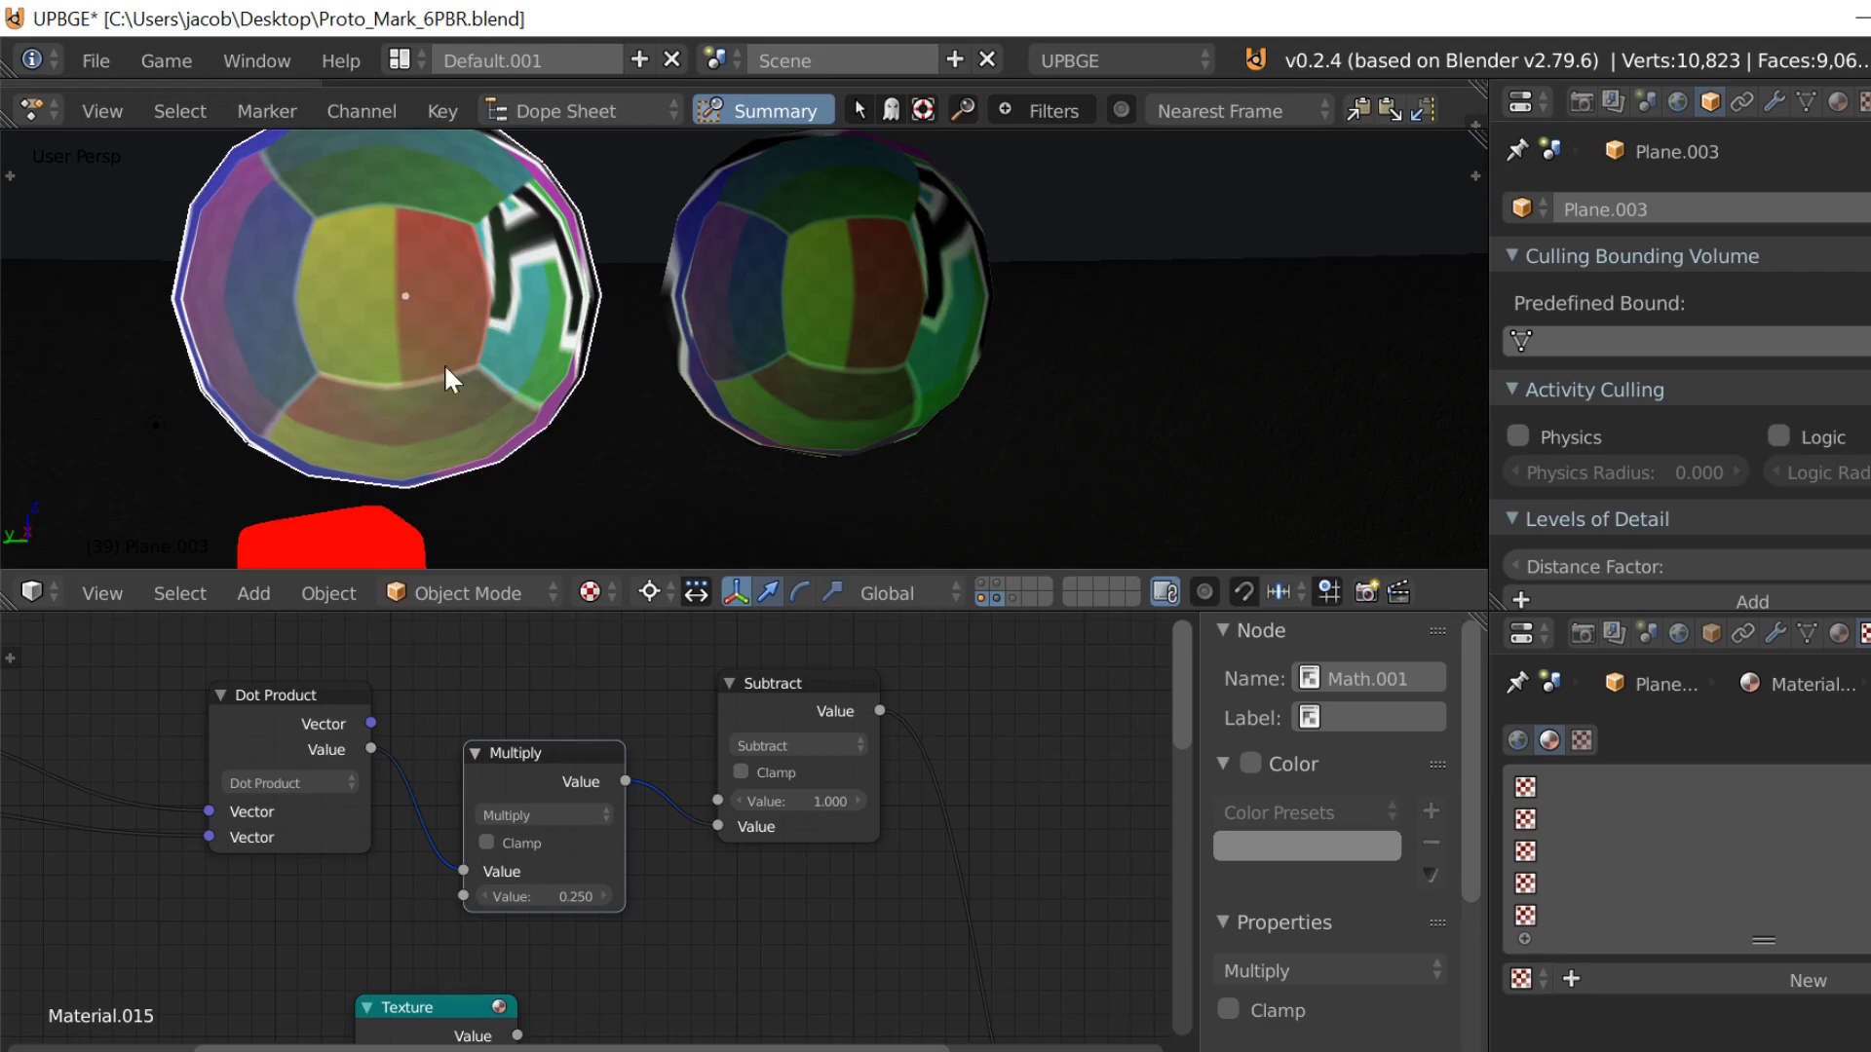
Step: Change the Material node's diffuse Color to purple, with R 0.575, G 0.000 and B 0.800
{"action": "scroll", "coordinate": [576, 770], "scroll_direction": "down", "scroll_amount": 4}
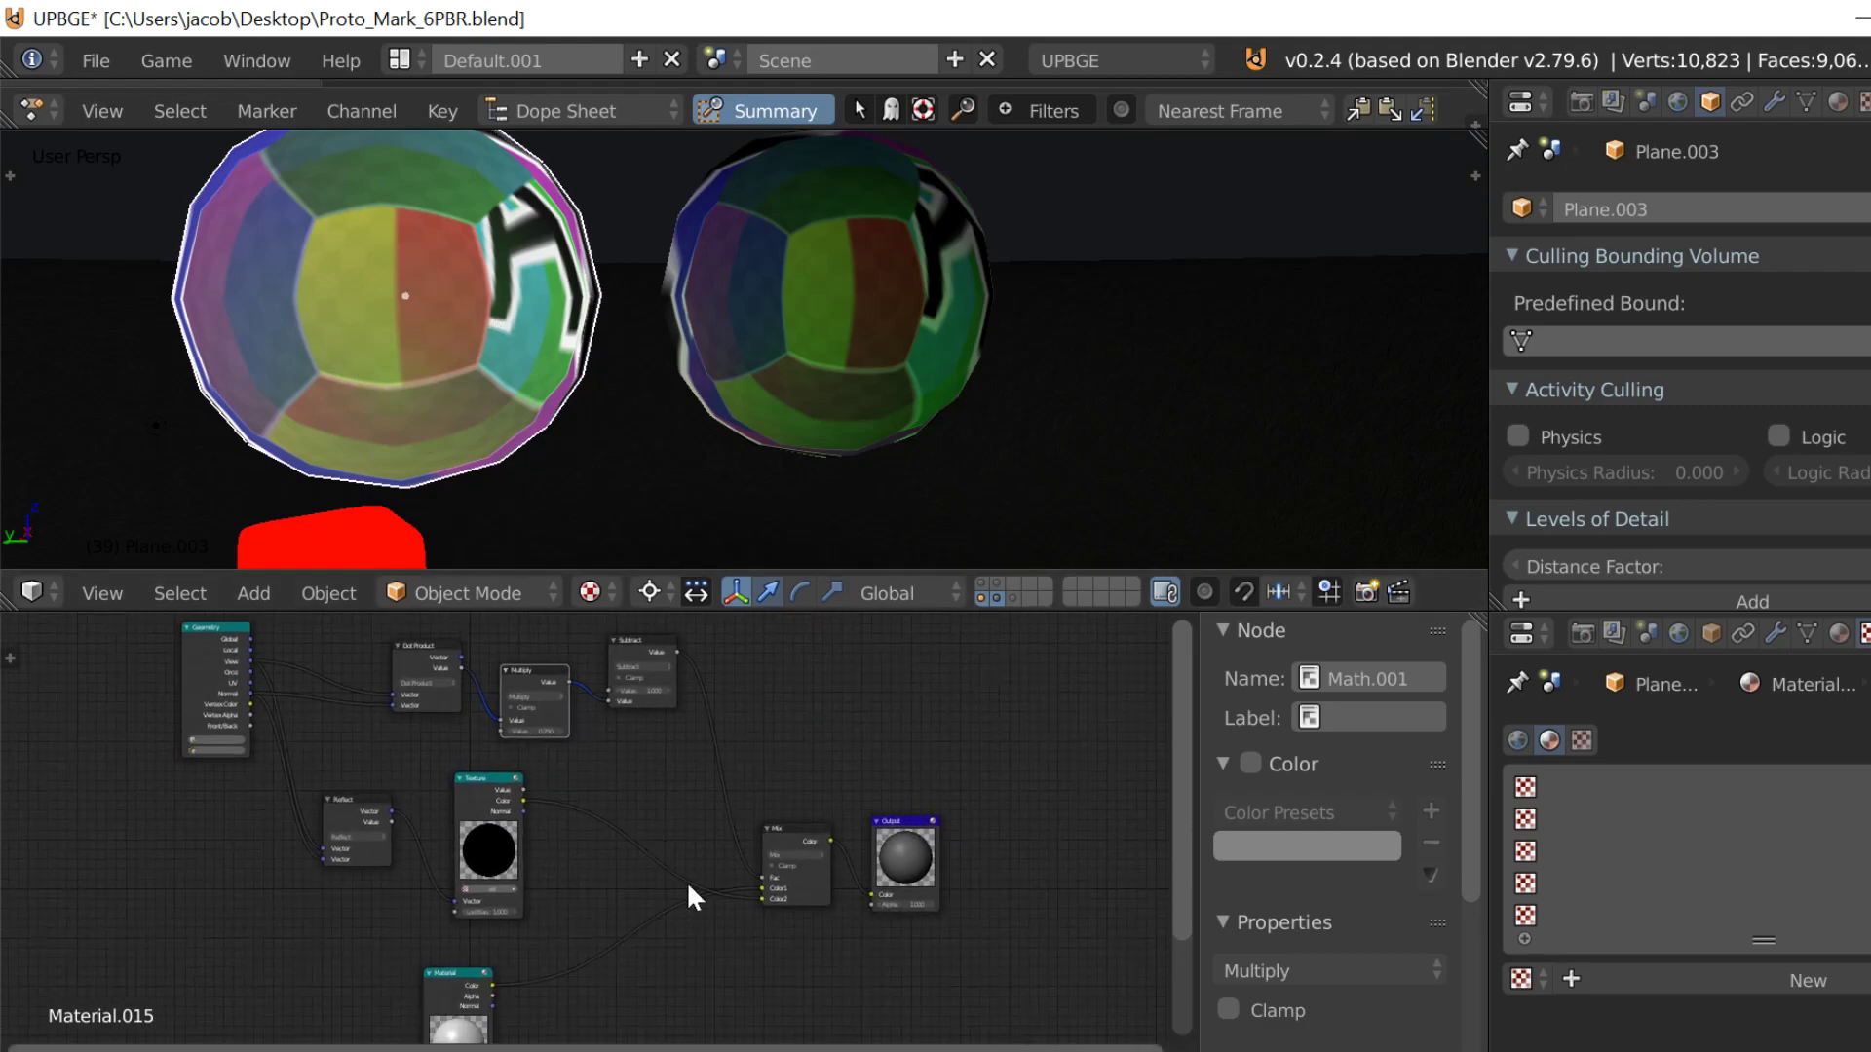
{"action": "middle_click_drag", "start_coordinate": [682, 880], "coordinate": [877, 687]}
{"action": "scroll", "coordinate": [831, 815], "scroll_direction": "up", "scroll_amount": 5}
{"action": "middle_click_drag", "start_coordinate": [789, 838], "coordinate": [584, 638]}
{"action": "scroll", "coordinate": [468, 961], "scroll_direction": "up", "scroll_amount": 1}
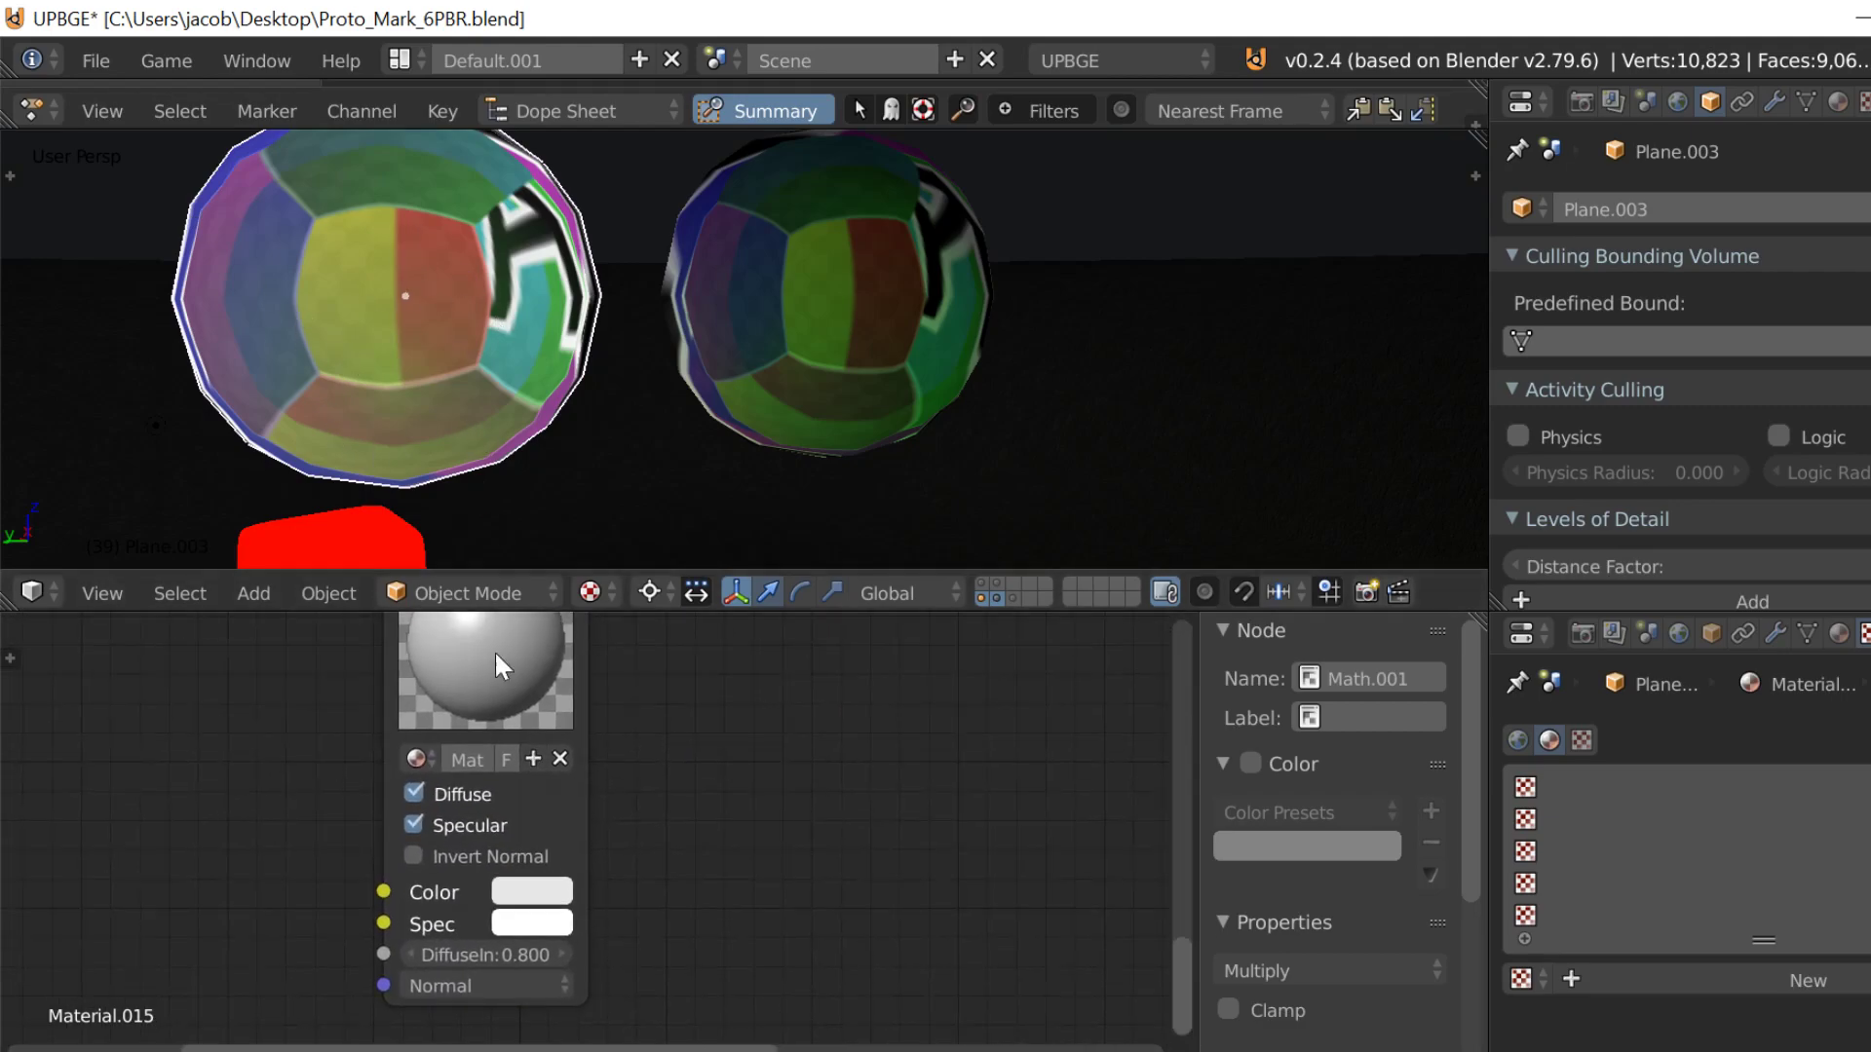
{"action": "left_click", "coordinate": [531, 891]}
{"action": "left_click_drag", "start_coordinate": [612, 628], "coordinate": [718, 618]}
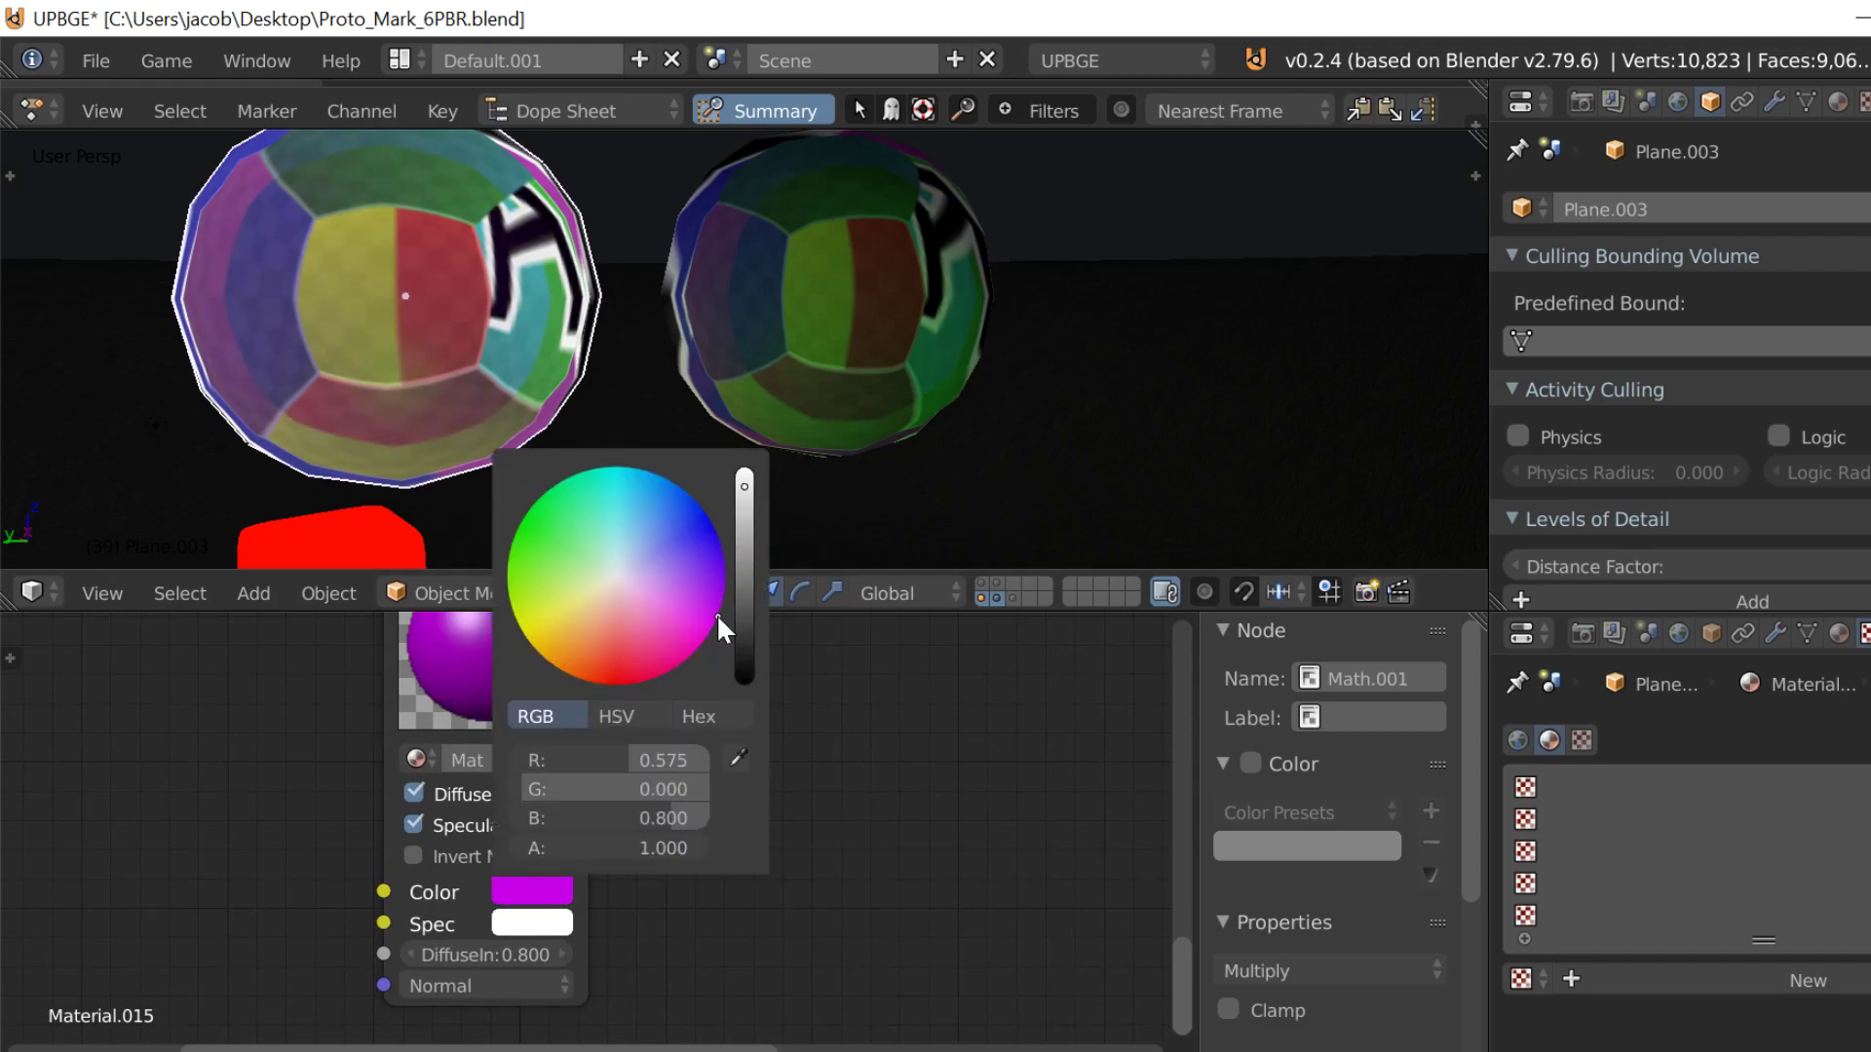
Step: Turn off Specular on the purple Material node and check both spheres in the game engine
{"action": "left_click", "coordinate": [744, 534]}
{"action": "scroll", "coordinate": [789, 838], "scroll_direction": "down", "scroll_amount": 5}
{"action": "middle_click_drag", "start_coordinate": [616, 731], "coordinate": [586, 998]}
{"action": "scroll", "coordinate": [531, 790], "scroll_direction": "down", "scroll_amount": 6}
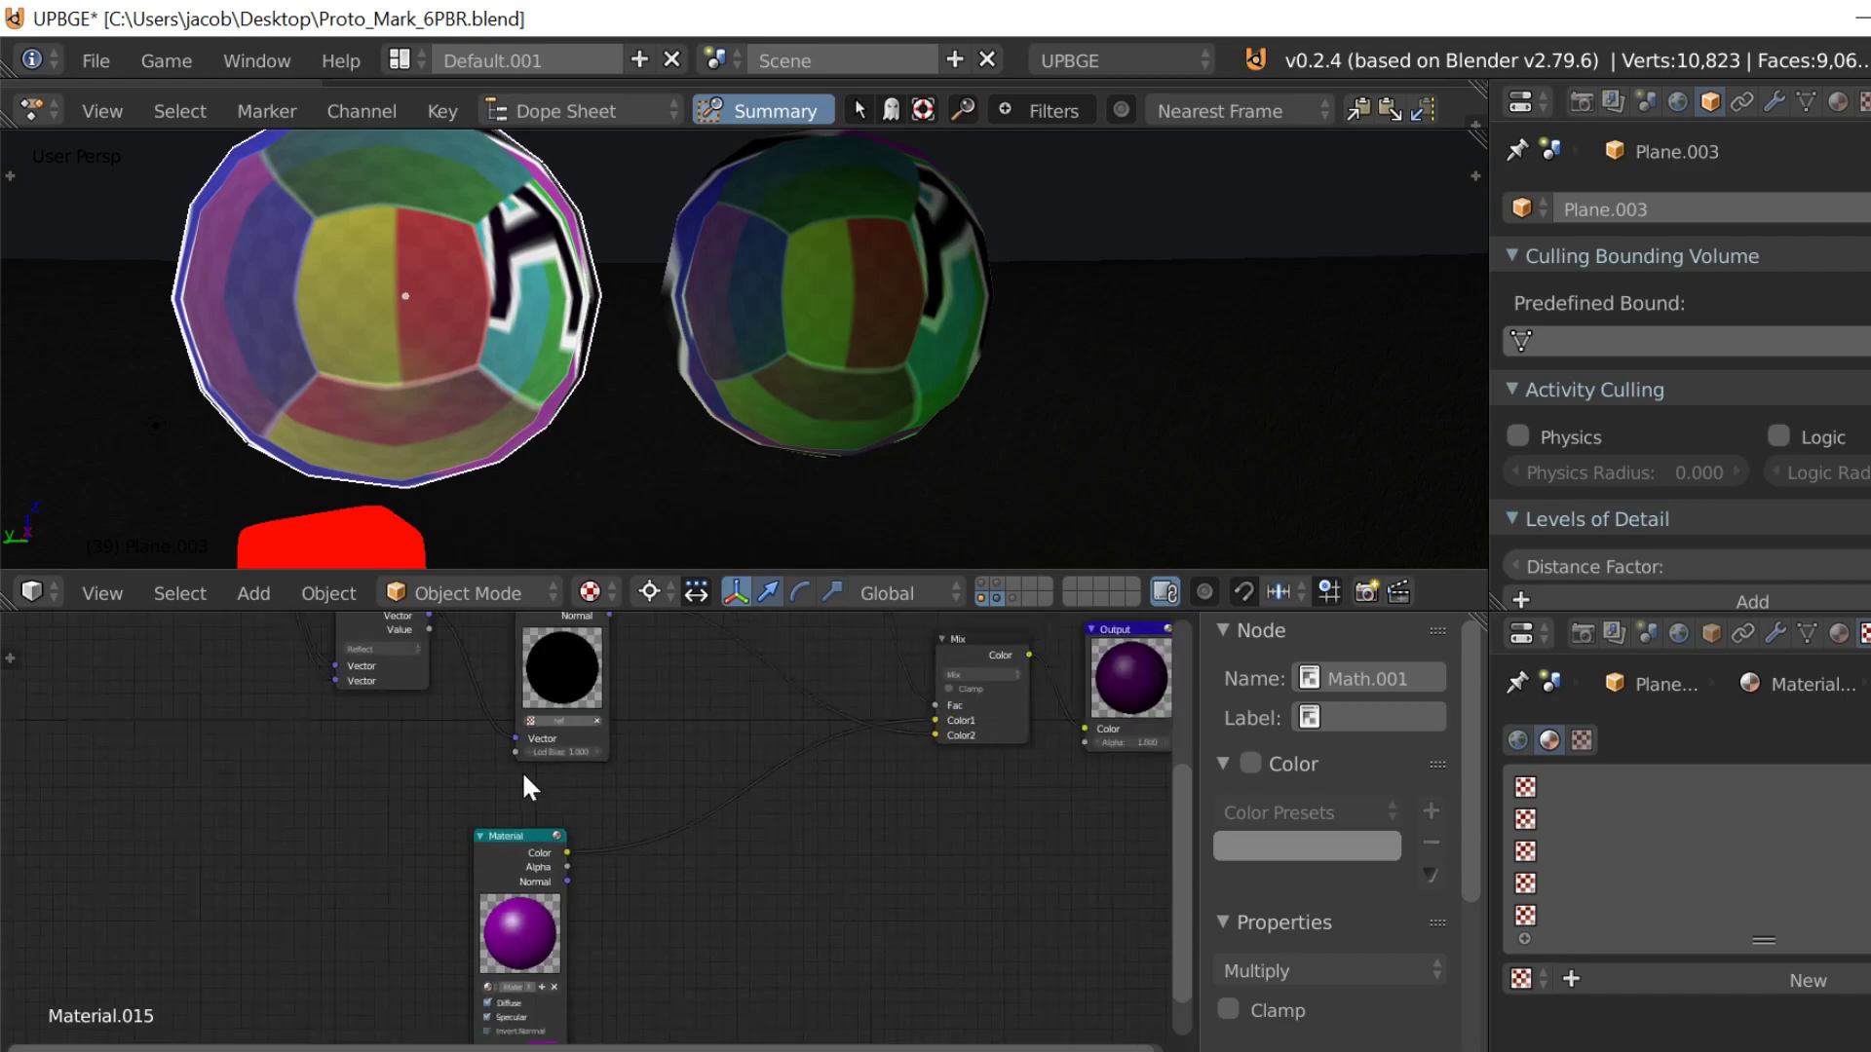
{"action": "scroll", "coordinate": [487, 959], "scroll_direction": "up", "scroll_amount": 8}
{"action": "middle_click_drag", "start_coordinate": [464, 1035], "coordinate": [530, 895]}
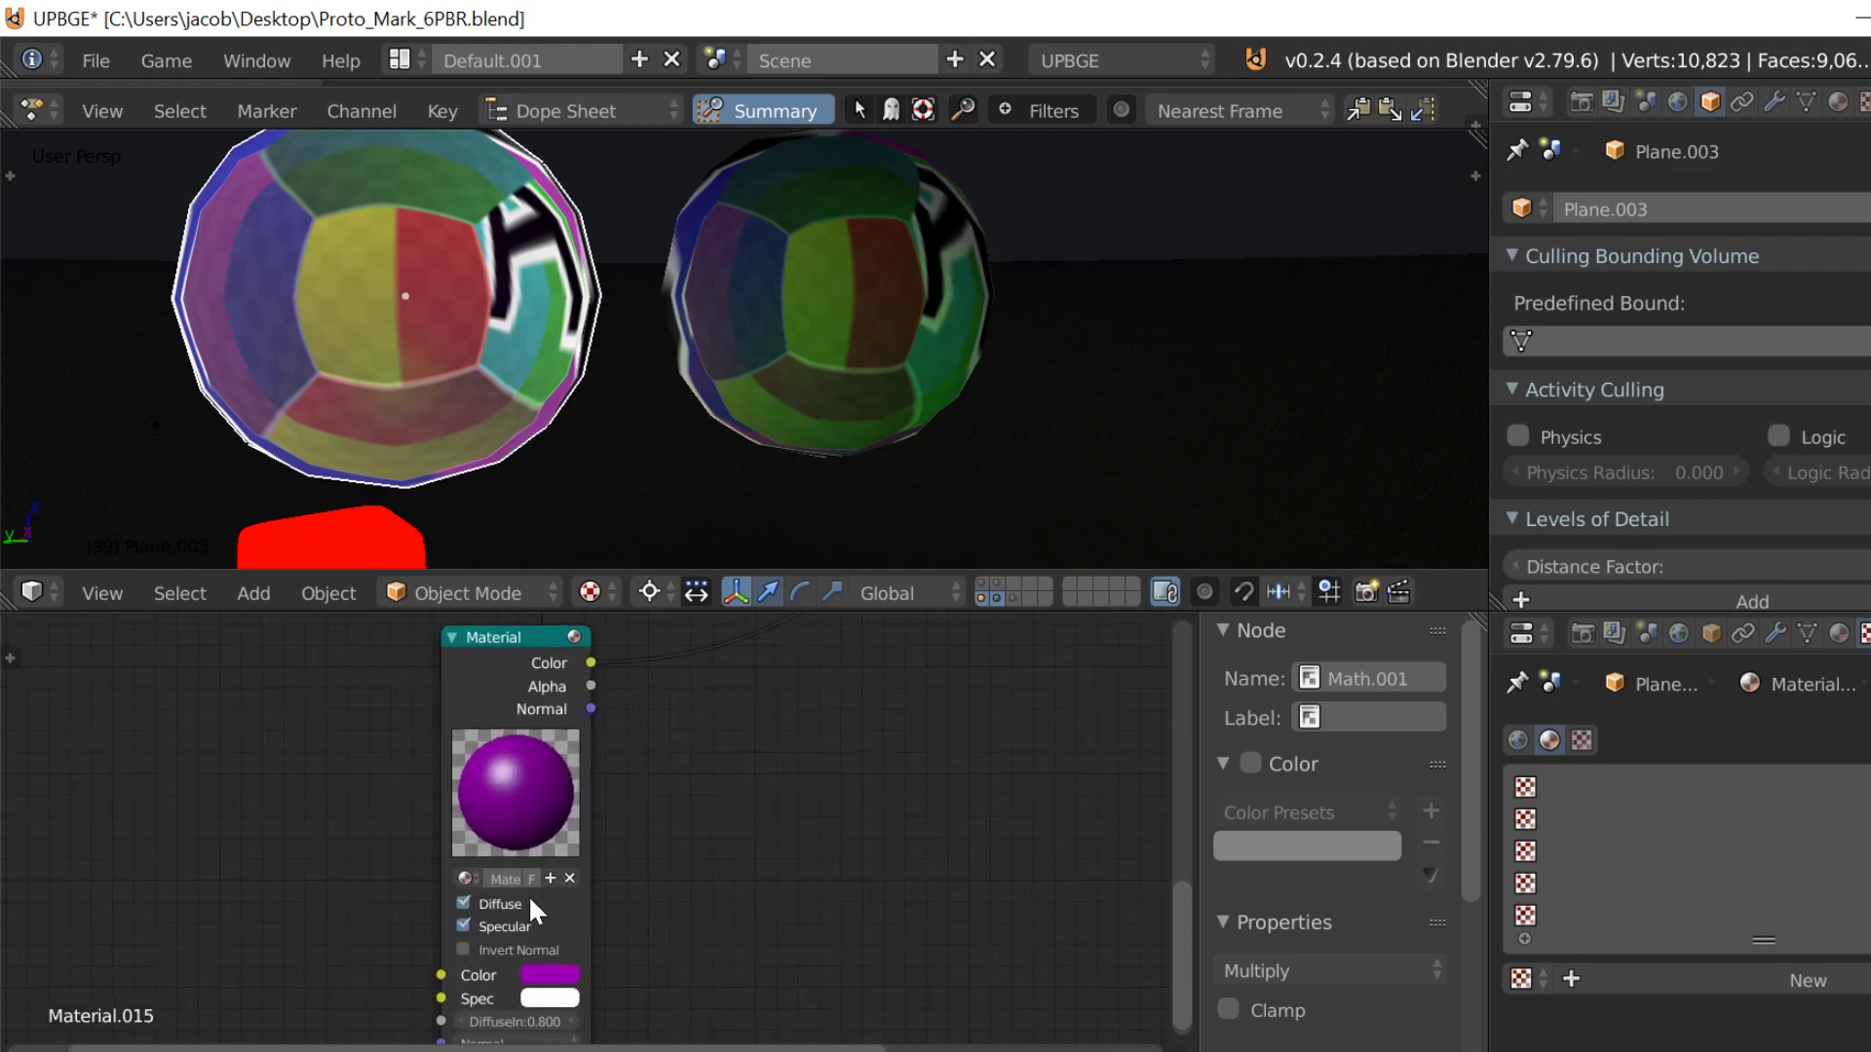
{"action": "left_click", "coordinate": [549, 973]}
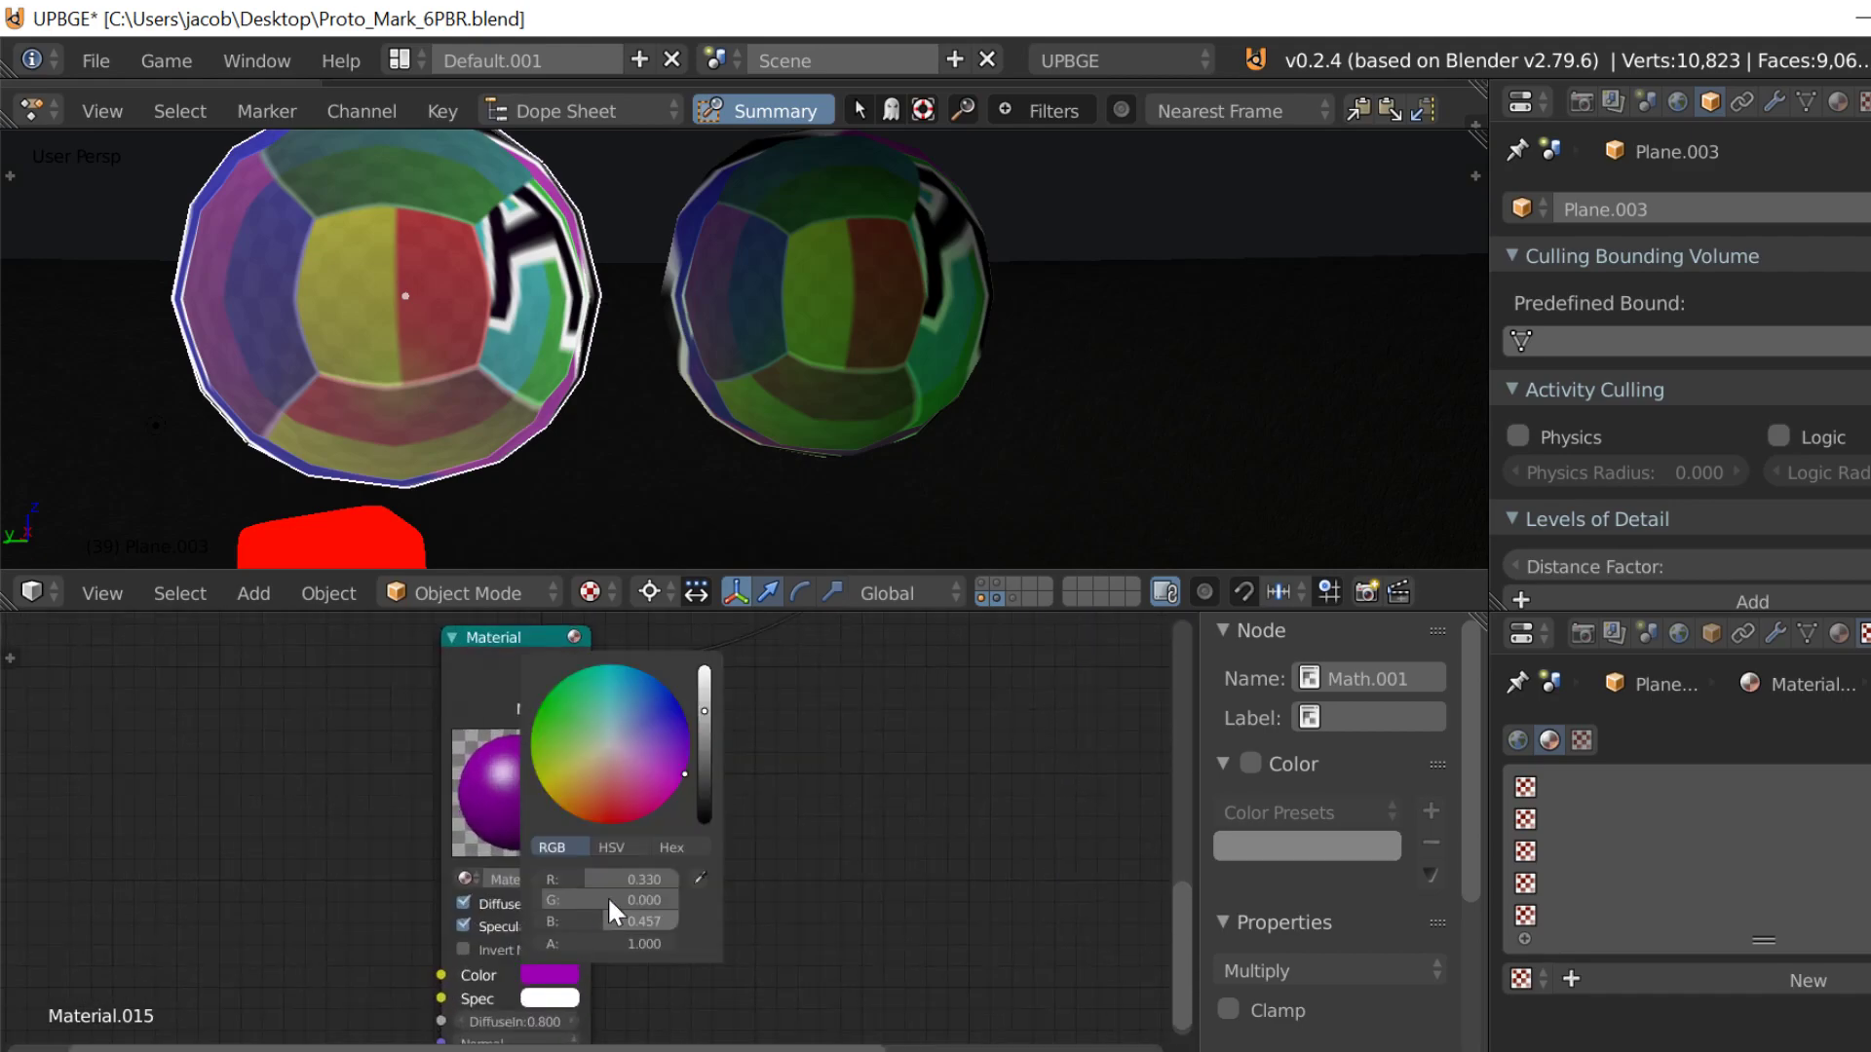
{"action": "left_click", "coordinate": [463, 925]}
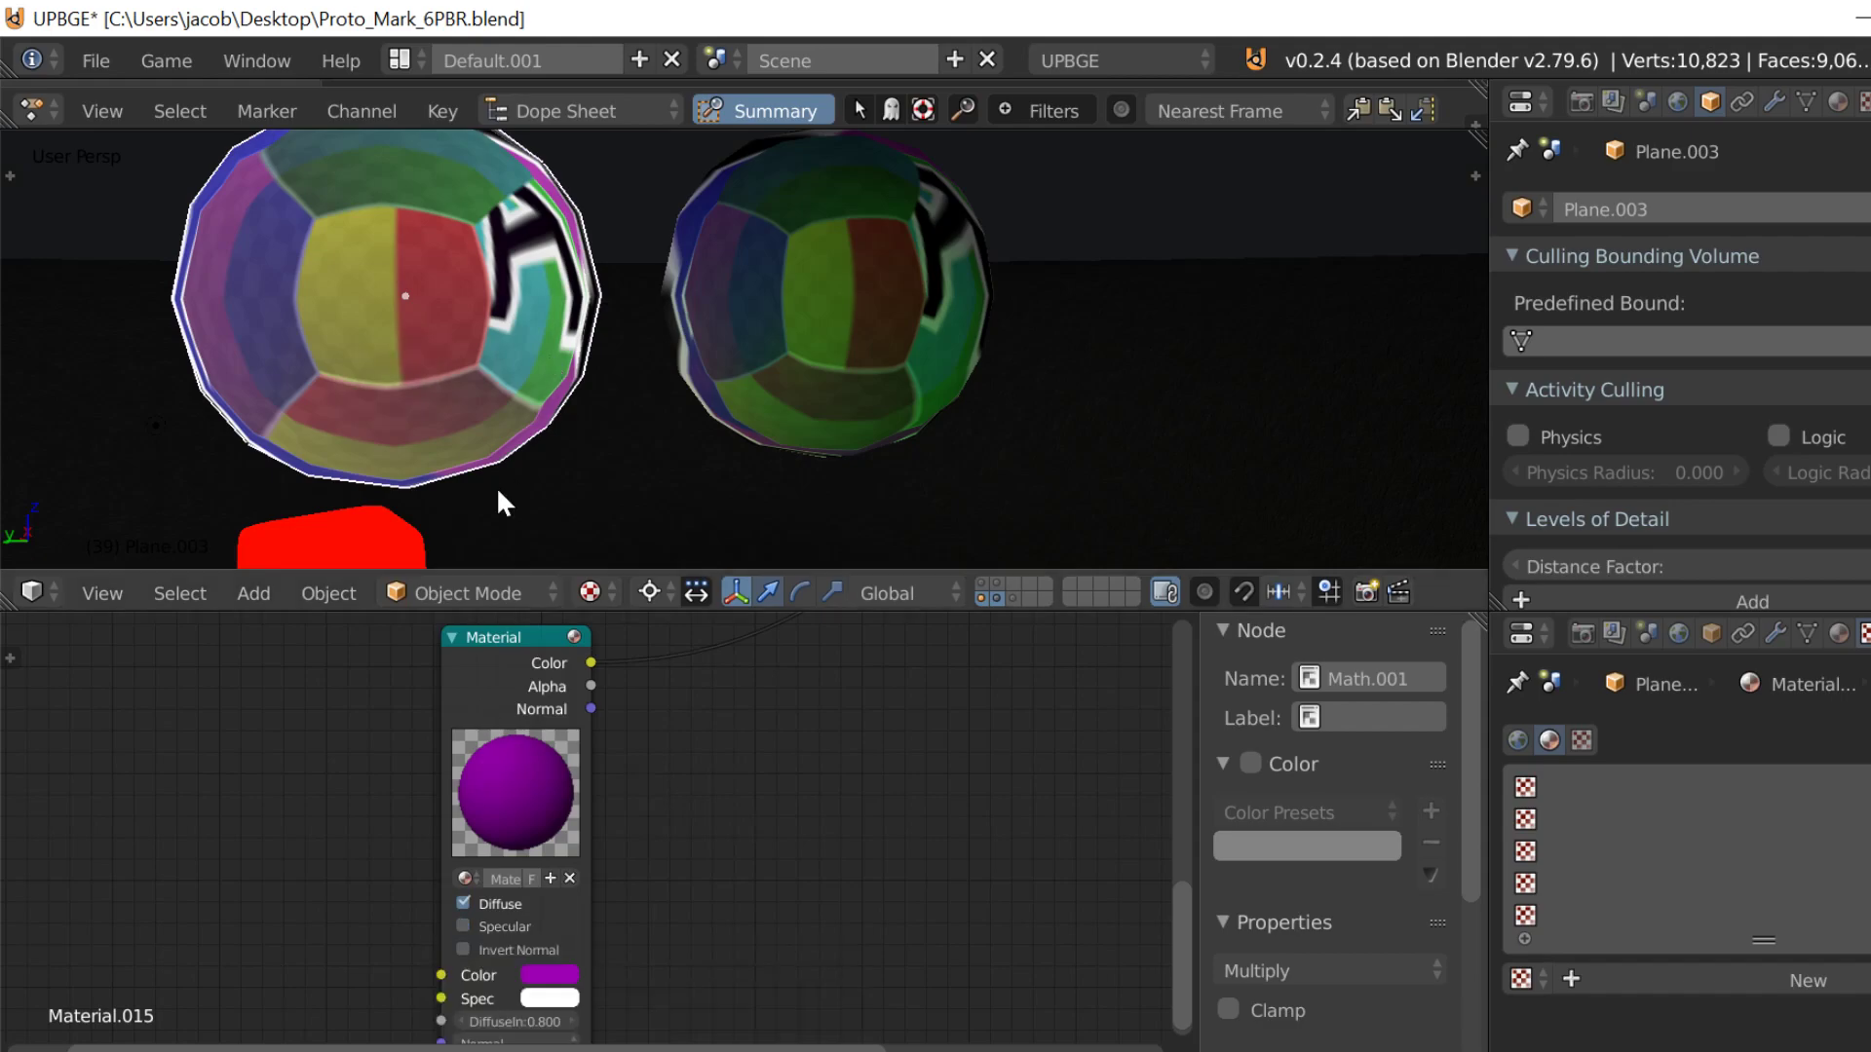
{"action": "key", "text": "p"}
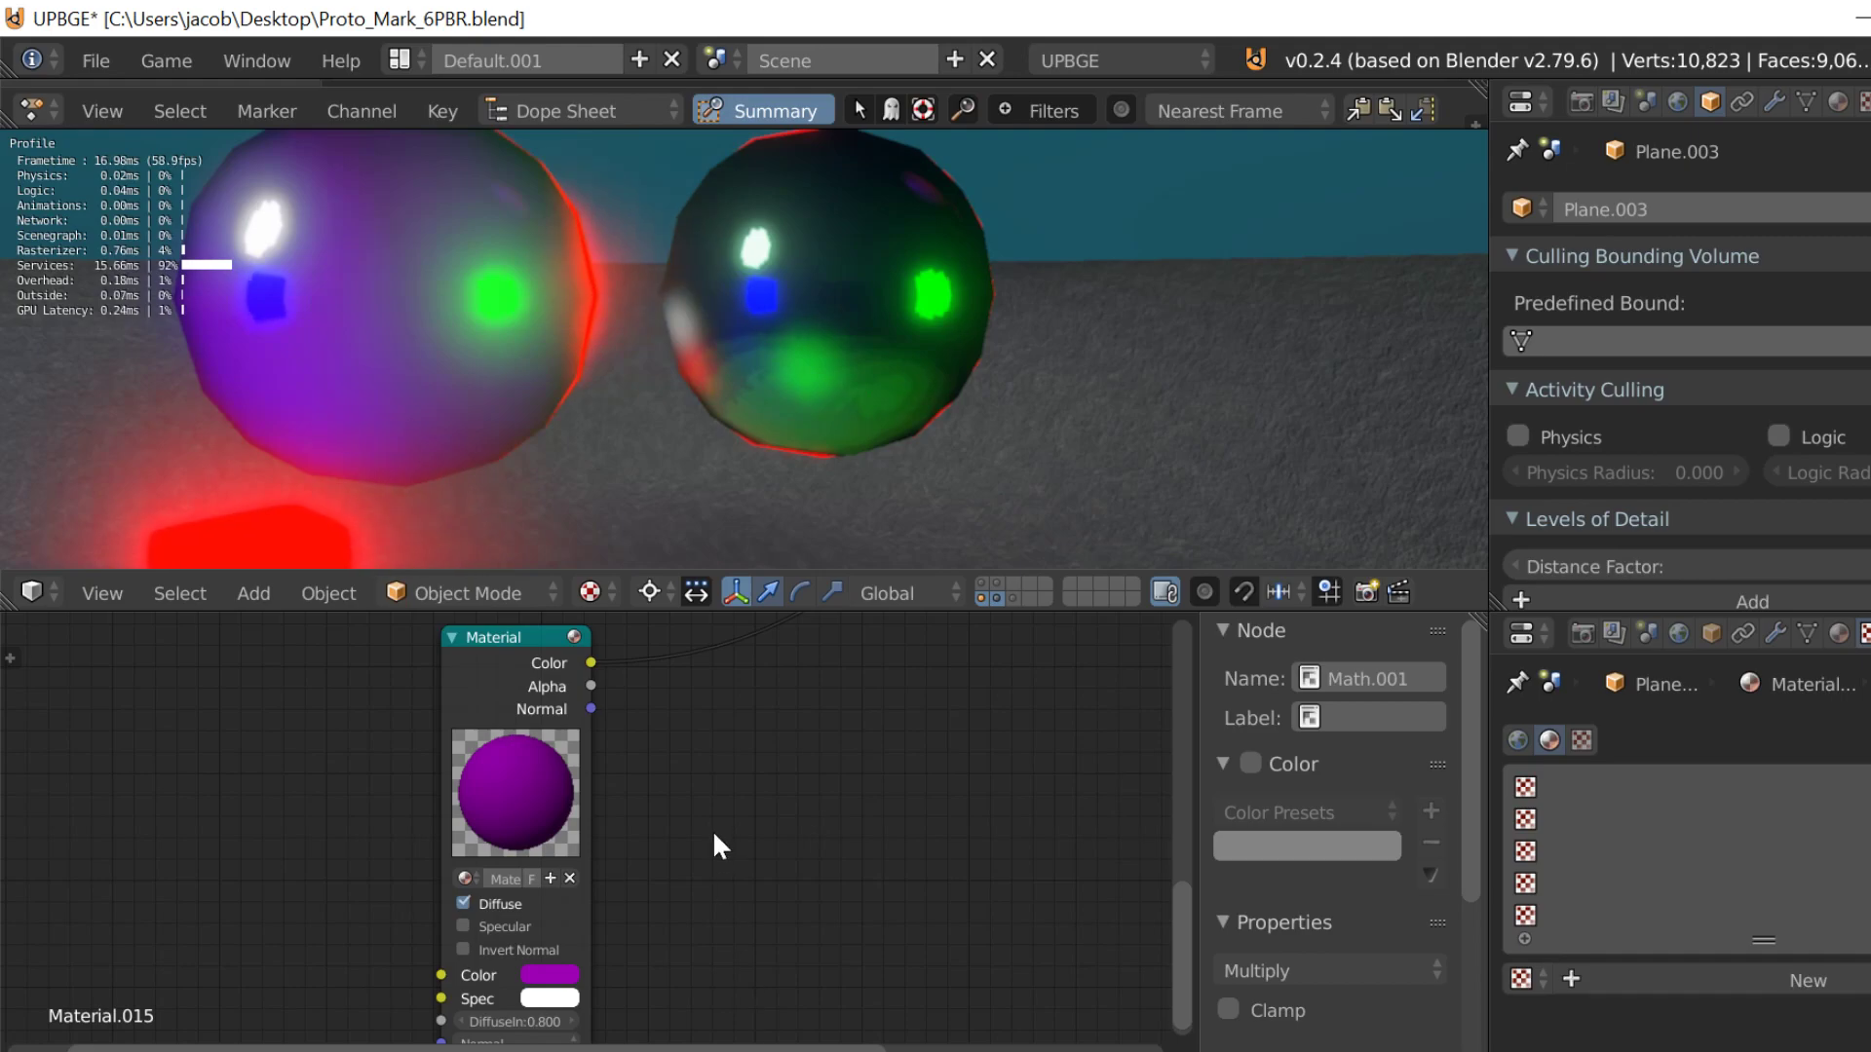
{"action": "key", "text": "Escape"}
Step: Brighten the Material node's diffuse Color to R 0.717, G 0.000 and B 1.000
{"action": "left_click", "coordinate": [546, 975]}
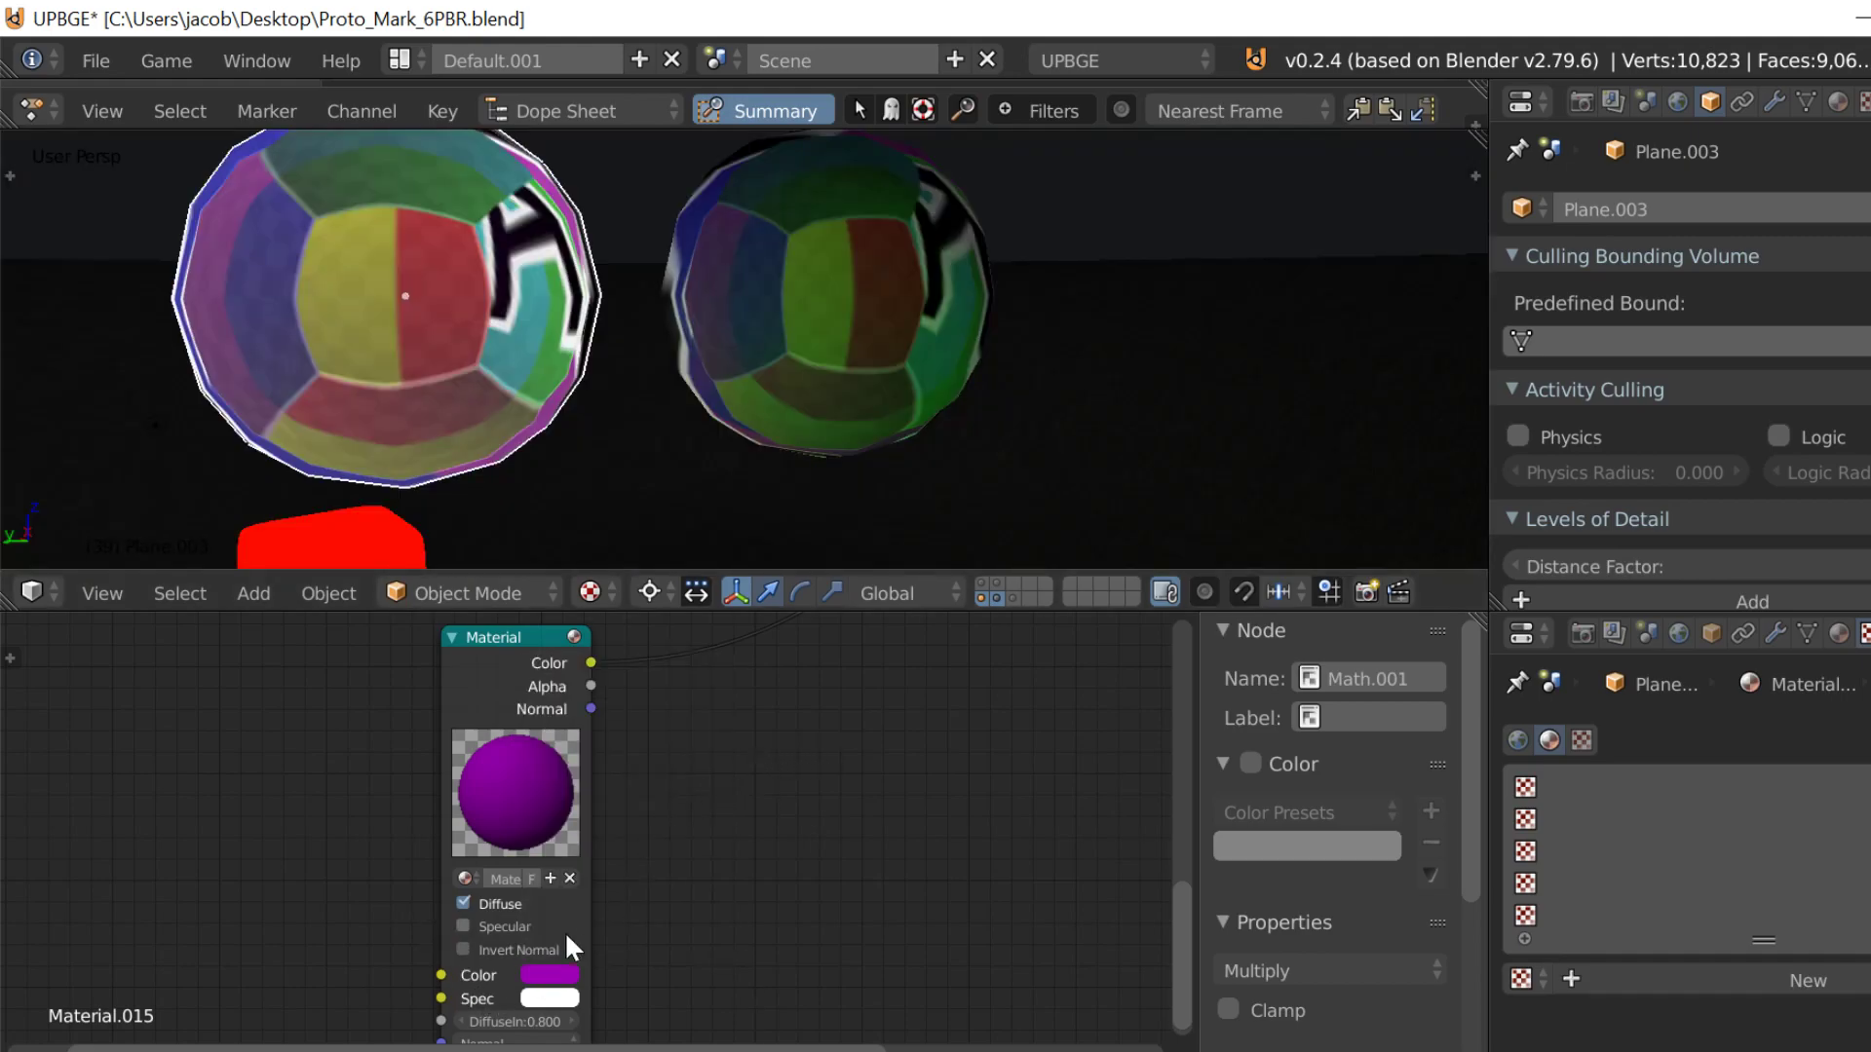
{"action": "left_click", "coordinate": [573, 974]}
{"action": "left_click_drag", "start_coordinate": [703, 786], "coordinate": [704, 682]}
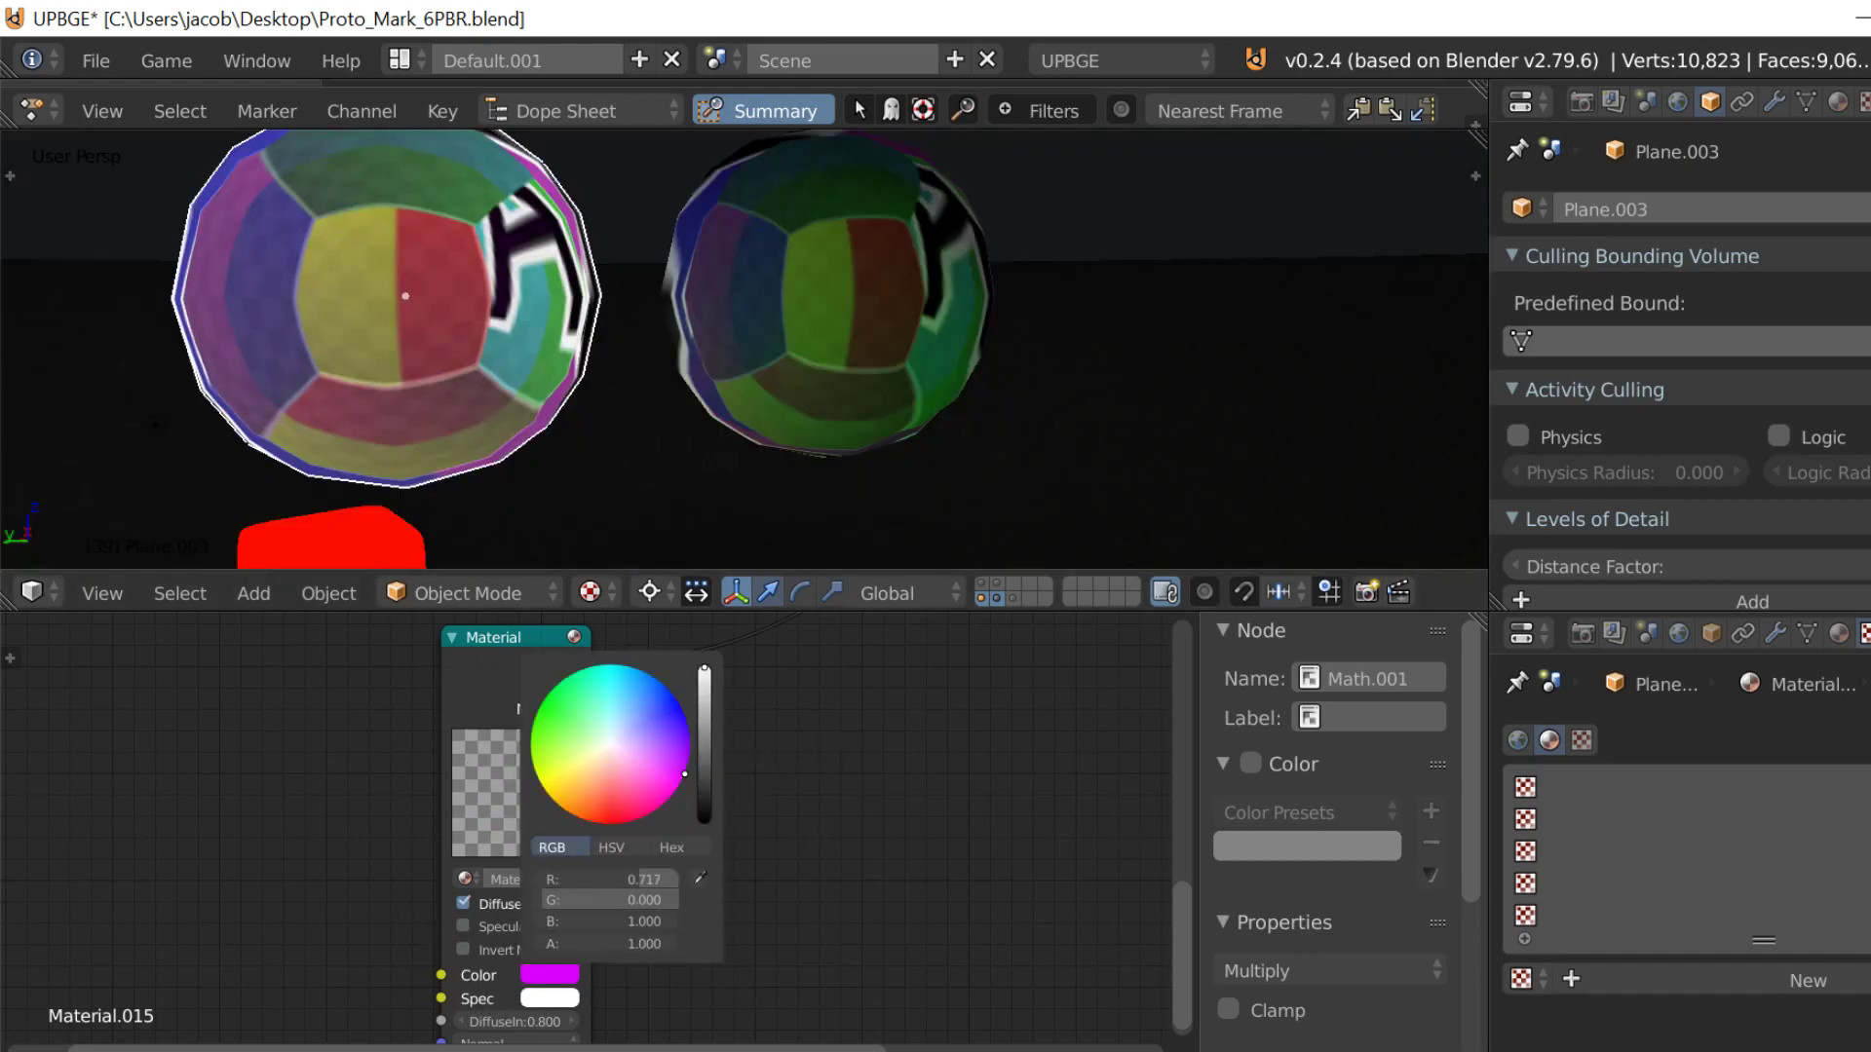
{"action": "scroll", "coordinate": [685, 782], "scroll_direction": "down", "scroll_amount": 4}
{"action": "scroll", "coordinate": [482, 977], "scroll_direction": "up", "scroll_amount": 2}
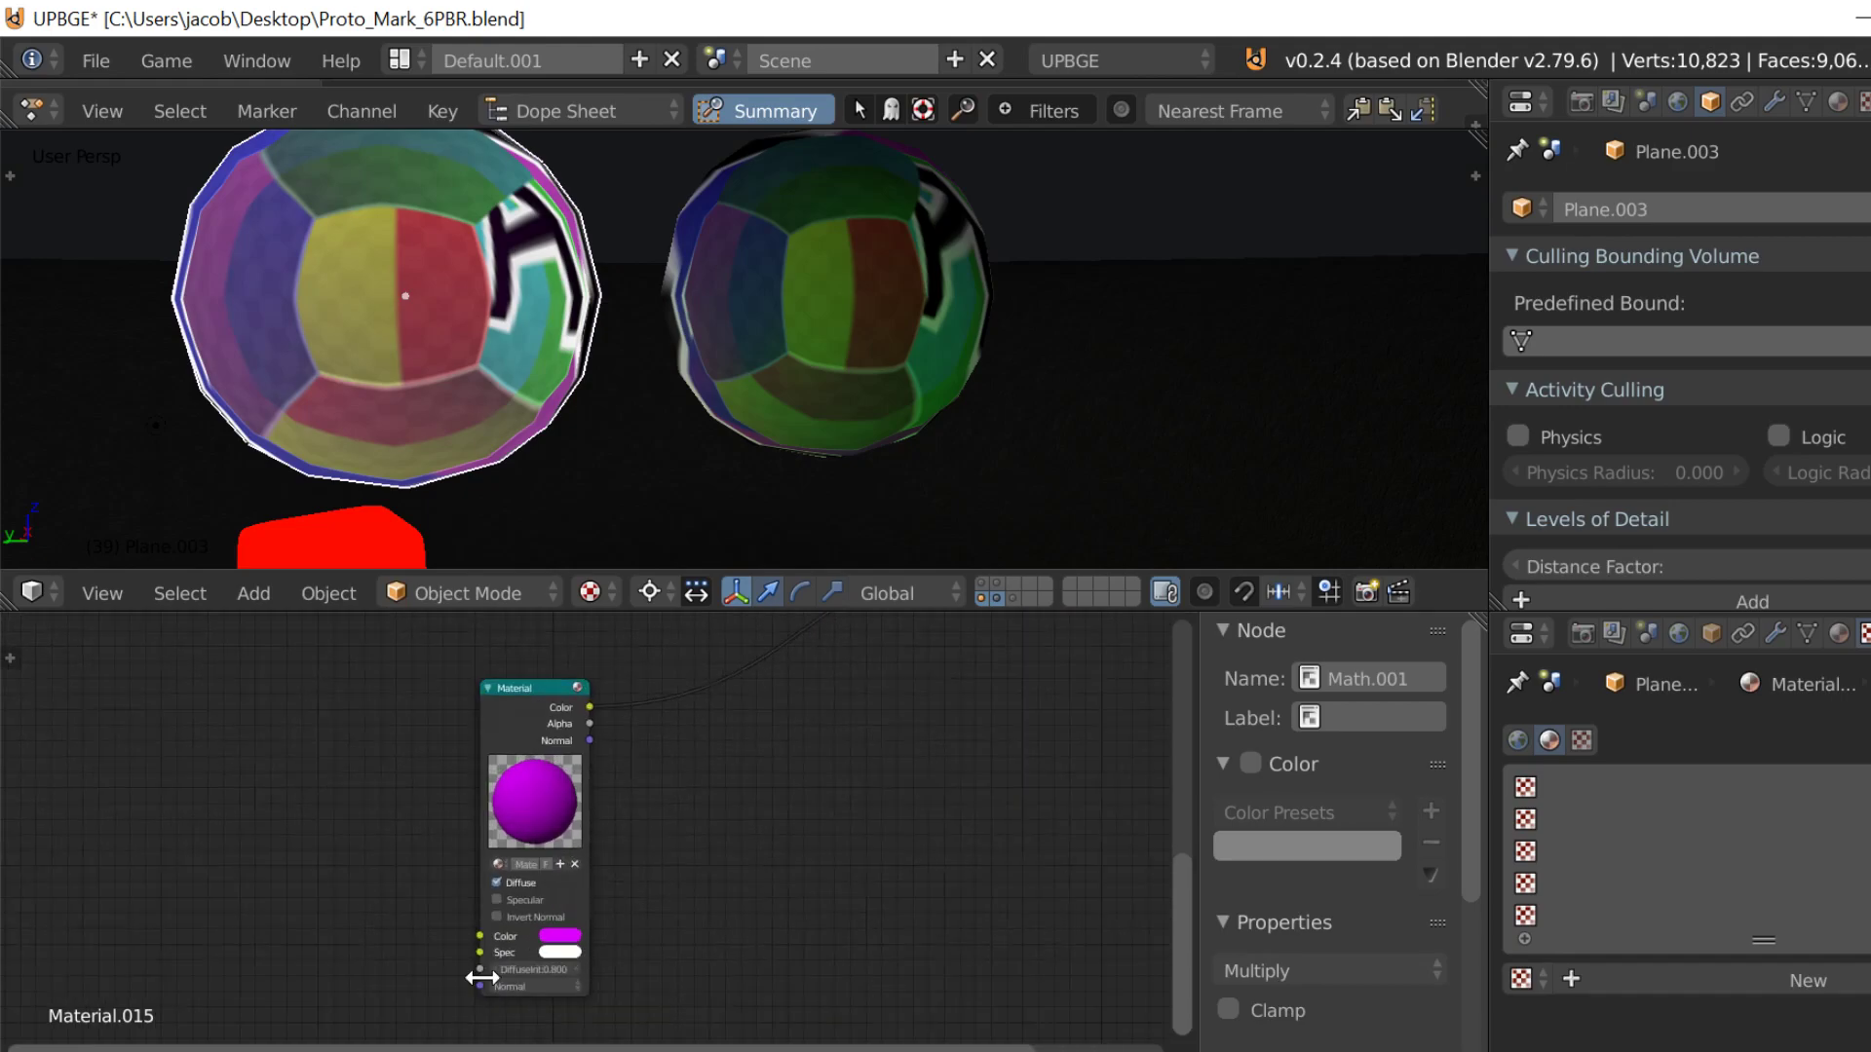
Step: Change the Material node's diffuse Color to a neutral near-white and test both spheres in the game engine
{"action": "left_click", "coordinate": [558, 950]}
{"action": "left_click", "coordinate": [617, 879]}
{"action": "type", "text": "0.01"}
{"action": "key", "text": "Return"}
{"action": "scroll", "coordinate": [655, 789], "scroll_direction": "down", "scroll_amount": 2}
{"action": "middle_click_drag", "start_coordinate": [597, 721], "coordinate": [542, 662]}
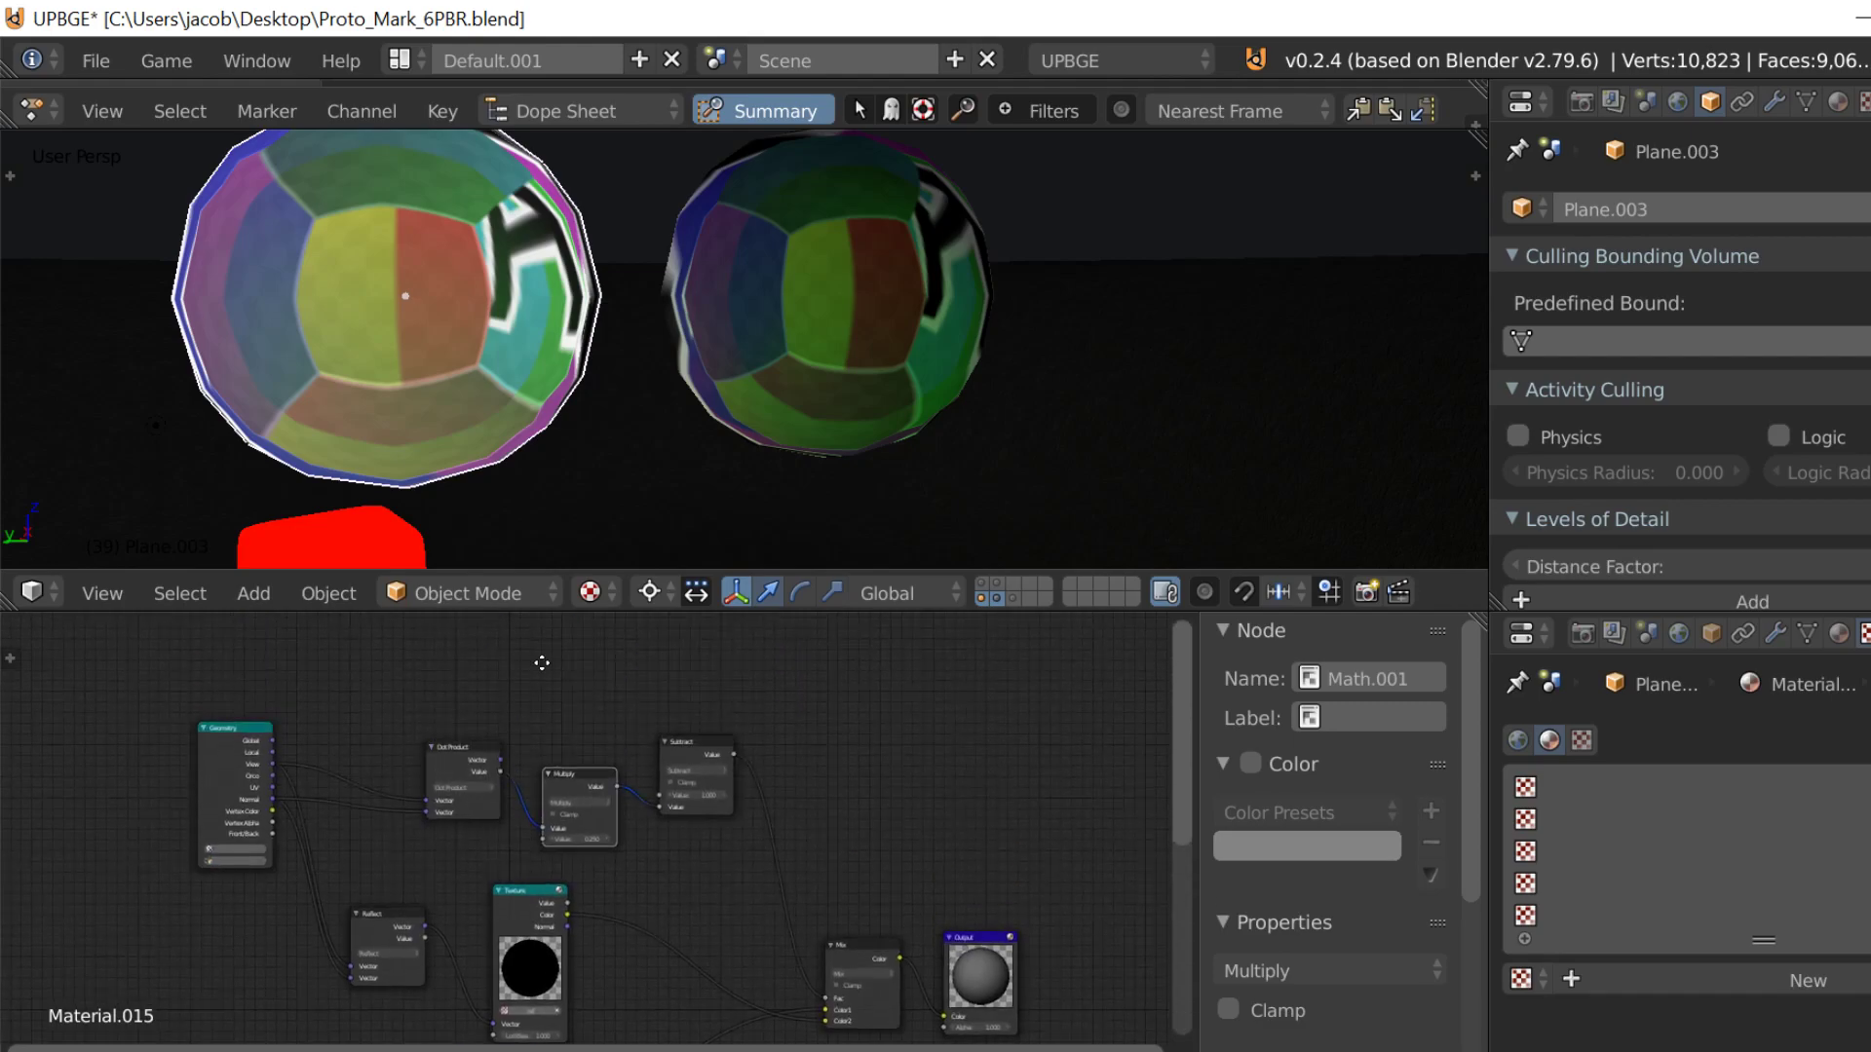
{"action": "key", "text": "p"}
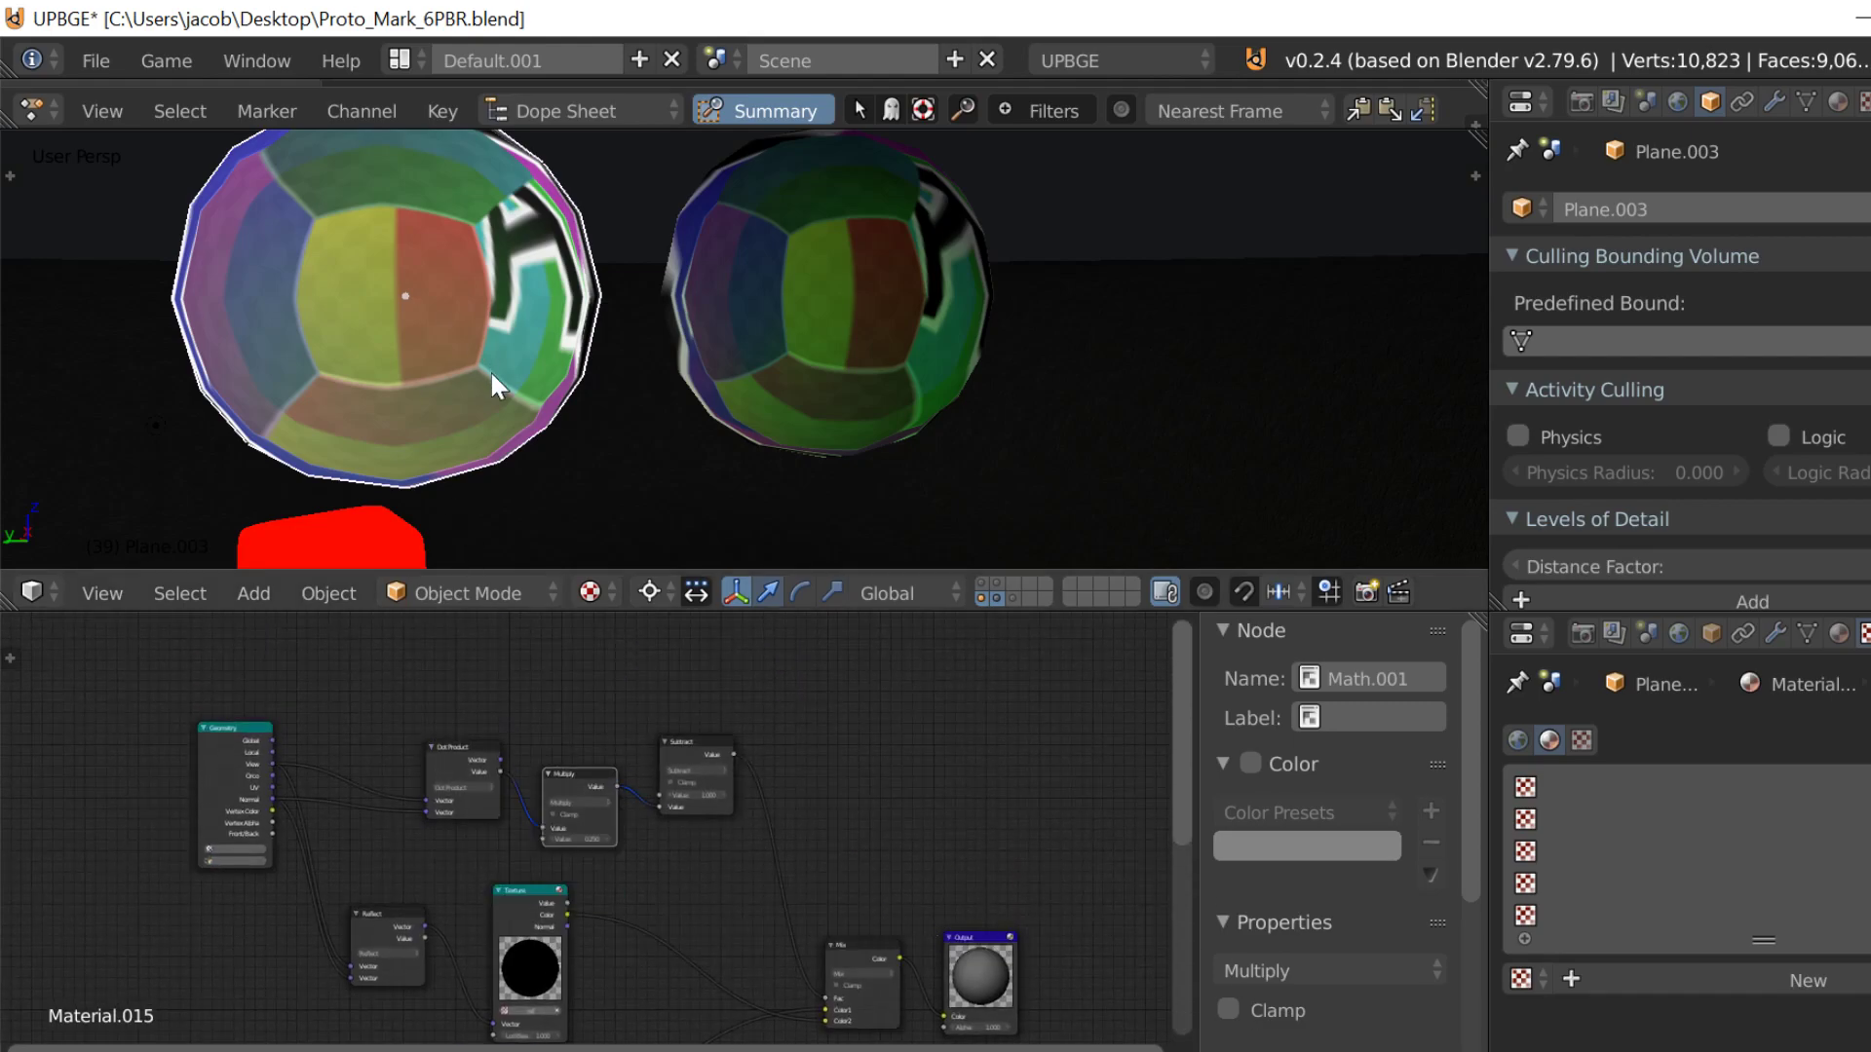
{"action": "key", "text": "p"}
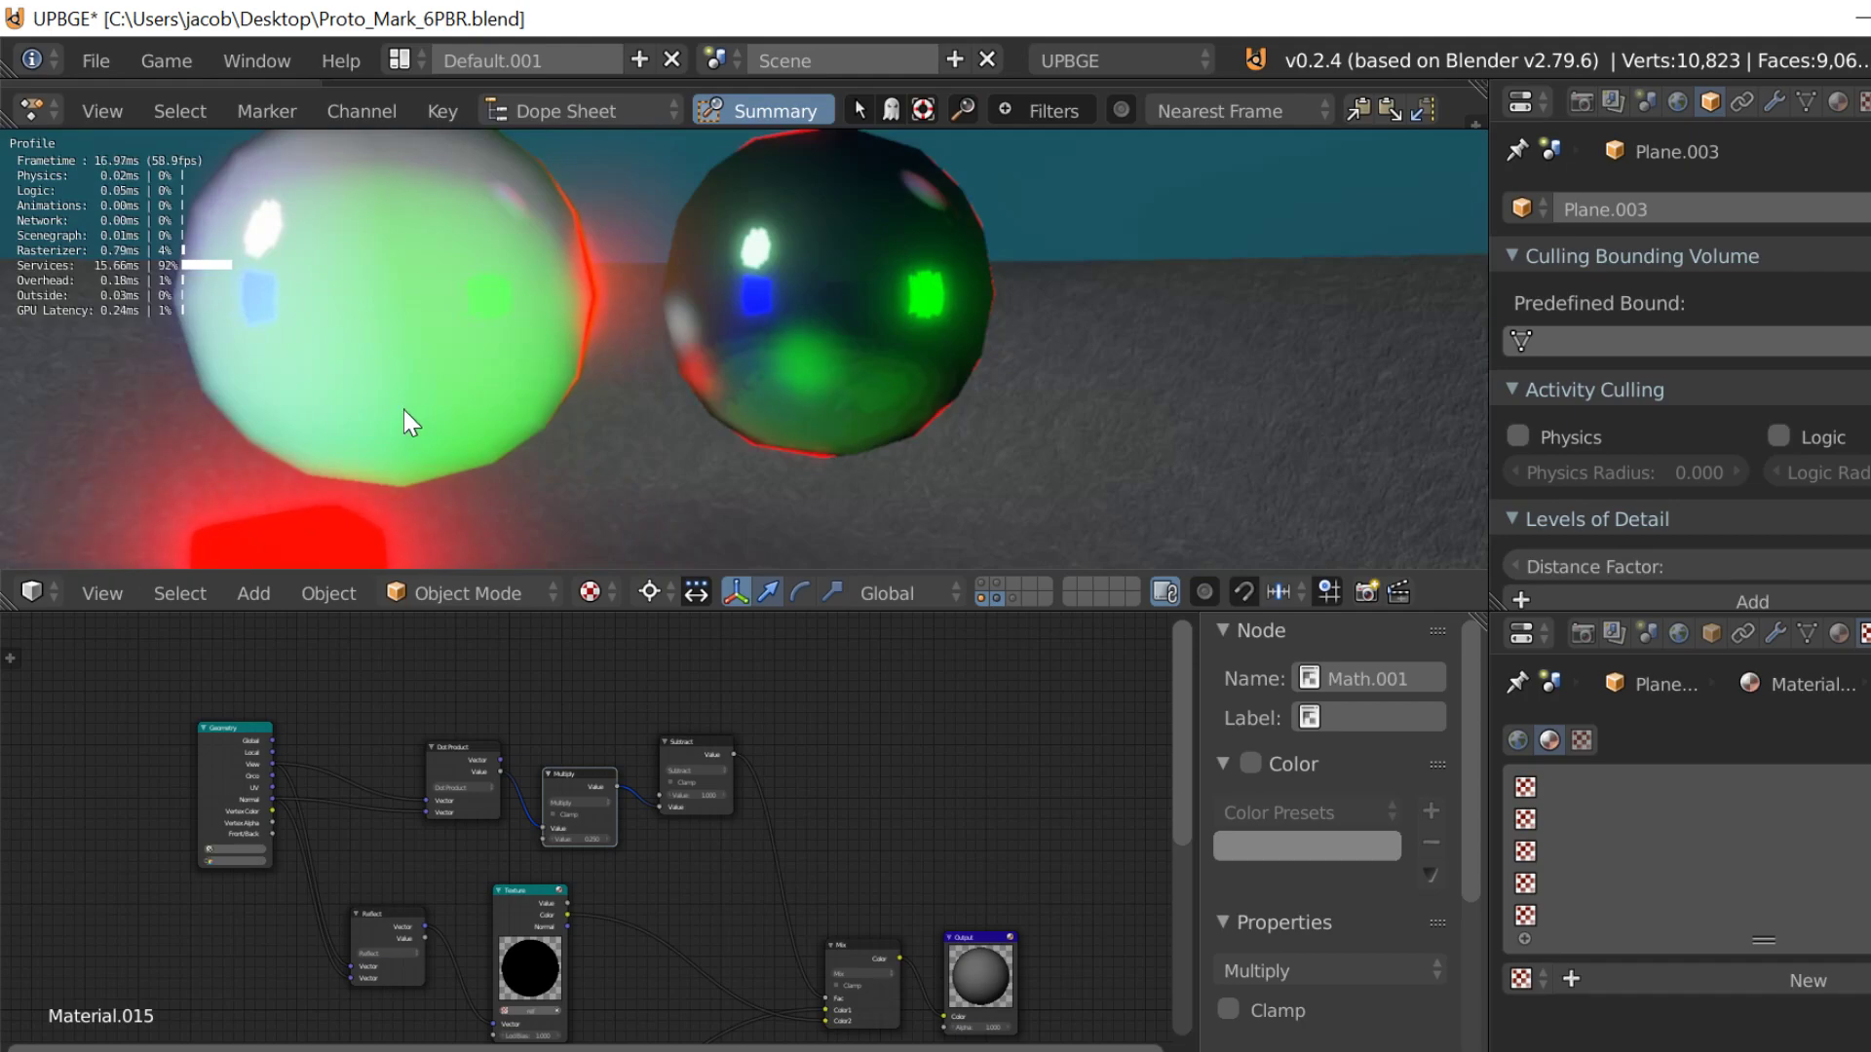
{"action": "key", "text": "Escape"}
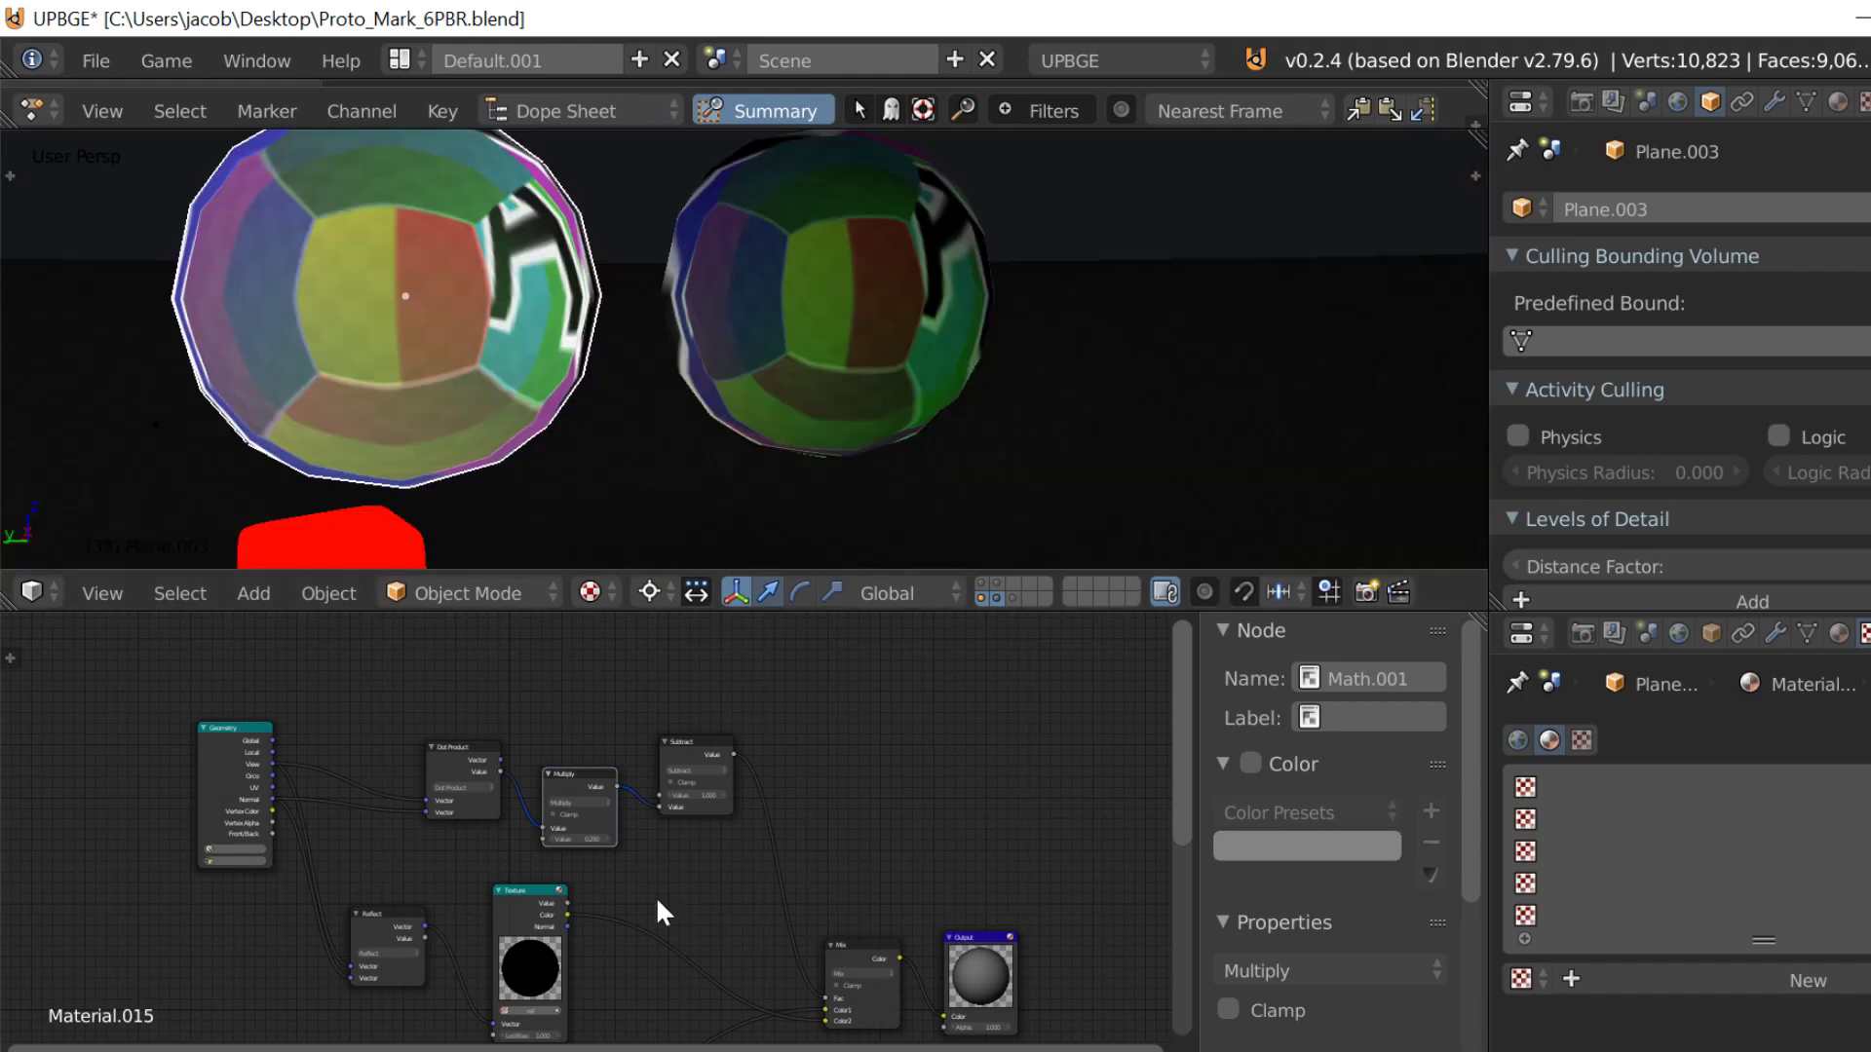
Step: Try a Lod Bias of 20 on the ref Texture node and test the reflection in the game engine
{"action": "scroll", "coordinate": [668, 902], "scroll_direction": "up", "scroll_amount": 4}
{"action": "scroll", "coordinate": [669, 815], "scroll_direction": "up", "scroll_amount": 4}
{"action": "middle_click_drag", "start_coordinate": [748, 977], "coordinate": [770, 684]}
{"action": "scroll", "coordinate": [740, 780], "scroll_direction": "up", "scroll_amount": 5}
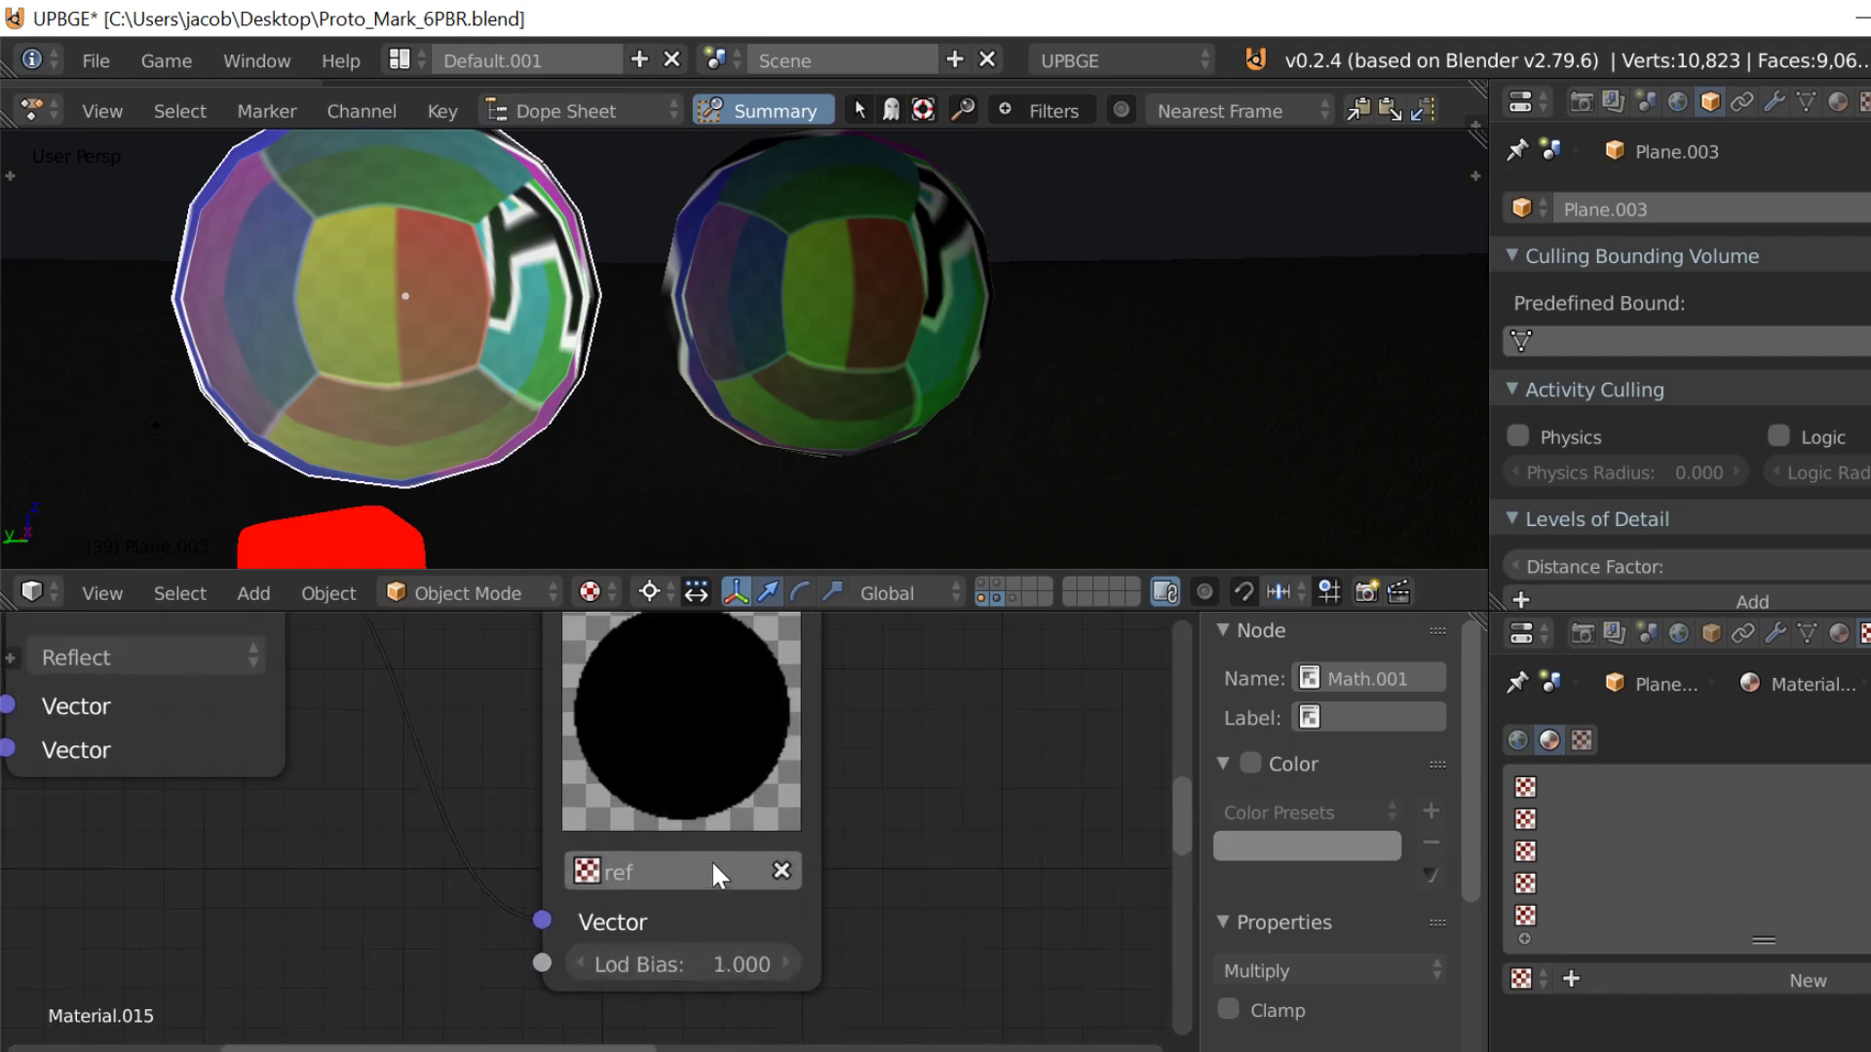
{"action": "left_click", "coordinate": [669, 987]}
{"action": "left_click", "coordinate": [682, 963]}
{"action": "type", "text": "20"}
{"action": "key", "text": "Return"}
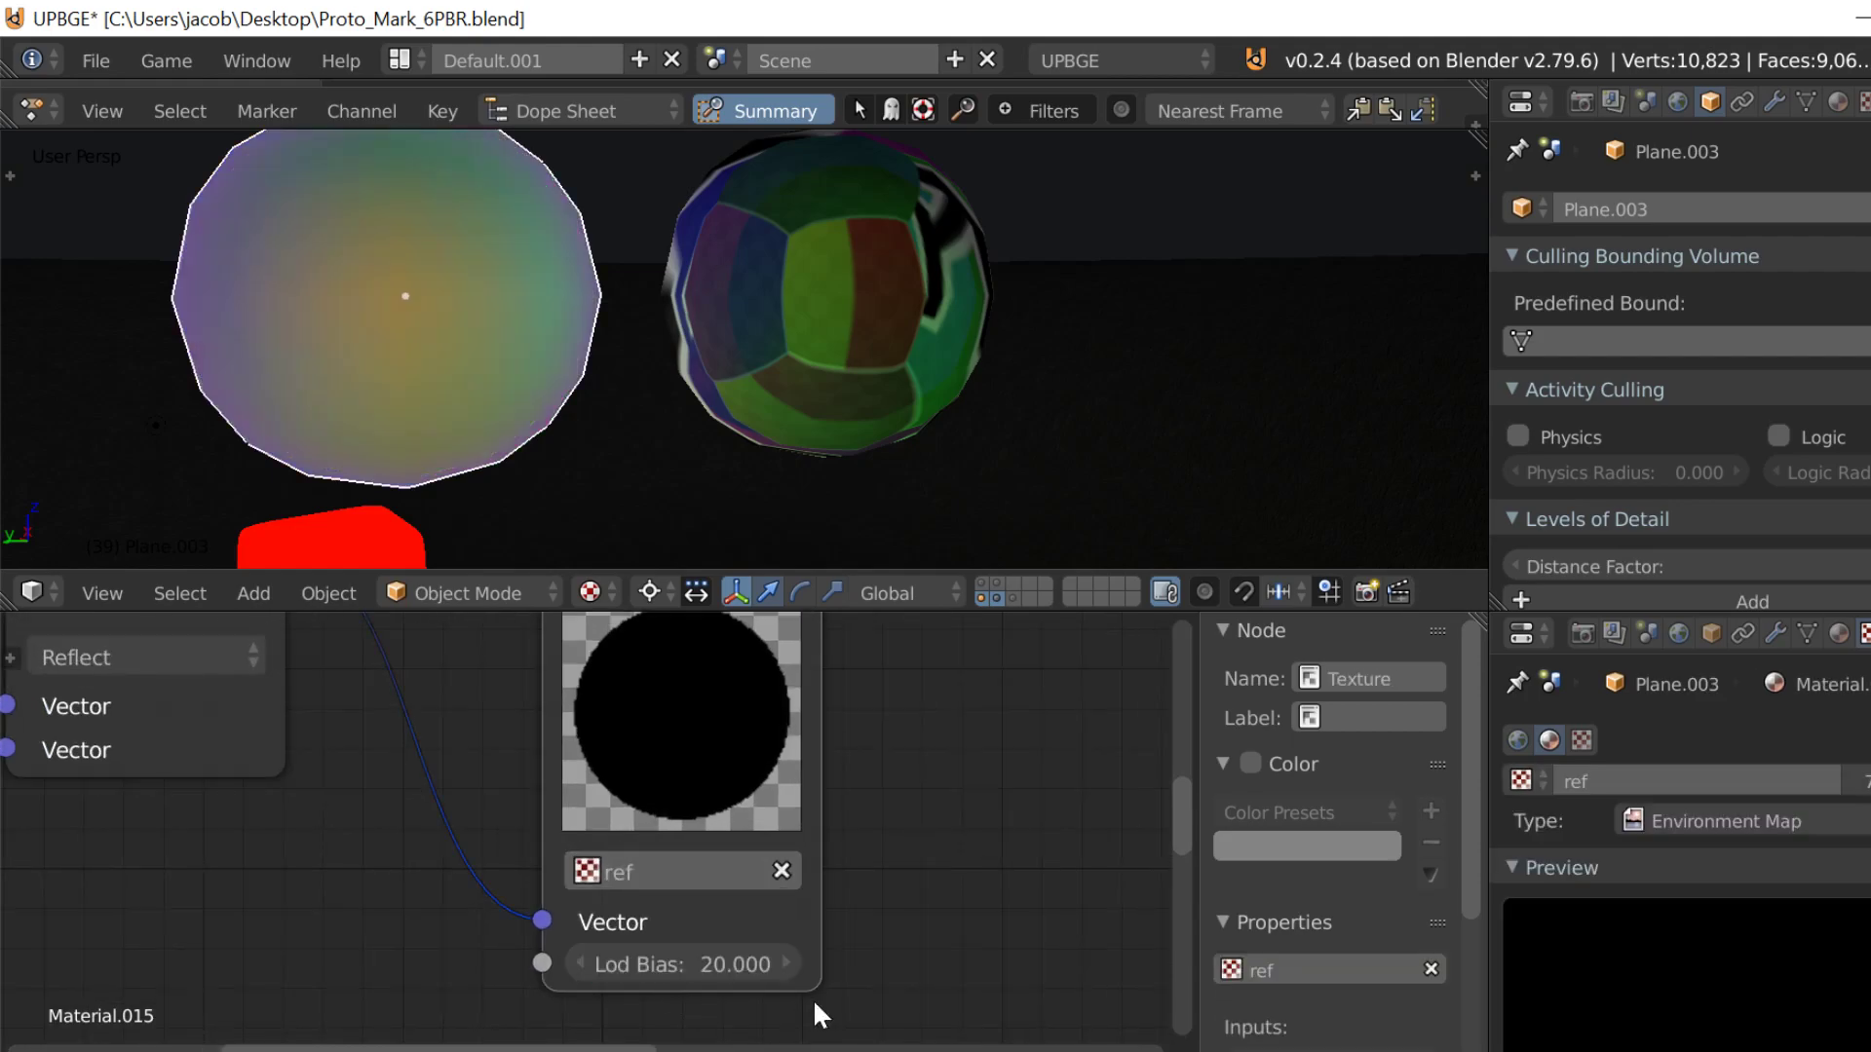
{"action": "key", "text": "p"}
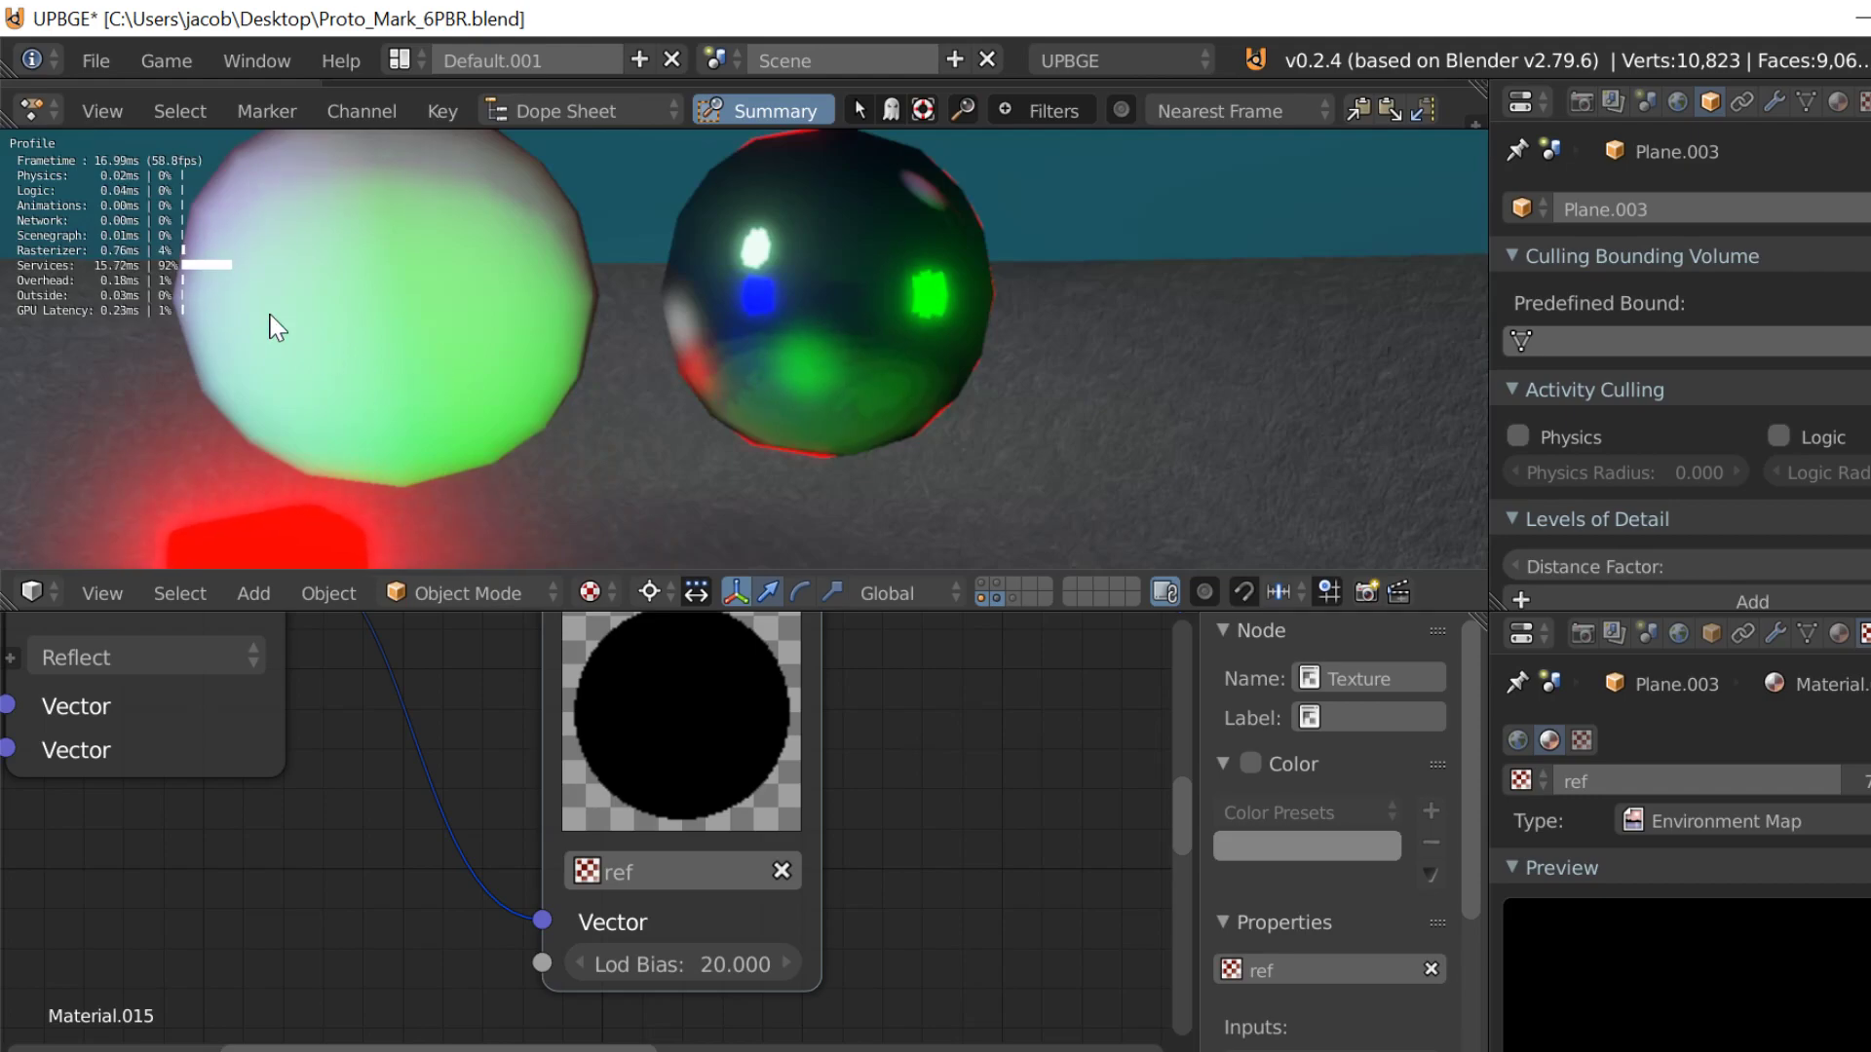
{"action": "key", "text": "Escape"}
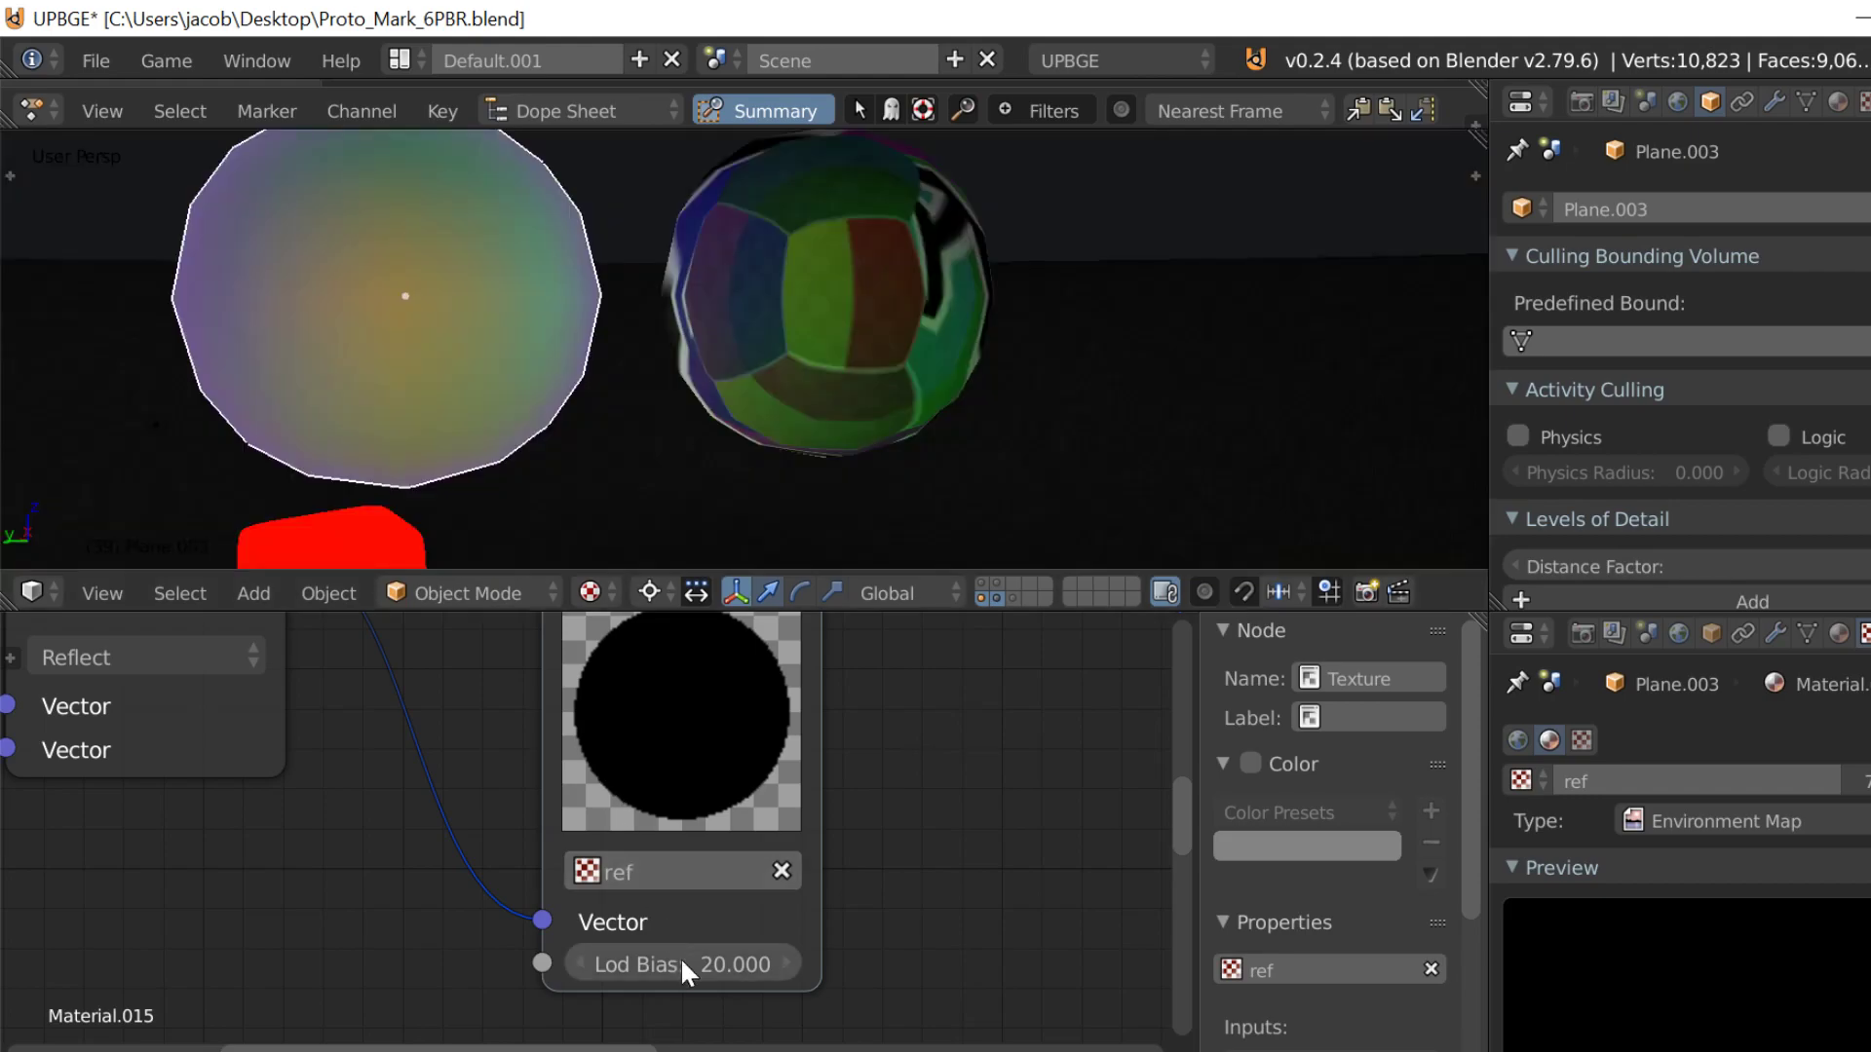
Step: Set the ref Texture node's Lod Bias to 5 and compare the spheres in the game engine
{"action": "left_click", "coordinate": [682, 964]}
{"action": "type", "text": "45"}
{"action": "key", "text": "Return"}
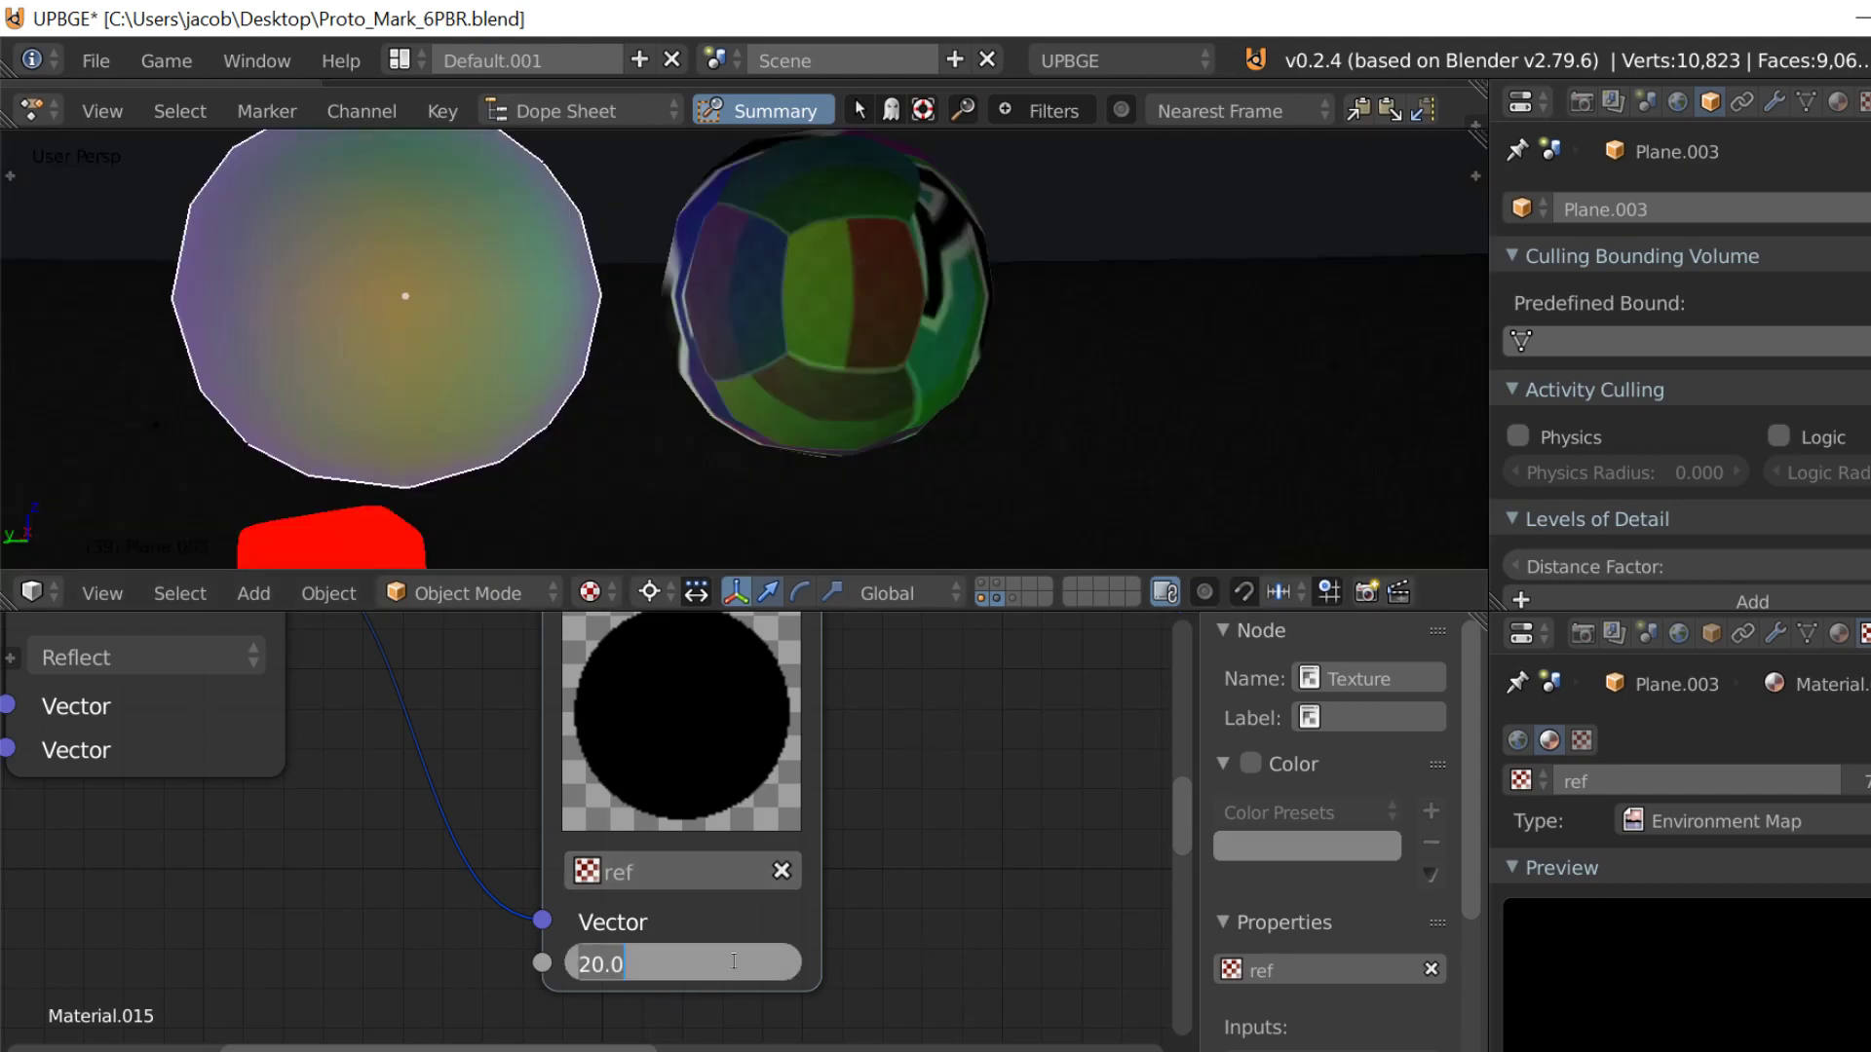
{"action": "key", "text": "p"}
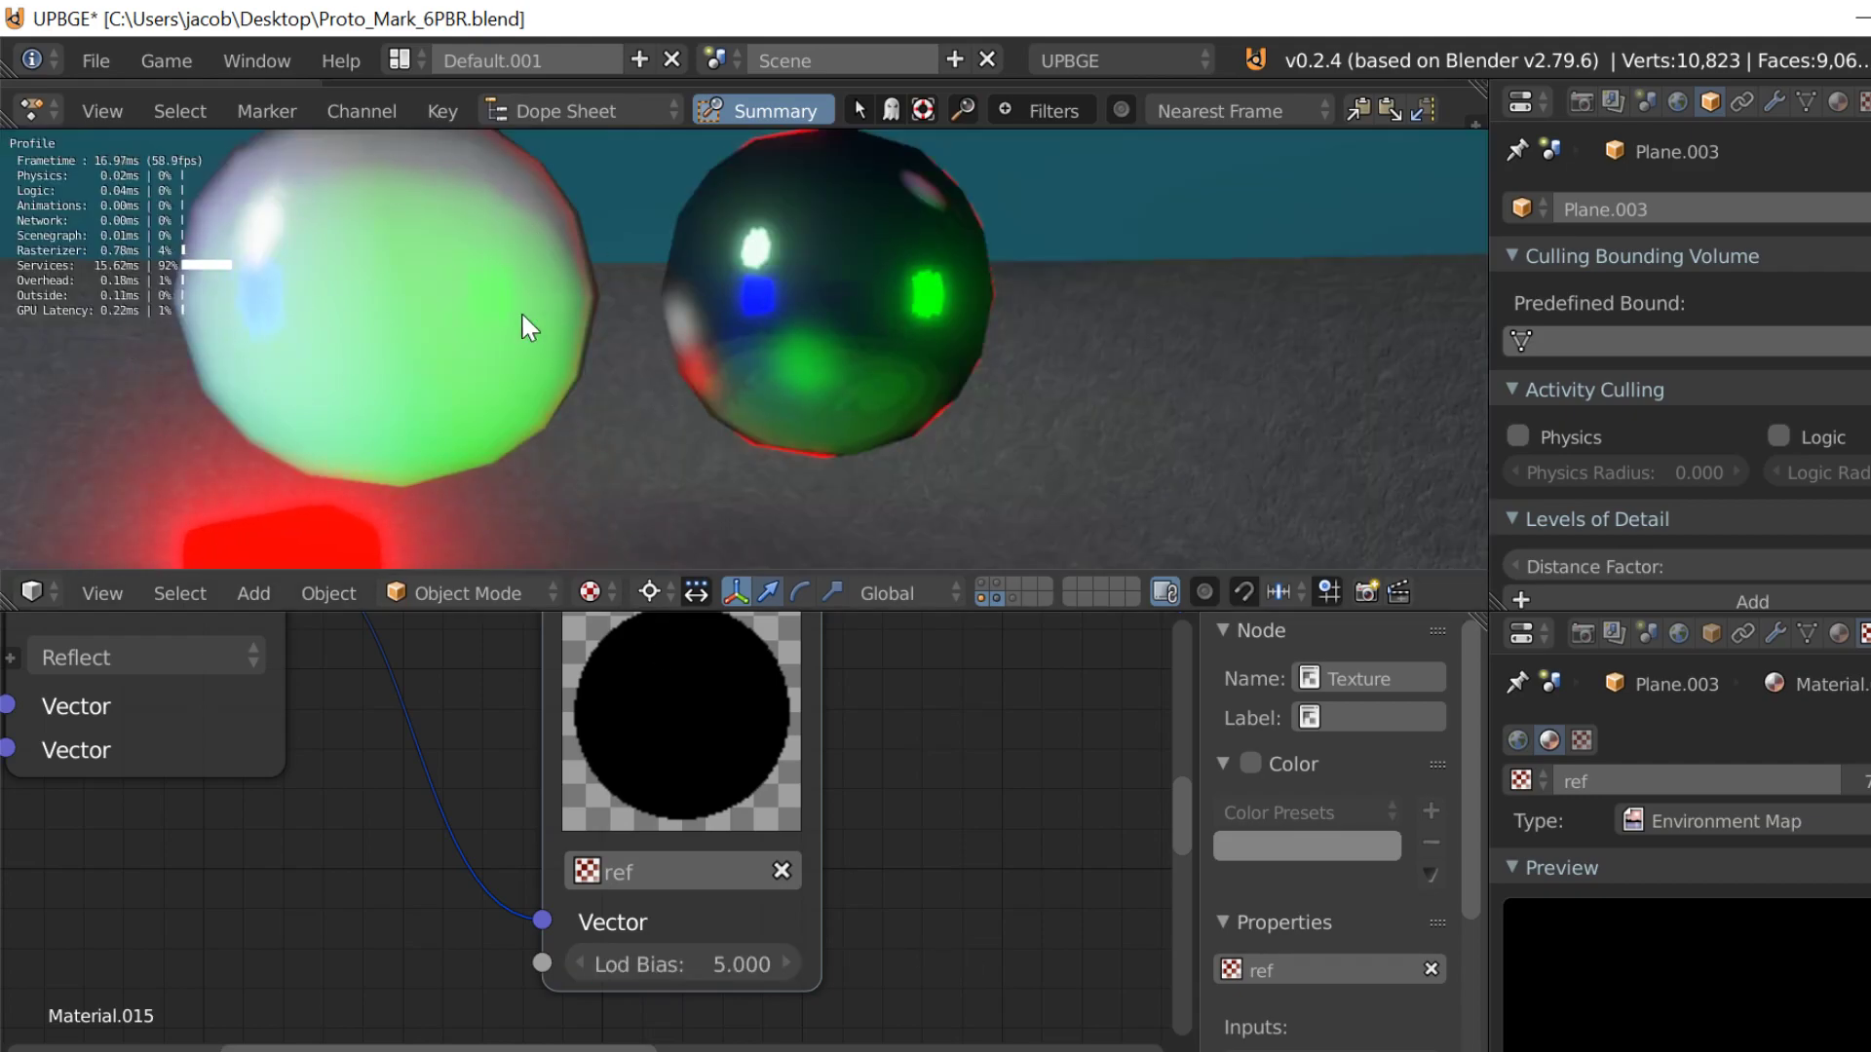
{"action": "key", "text": "Escape"}
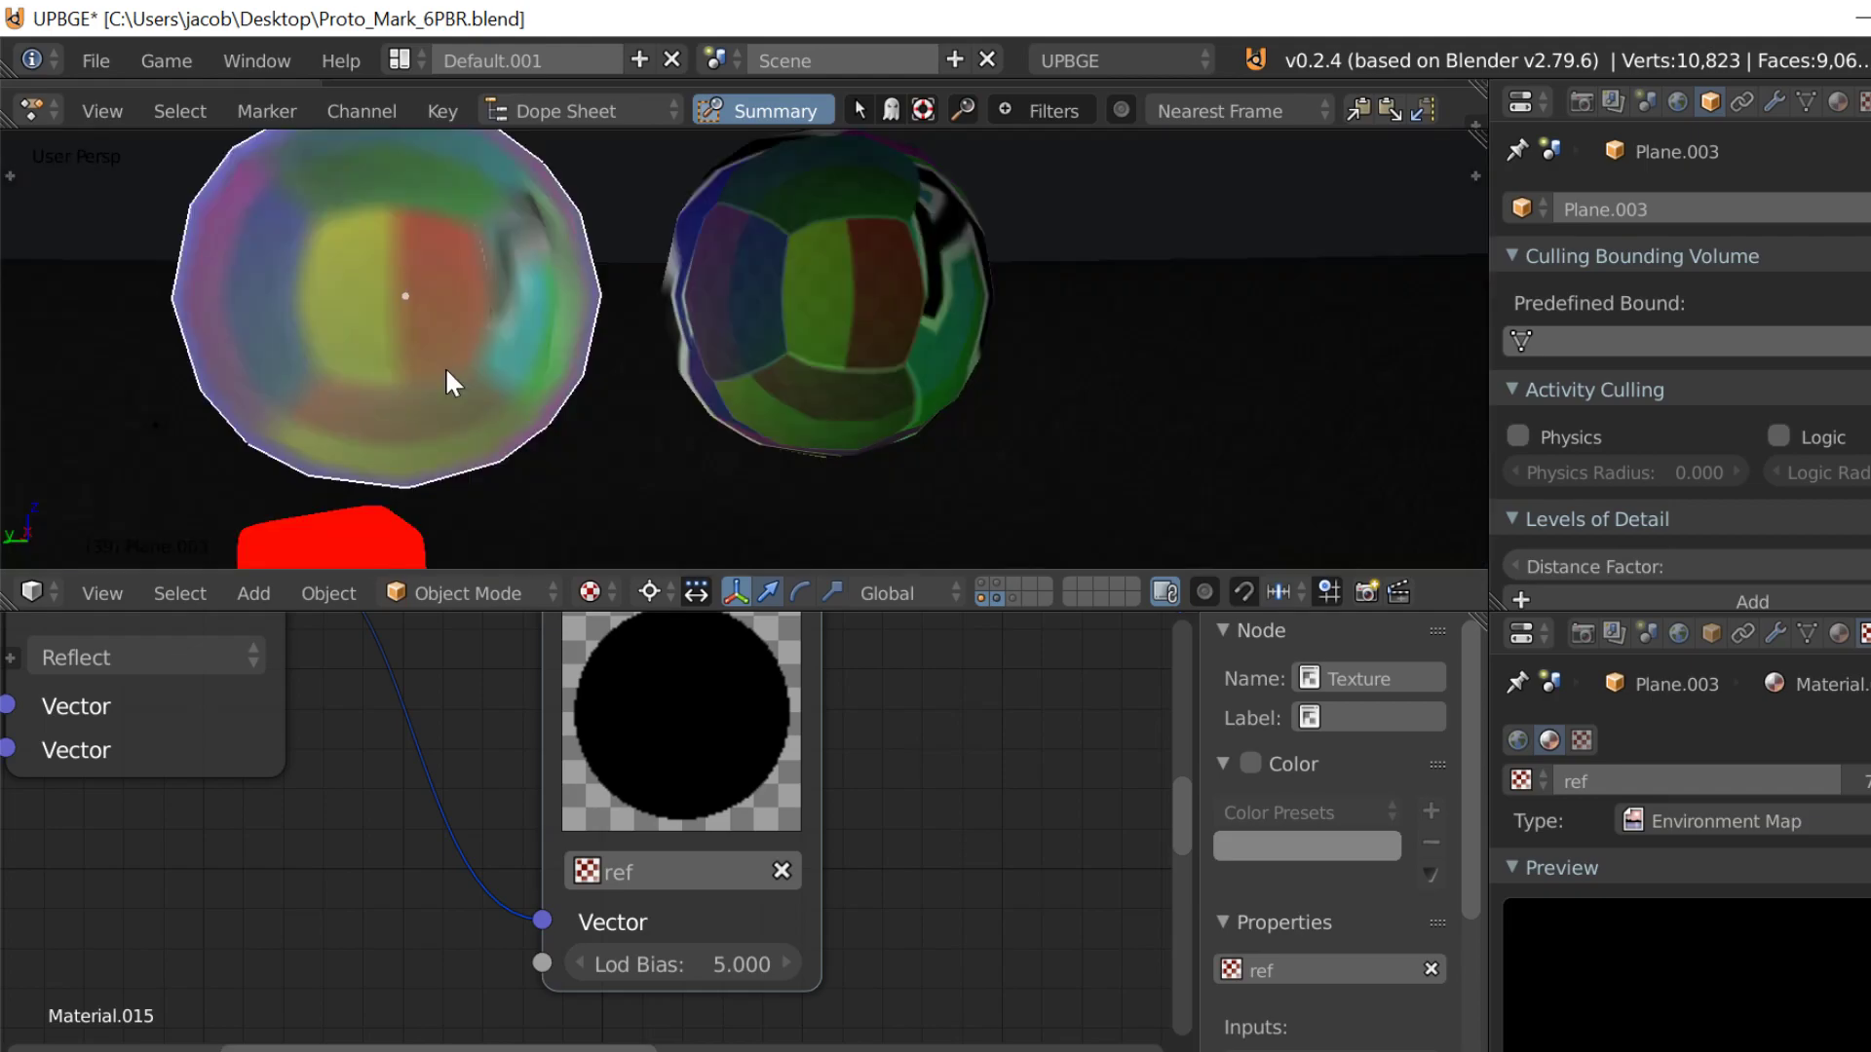
Step: Frame the robot character beside the spheres and set the World's Horizon Color to black
{"action": "key", "text": "shift+f"}
{"action": "key", "text": "s"}
{"action": "key", "text": "a"}
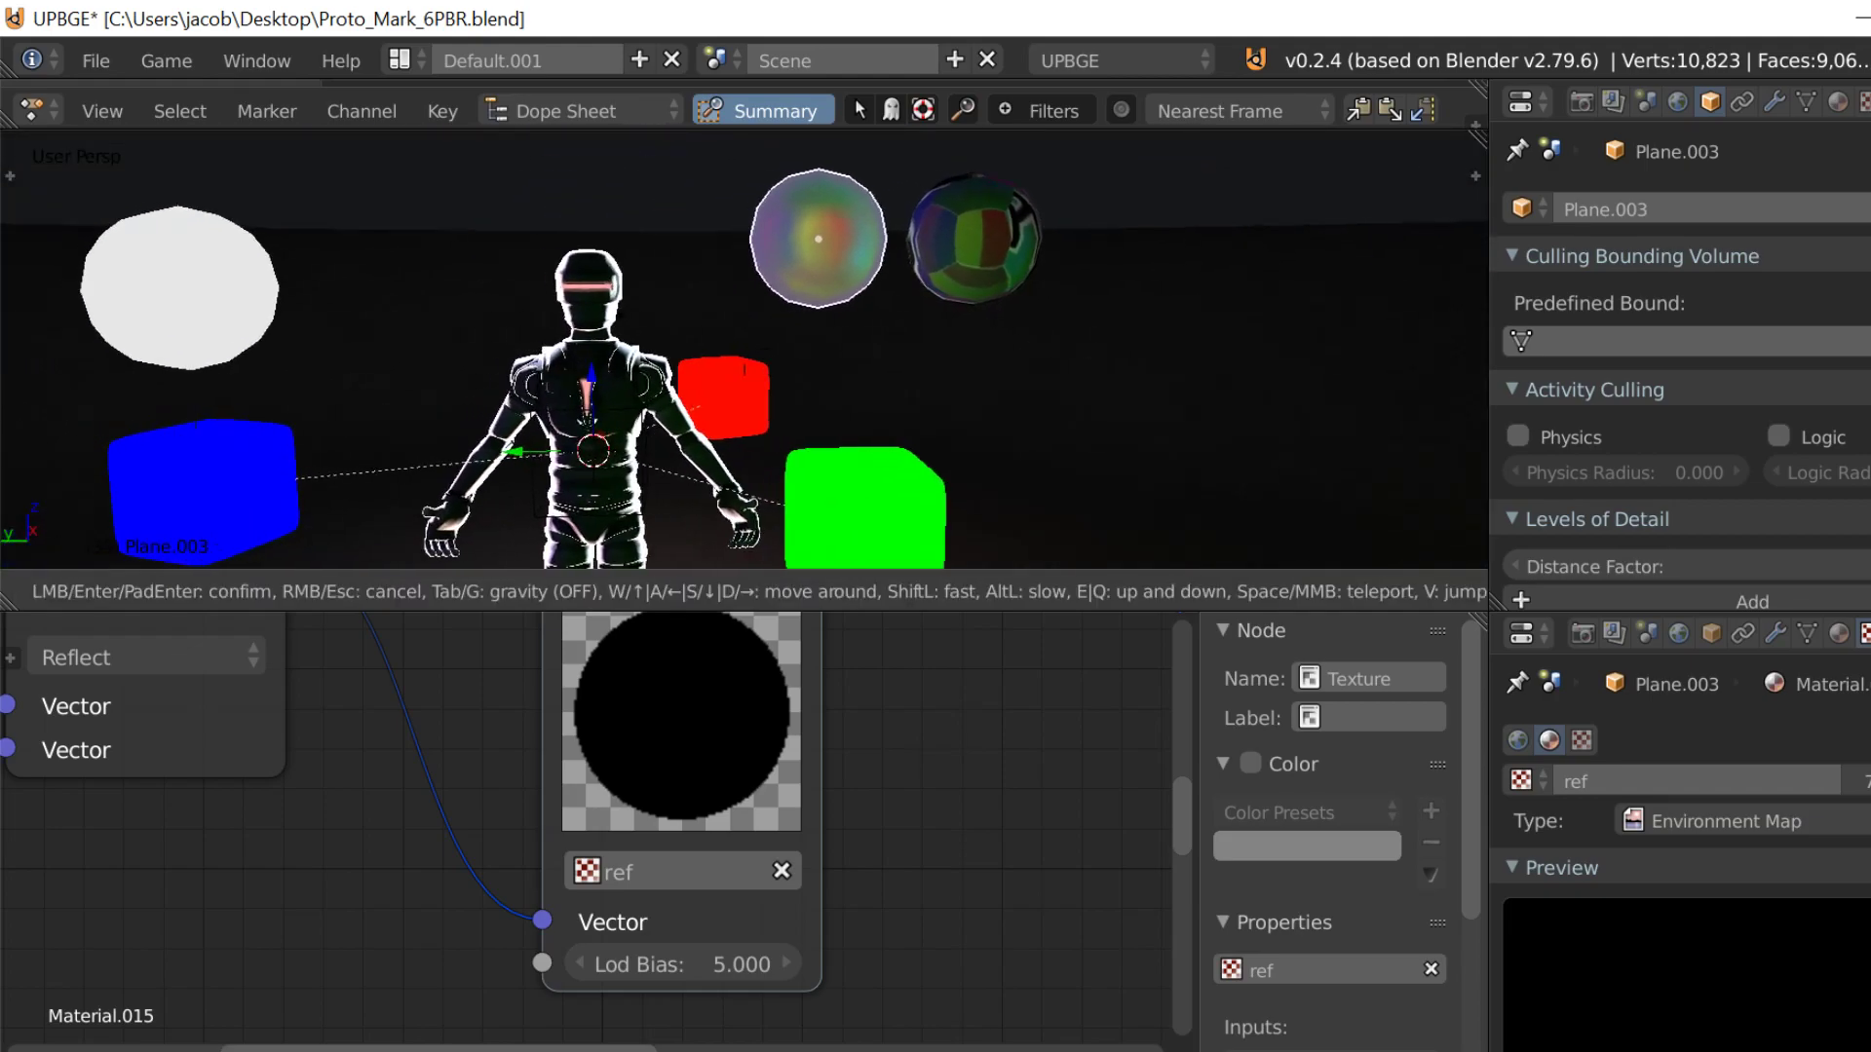
{"action": "key", "text": "w"}
{"action": "key", "text": "d"}
{"action": "key", "text": "s"}
{"action": "left_click", "coordinate": [743, 349]}
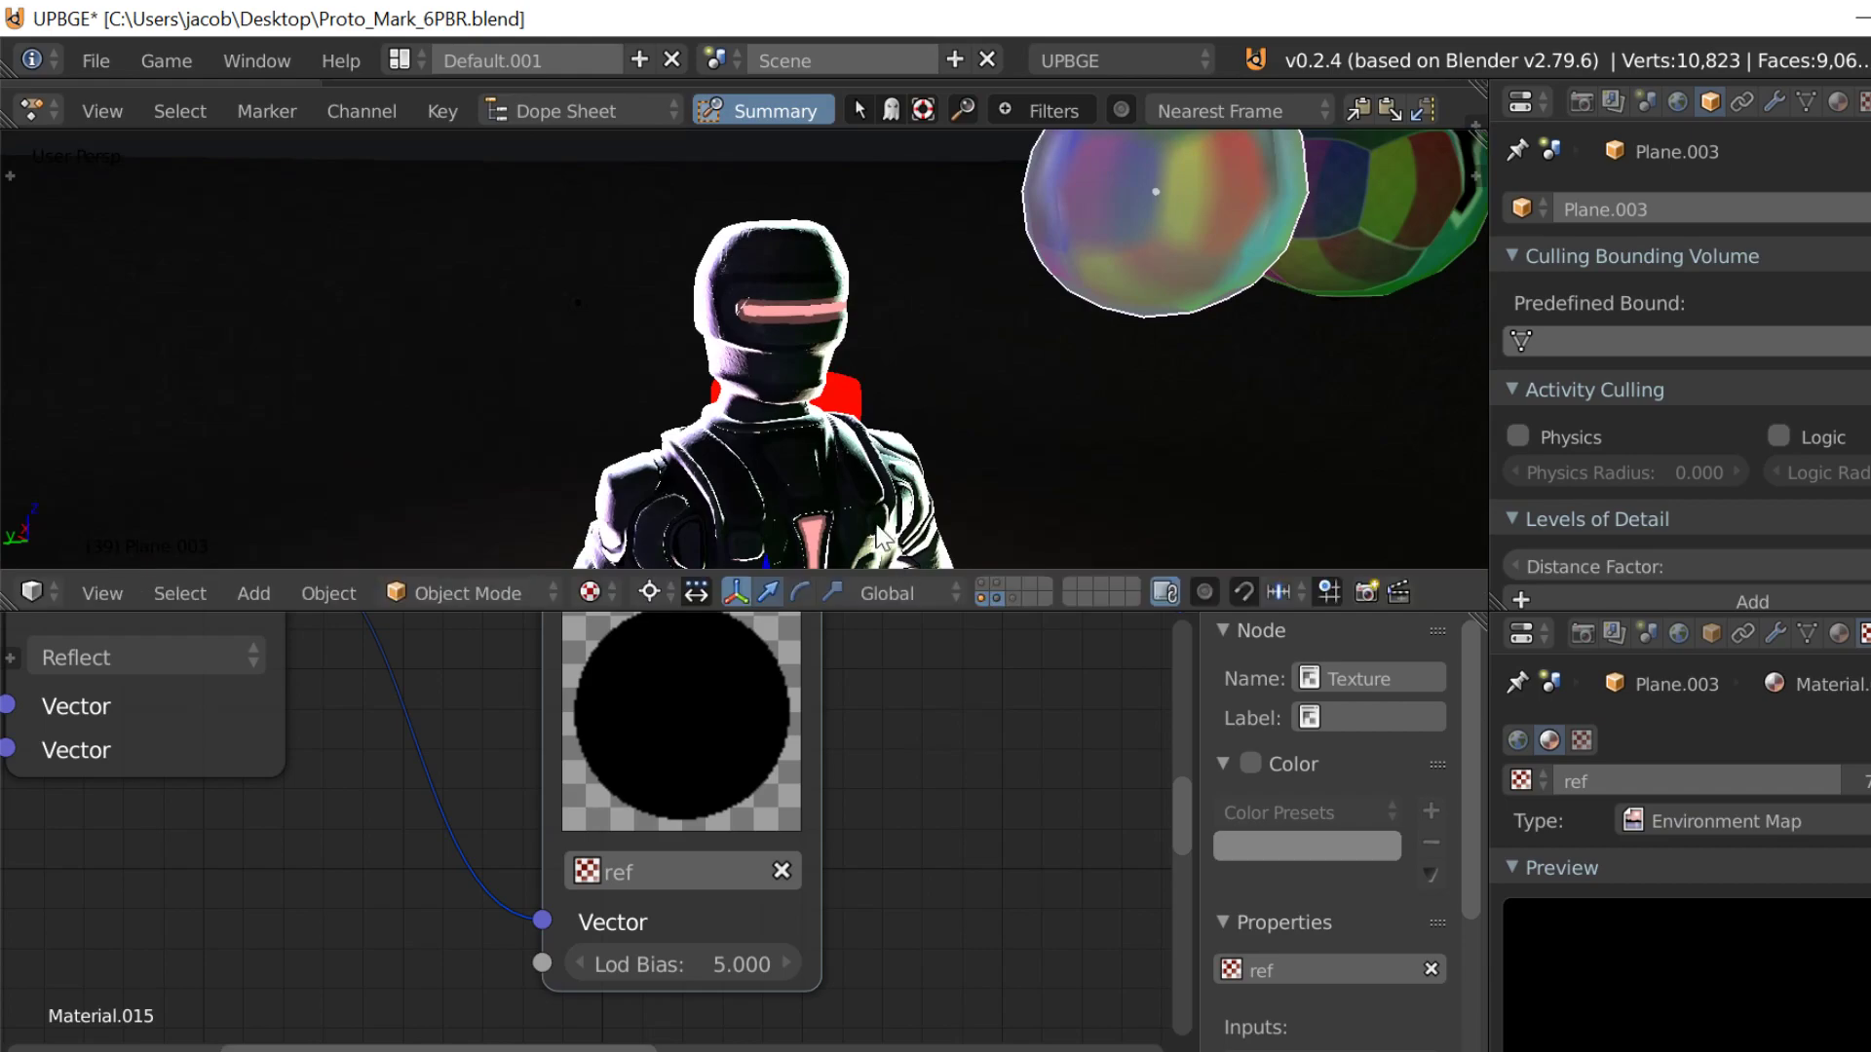
{"action": "left_click", "coordinate": [1677, 633]}
{"action": "scroll", "coordinate": [1640, 1041], "scroll_direction": "down", "scroll_amount": 2}
{"action": "left_click", "coordinate": [1637, 1020]}
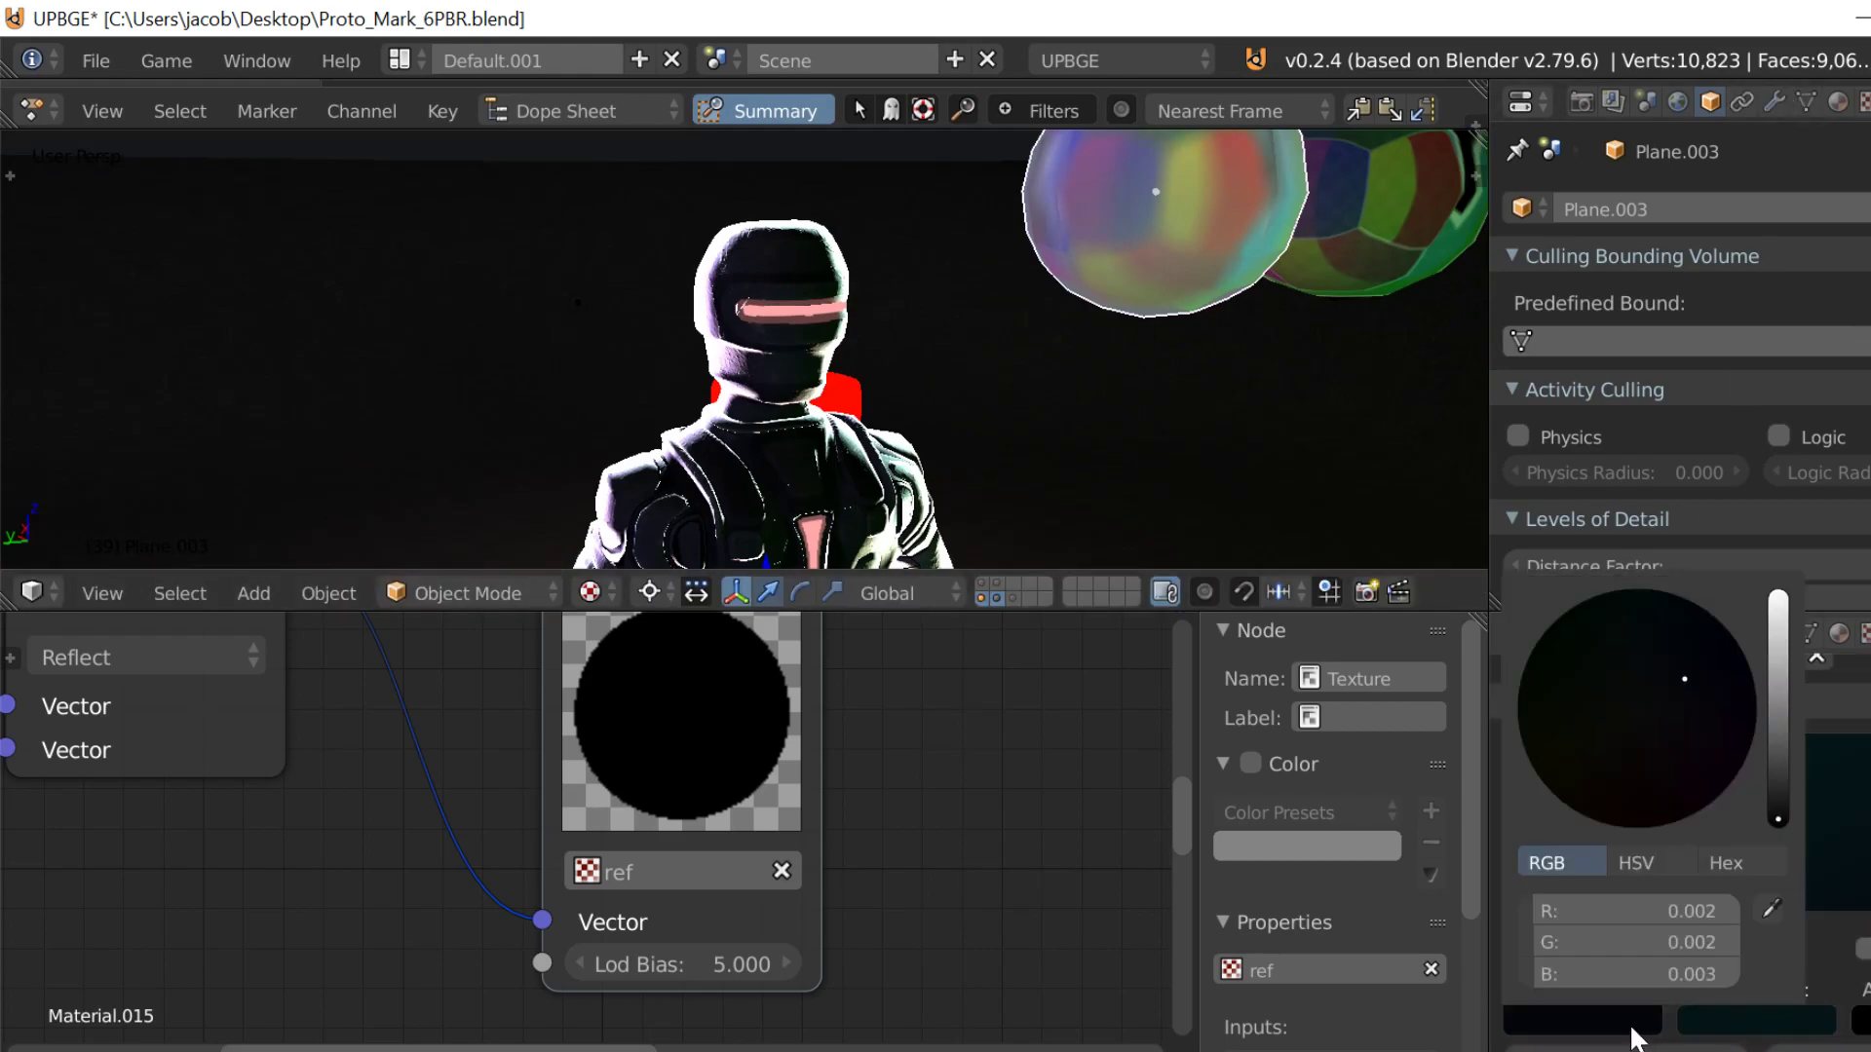
{"action": "left_click_drag", "start_coordinate": [1778, 806], "coordinate": [1808, 1032]}
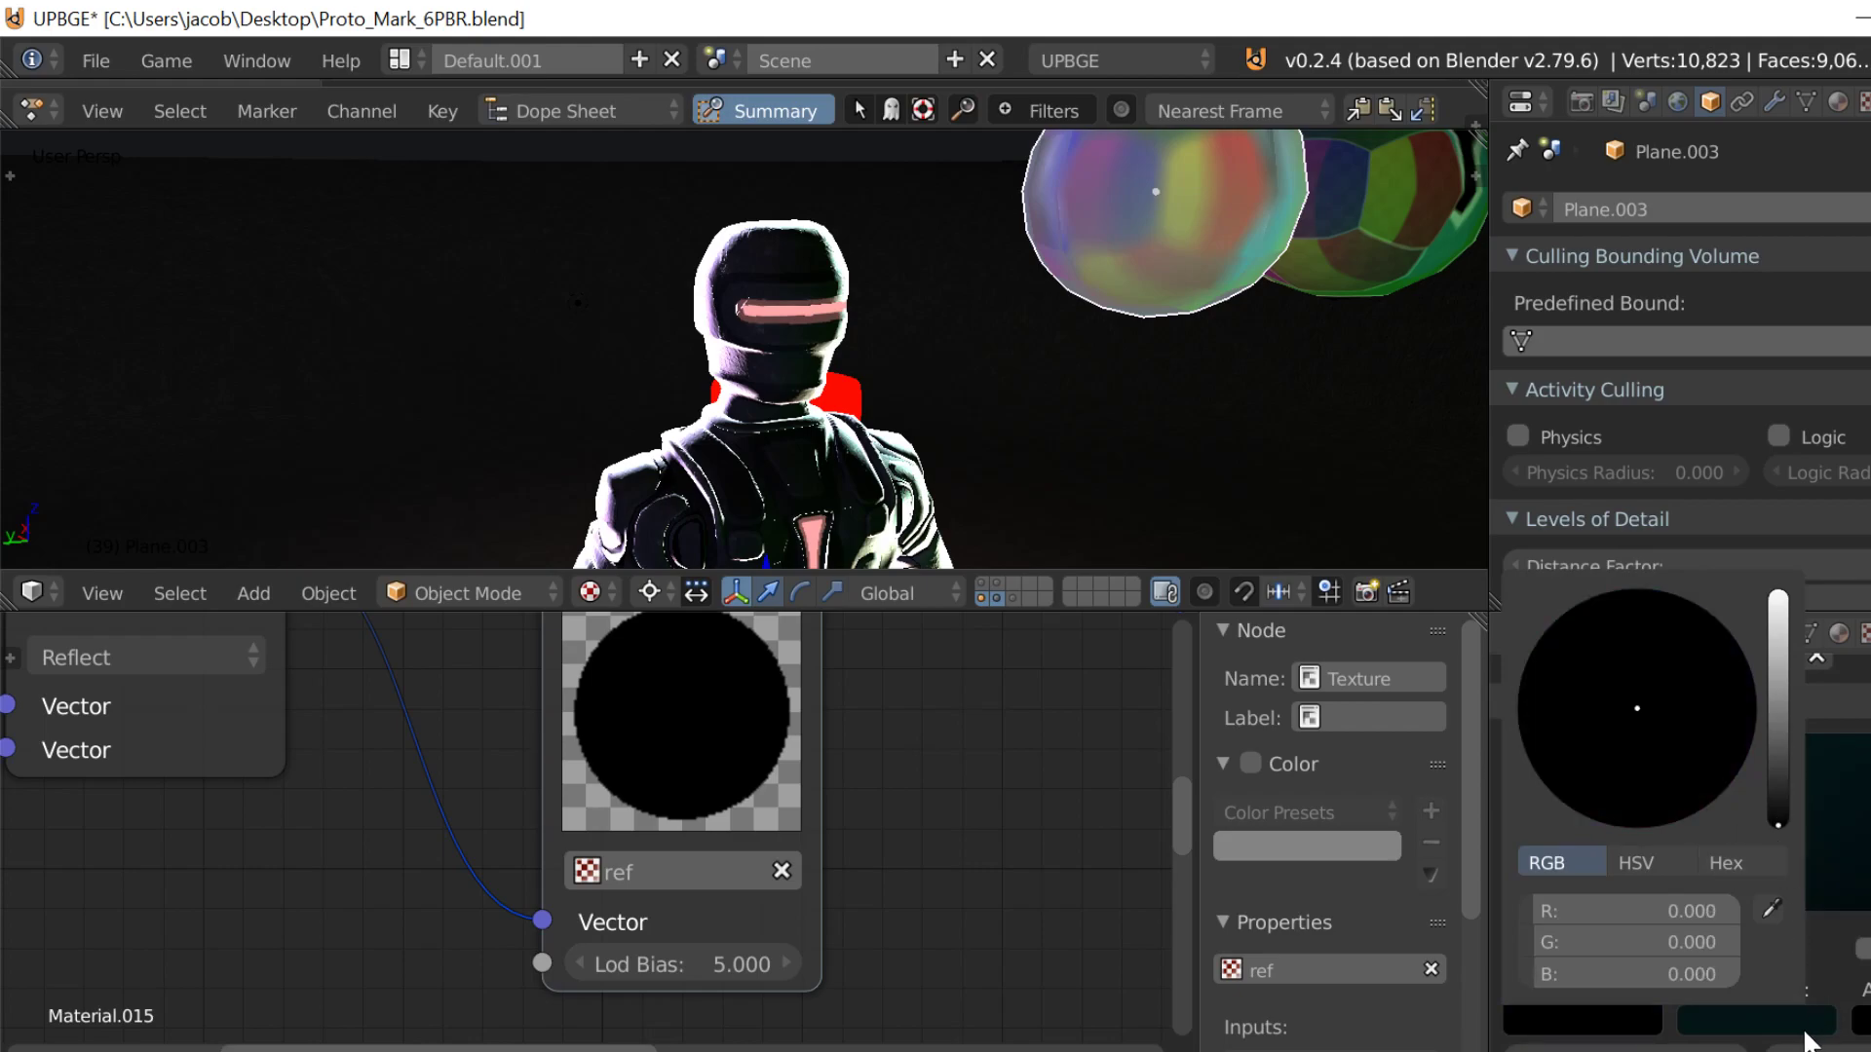
Step: Try a bright blue World Zenith Color and check its effect on the character and spheres in the game engine
{"action": "left_click_drag", "start_coordinate": [1779, 826], "coordinate": [1811, 764]}
{"action": "left_click", "coordinate": [1780, 1015]}
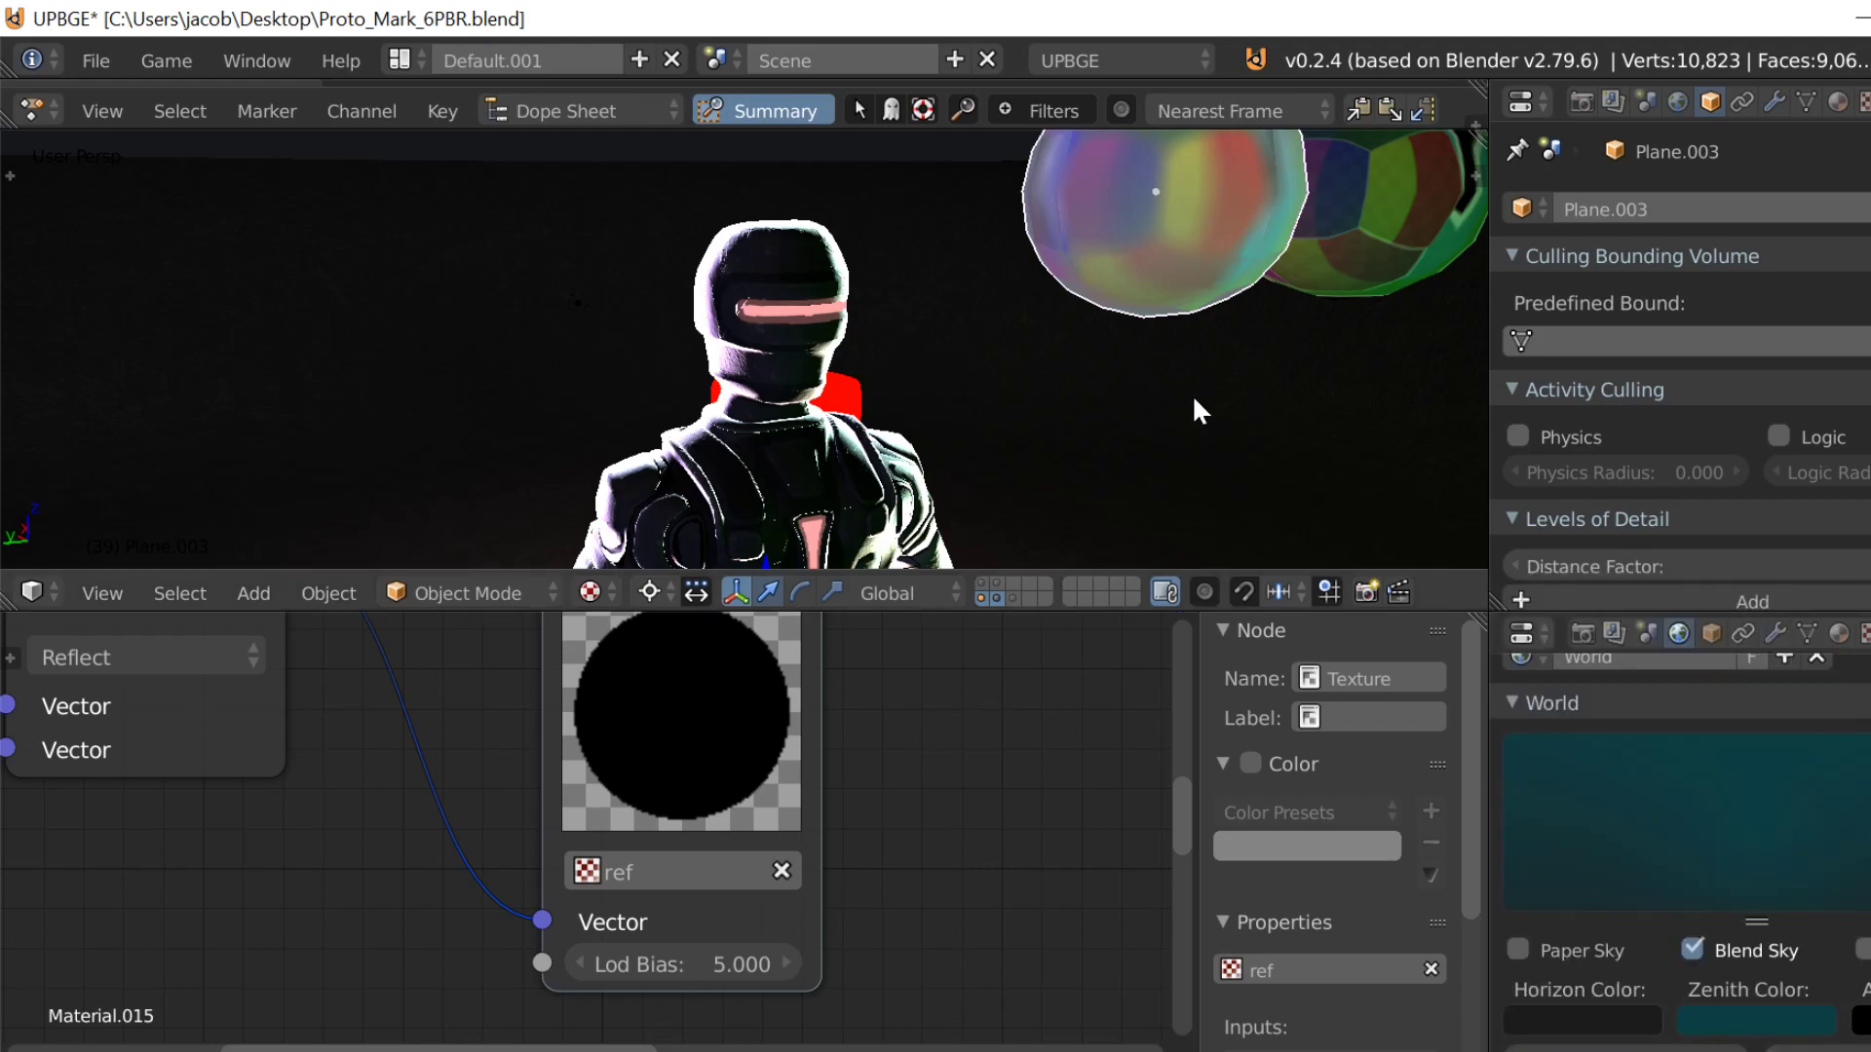
{"action": "left_click", "coordinate": [1727, 1023]}
{"action": "mouse_move", "coordinate": [1716, 682]}
{"action": "left_mouse_down"}
{"action": "mouse_move", "coordinate": [1719, 599]}
{"action": "mouse_move", "coordinate": [1733, 607]}
{"action": "left_mouse_up"}
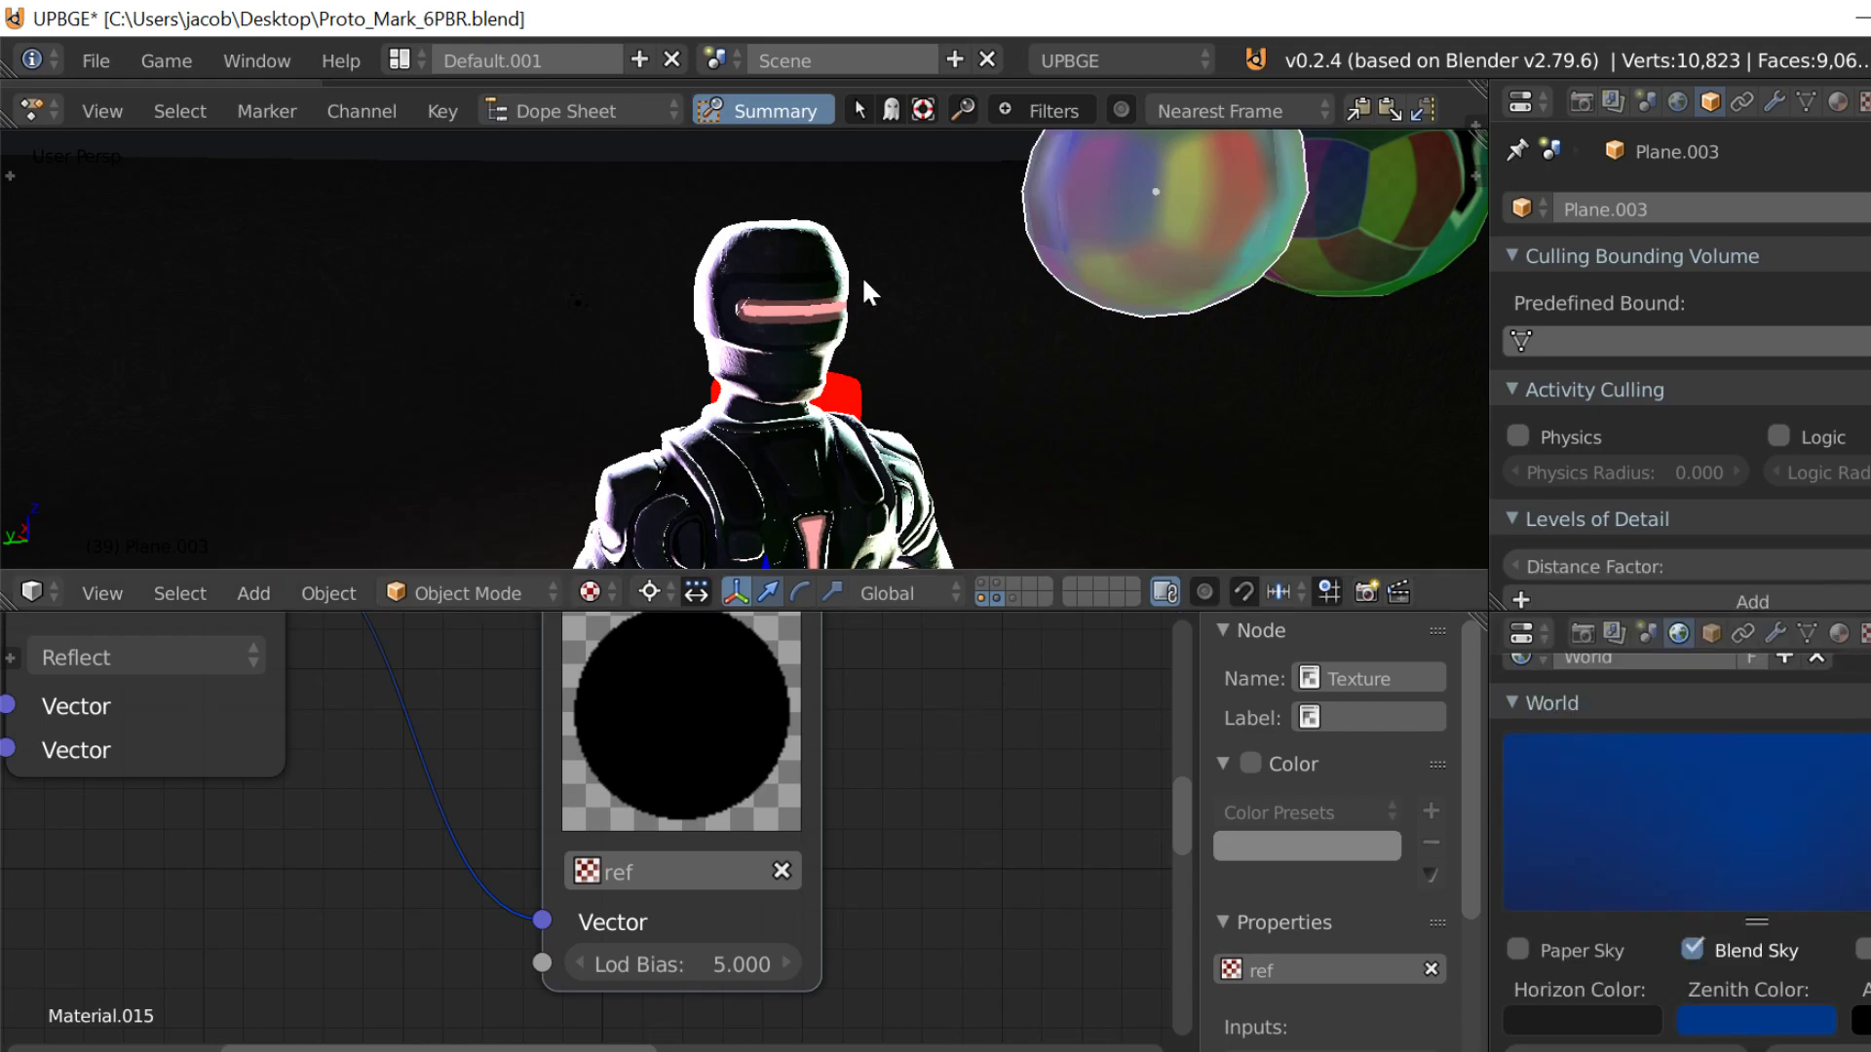
{"action": "key", "text": "shift+f"}
{"action": "key", "text": "s"}
{"action": "left_click", "coordinate": [743, 347]}
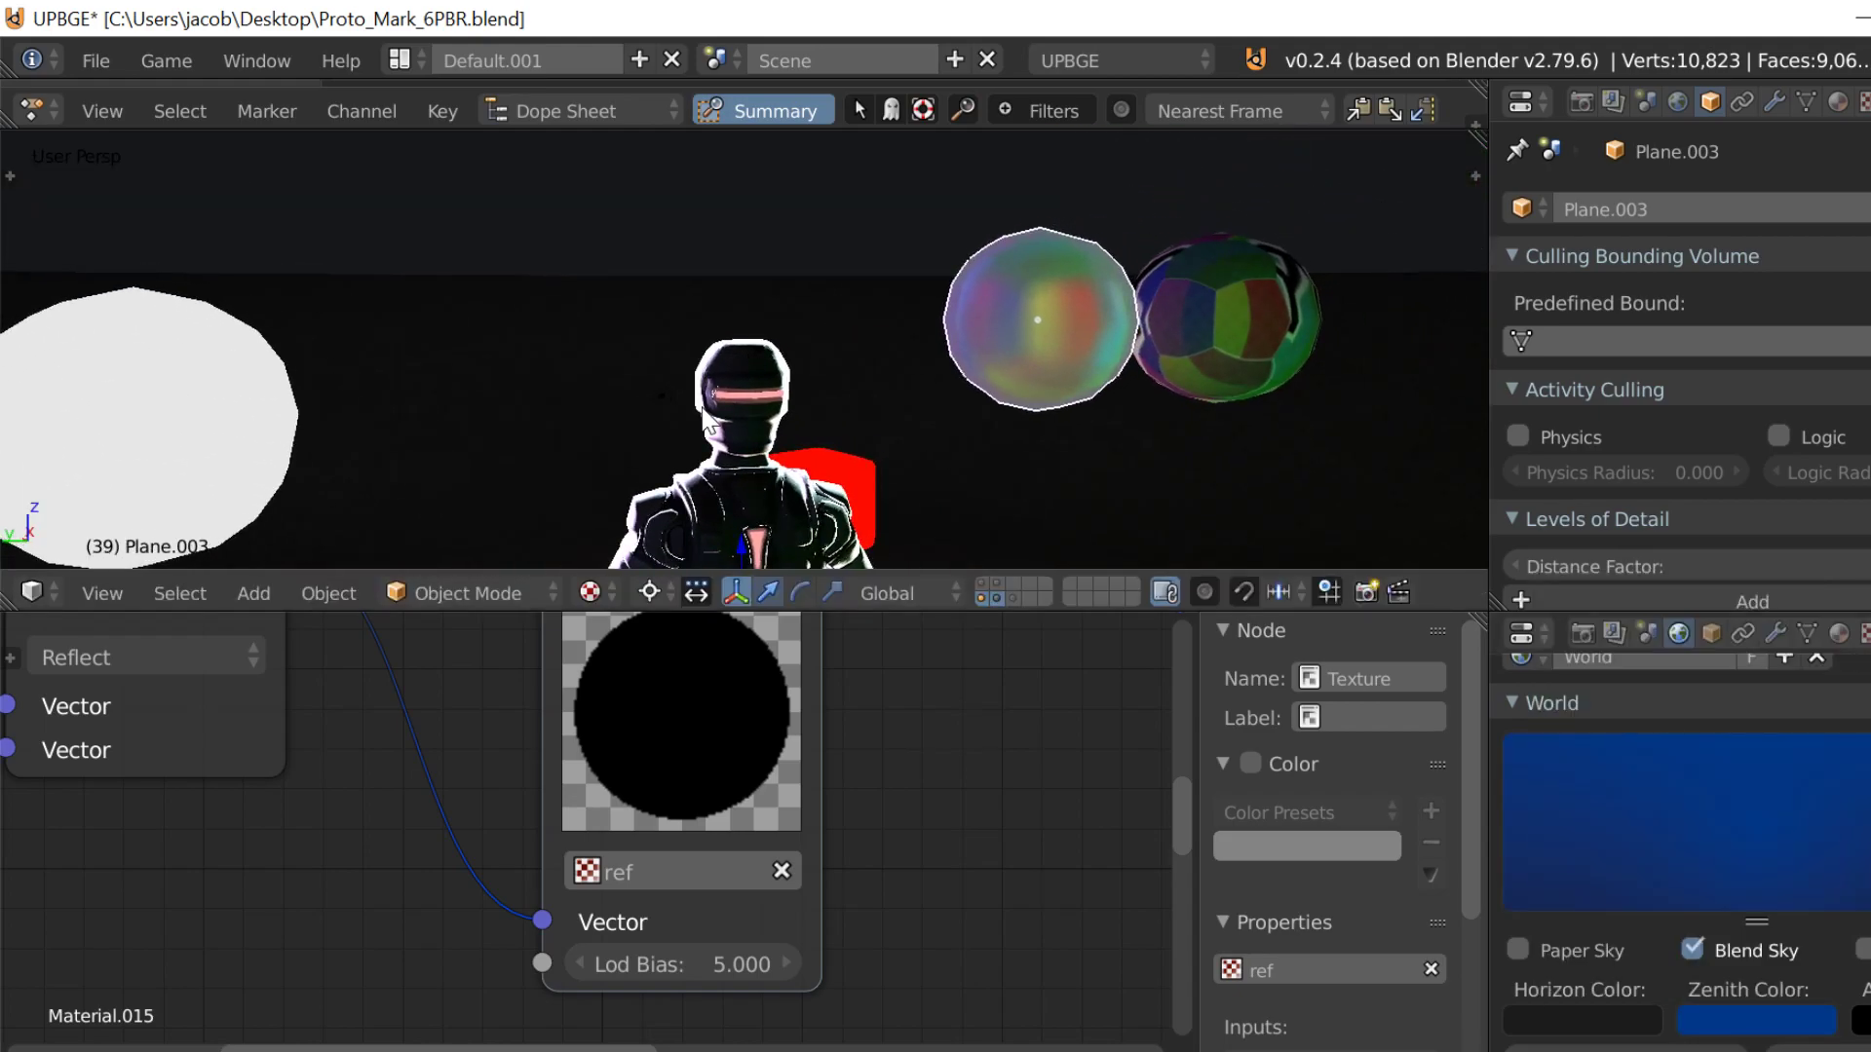
{"action": "key", "text": "p"}
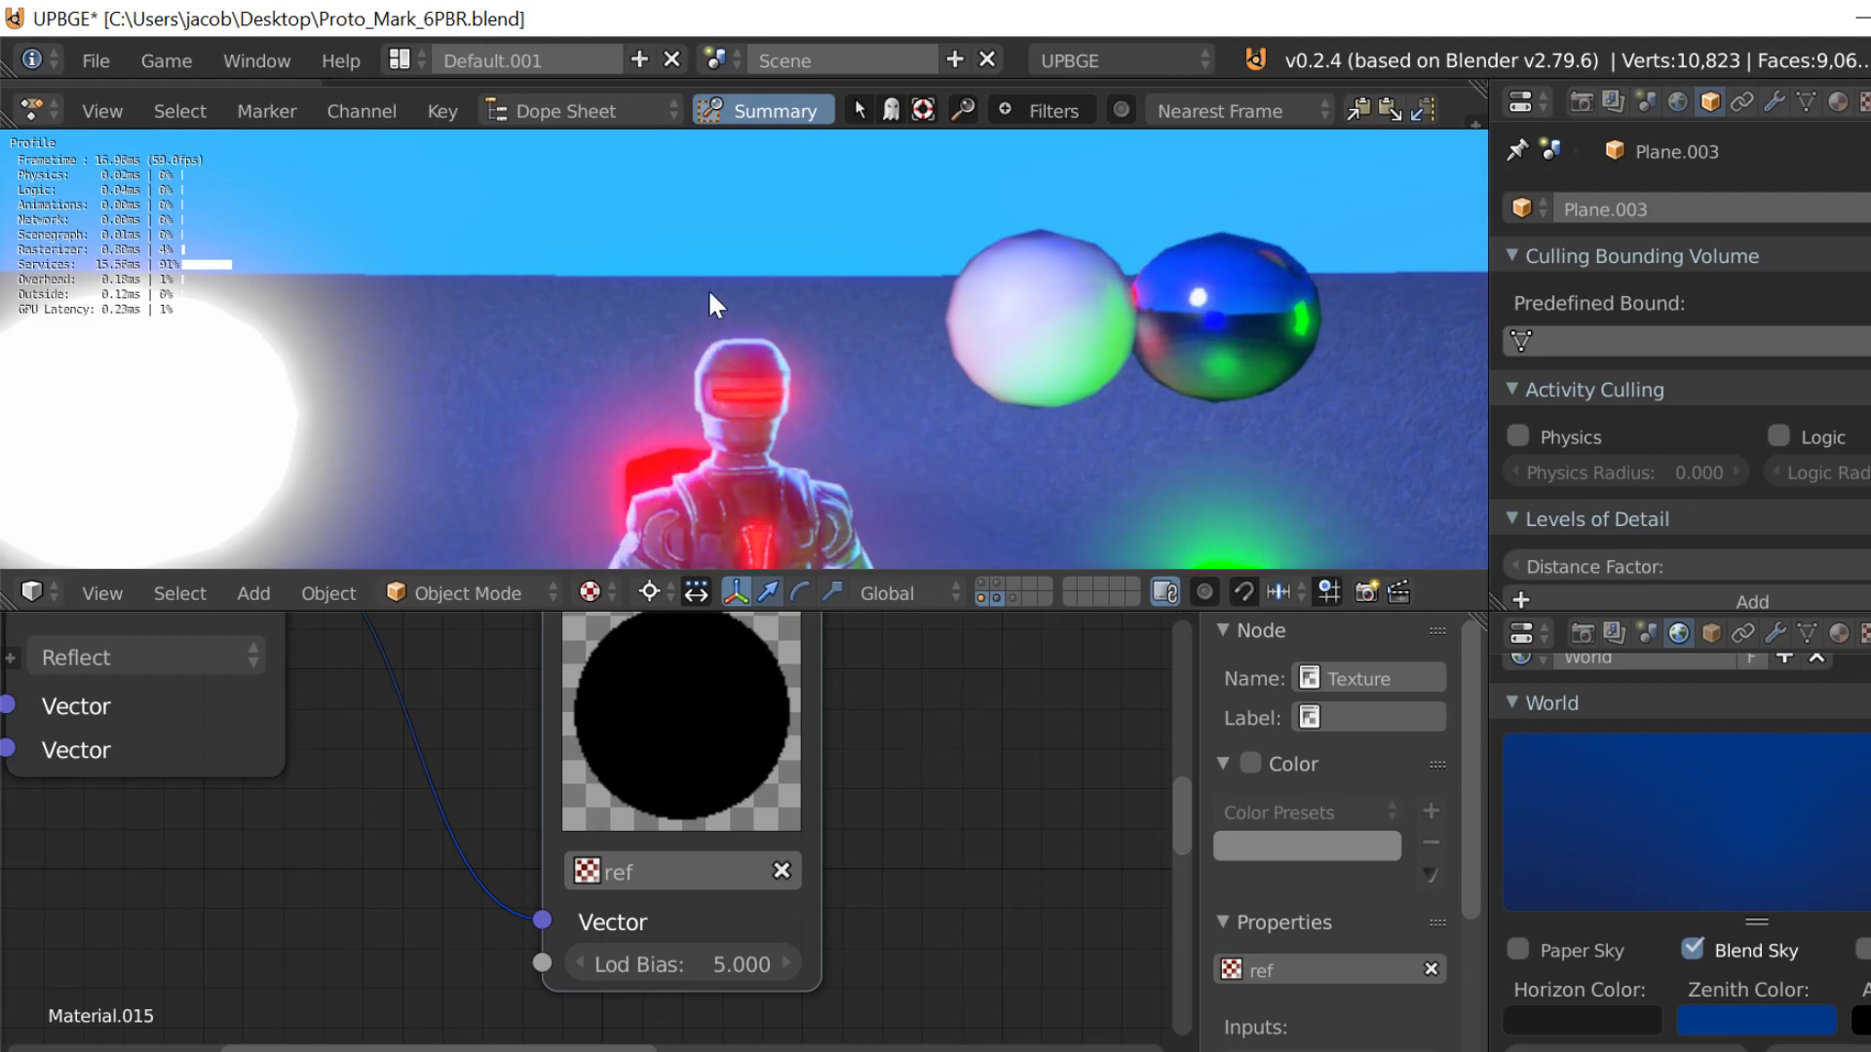
{"action": "key", "text": "Escape"}
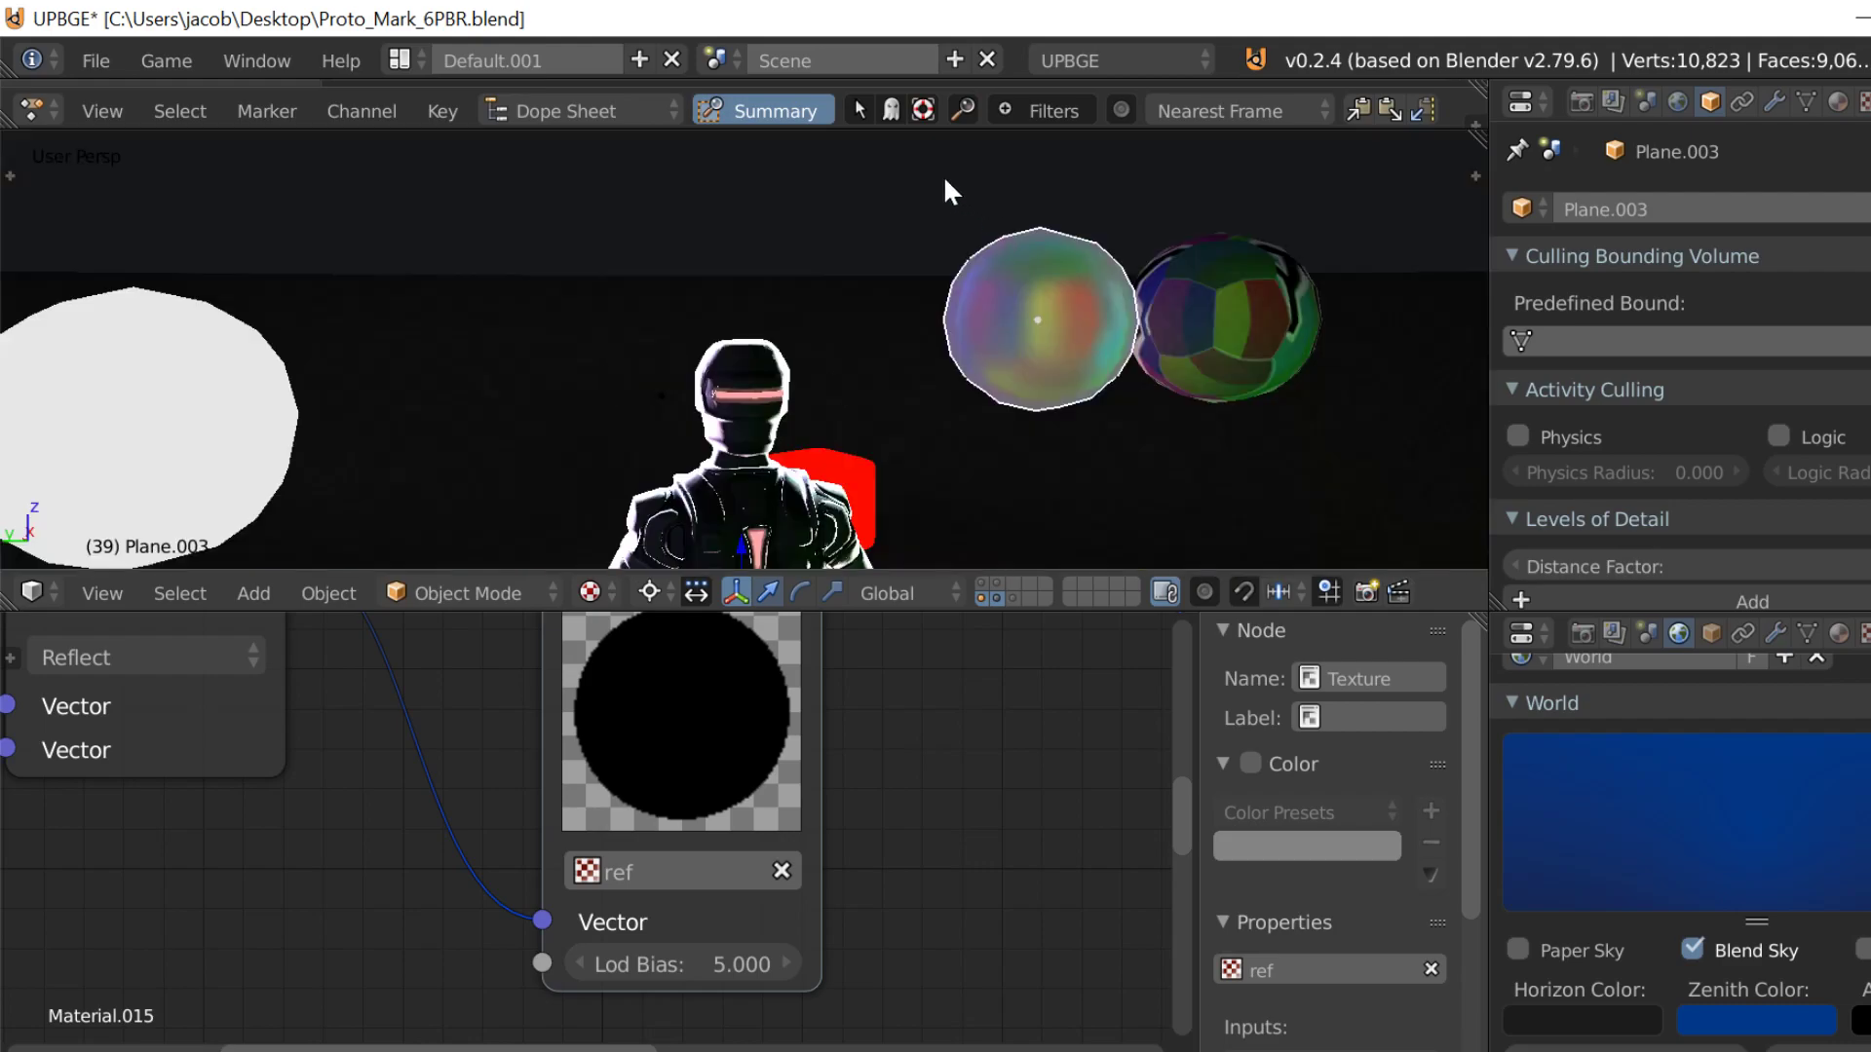
Step: Set the World's Zenith Color to black and run the game engine to check the scene lighting
{"action": "left_click", "coordinate": [1788, 1032]}
{"action": "left_click_drag", "start_coordinate": [1812, 742], "coordinate": [1818, 840]}
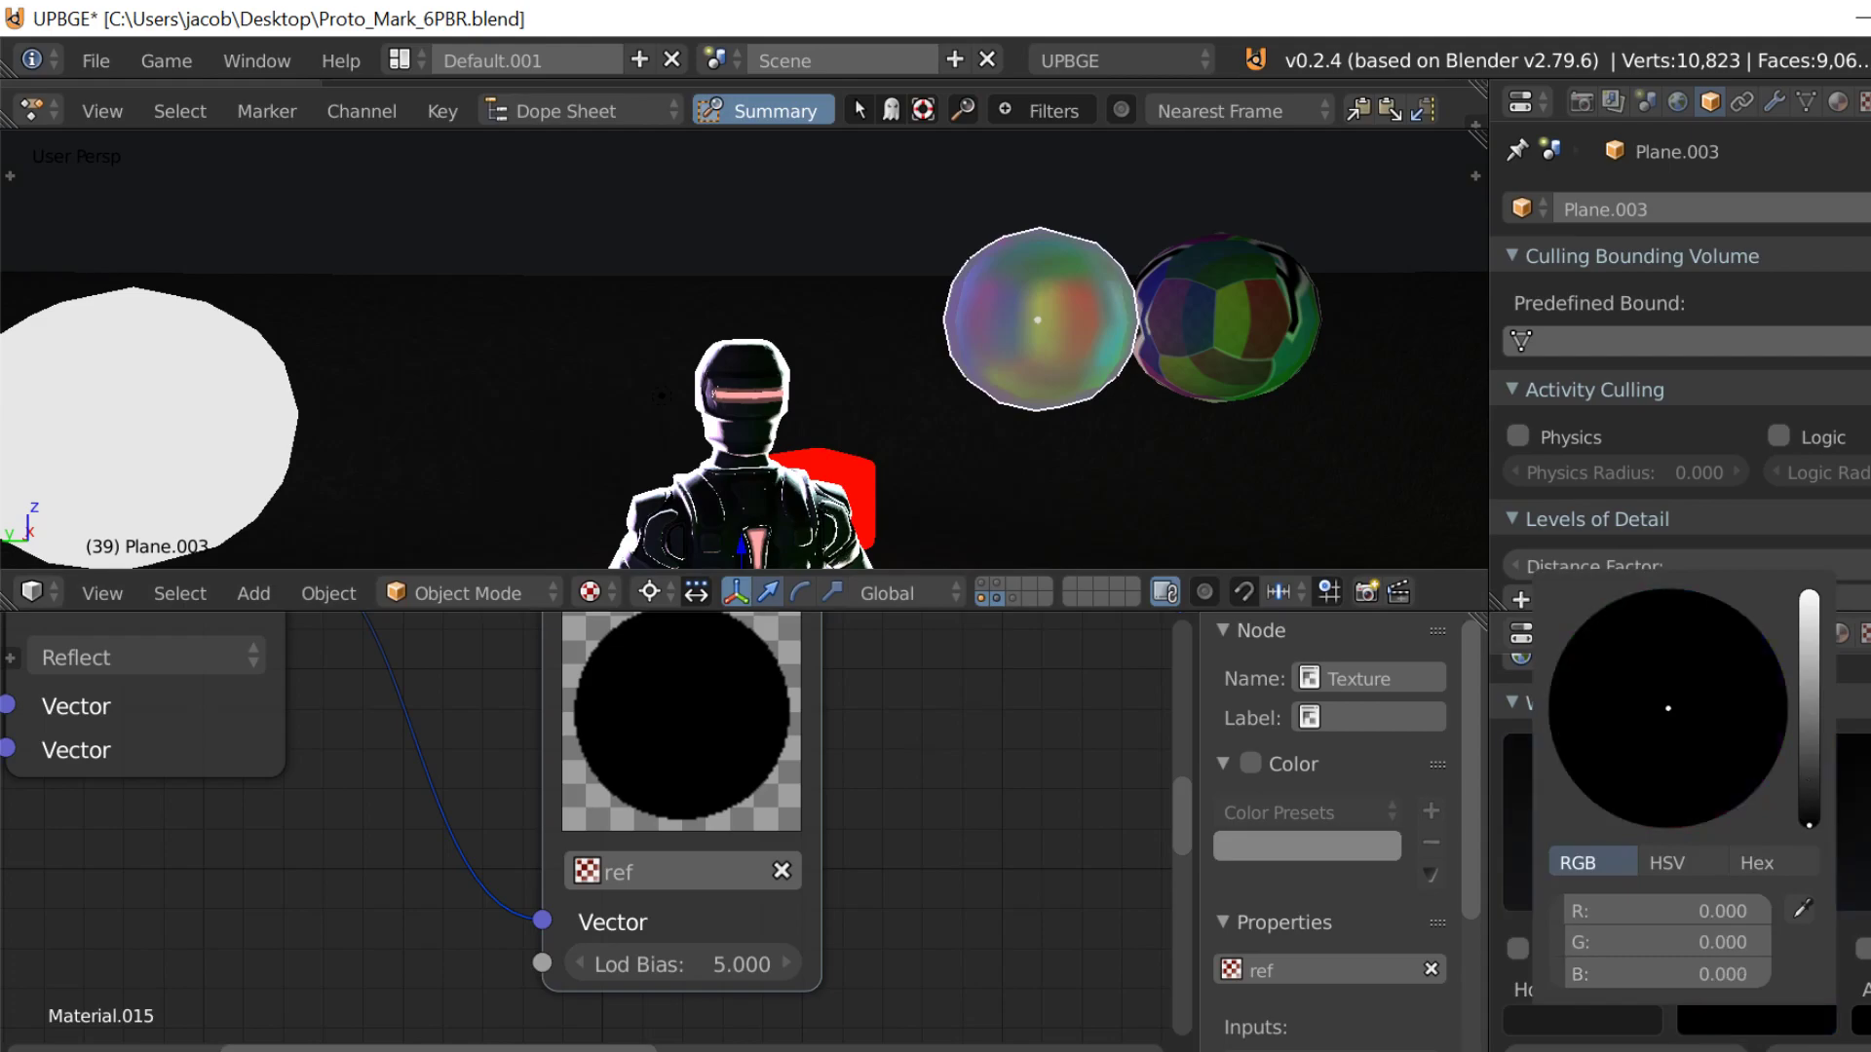
{"action": "key", "text": "p"}
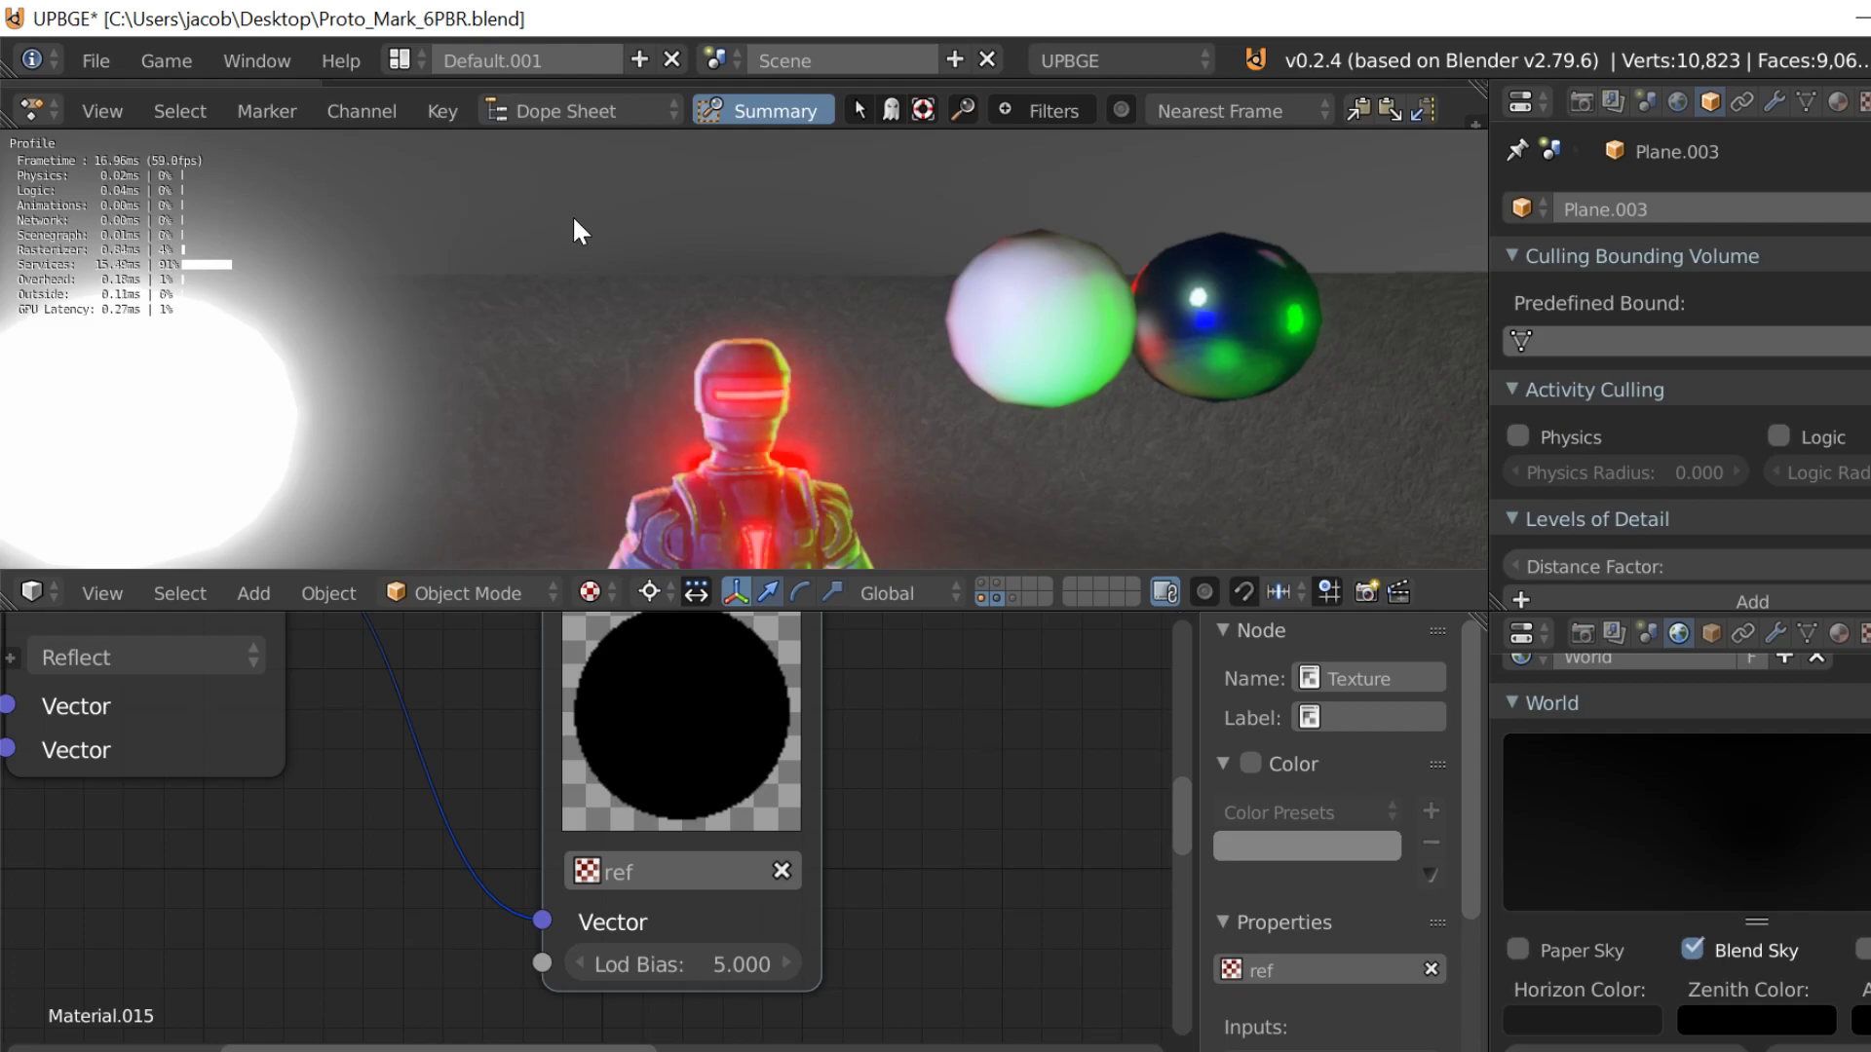
{"action": "key", "text": "Escape"}
Step: Darken the World's Horizon Color to pure black and test the scene in the game engine
{"action": "left_click", "coordinate": [1653, 1013]}
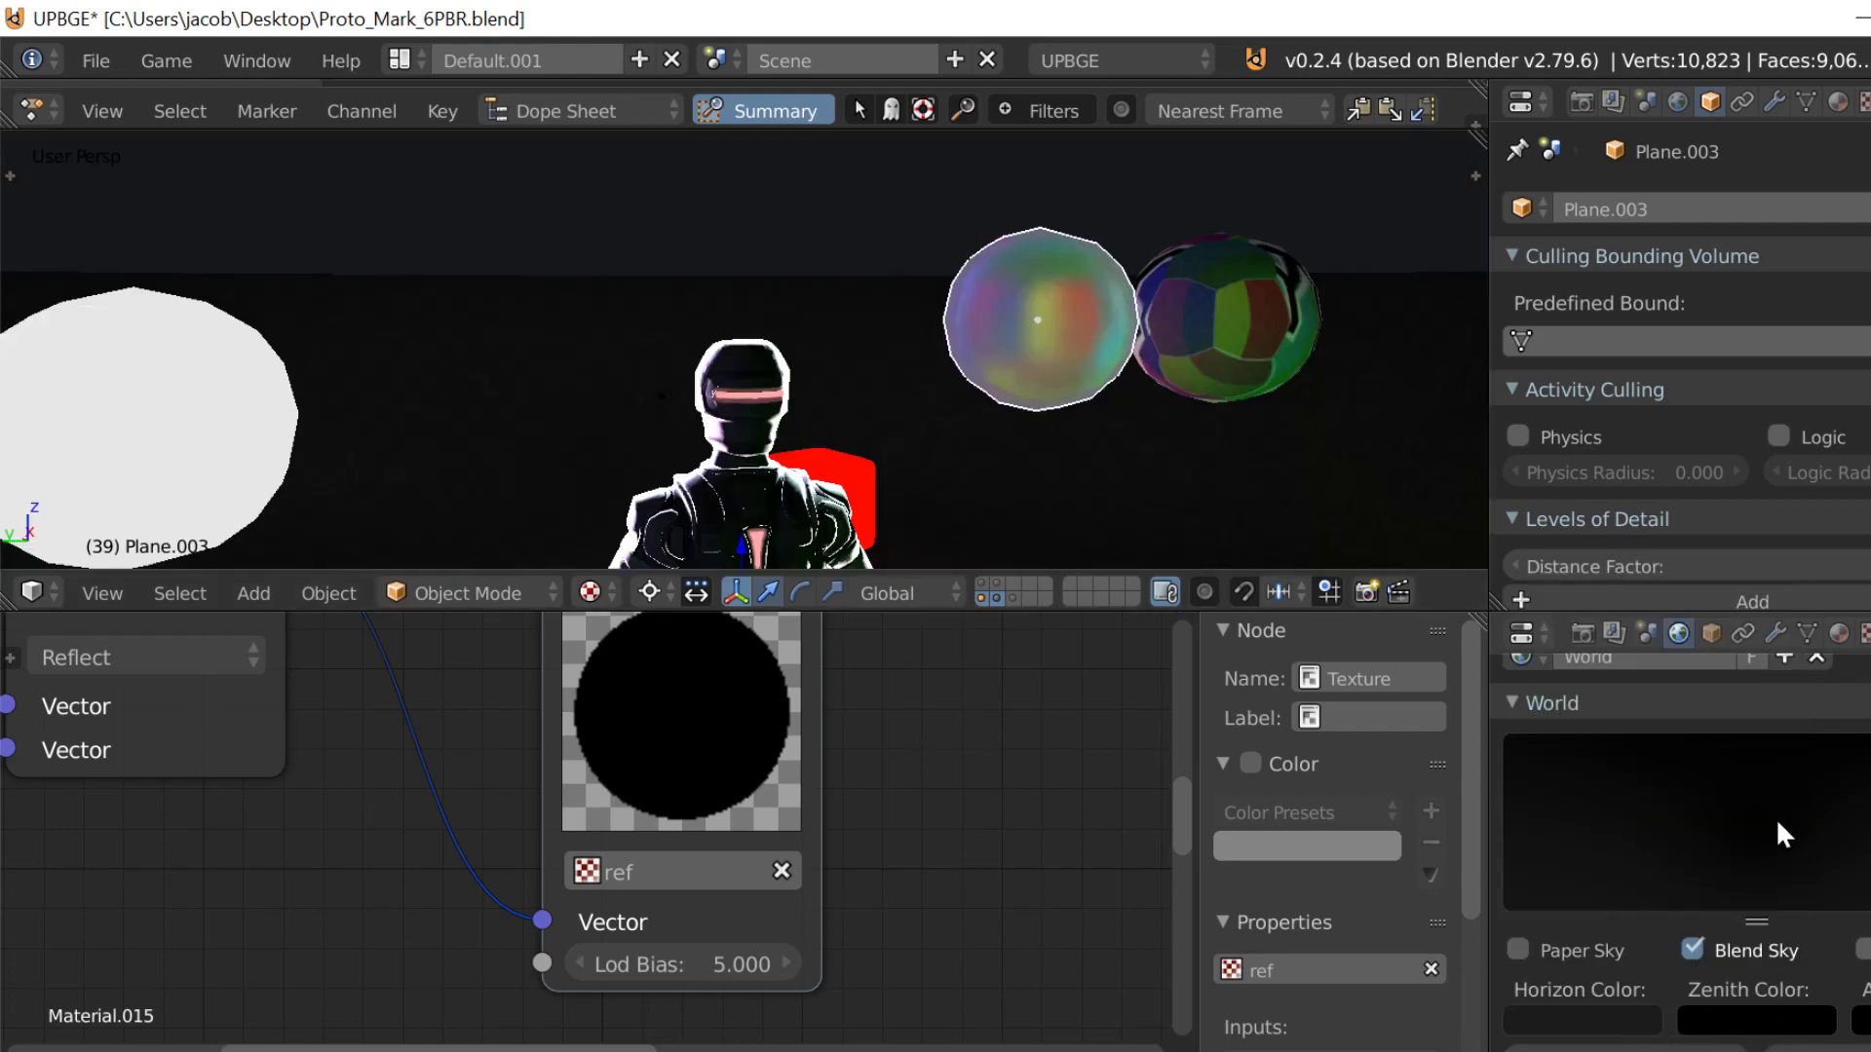
{"action": "left_click", "coordinate": [1641, 1013]}
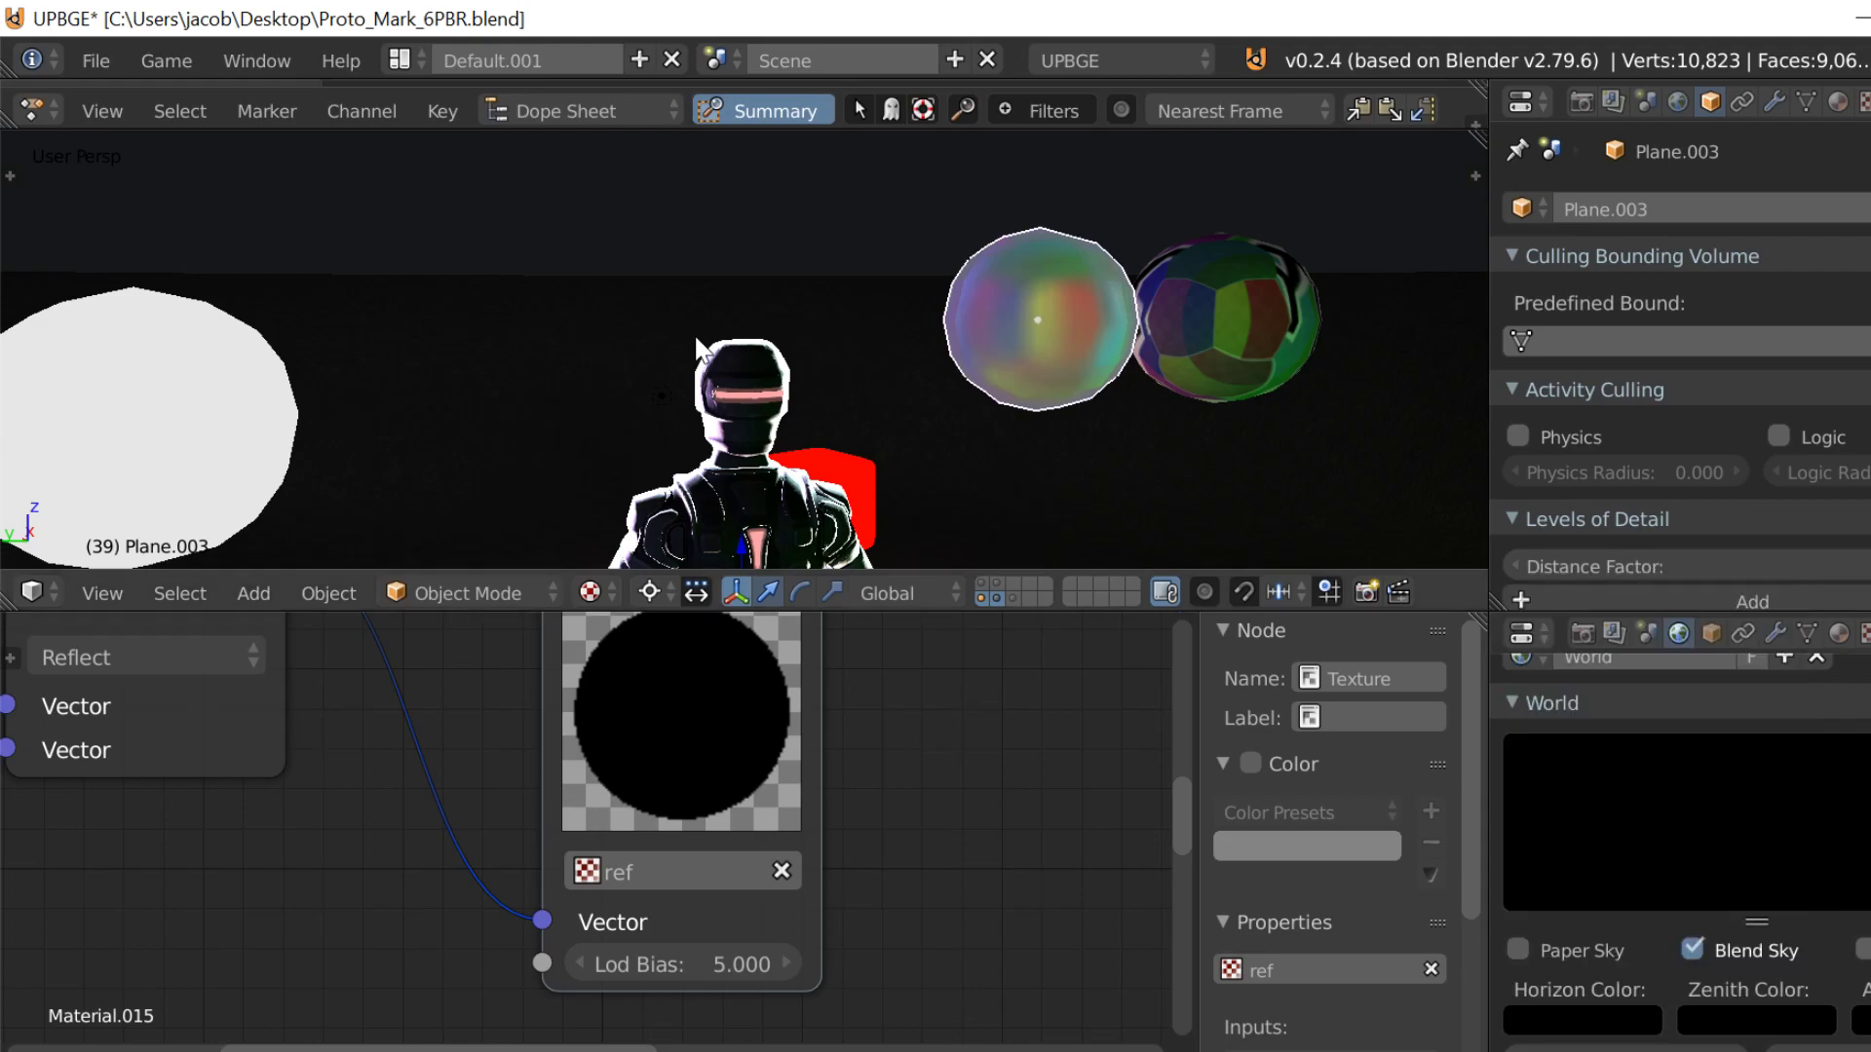
{"action": "key", "text": "p"}
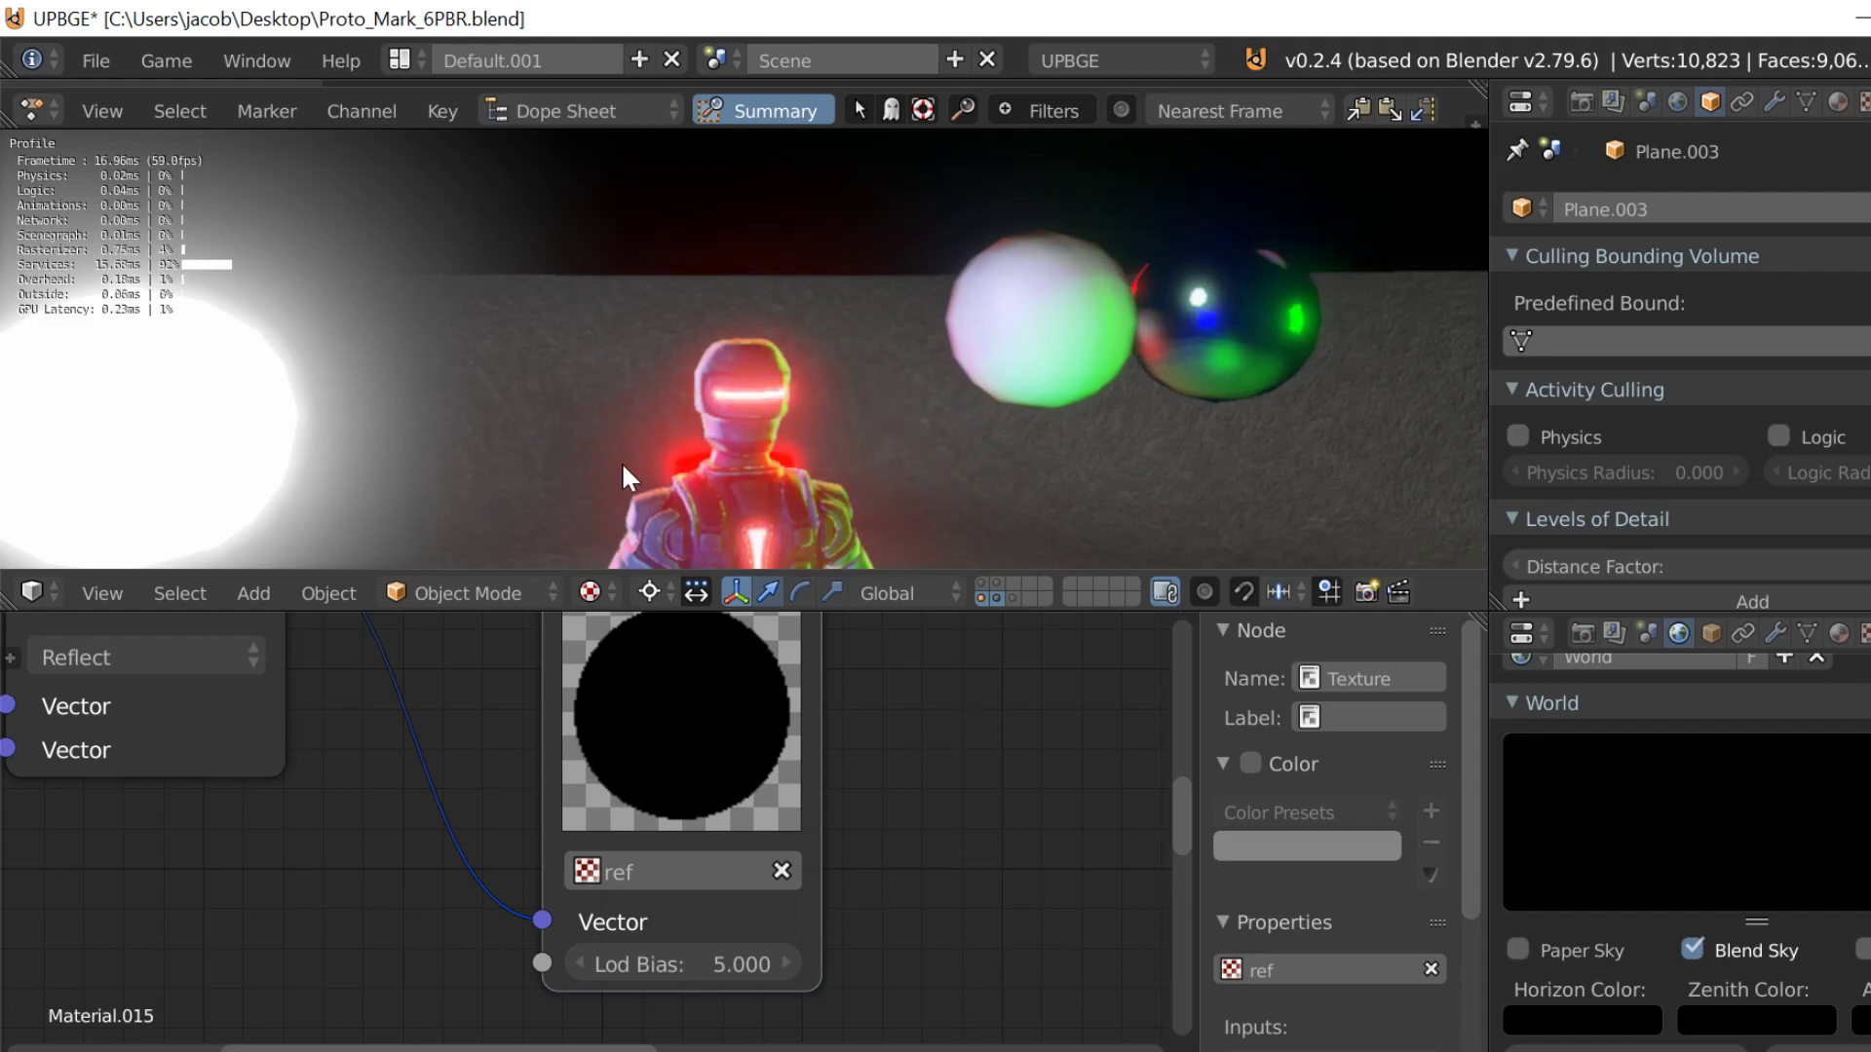
{"action": "key", "text": "Escape"}
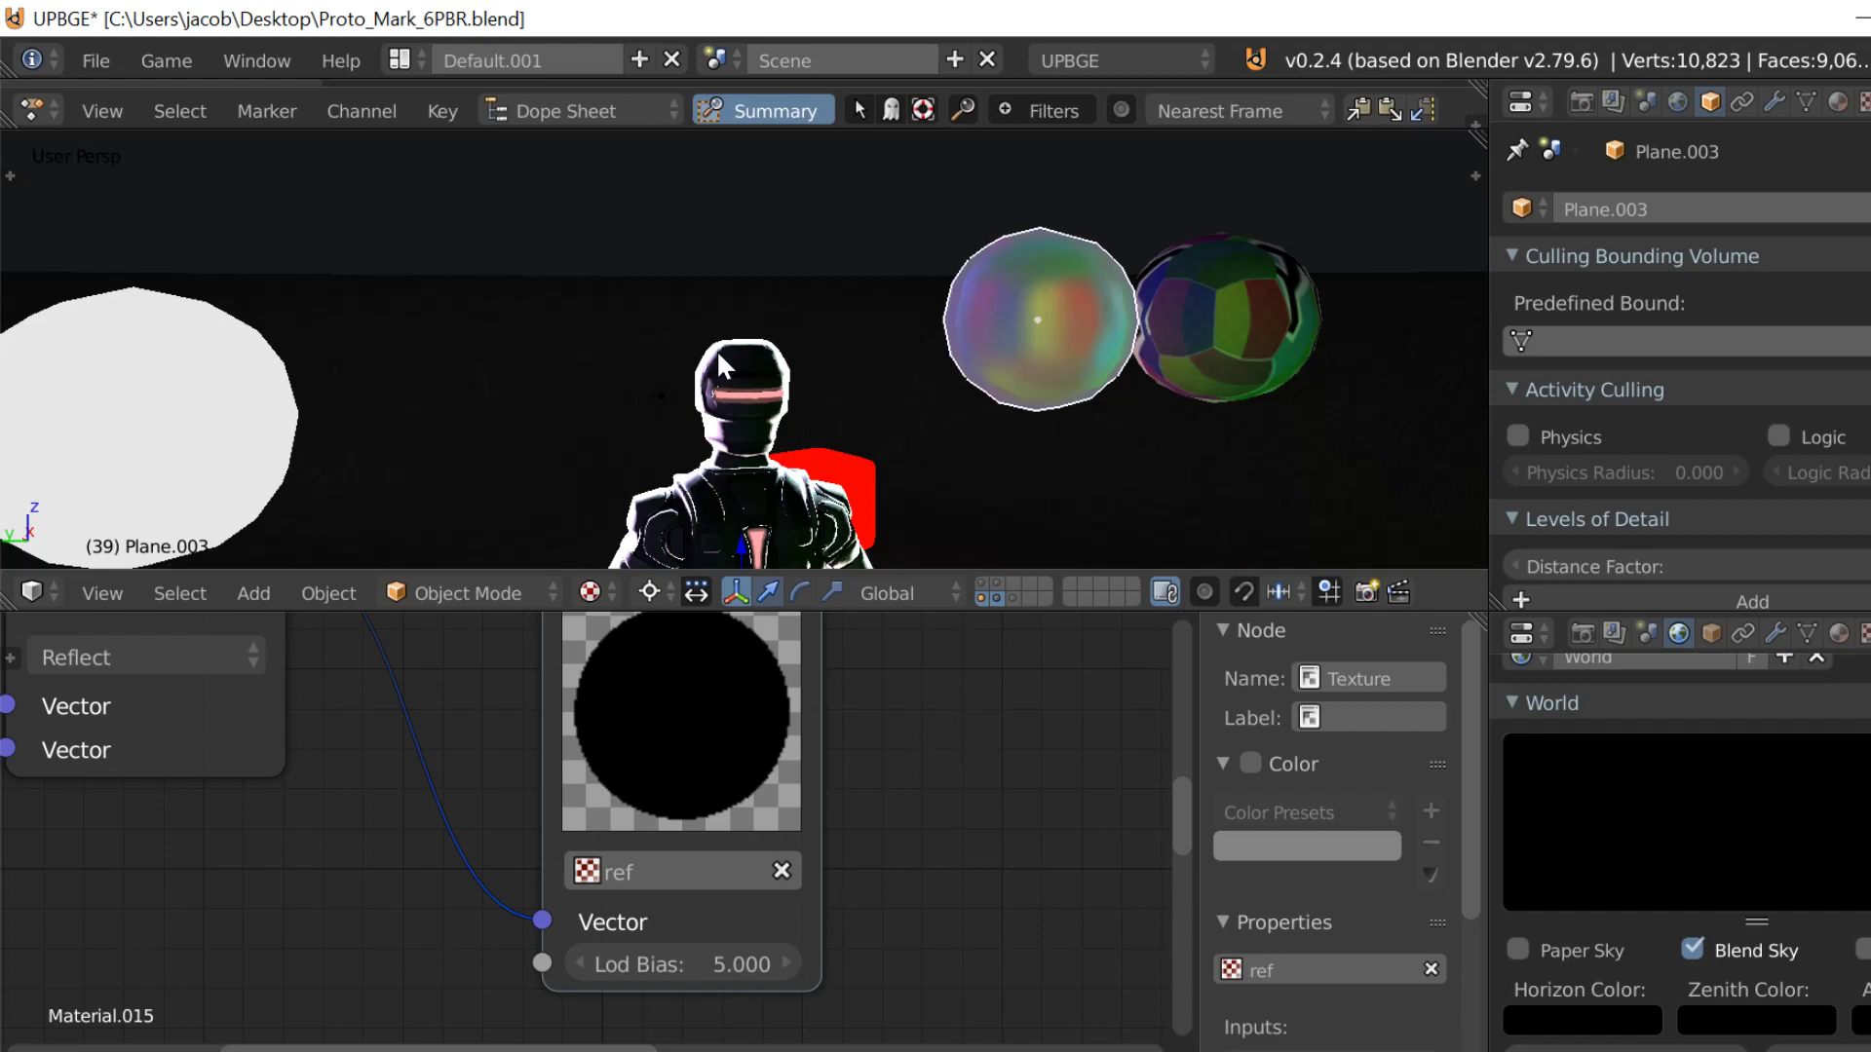
Step: Select the robot character, open its GE_matcap.002 material settings and show that material's whole node tree
{"action": "right_click", "coordinate": [716, 348]}
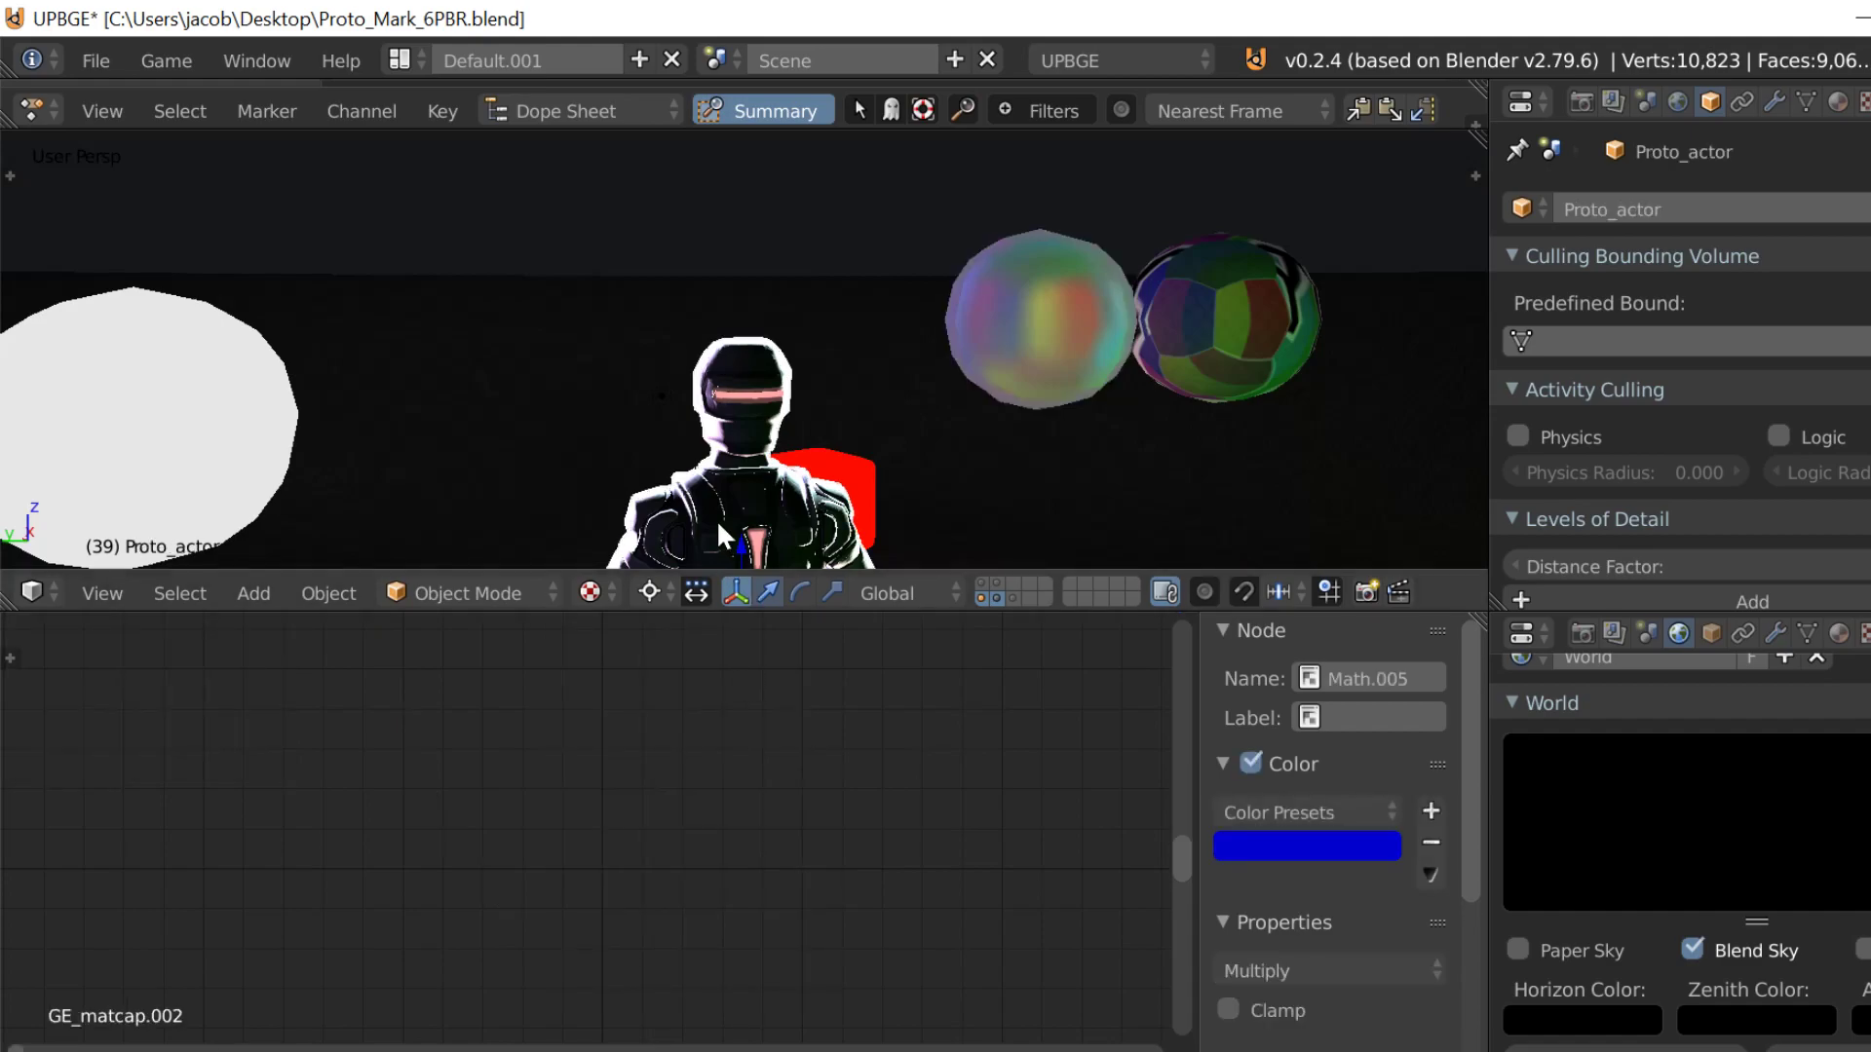
{"action": "left_click", "coordinate": [1838, 102]}
{"action": "scroll", "coordinate": [476, 858], "scroll_direction": "down", "scroll_amount": 5}
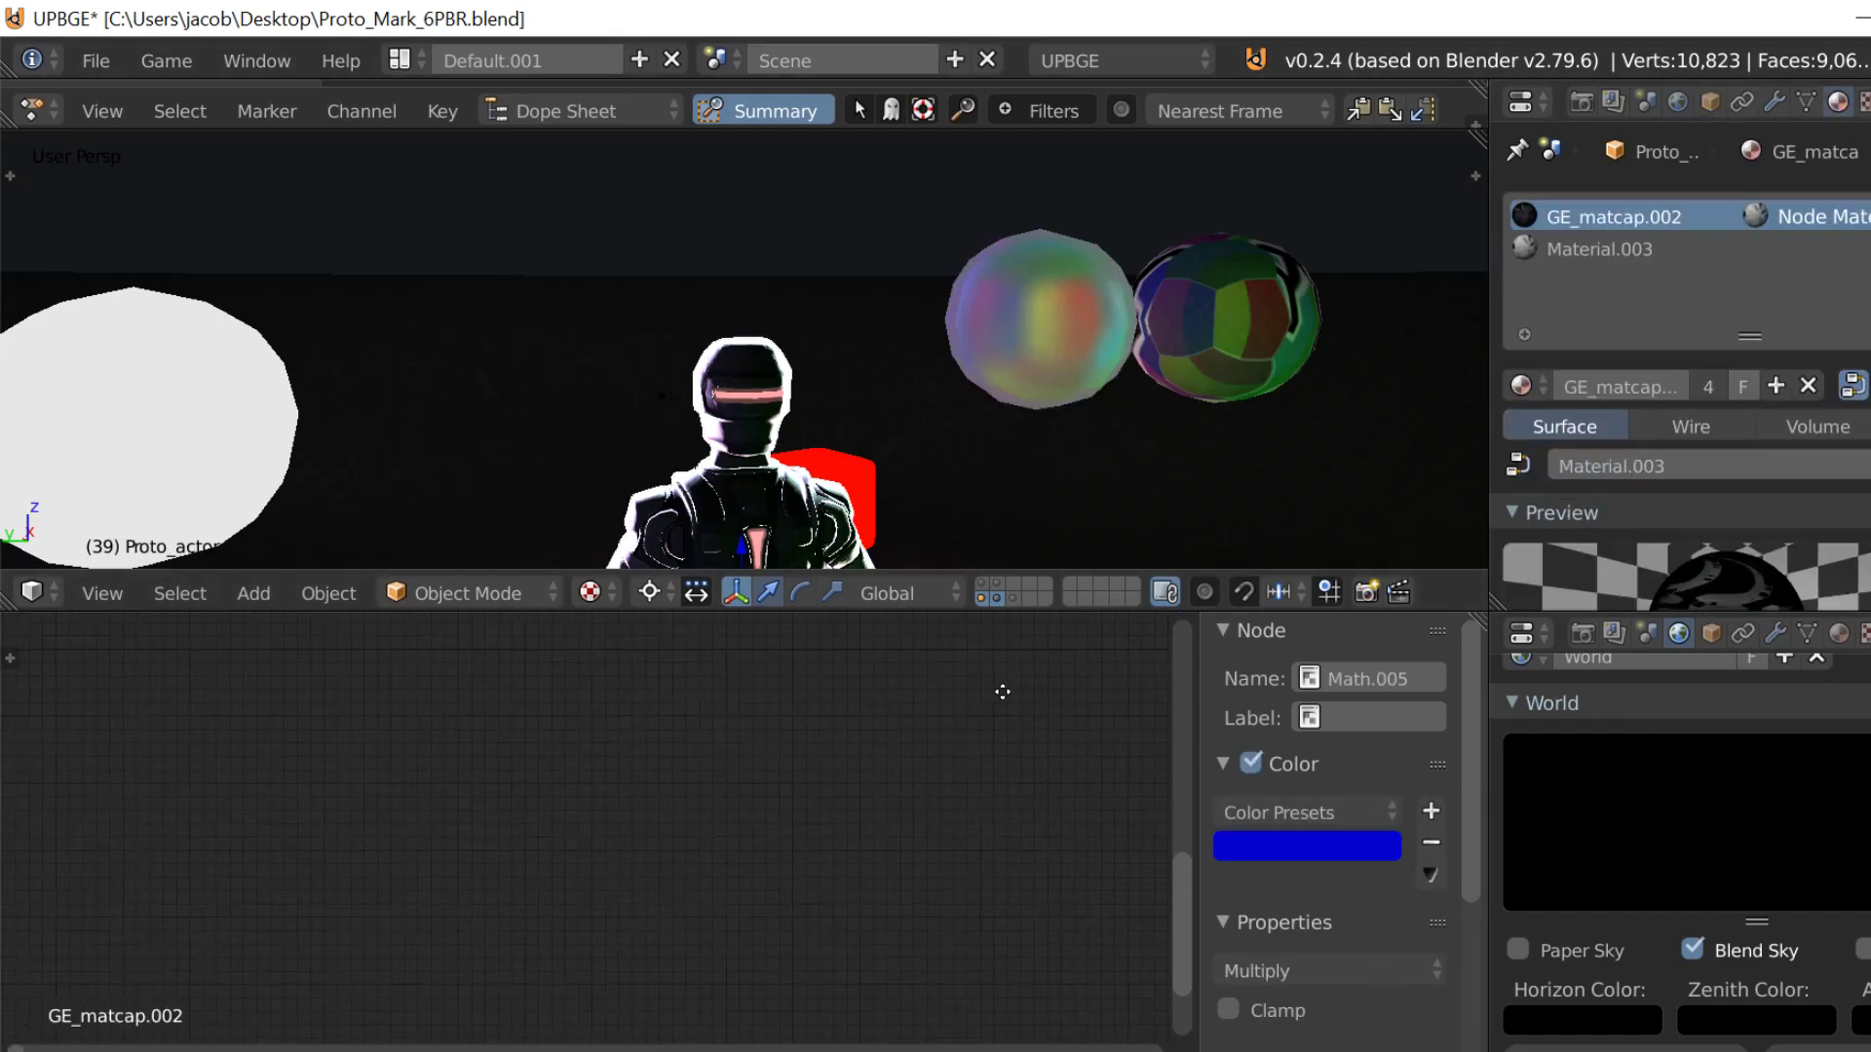
{"action": "left_click", "coordinate": [166, 1049]}
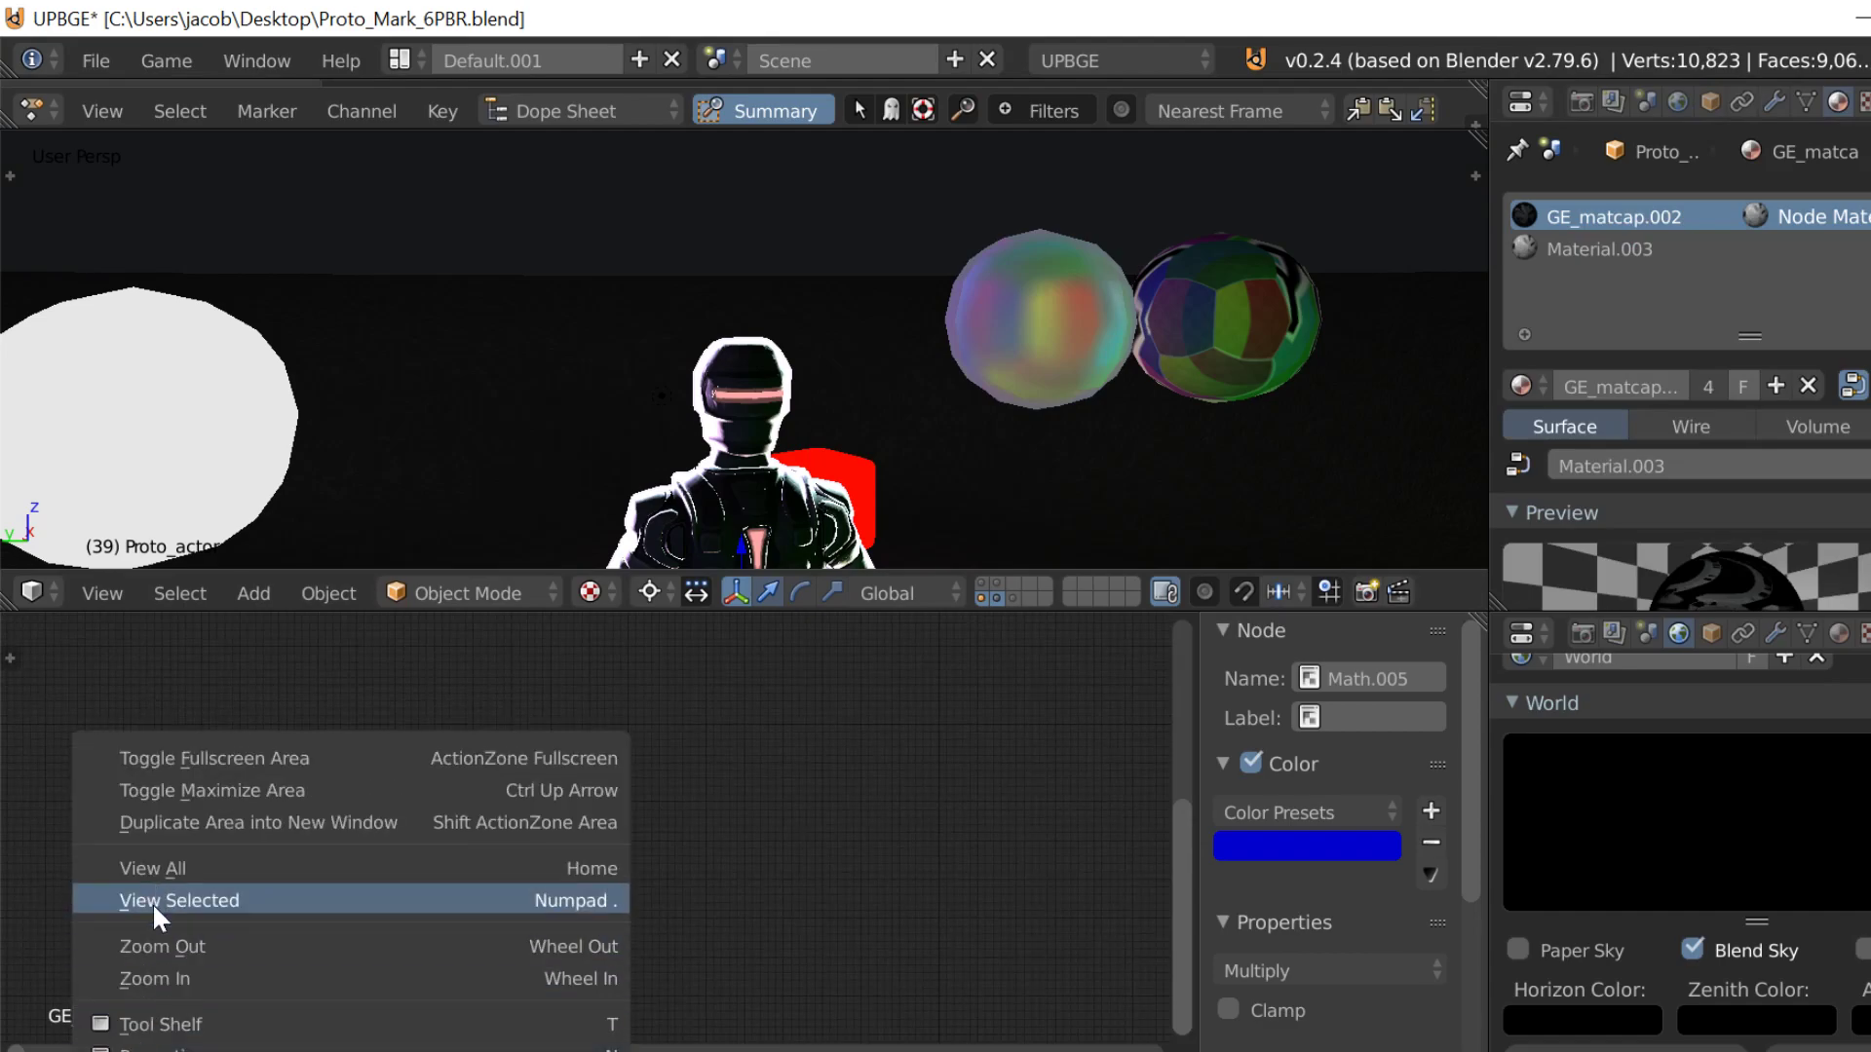
{"action": "left_click", "coordinate": [154, 869]}
{"action": "scroll", "coordinate": [657, 944], "scroll_direction": "up", "scroll_amount": 8}
{"action": "middle_click_drag", "start_coordinate": [621, 901], "coordinate": [465, 754]}
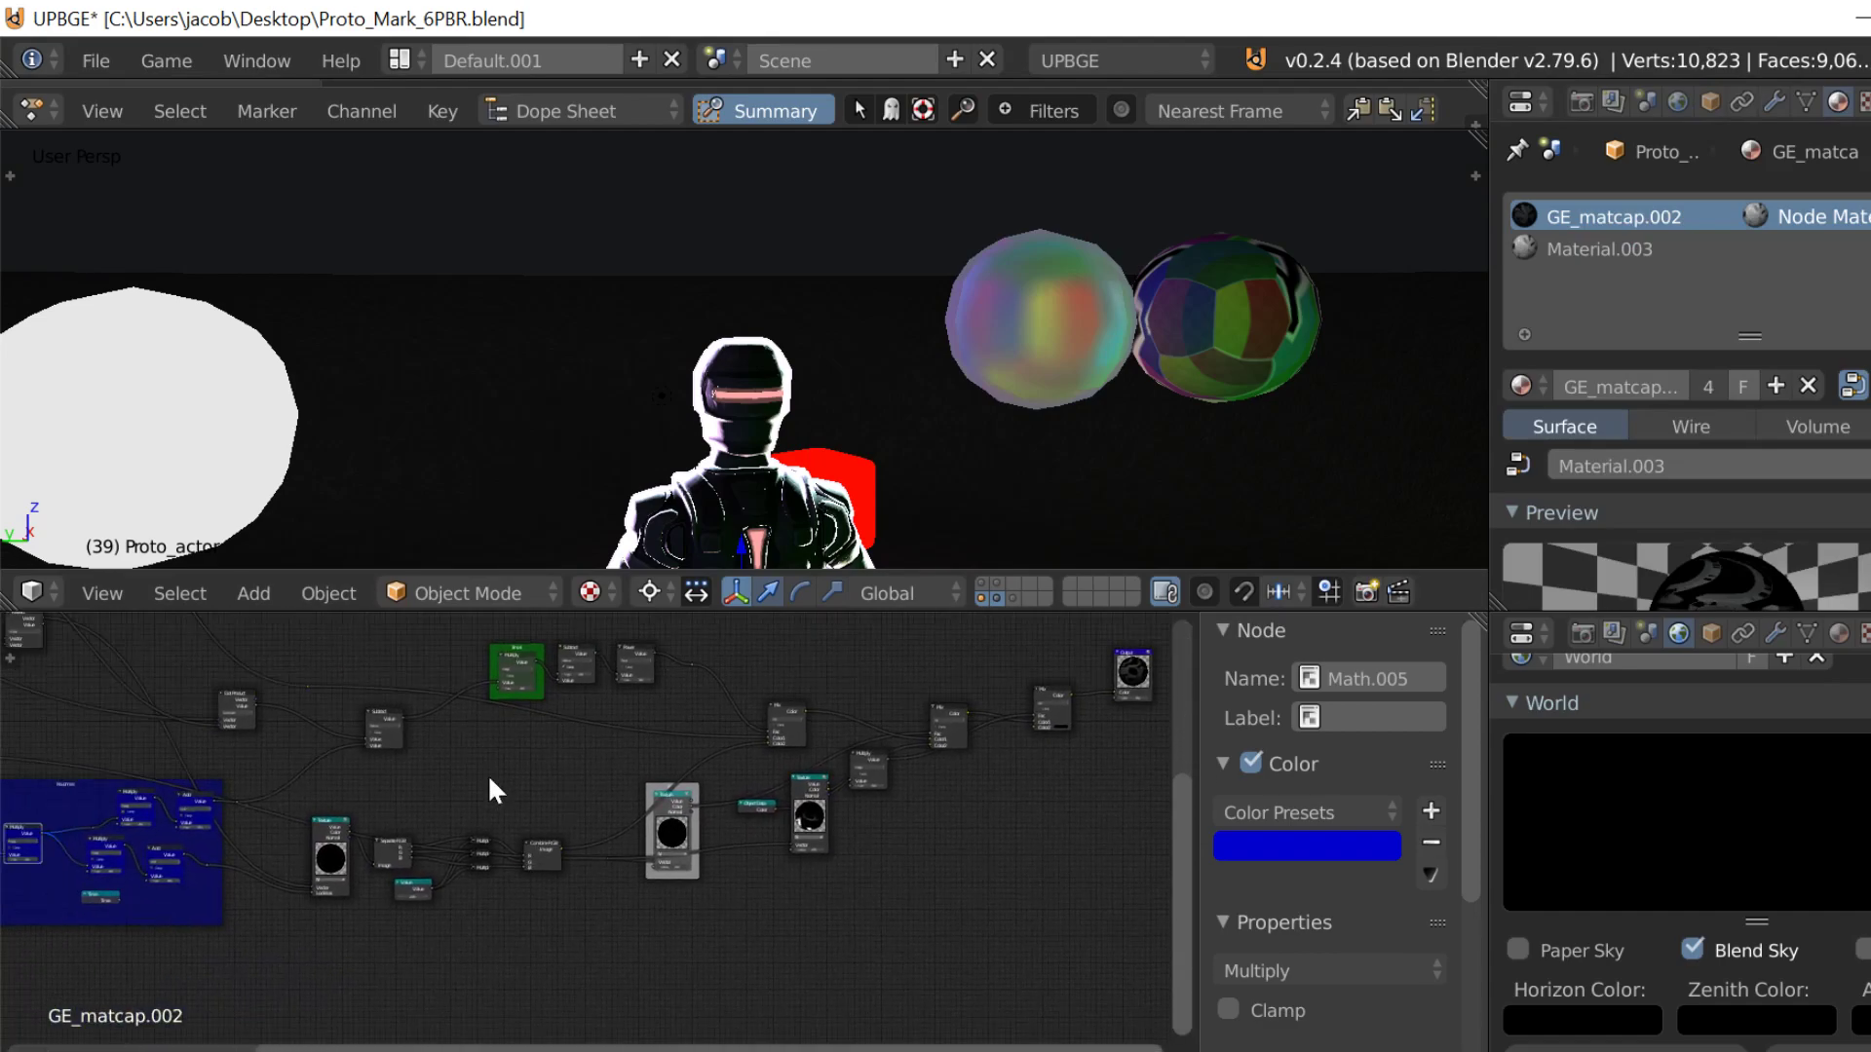
Step: Try 10 in the Value node feeding the Multiply node of GE_matcap.002 and test the character in the game engine
{"action": "scroll", "coordinate": [464, 754], "scroll_direction": "up", "scroll_amount": 4}
{"action": "scroll", "coordinate": [745, 866], "scroll_direction": "up", "scroll_amount": 3}
{"action": "middle_click_drag", "start_coordinate": [418, 983], "coordinate": [522, 887]}
{"action": "scroll", "coordinate": [670, 889], "scroll_direction": "up", "scroll_amount": 10}
{"action": "scroll", "coordinate": [522, 886], "scroll_direction": "up", "scroll_amount": 9}
{"action": "left_click", "coordinate": [610, 887]}
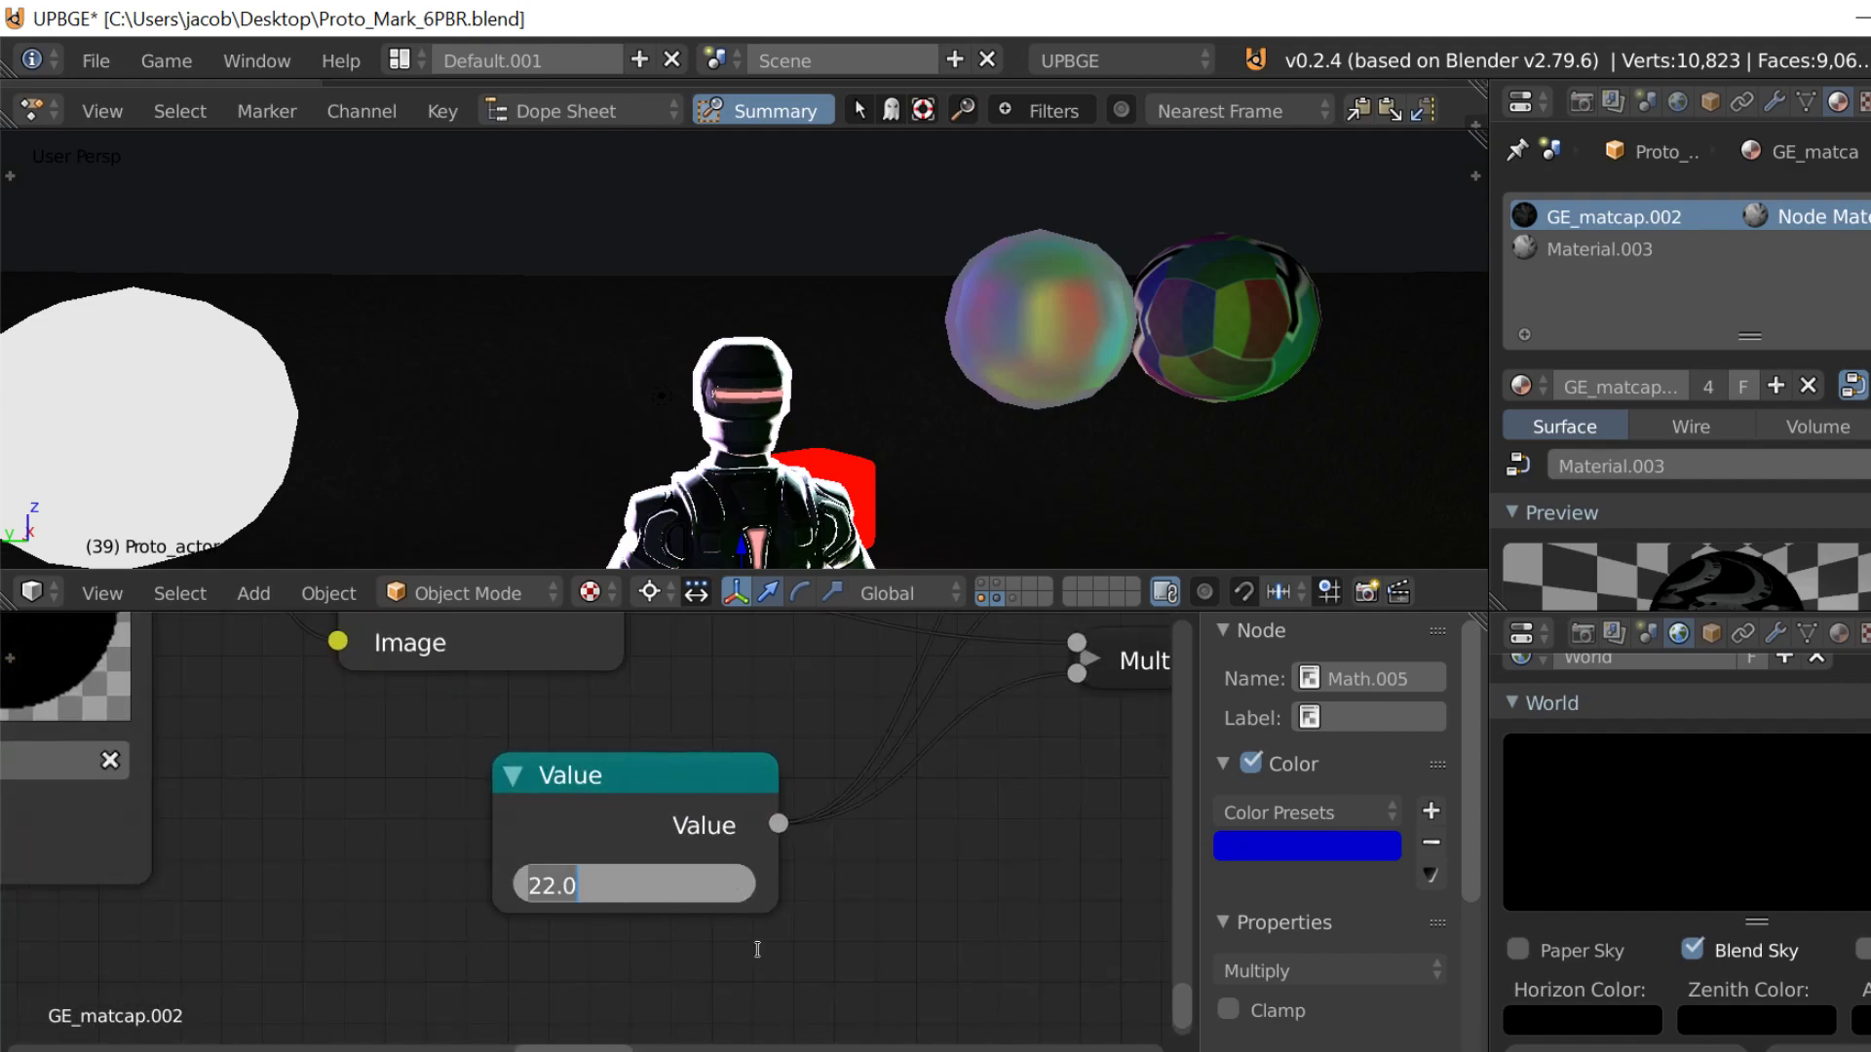
{"action": "type", "text": "1"}
{"action": "key", "text": "Return"}
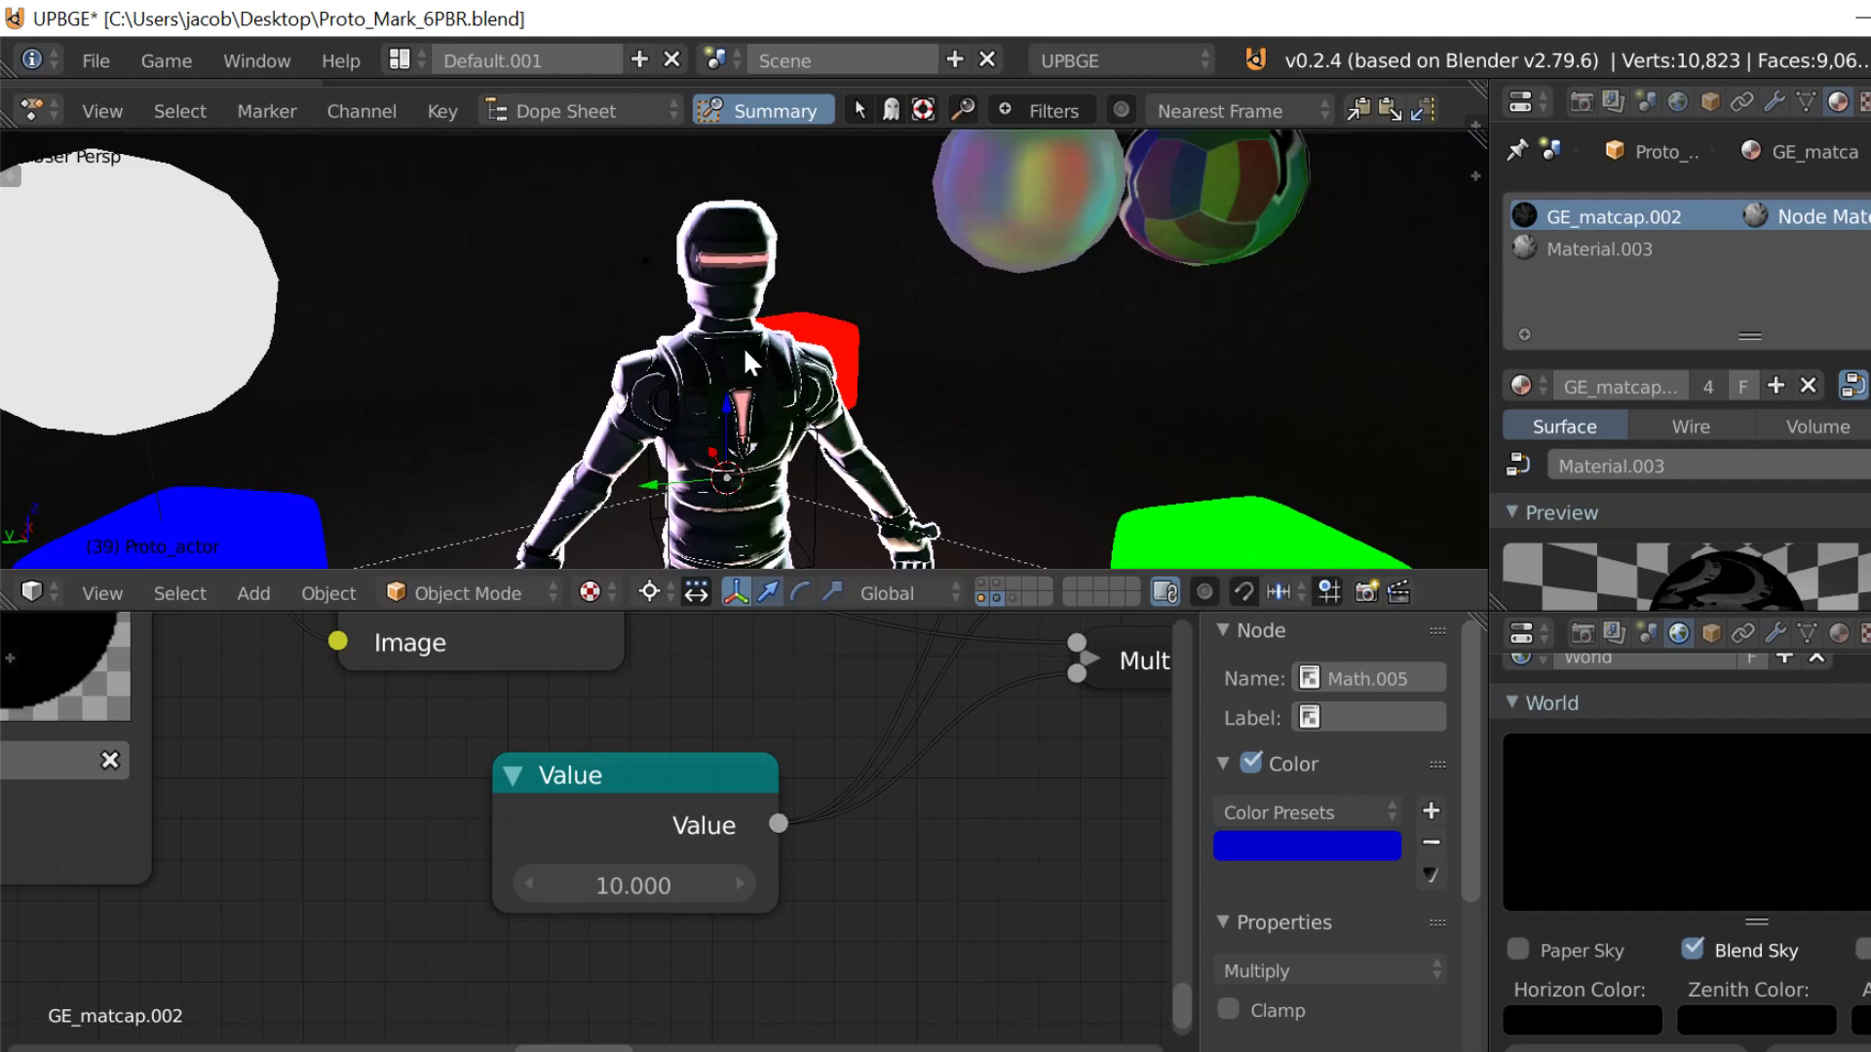
{"action": "key", "text": "p"}
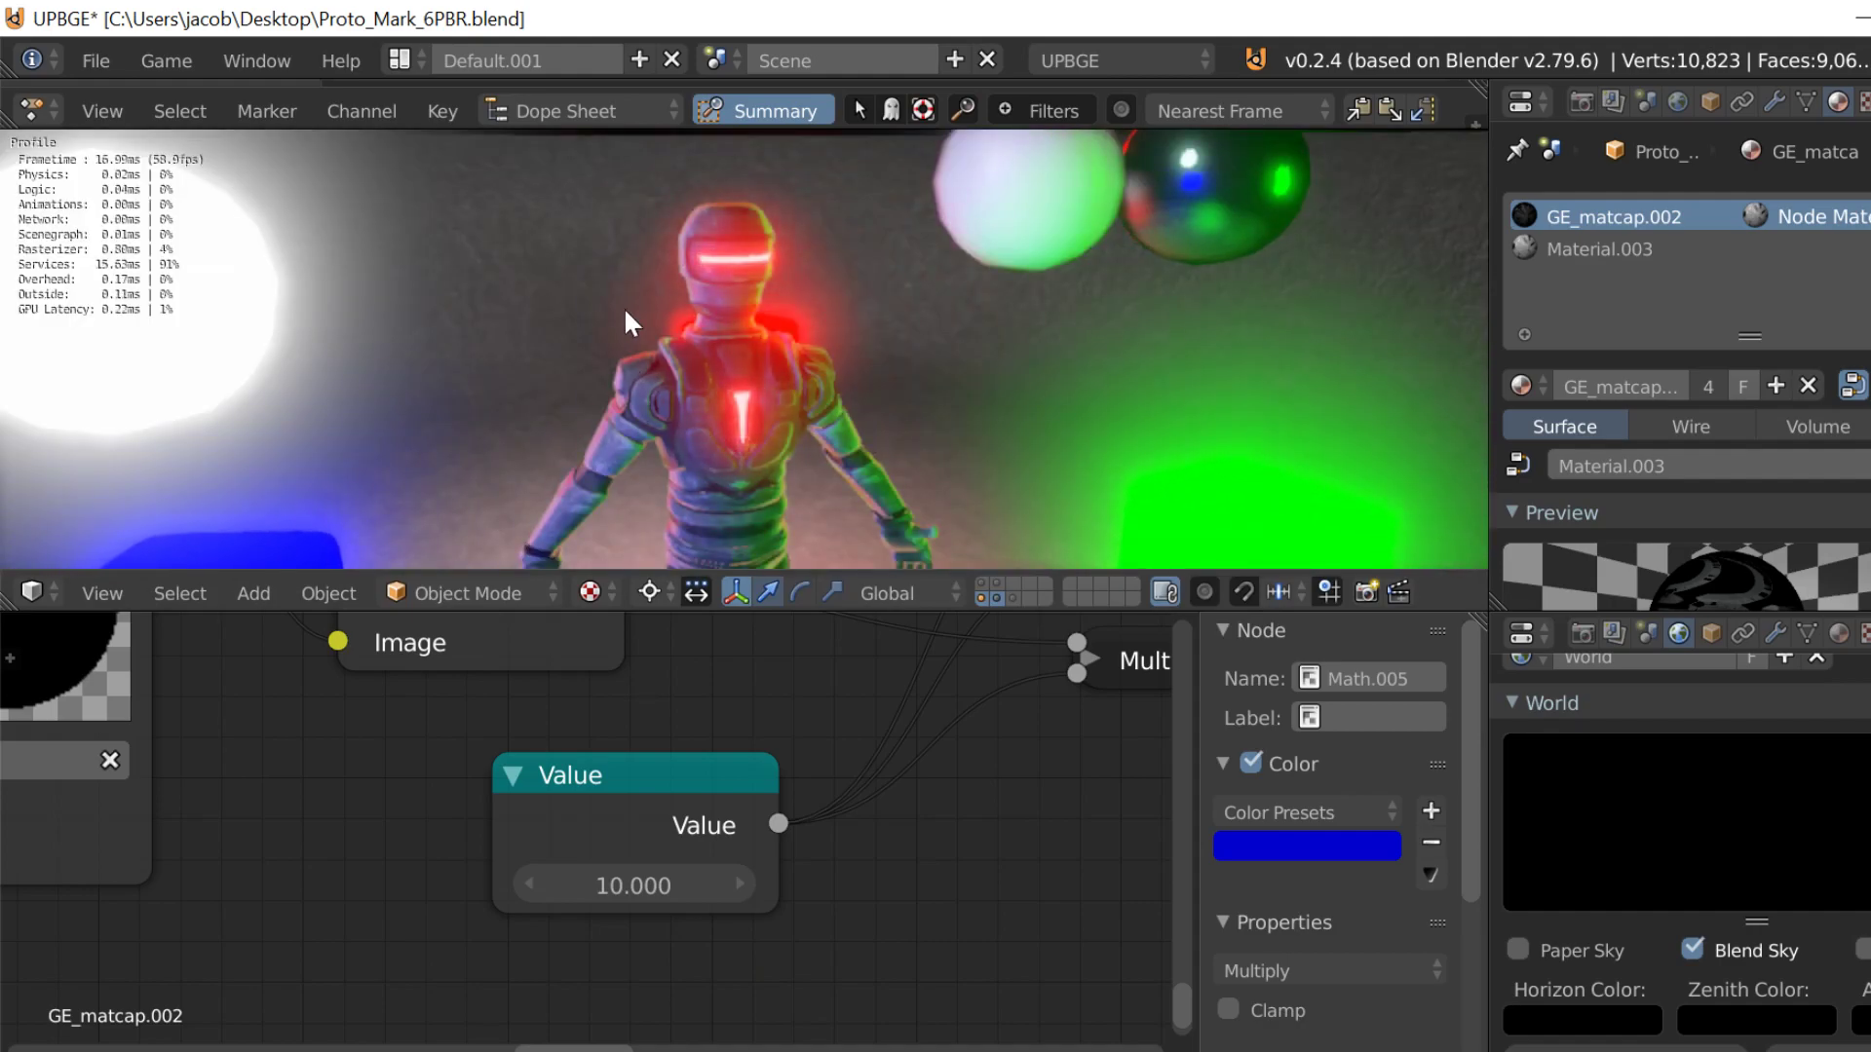
{"action": "key", "text": "Escape"}
Step: Set the same Value node to 5 and run the game engine to check the character's lighting
{"action": "left_click", "coordinate": [633, 886]}
{"action": "type", "text": "5"}
{"action": "key", "text": "Return"}
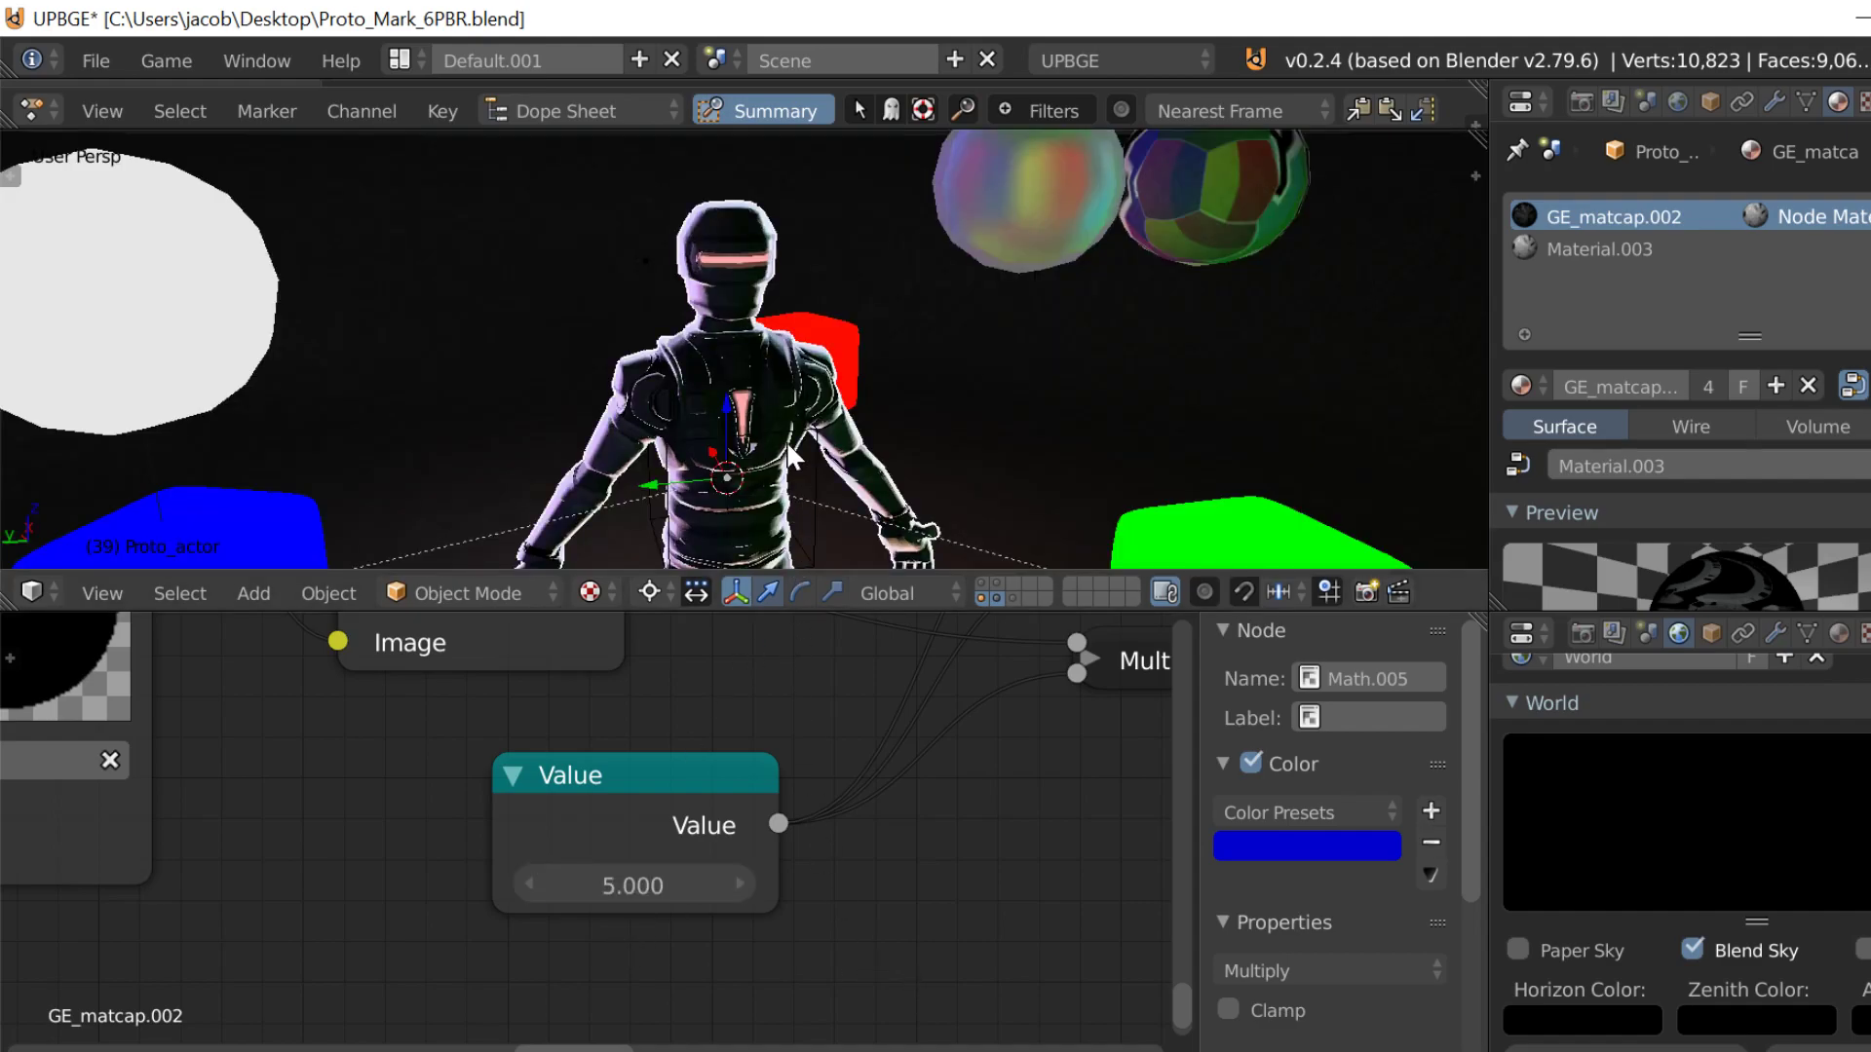
{"action": "key", "text": "p"}
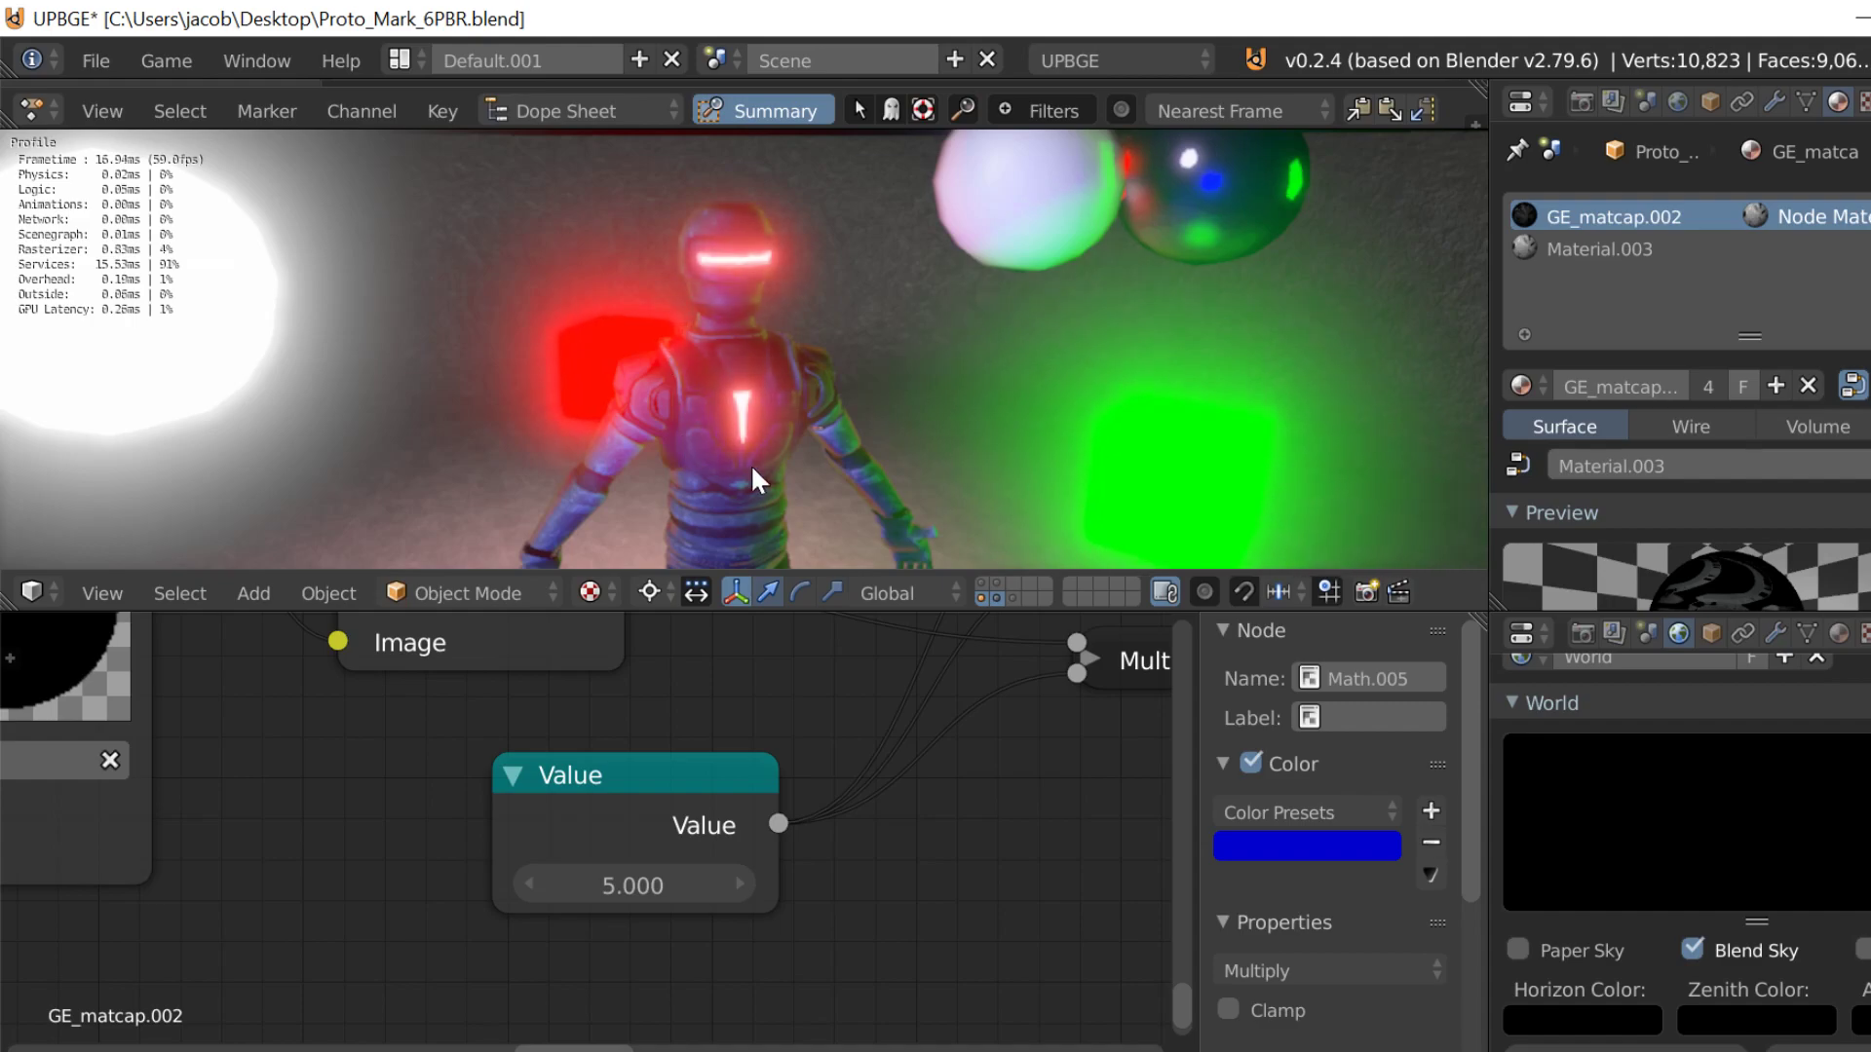
{"action": "key", "text": "Escape"}
Step: Inspect the character's chest and shoulders up close in the running game engine
{"action": "key", "text": "shift+f"}
{"action": "key", "text": "w"}
{"action": "left_click", "coordinate": [750, 363]}
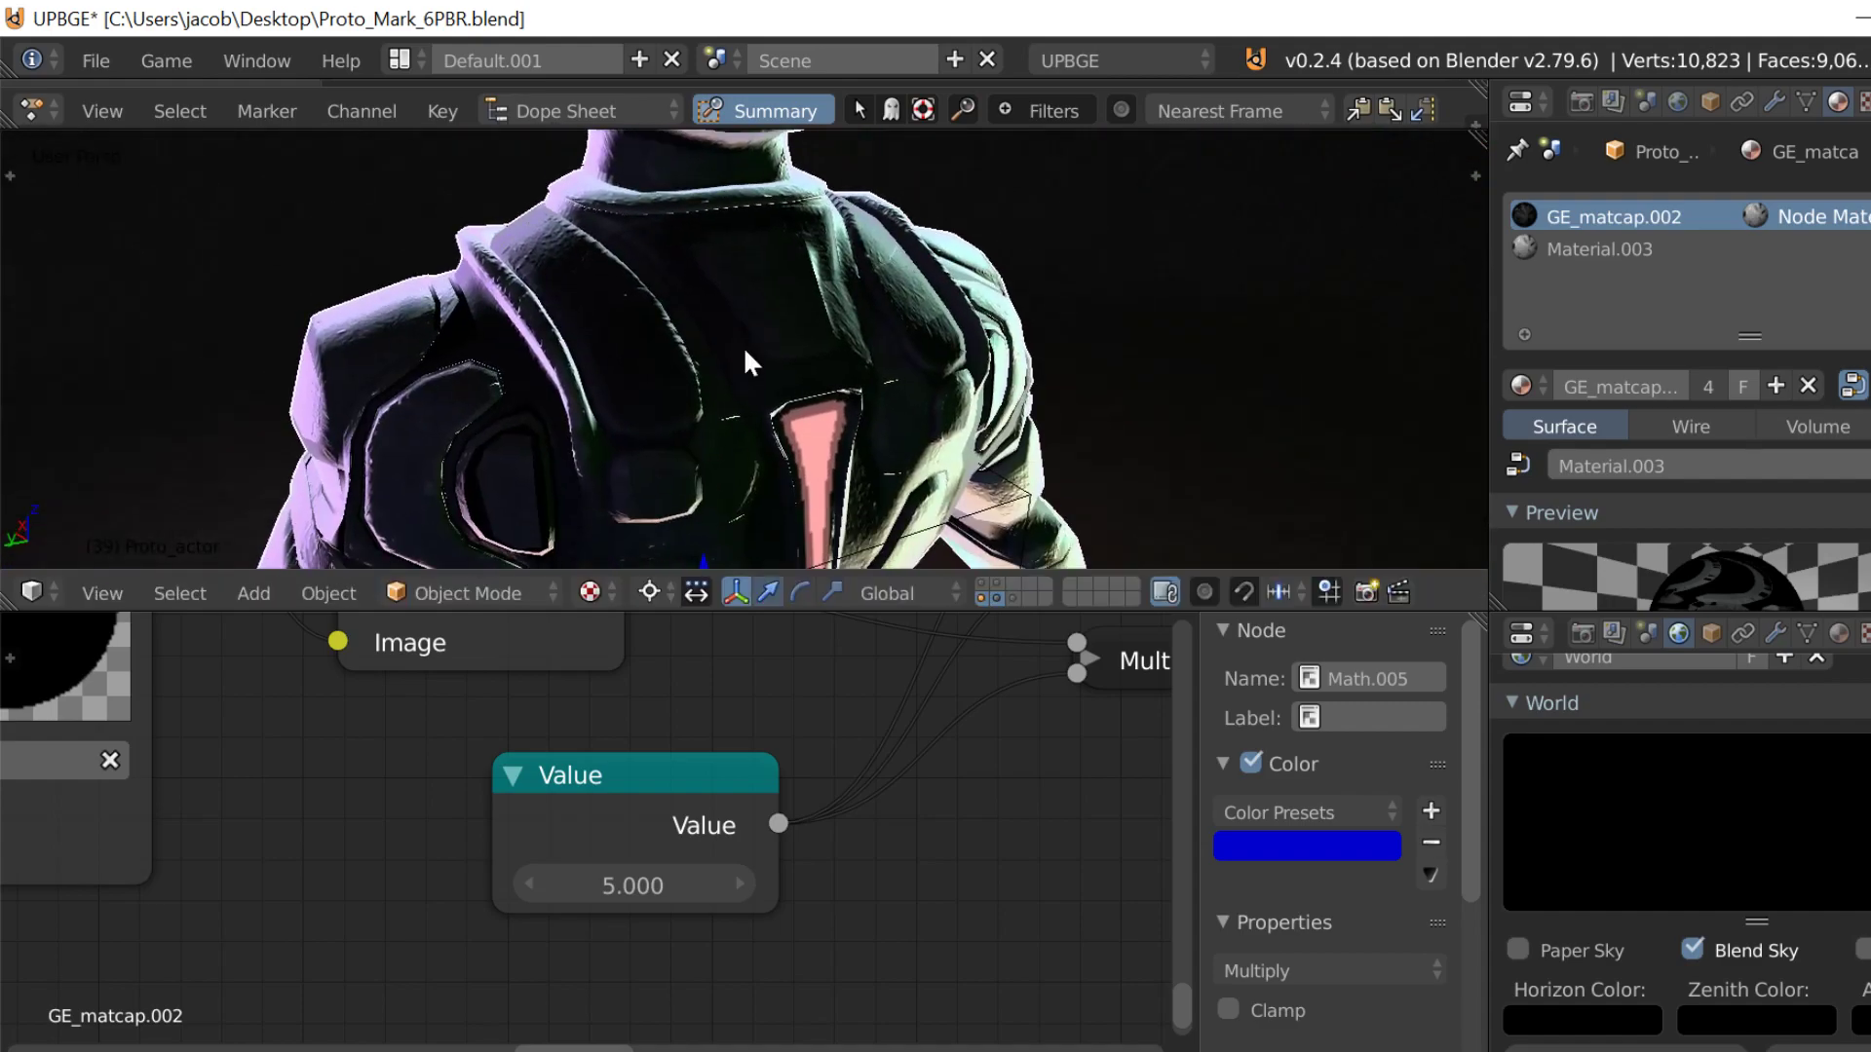
{"action": "key", "text": "p"}
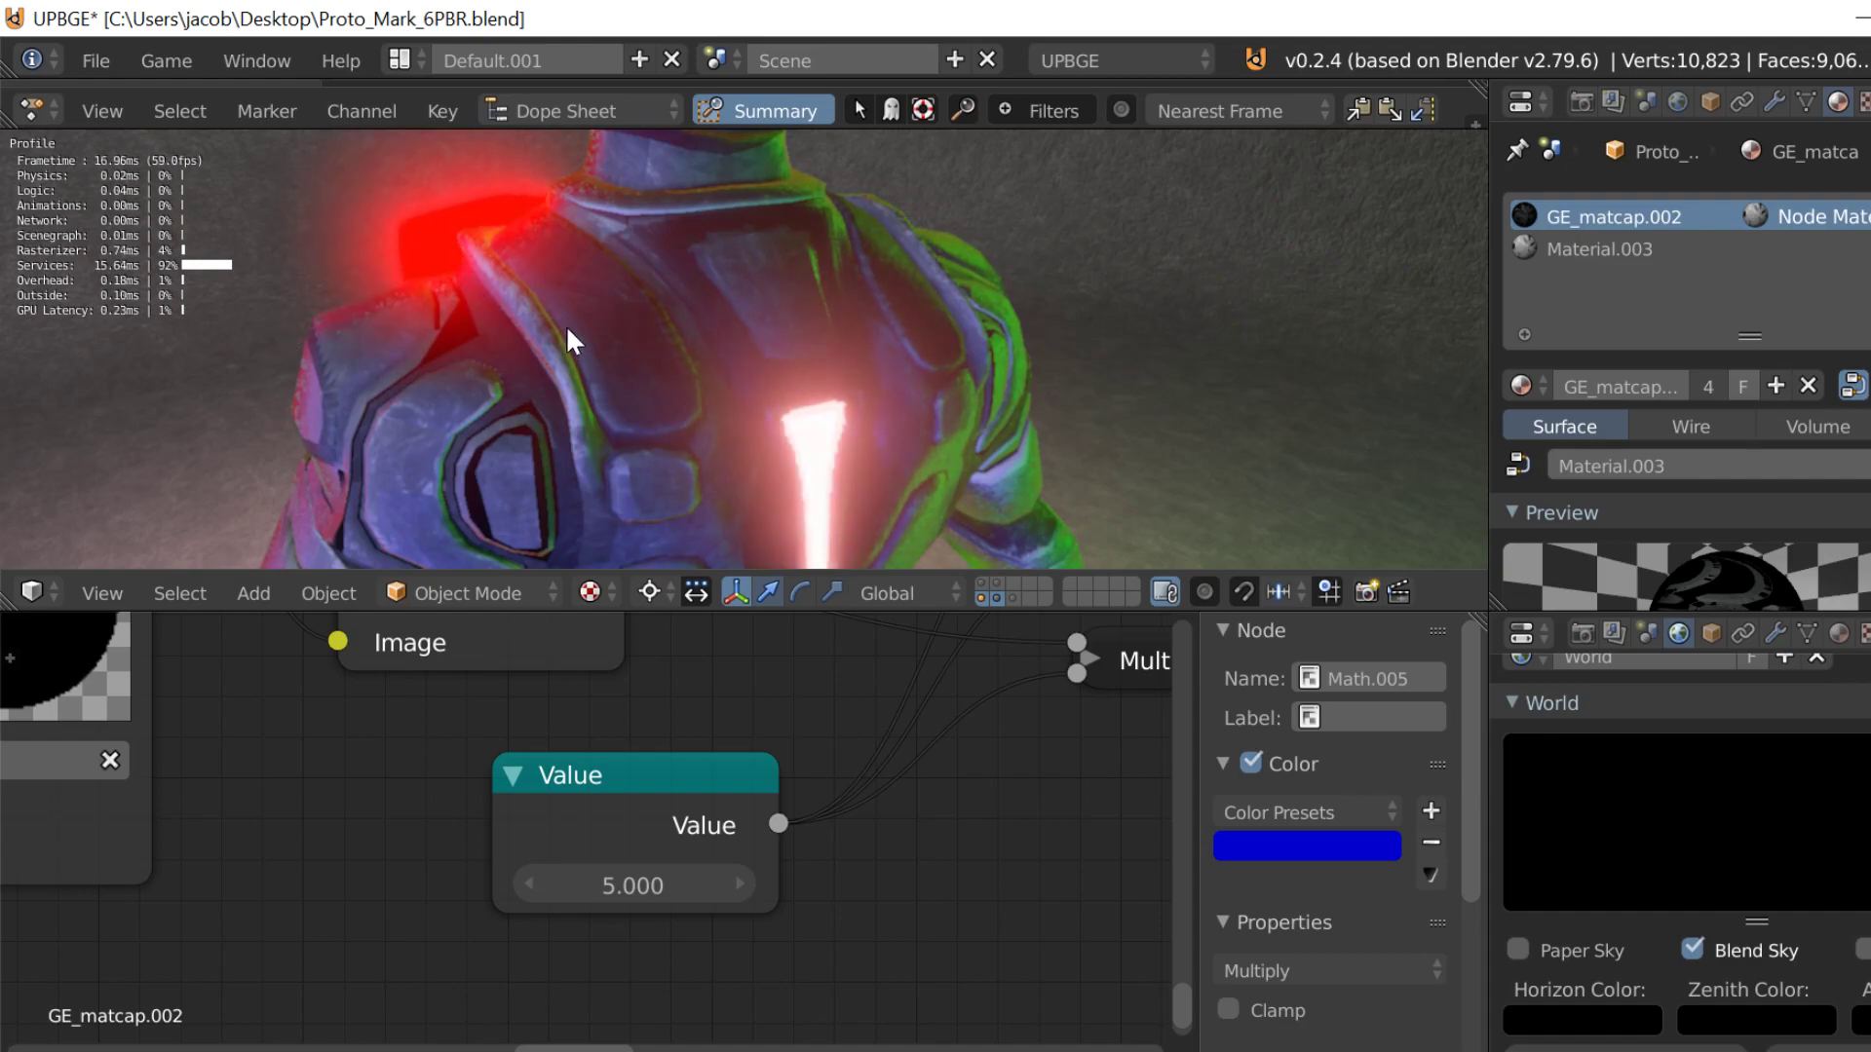
{"action": "key", "text": "Escape"}
Step: Frame the whole character with the surrounding colored cubes and spheres, and enlarge the 3D viewport over the node editor
{"action": "key", "text": "shift+f"}
{"action": "key", "text": "s"}
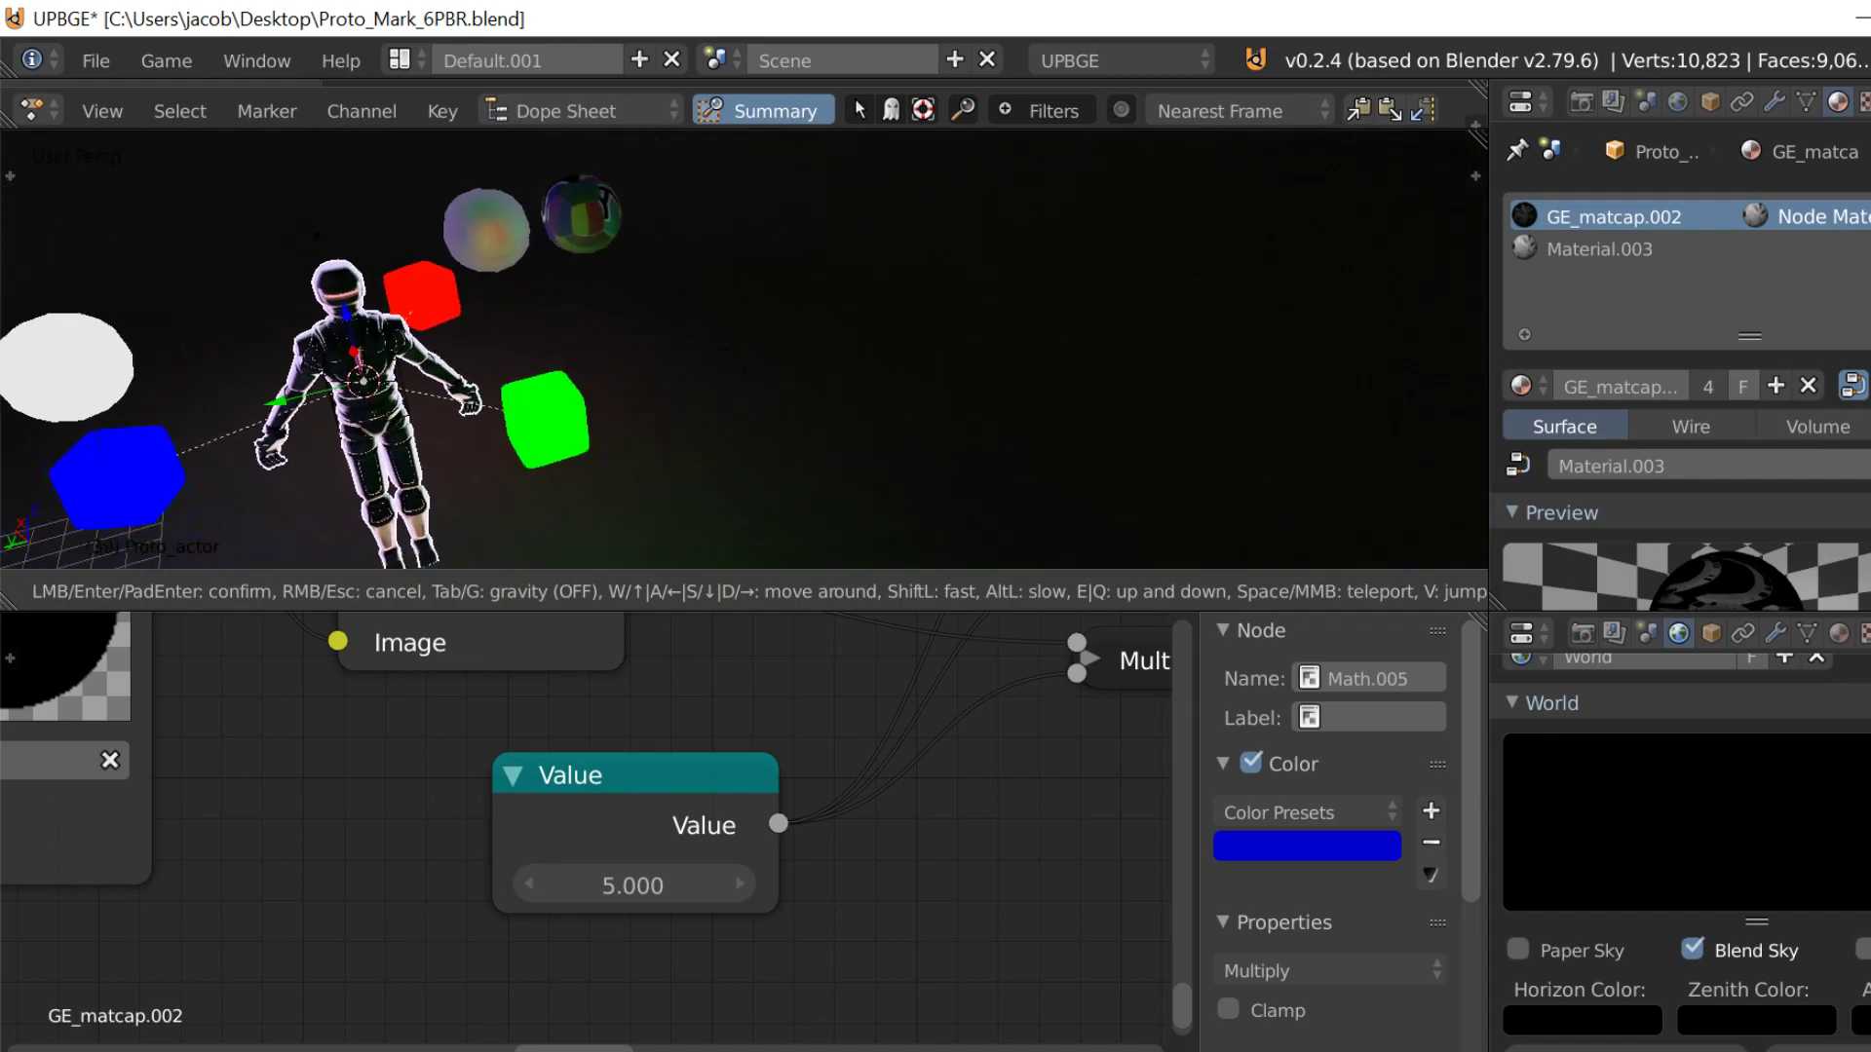
{"action": "key", "text": "w"}
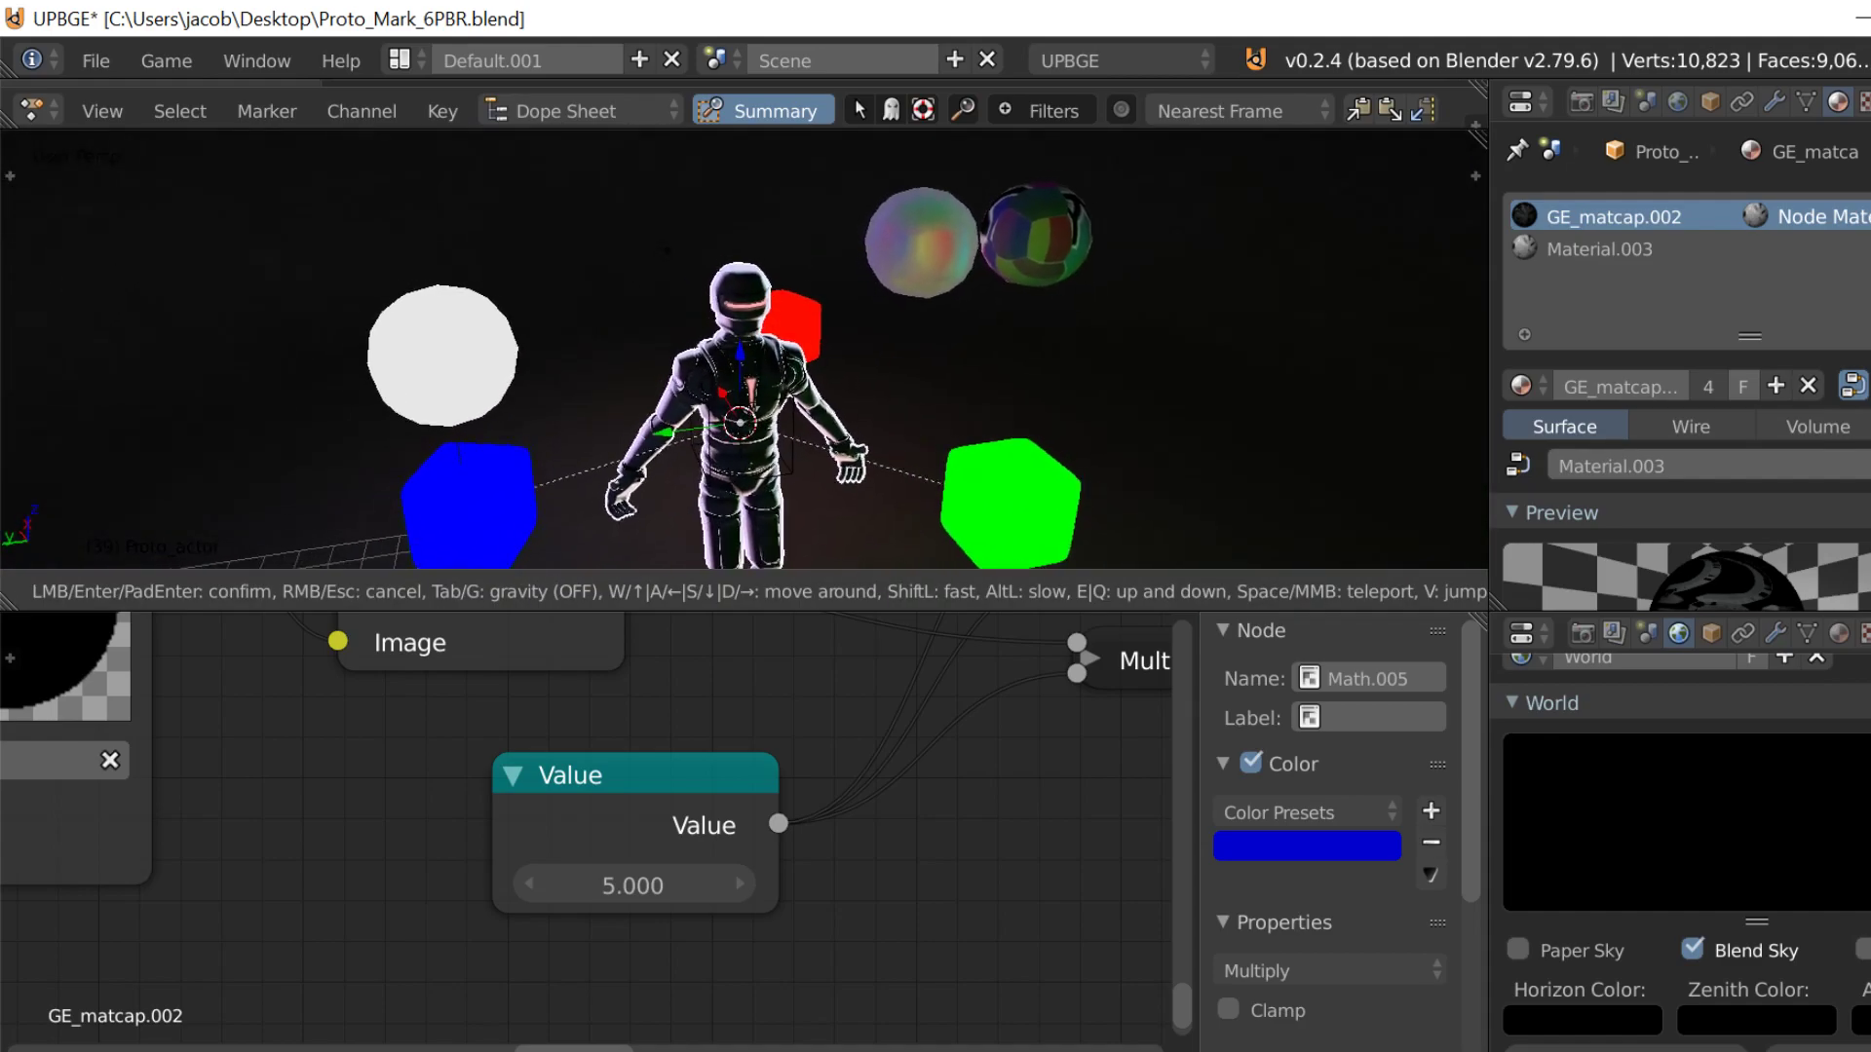
{"action": "key", "text": "s"}
{"action": "left_click", "coordinate": [711, 538]}
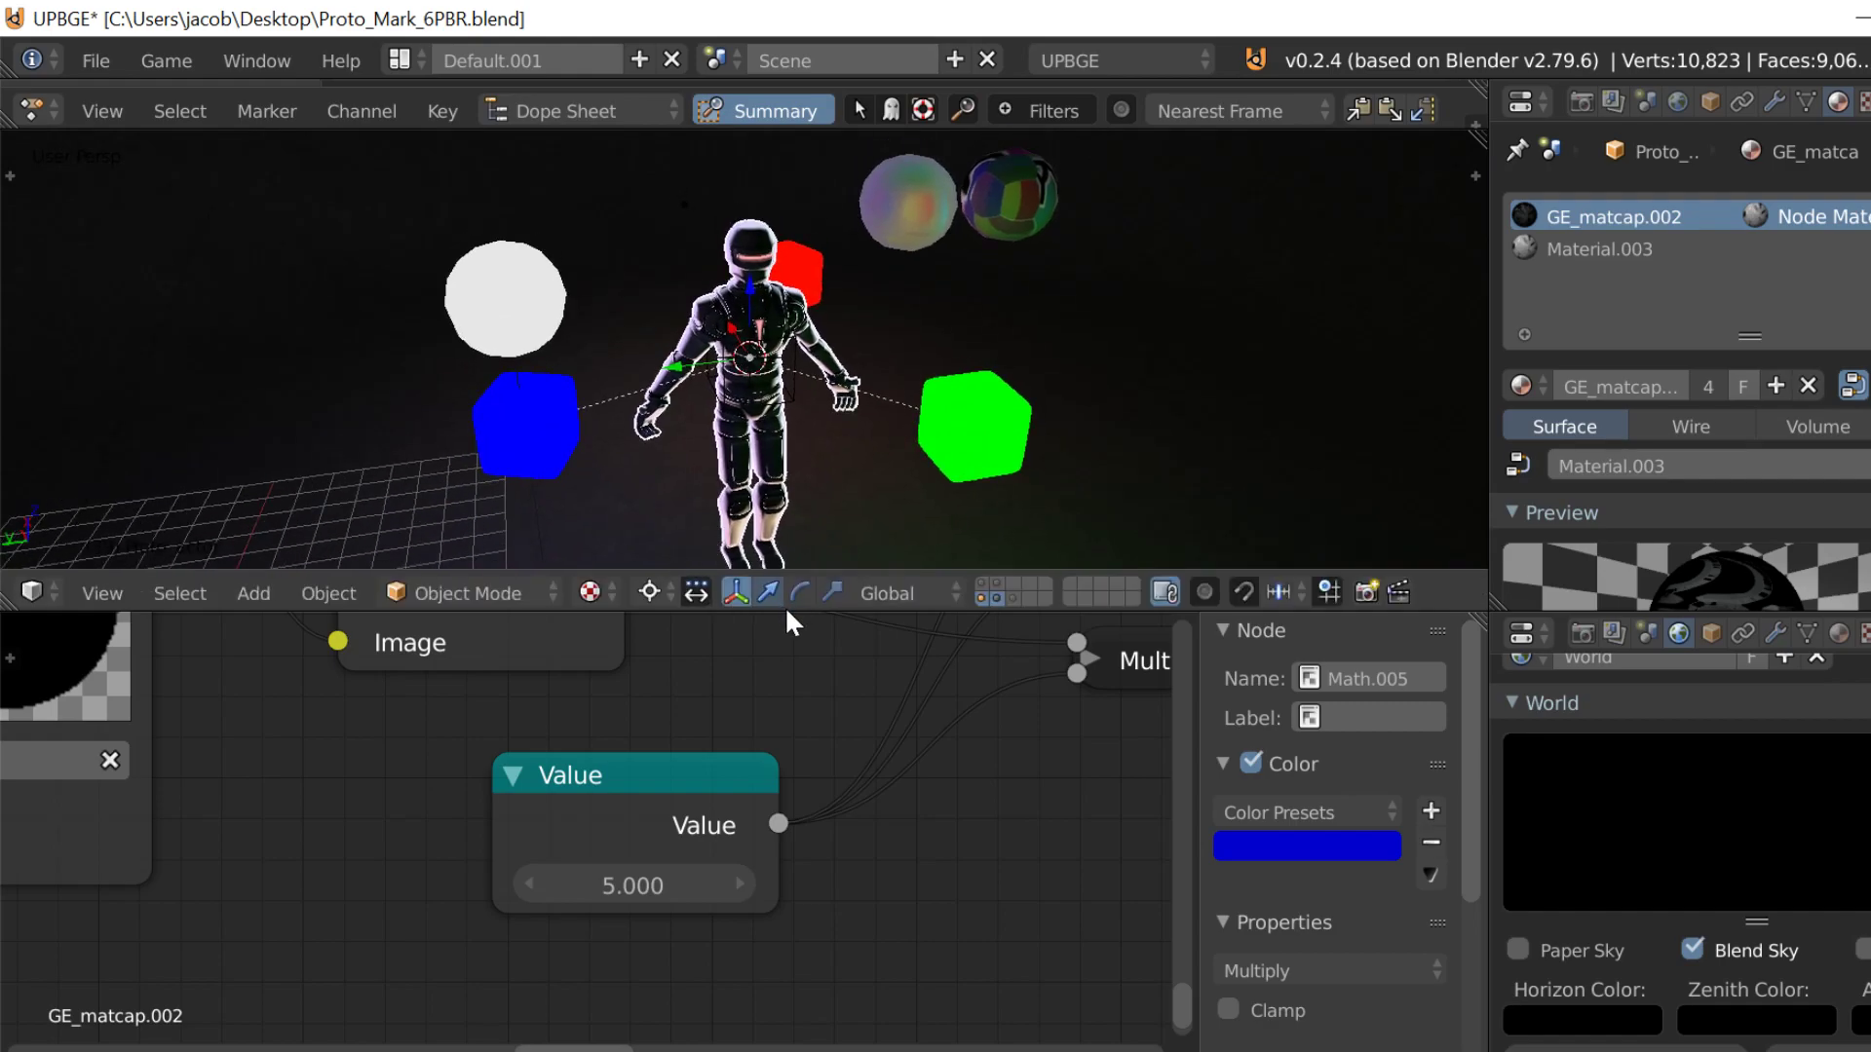
{"action": "left_click_drag", "start_coordinate": [784, 612], "coordinate": [783, 1032]}
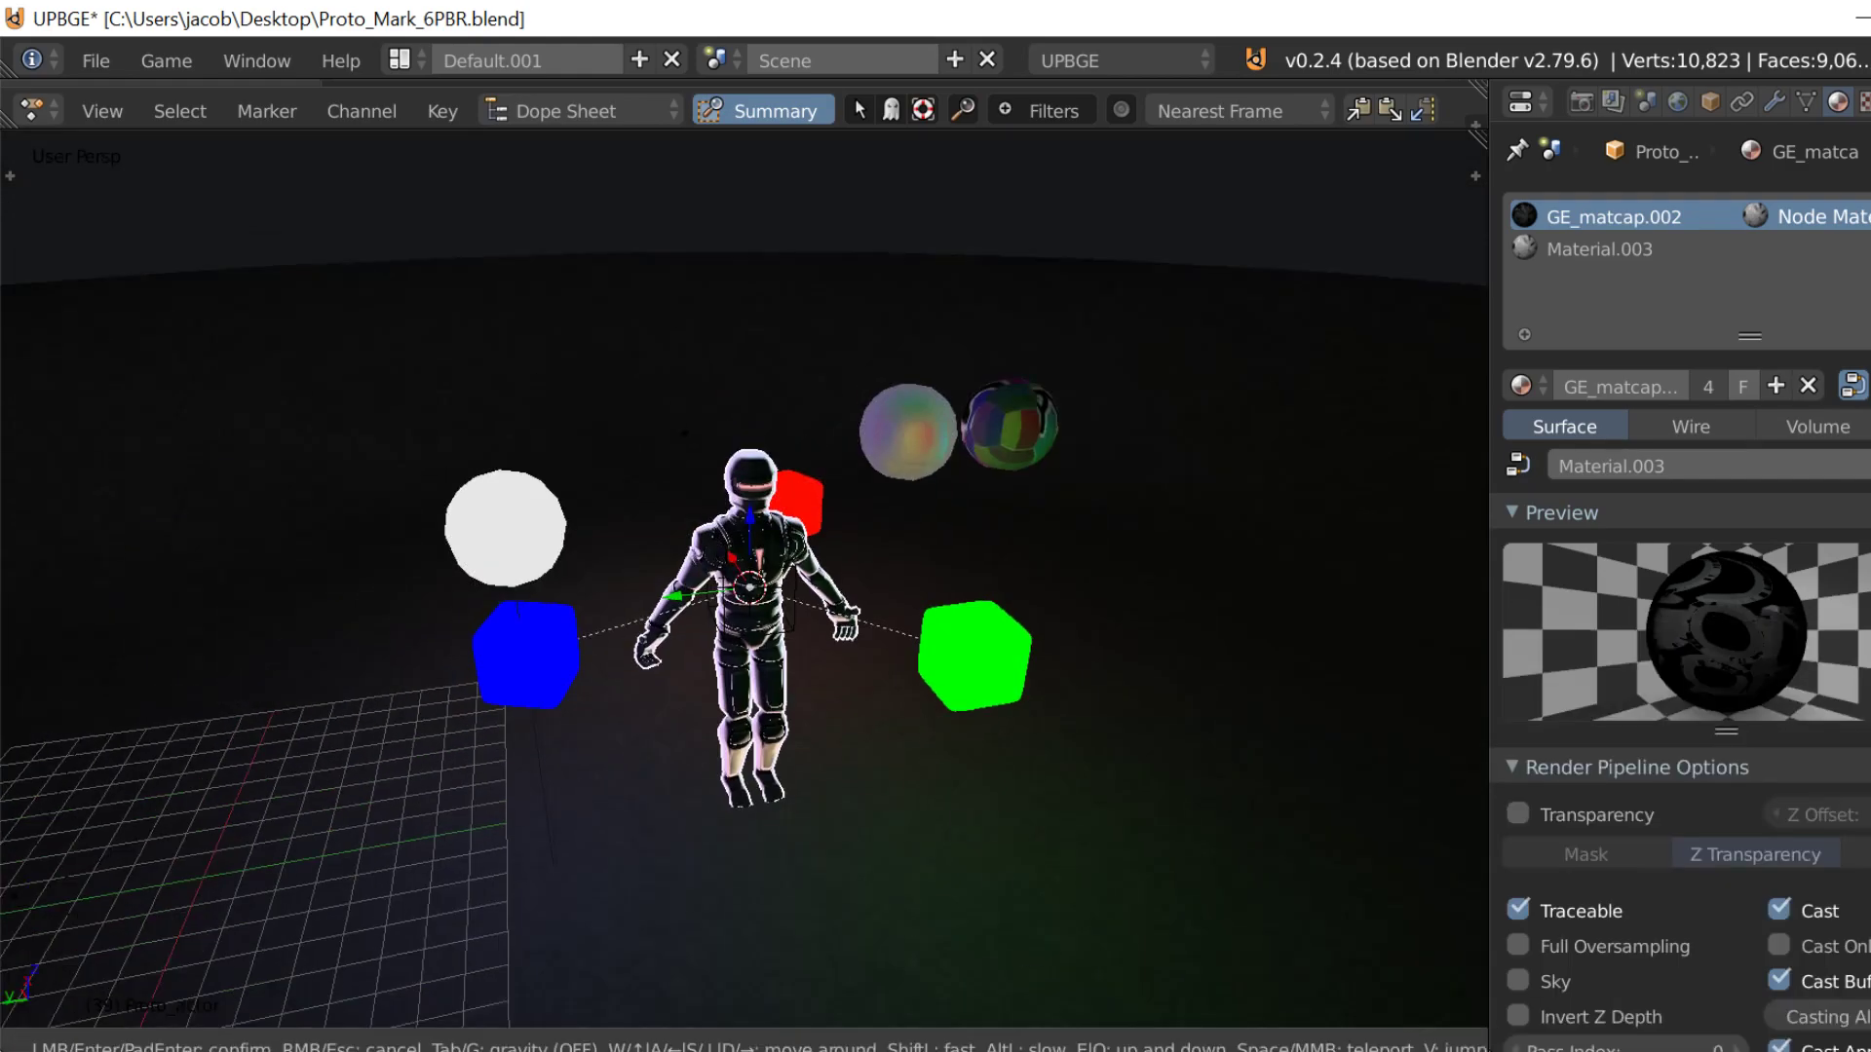
{"action": "scroll", "coordinate": [751, 591], "scroll_direction": "up", "scroll_amount": 3}
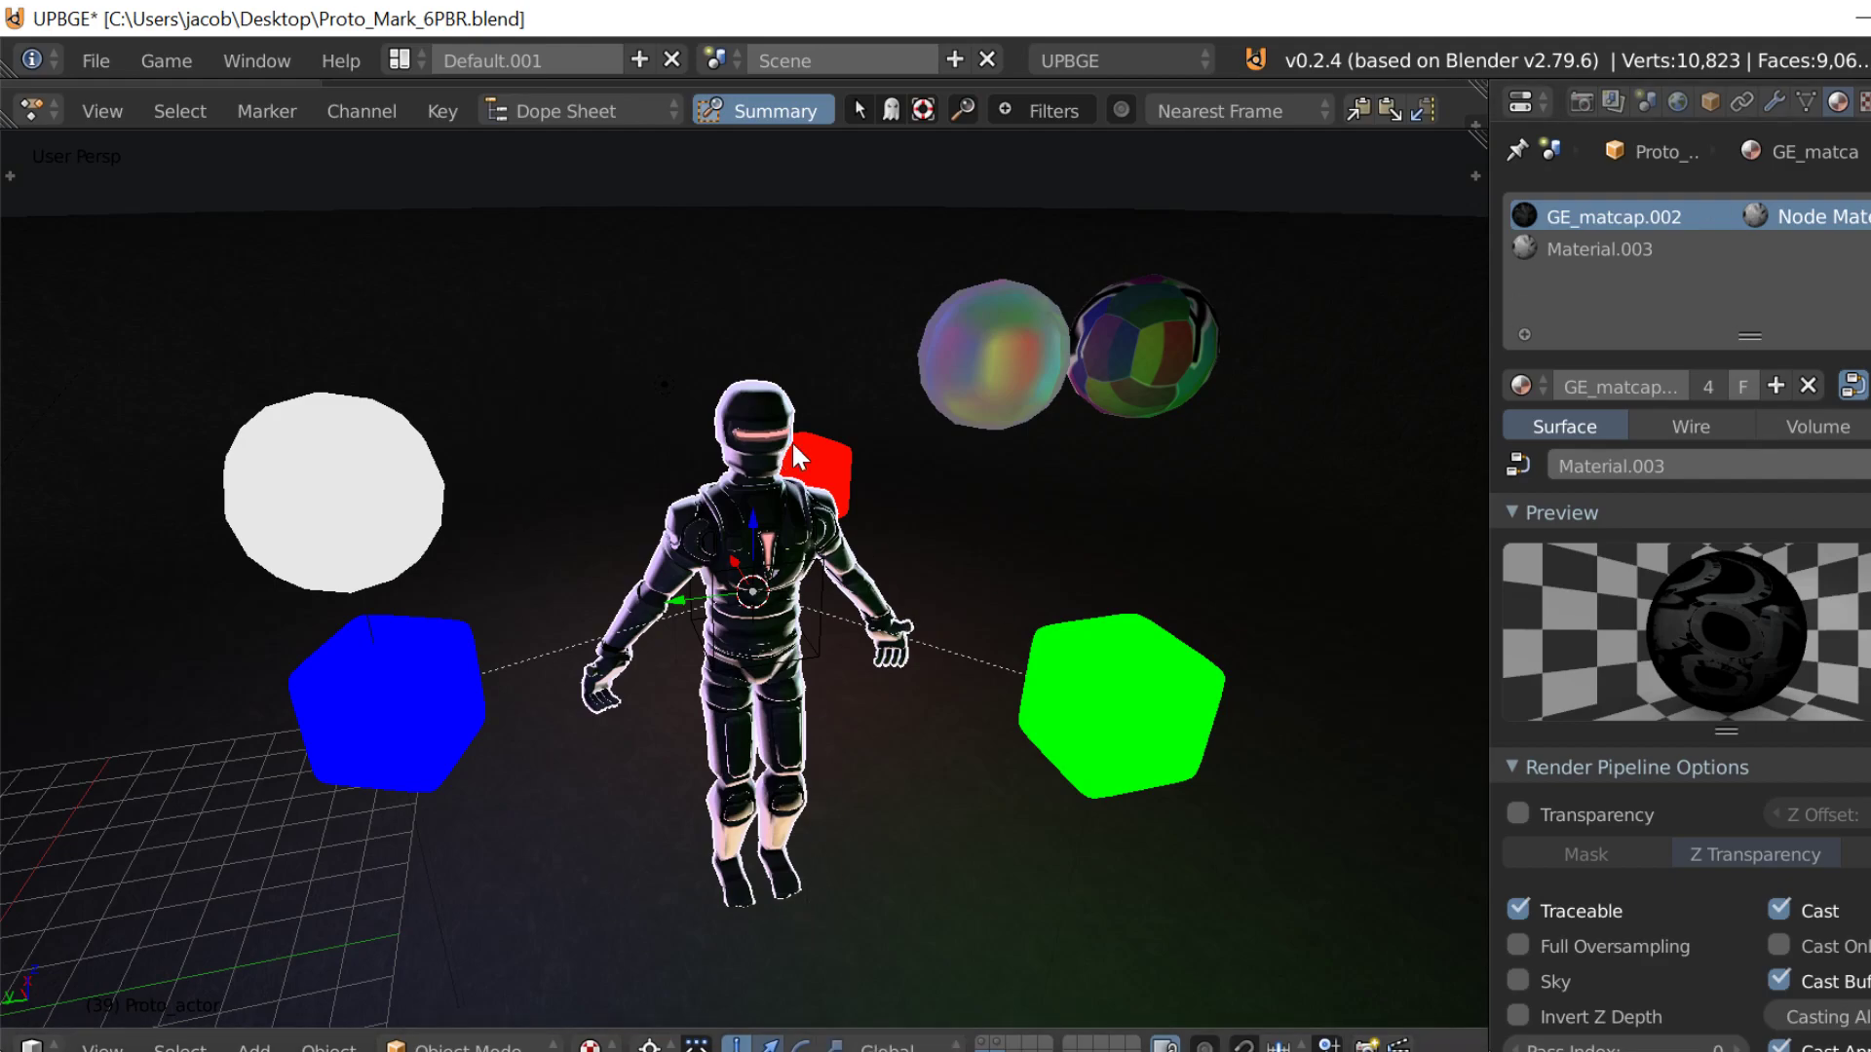
Step: View the character and colored light objects from the side and run the game engine to check the reflections
{"action": "key", "text": "shift+f"}
{"action": "key", "text": "a"}
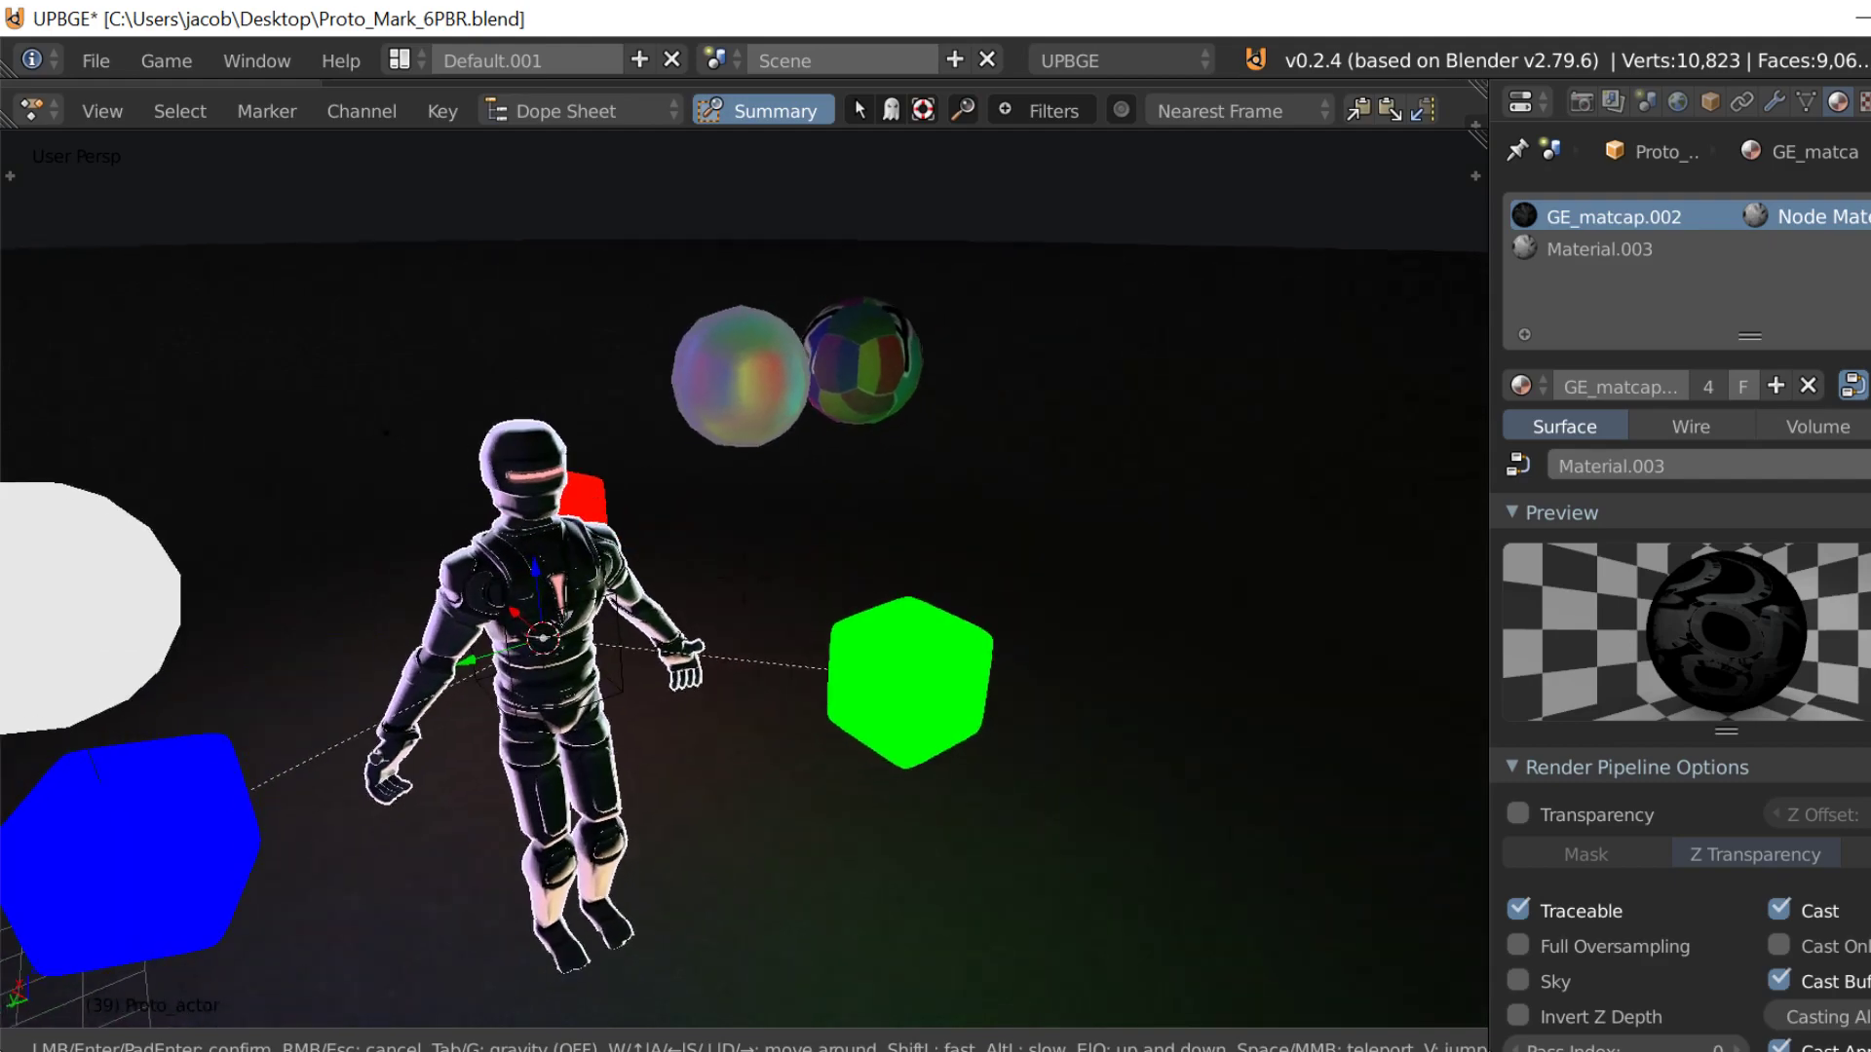
{"action": "left_click", "coordinate": [736, 579]}
{"action": "key", "text": "p"}
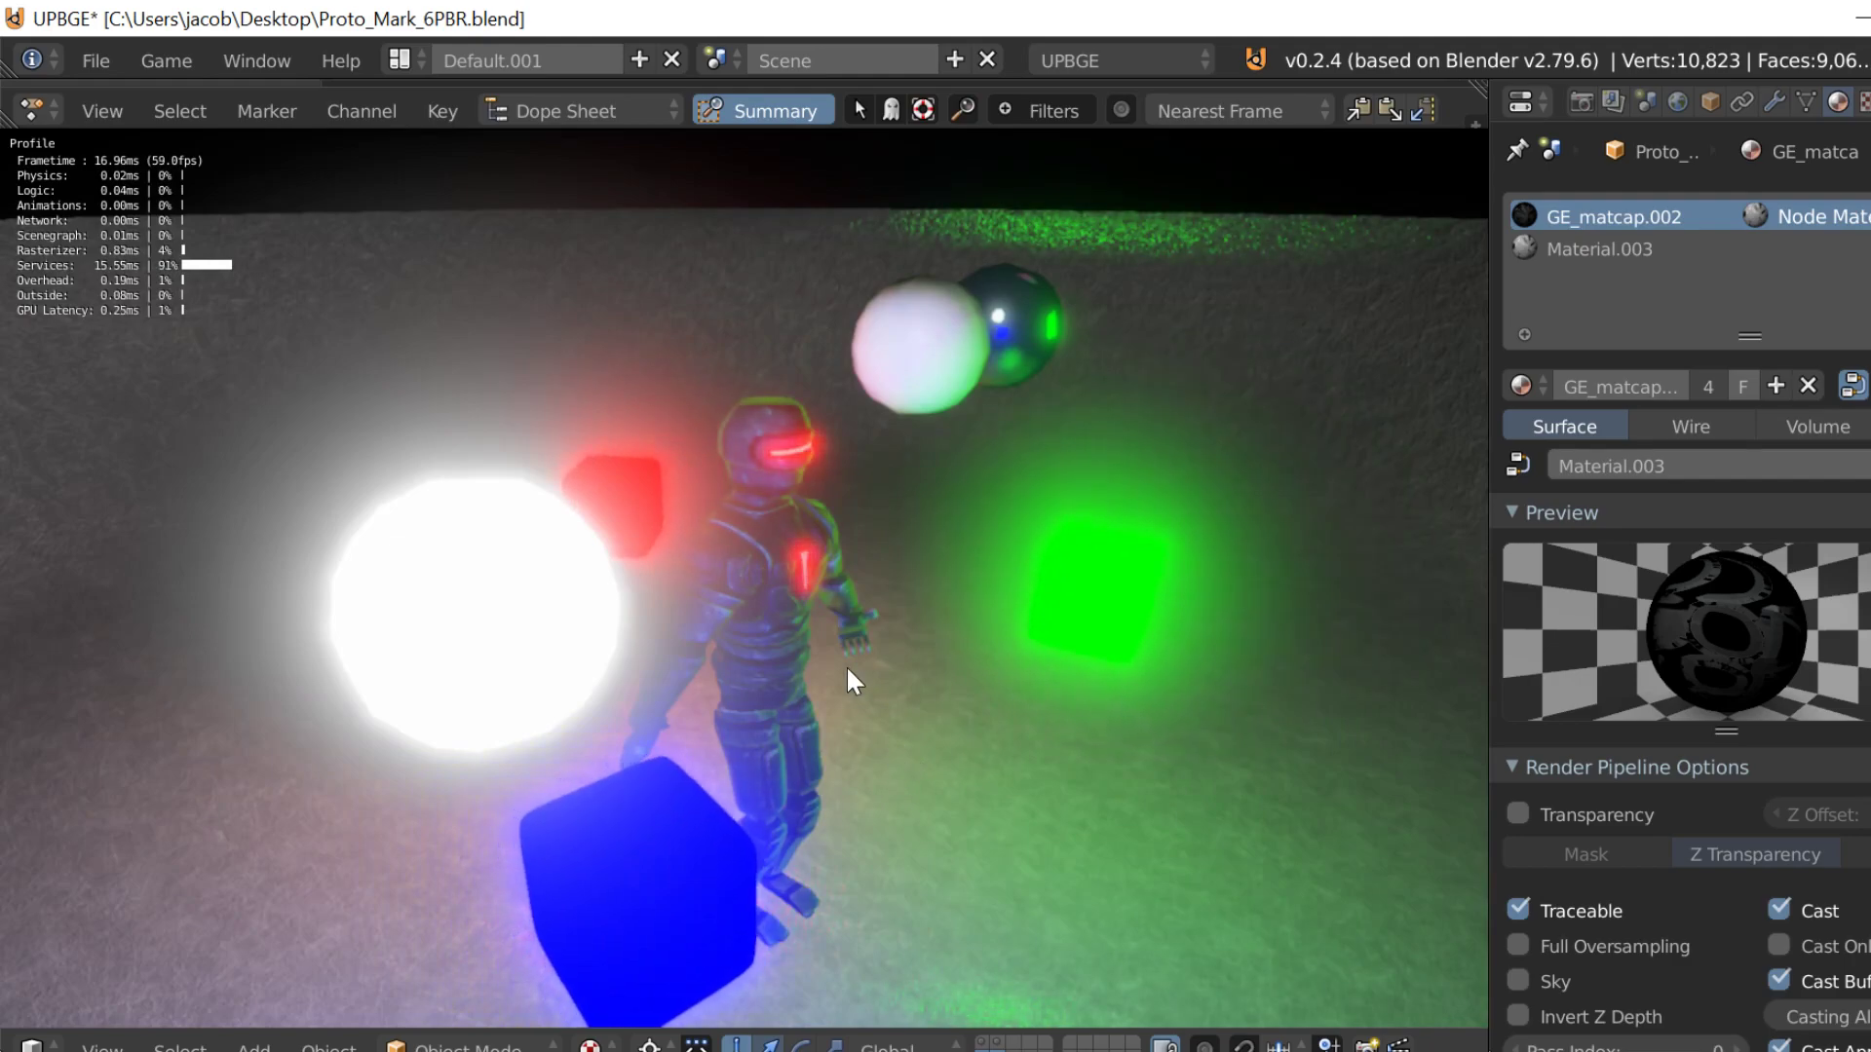
{"action": "key", "text": "Escape"}
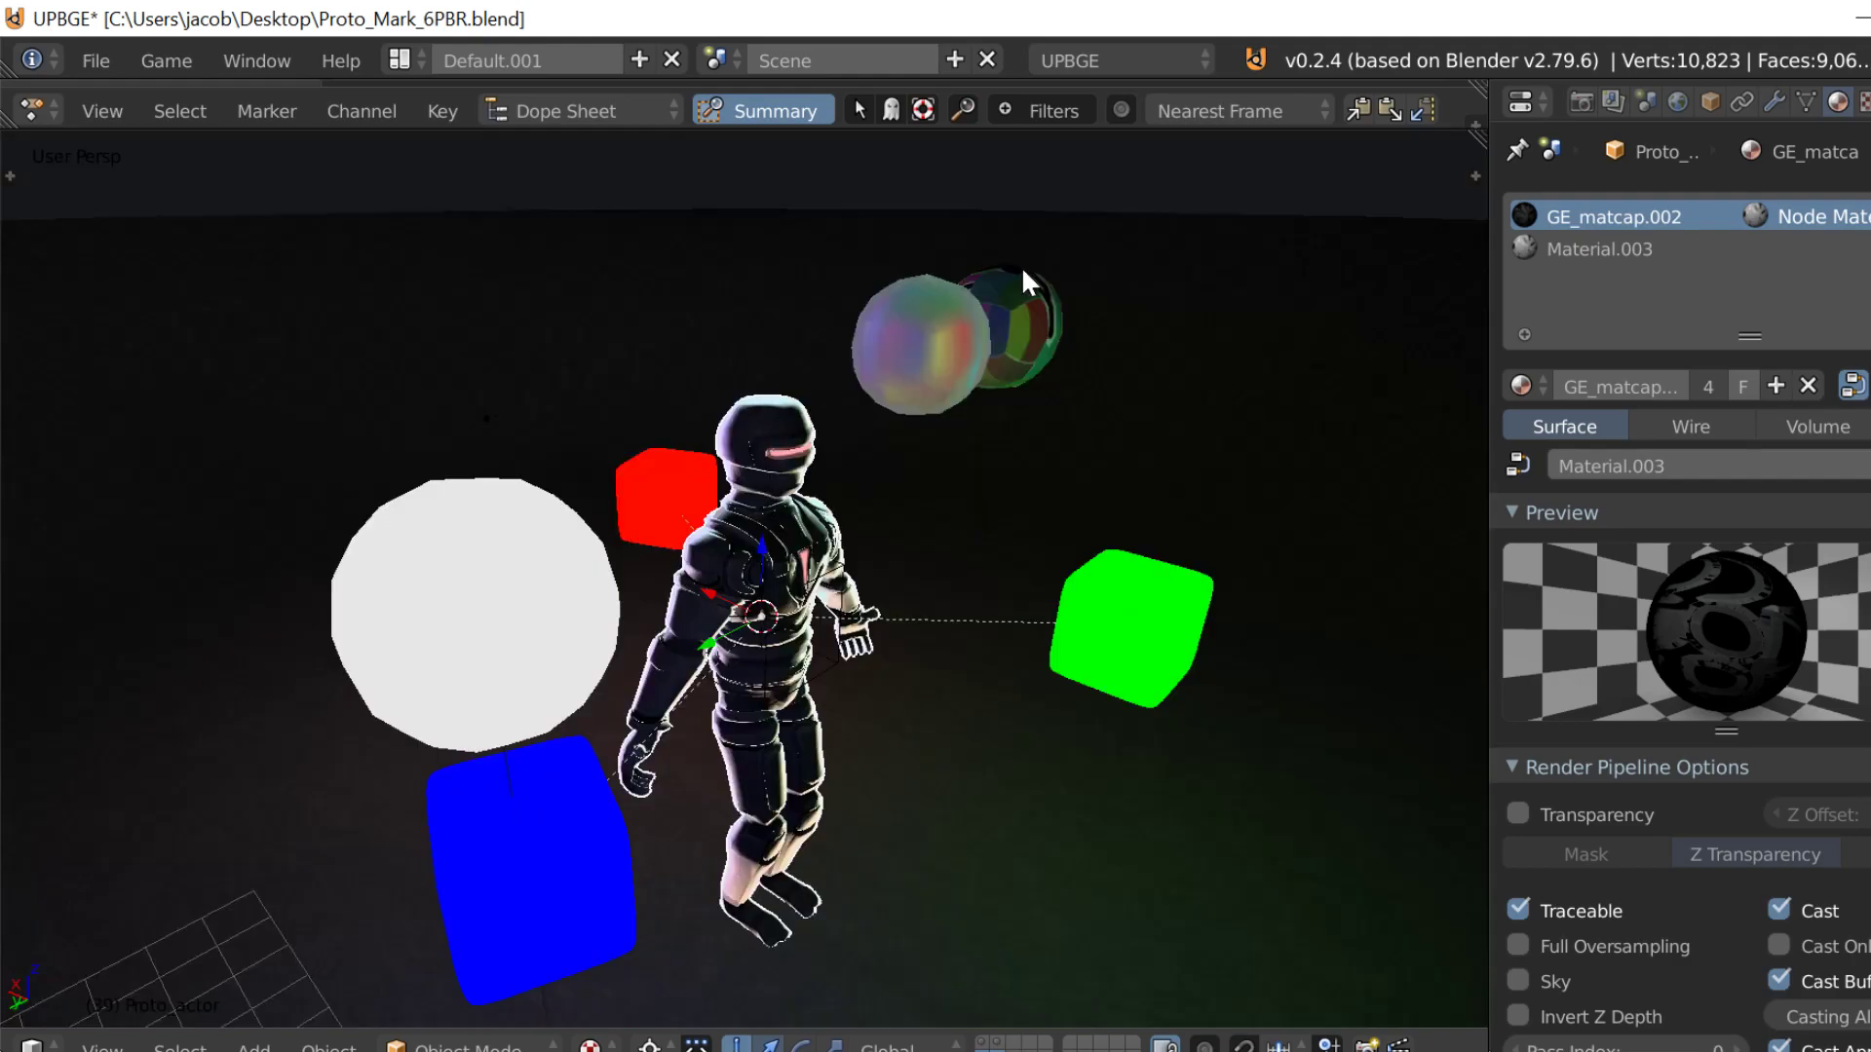